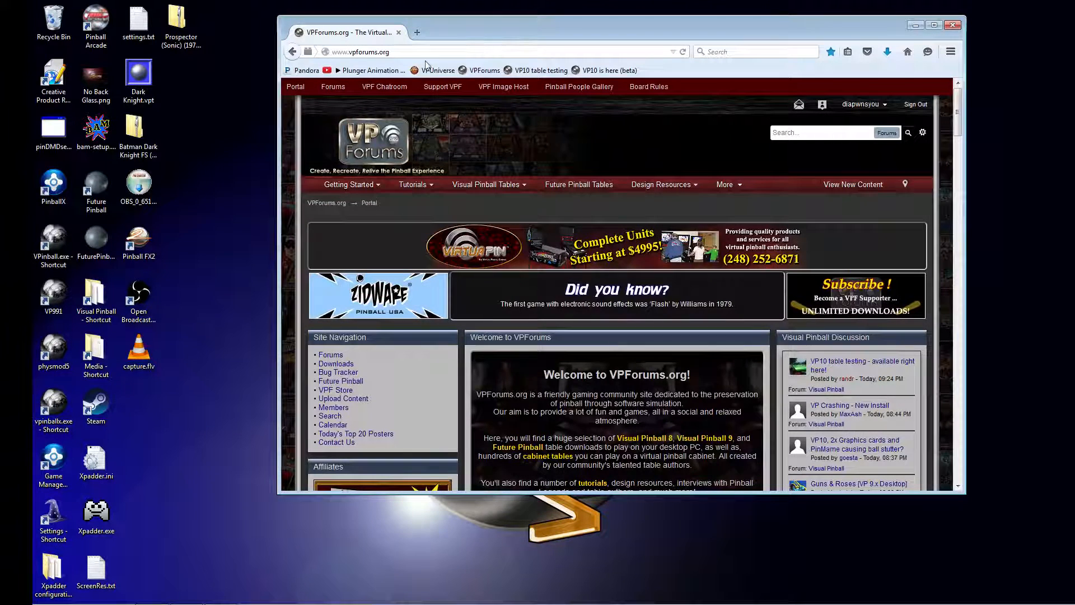
# Step: Open the VPUniverse site in a second tab and look over the VPForums and VPUniverse home pages
pyautogui.click(417, 32)
pyautogui.click(440, 69)
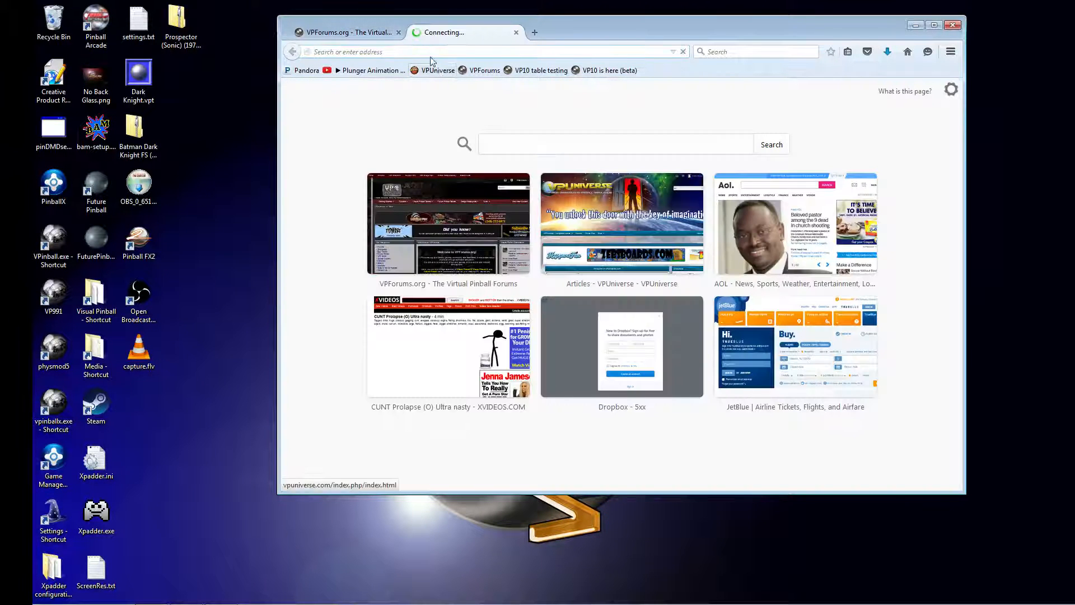
pyautogui.click(370, 33)
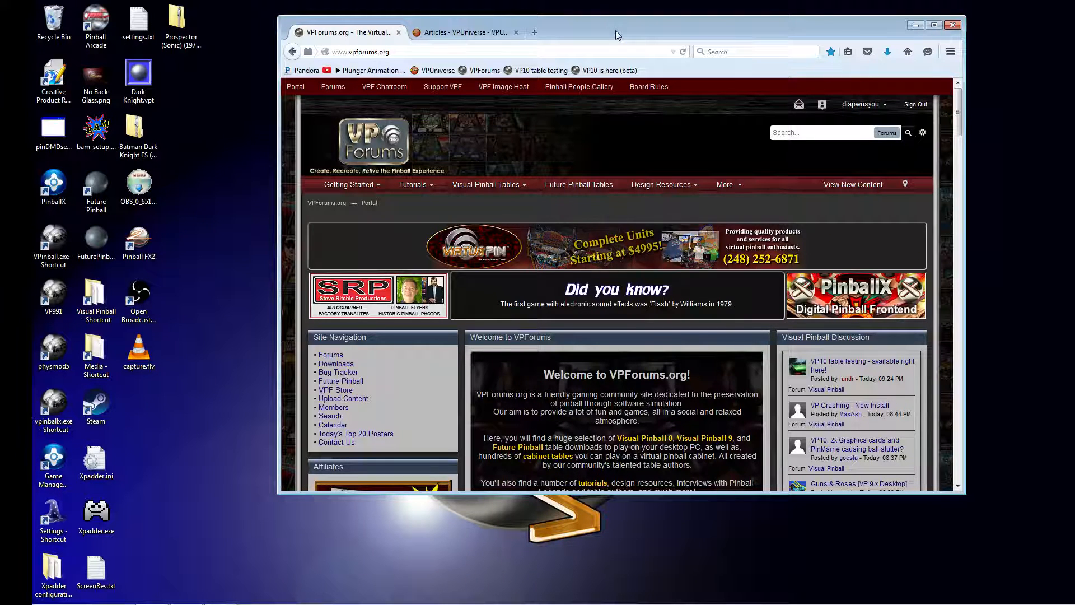
pyautogui.moveTo(604, 25); pyautogui.dragTo(653, 30)
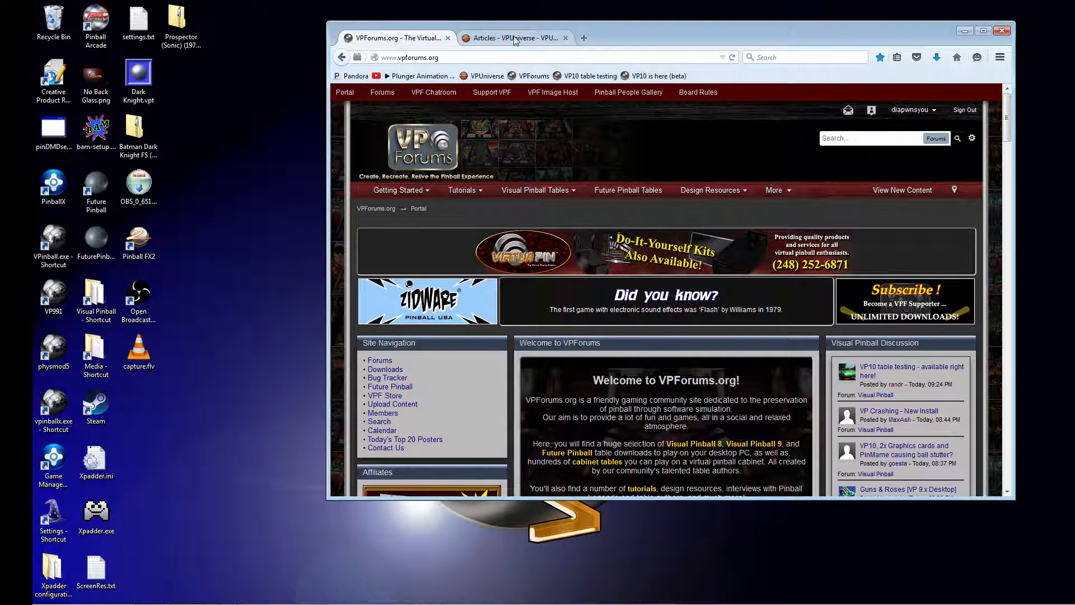
pyautogui.click(515, 38)
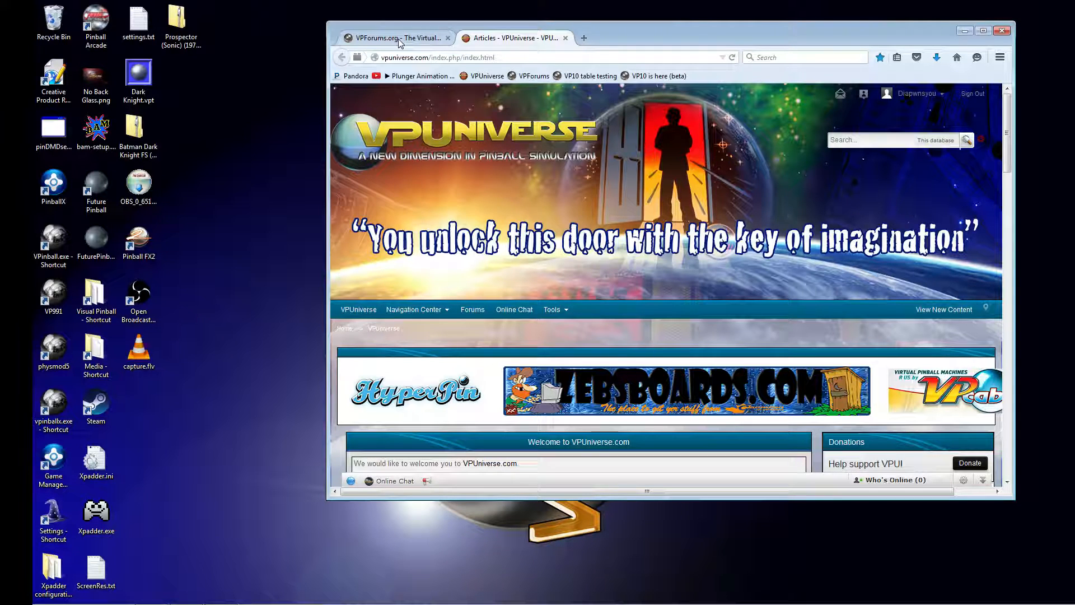
# Step: Glance back at VPForums and close the VPUniverse tab so only the VPForums site stays open
pyautogui.click(398, 39)
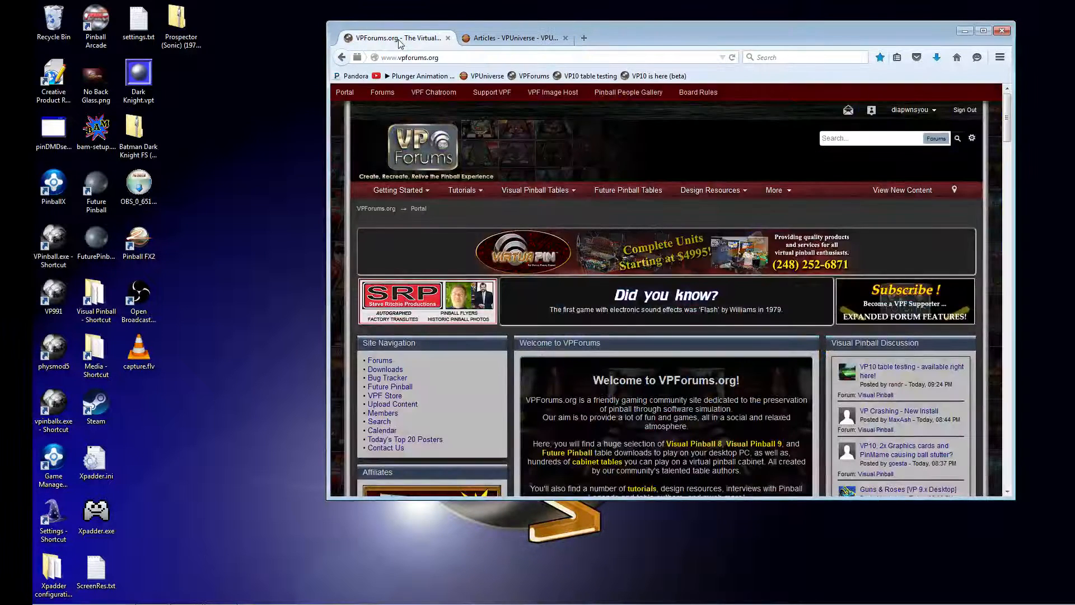
pyautogui.click(511, 38)
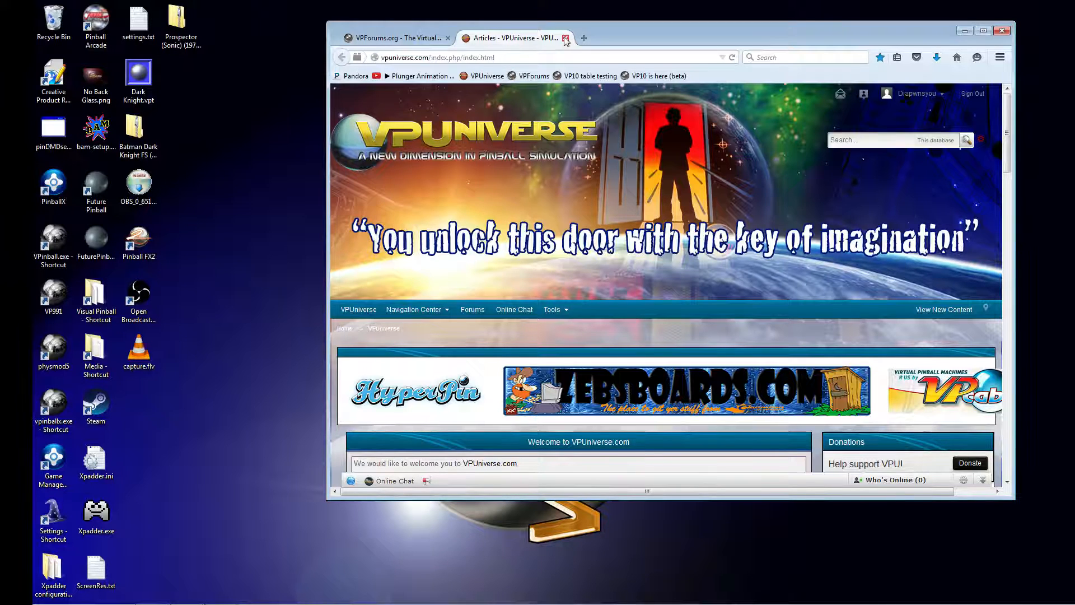
pyautogui.click(566, 38)
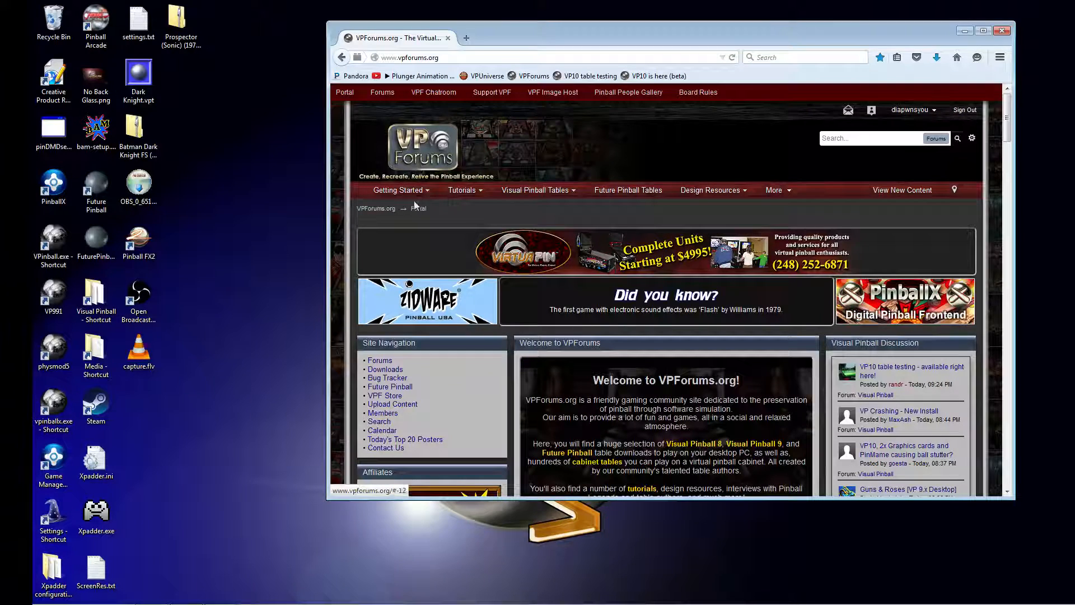
# Step: Open the VPForums Installation Guide and read its introduction, file compression notes and 'Before we start' section
pyautogui.click(429, 191)
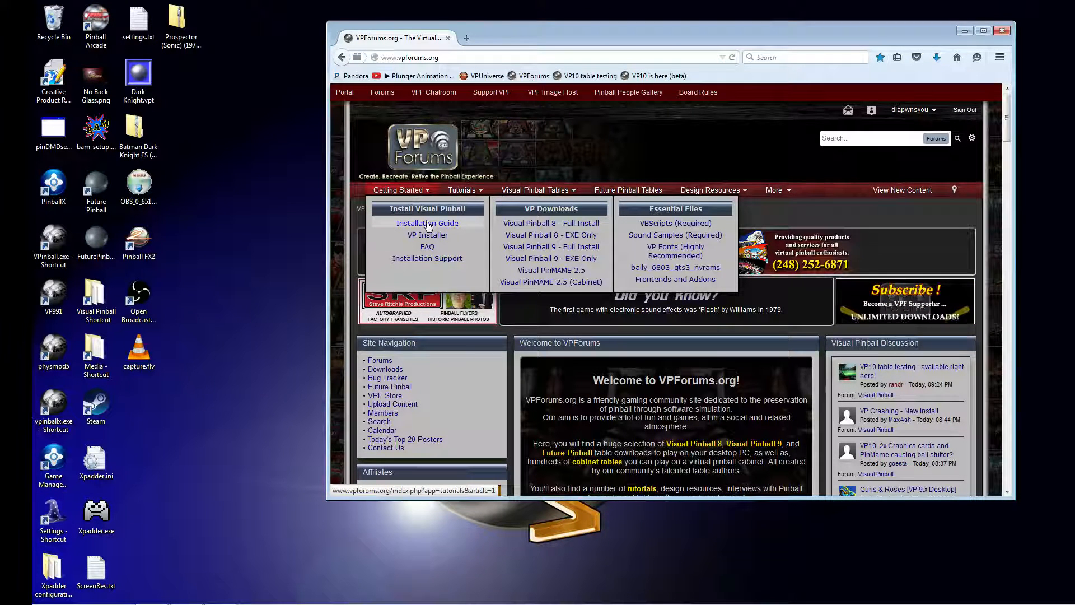
pyautogui.click(429, 223)
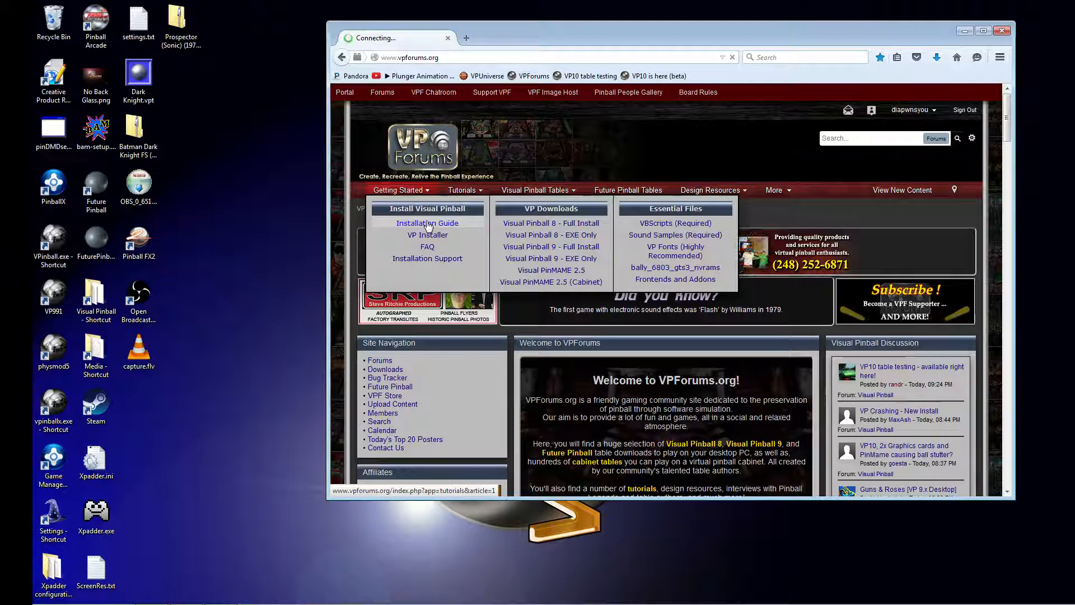
pyautogui.scroll(-5, 625, 269)
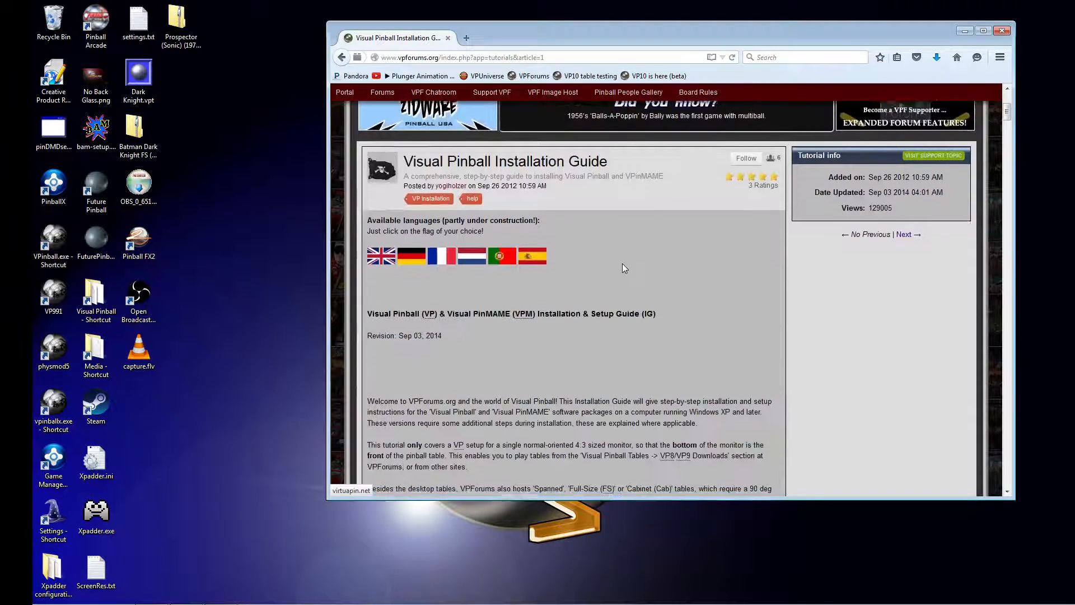
pyautogui.scroll(-3, 624, 268)
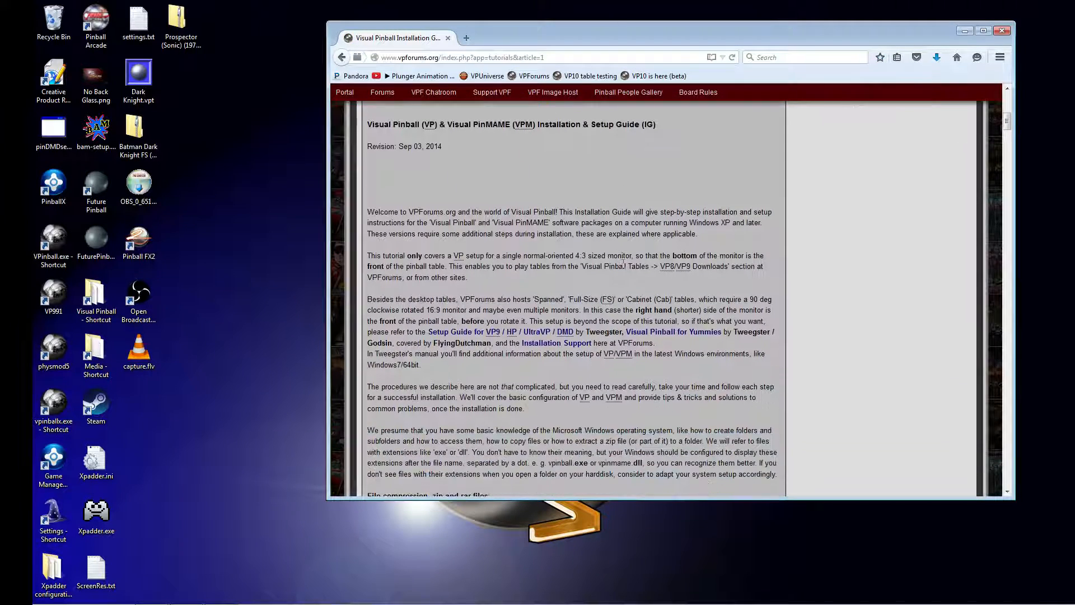
pyautogui.scroll(1, 623, 269)
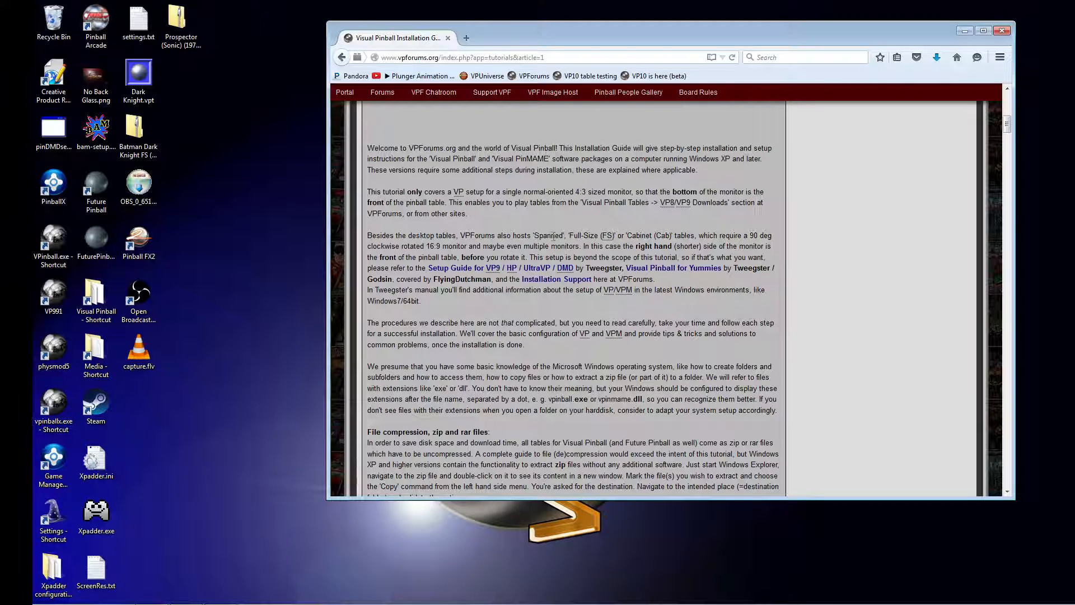
pyautogui.scroll(-2, 557, 213)
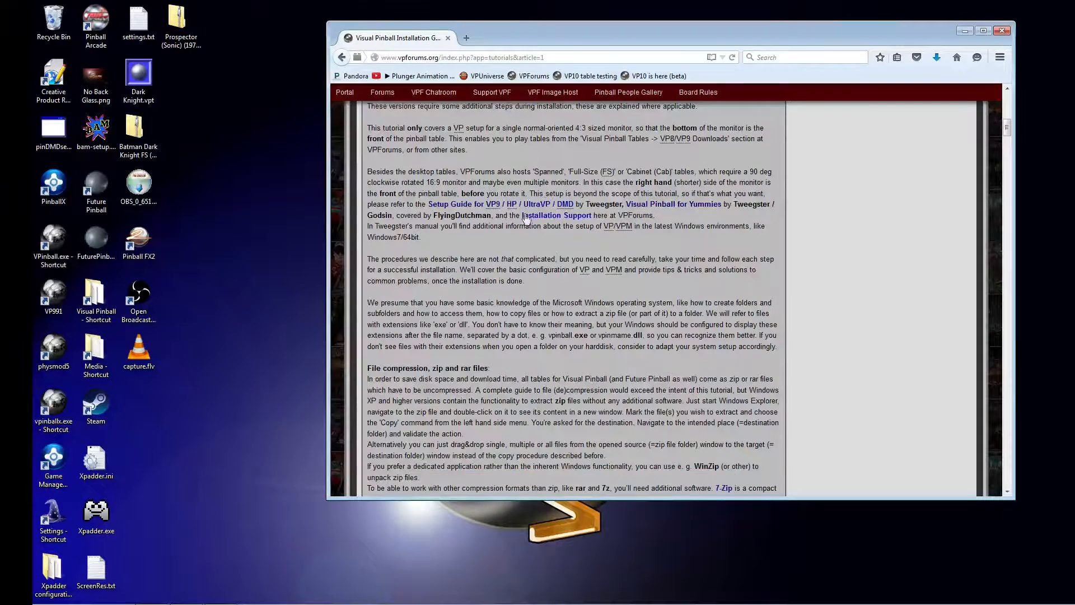
pyautogui.scroll(-4, 558, 185)
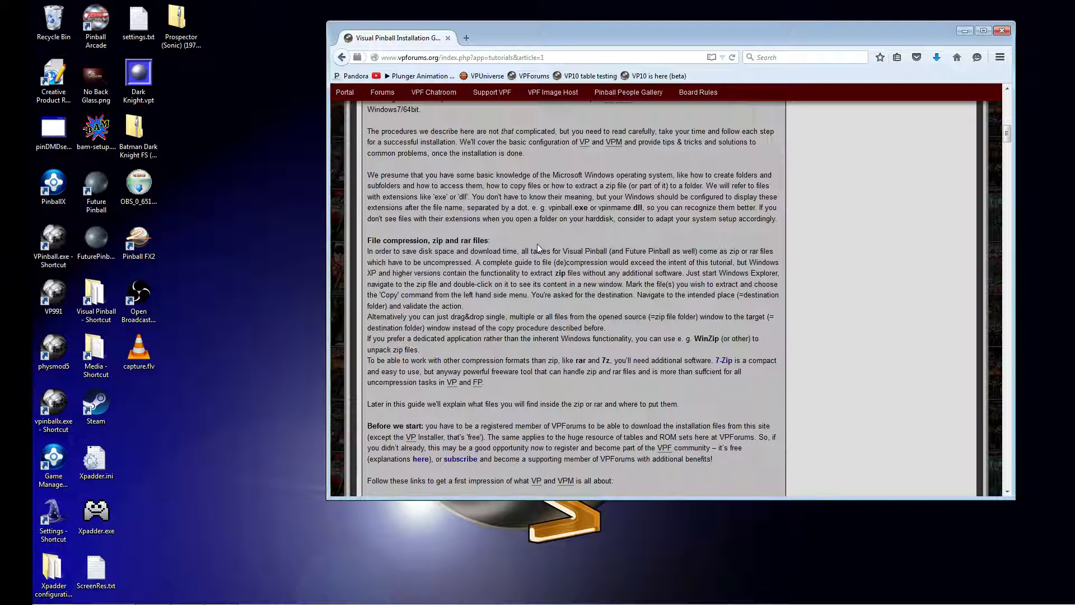
pyautogui.scroll(-2, 538, 248)
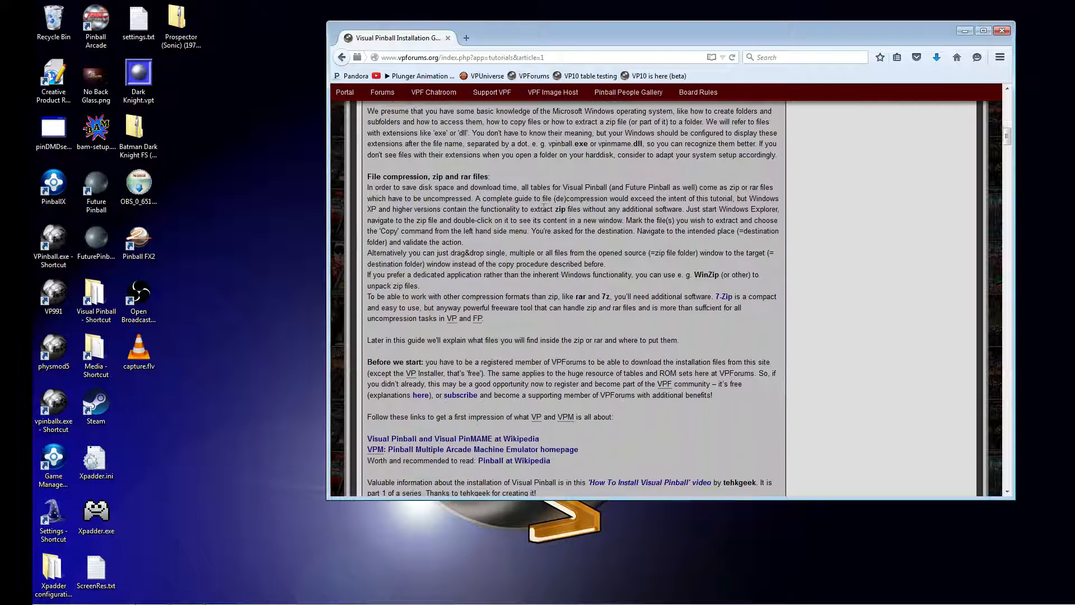
pyautogui.scroll(-4, 511, 219)
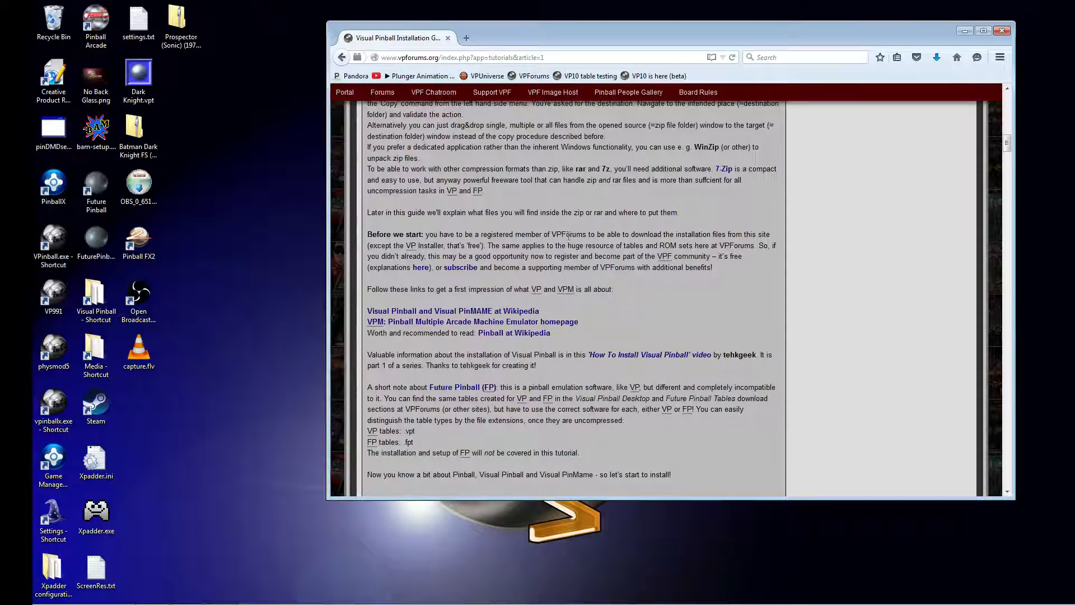
pyautogui.scroll(-5, 580, 233)
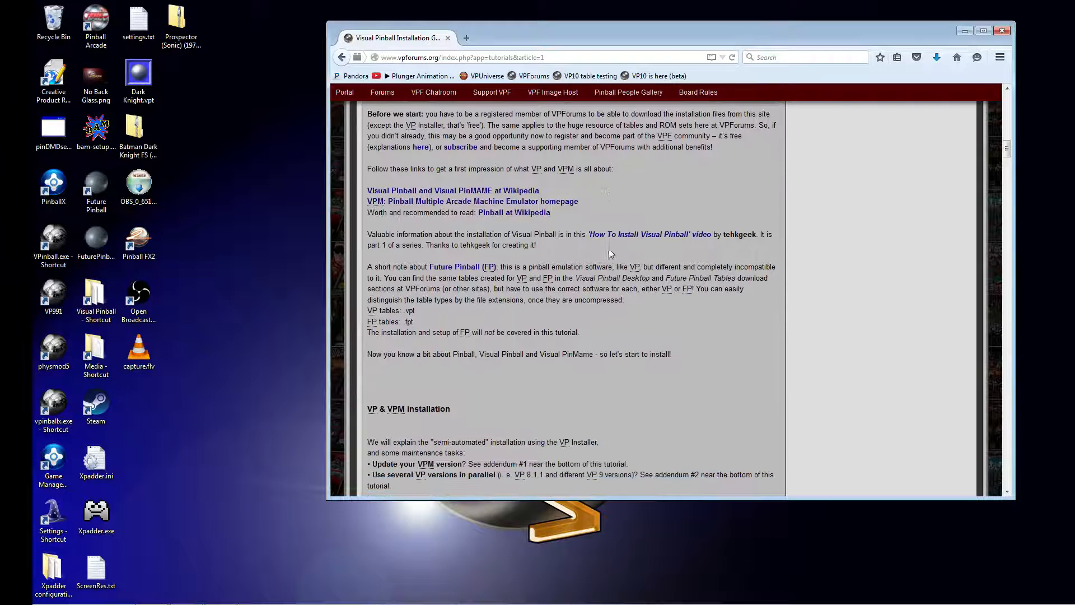
pyautogui.scroll(-3, 605, 255)
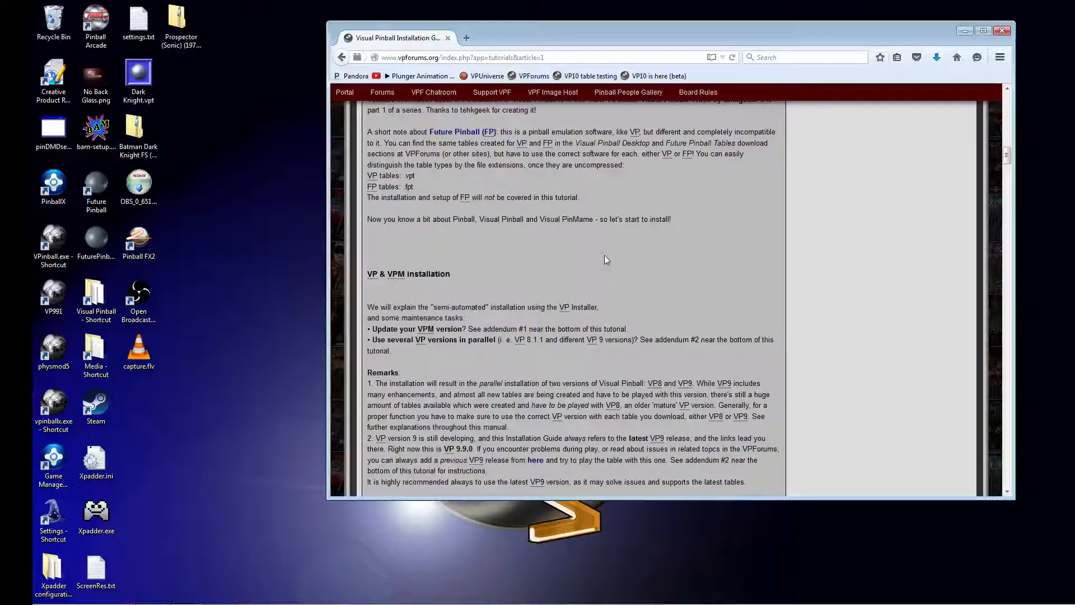
pyautogui.scroll(5, 604, 256)
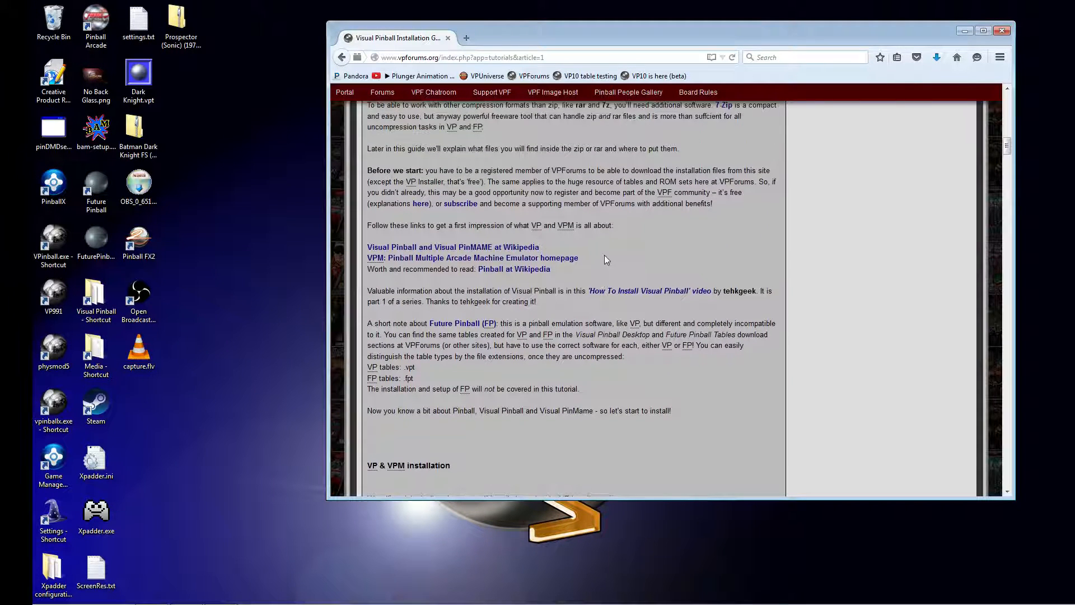
pyautogui.scroll(-5, 605, 257)
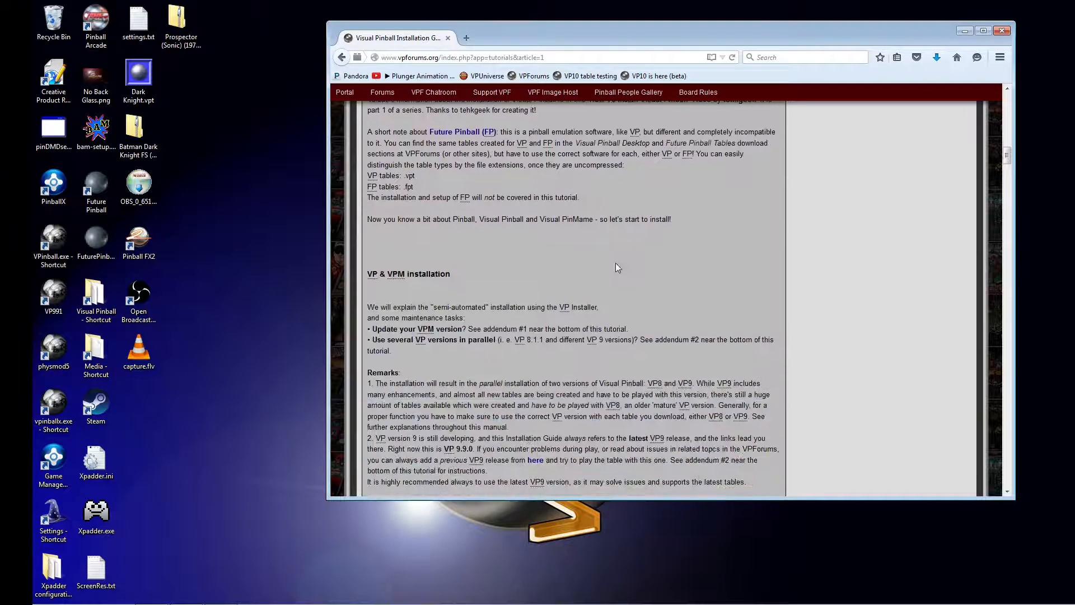
# Step: Read the guide's VP & VPM installation remarks and continue to the section on updating the installation
pyautogui.scroll(-4, 616, 263)
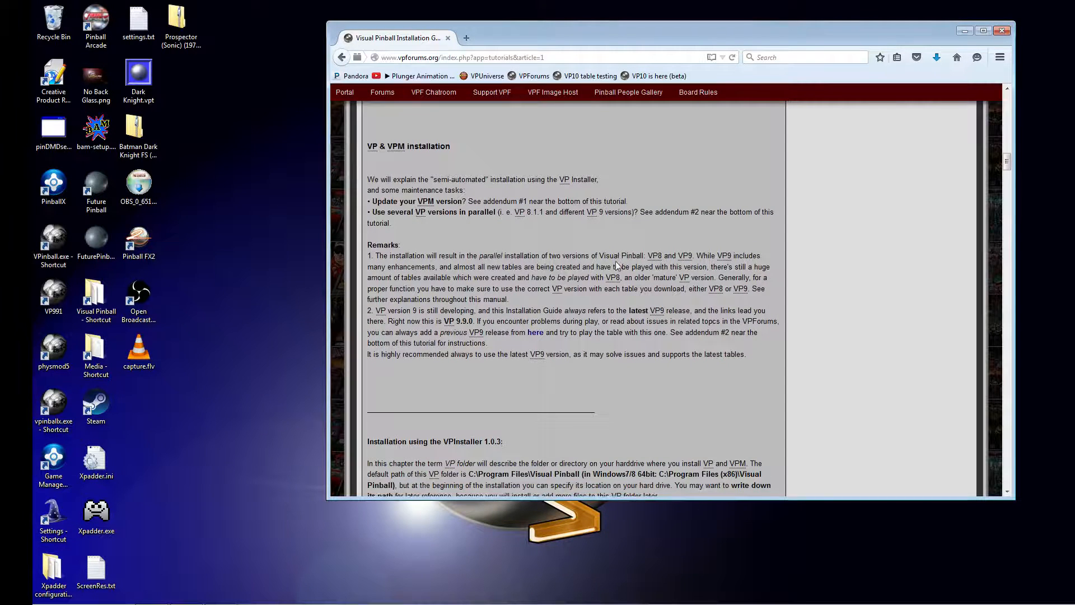
pyautogui.scroll(-2, 616, 264)
pyautogui.scroll(2, 616, 264)
pyautogui.scroll(-6, 635, 256)
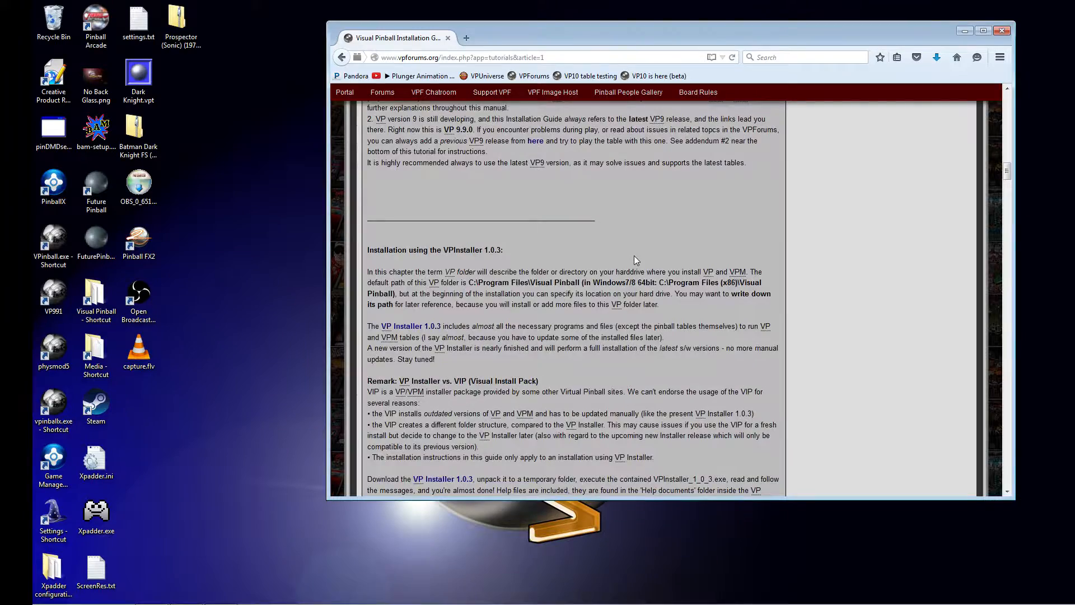
pyautogui.scroll(-12, 635, 257)
pyautogui.scroll(-8, 636, 259)
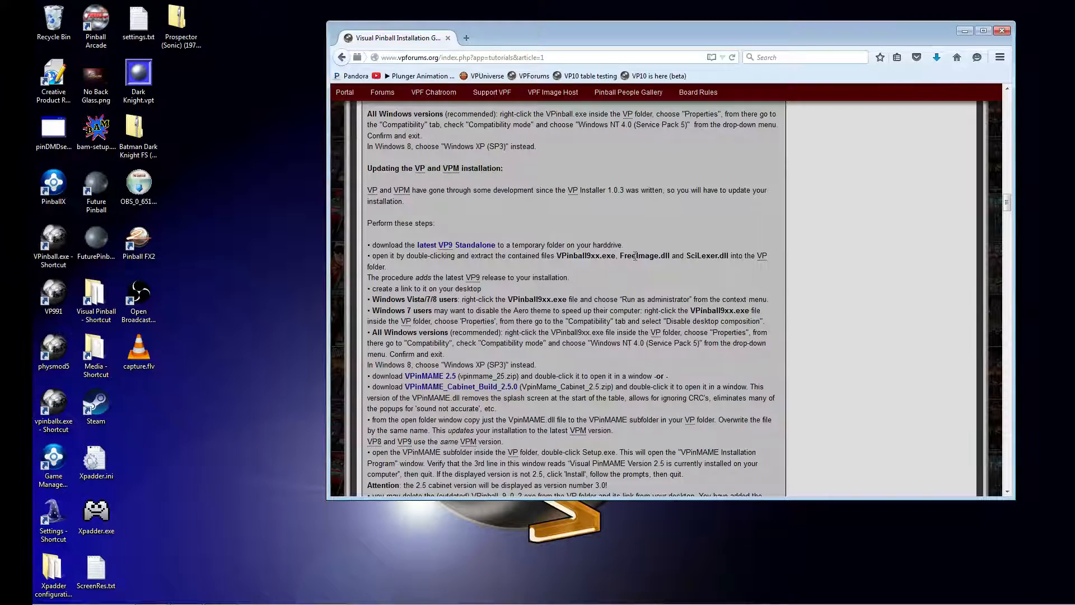
# Step: Review the guide's details on what the VP Installer creates and the follow-up settings for each Windows version
pyautogui.scroll(12, 635, 256)
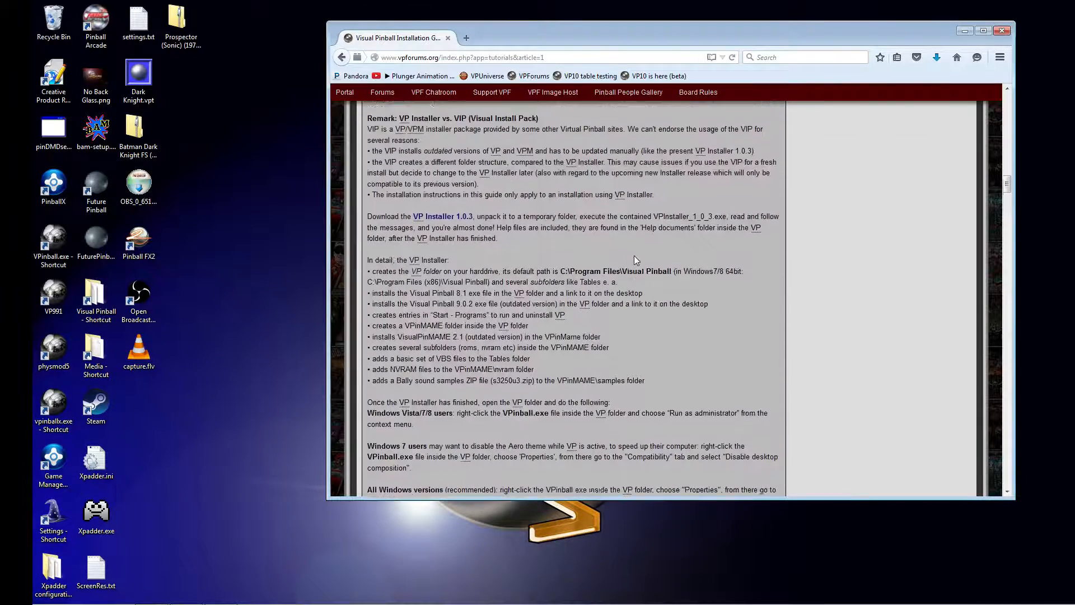
pyautogui.scroll(-2, 634, 256)
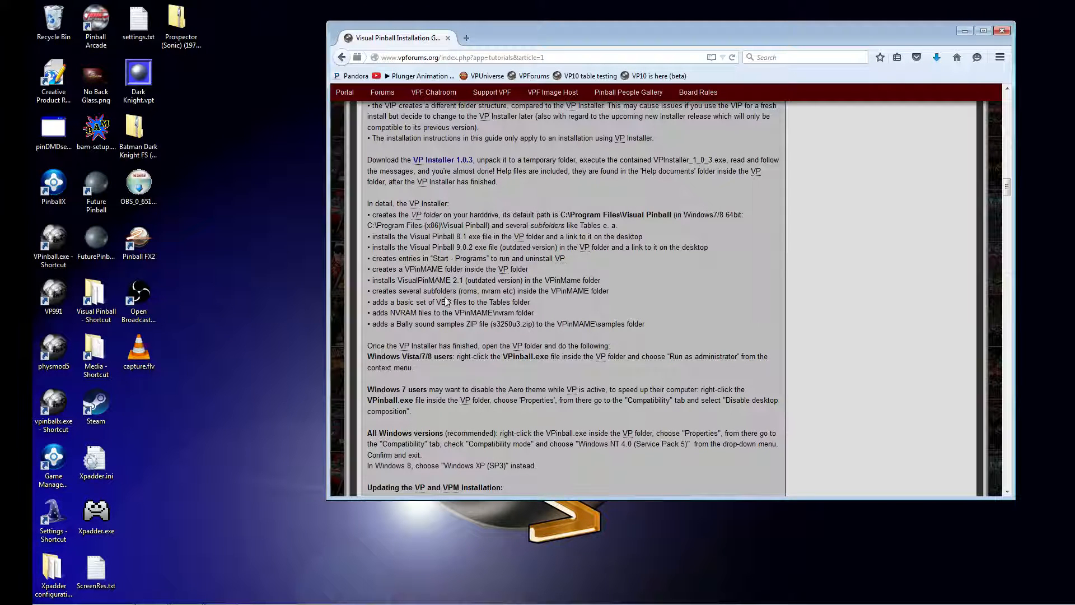
pyautogui.scroll(4, 554, 289)
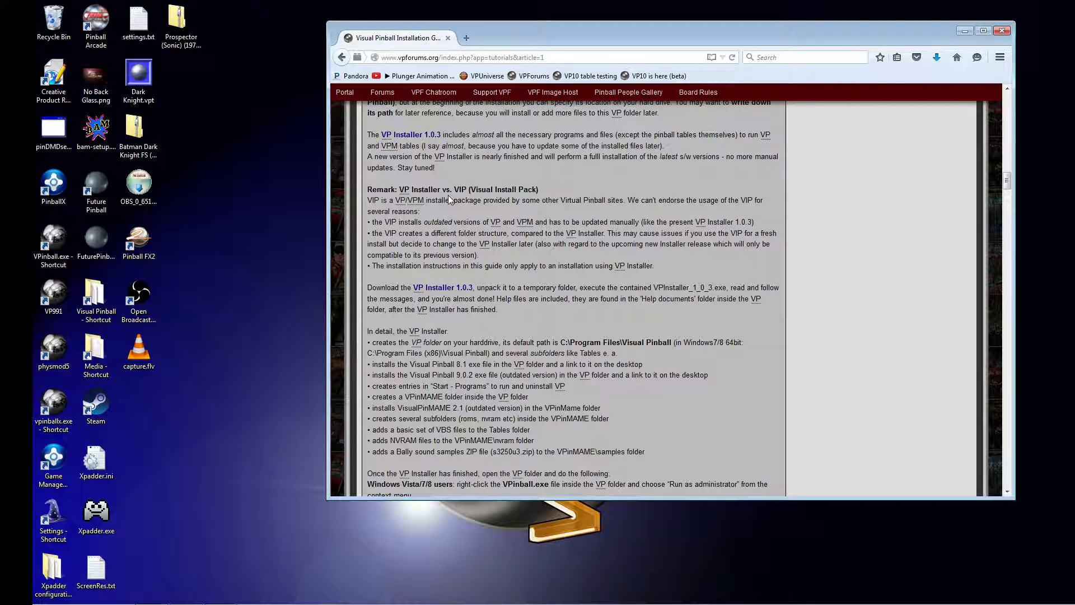
pyautogui.scroll(-2, 568, 244)
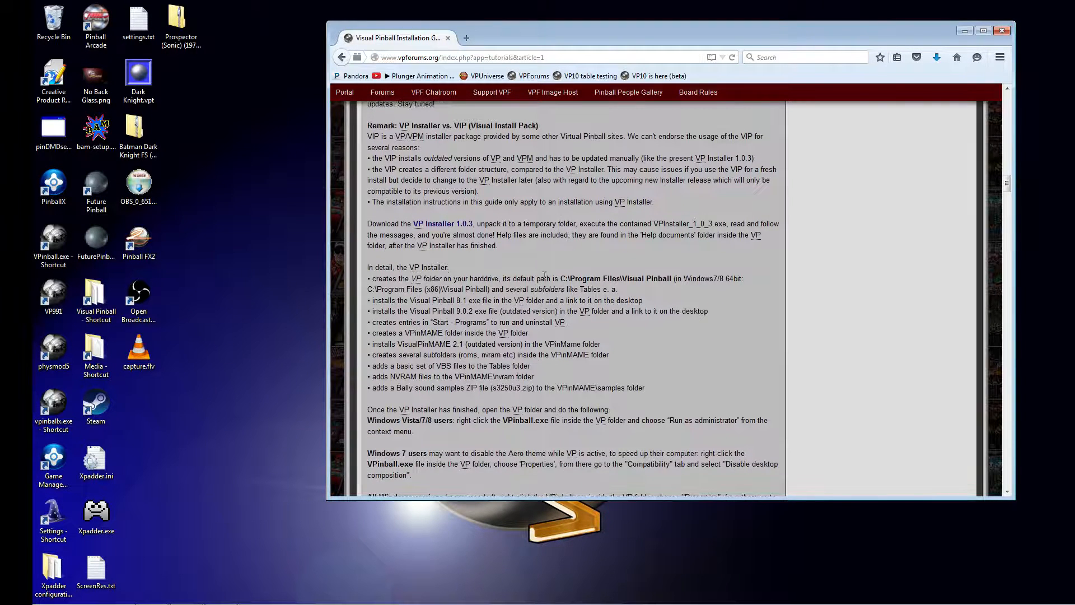
pyautogui.scroll(-2, 547, 269)
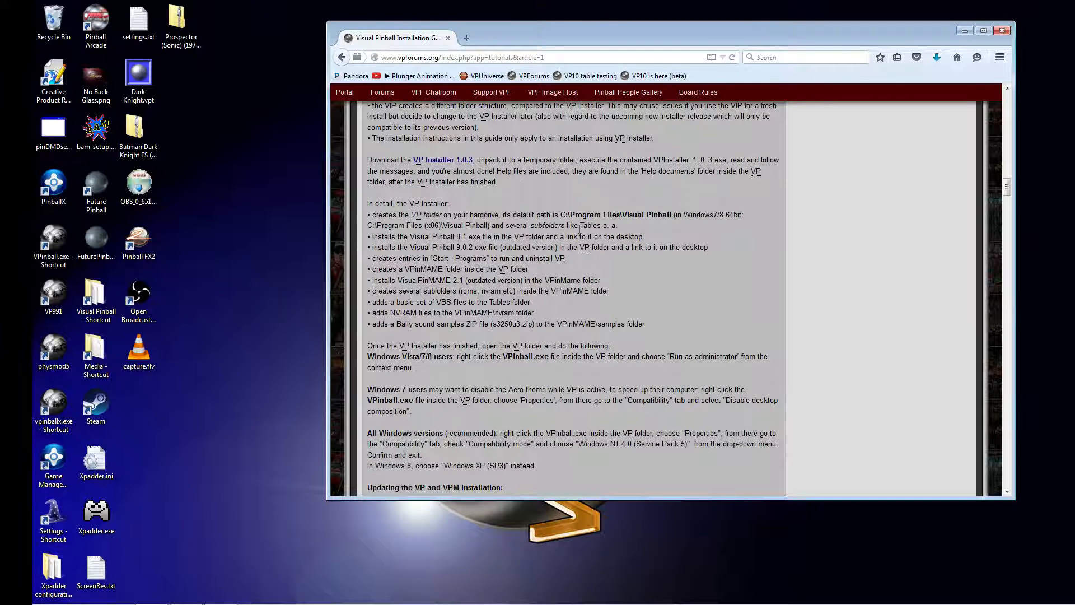
pyautogui.scroll(-2, 580, 227)
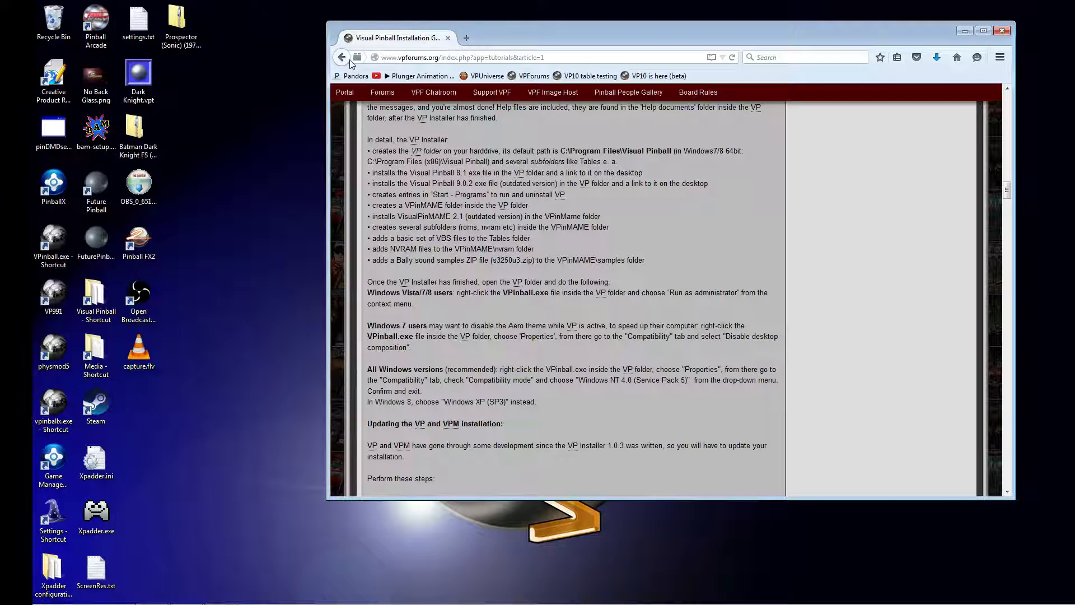
# Step: Return to the start of the guide and display the Getting Started list of VP downloads and essential files
pyautogui.scroll(15, 492, 195)
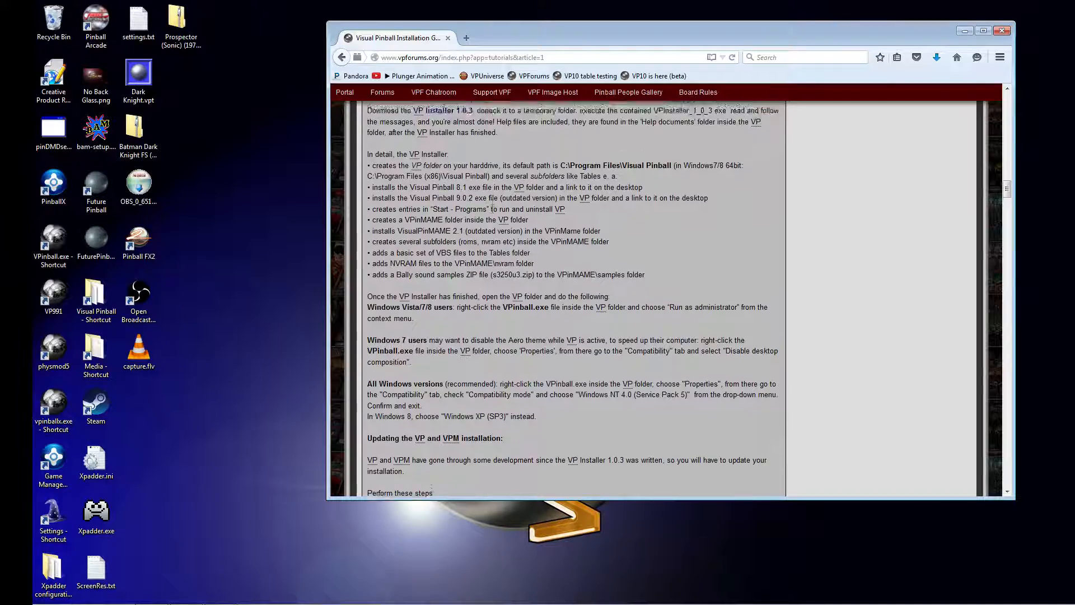
pyautogui.scroll(5, 493, 195)
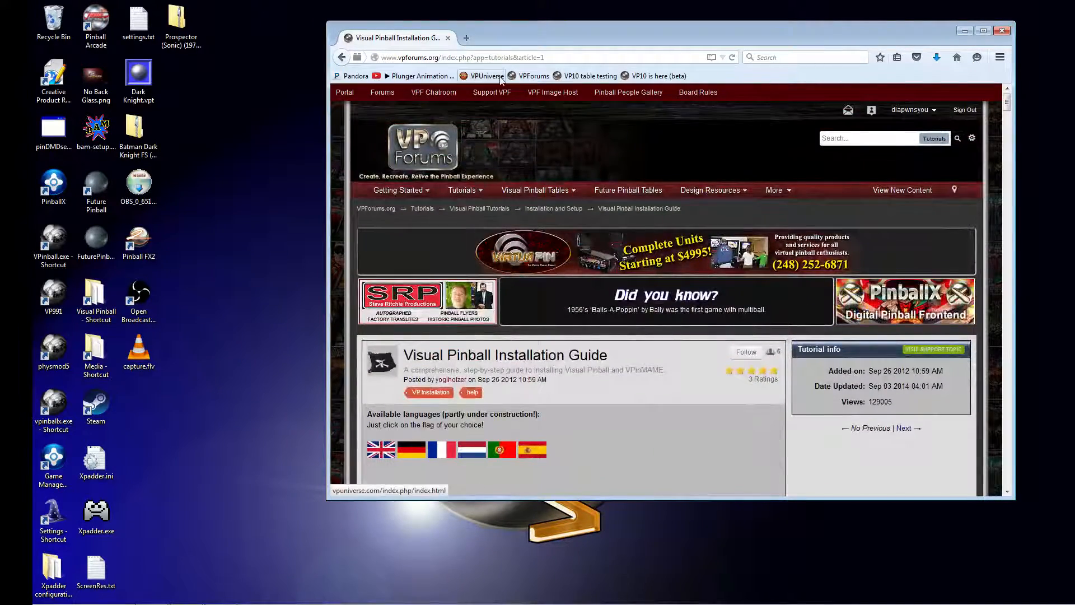
pyautogui.click(428, 191)
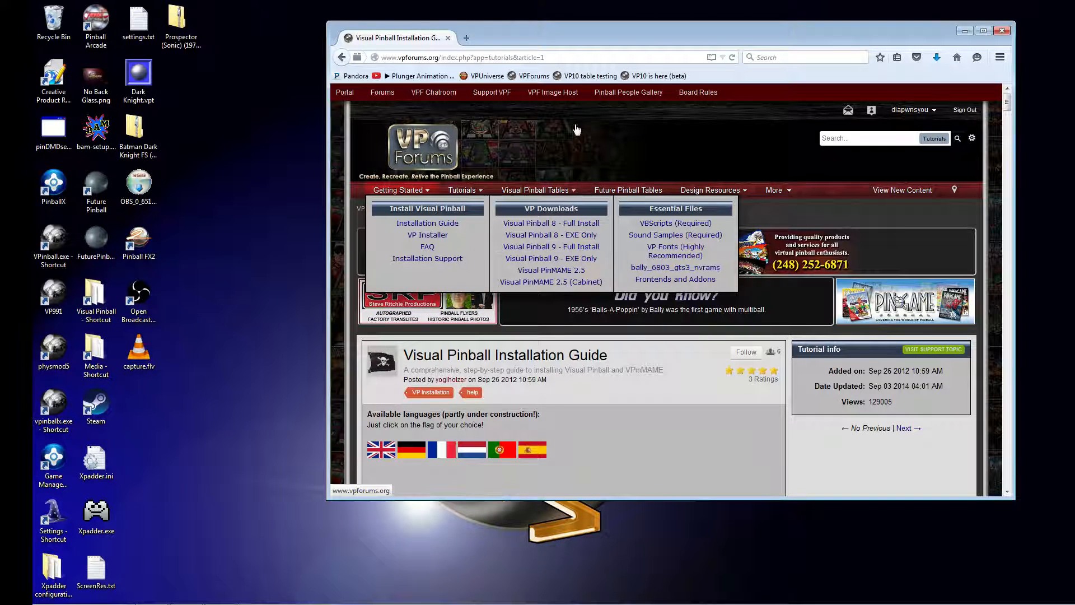
# Step: Move the browser window off the downloaded zip files and place VPinball991_Full.zip on the desktop above and apart from the others
pyautogui.moveTo(574, 48); pyautogui.dragTo(696, 36)
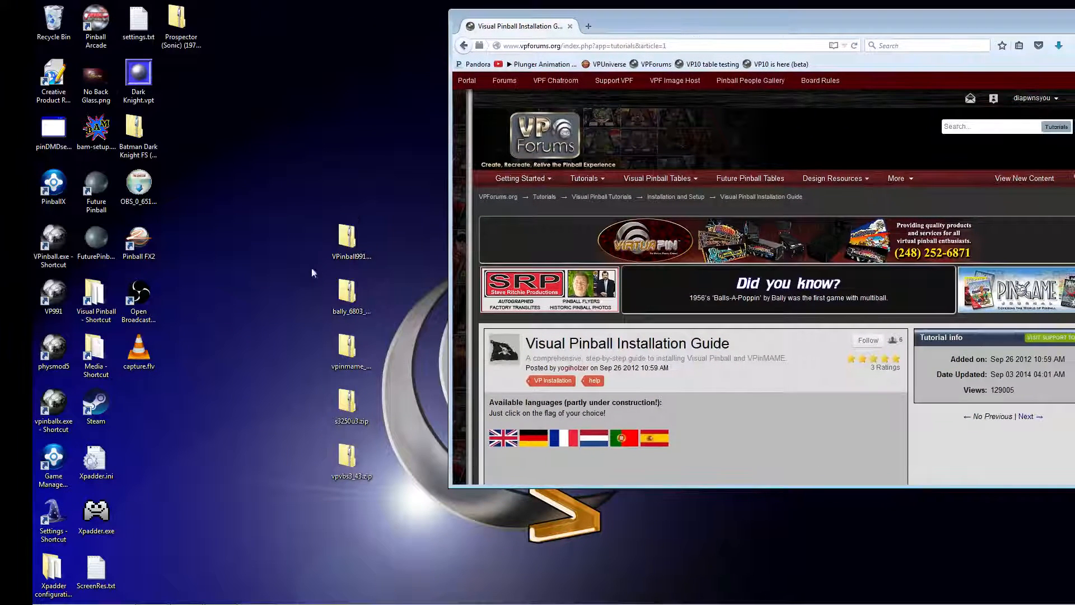
pyautogui.moveTo(345, 240); pyautogui.dragTo(318, 82)
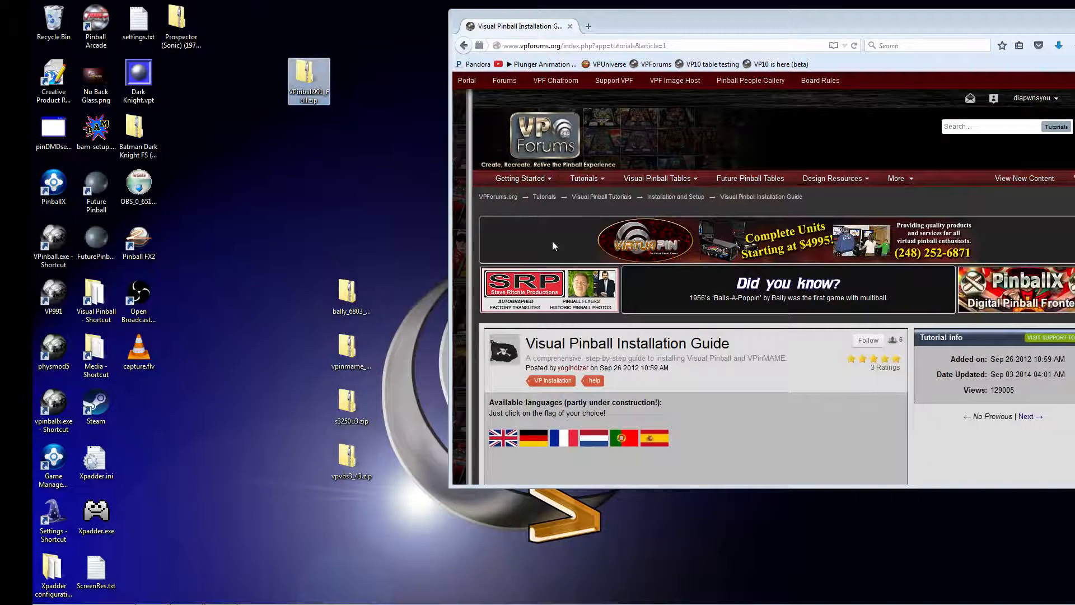
# Step: Open the Visual Pinball 9 full install download page and agree to the disclaimer to list its available files
pyautogui.click(546, 179)
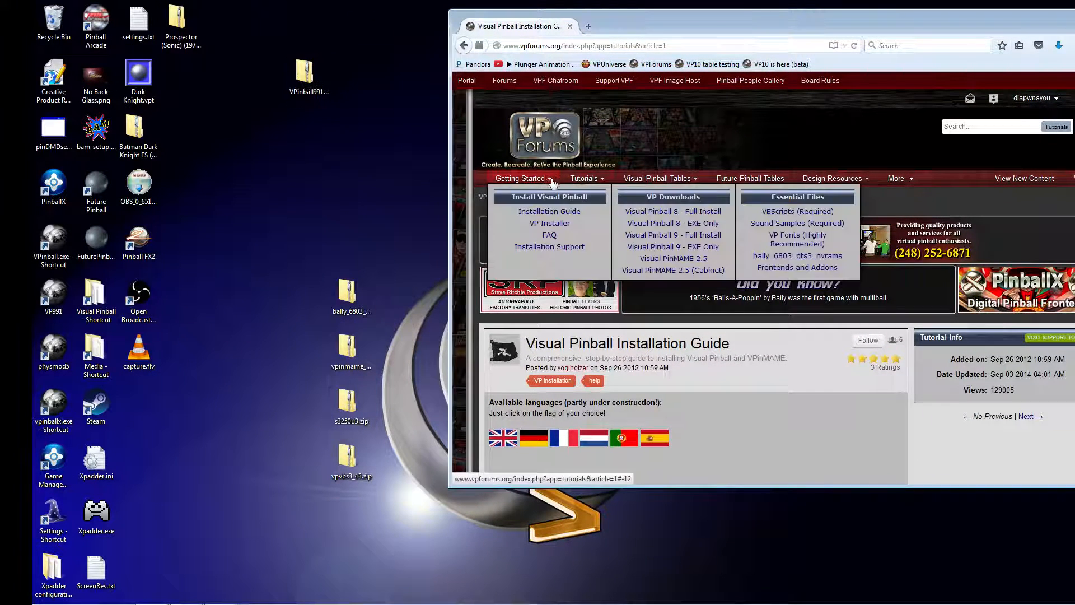
pyautogui.click(684, 238)
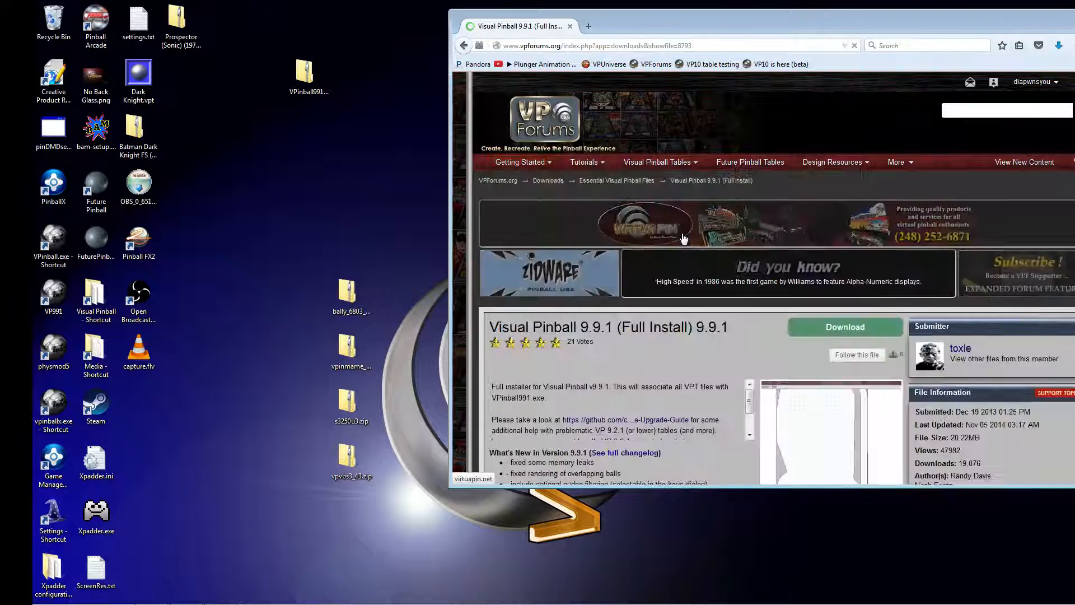
pyautogui.scroll(-5, 731, 234)
pyautogui.scroll(2, 730, 234)
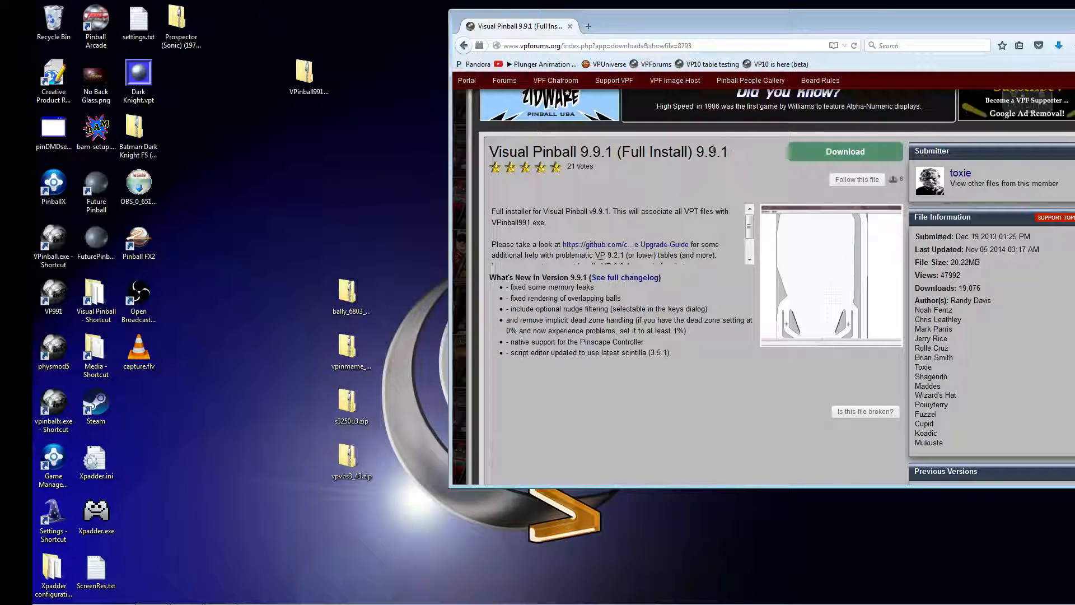
pyautogui.click(838, 152)
pyautogui.scroll(-5, 842, 155)
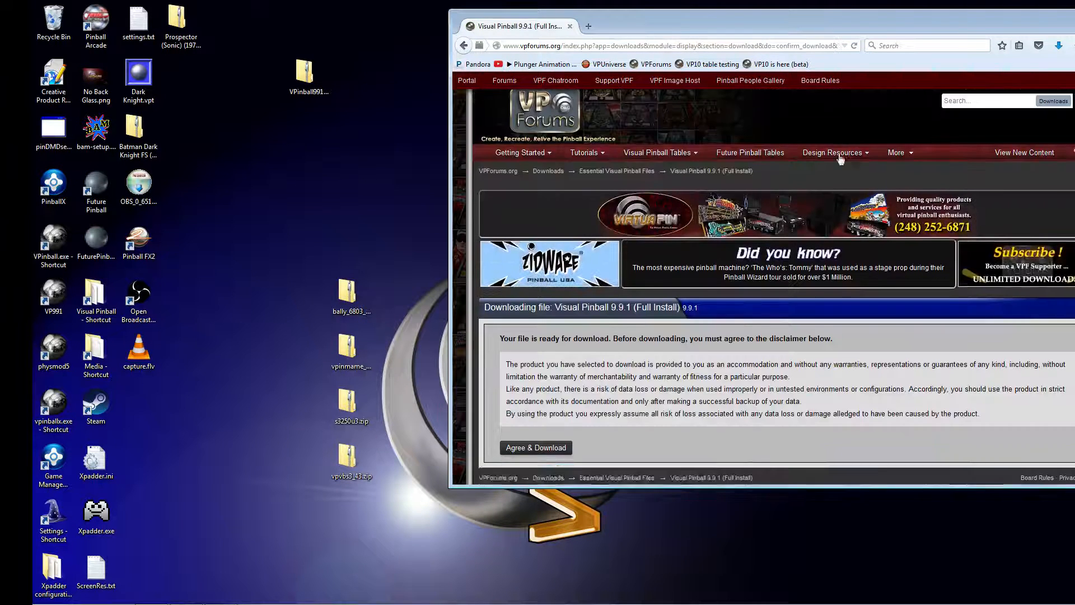
pyautogui.click(536, 316)
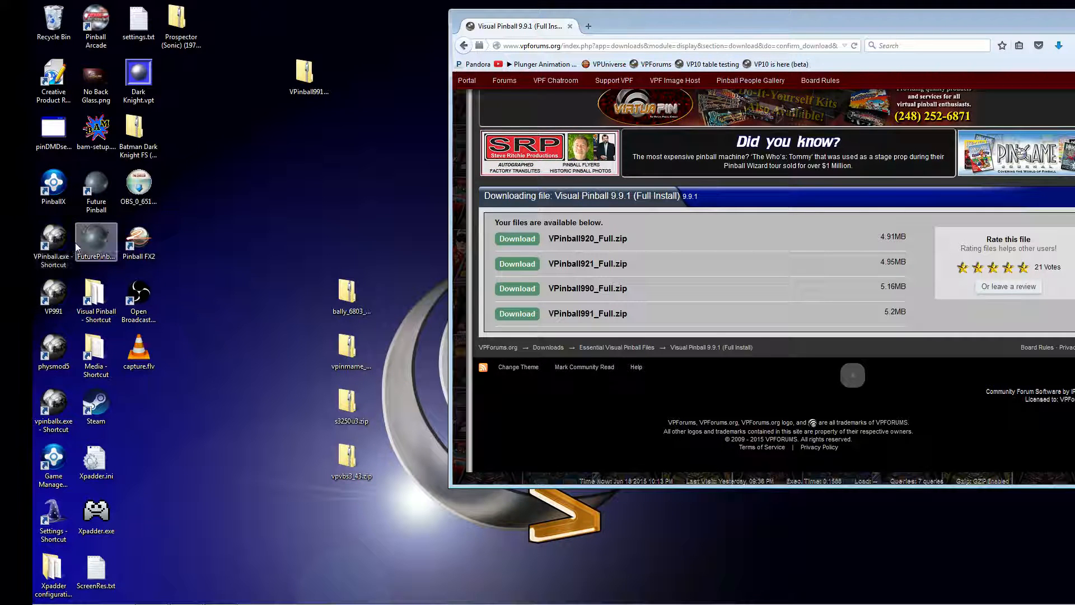
# Step: Launch Visual Pinball from its VPinball.exe desktop shortcut, check the version in its About information, and close the program
pyautogui.rightClick(56, 234)
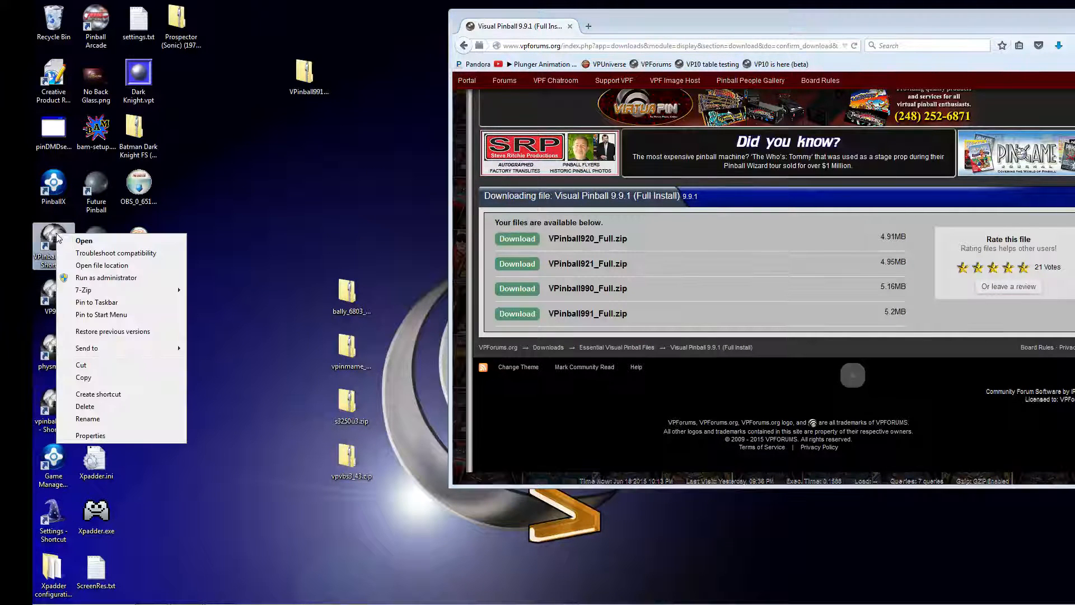
pyautogui.click(84, 240)
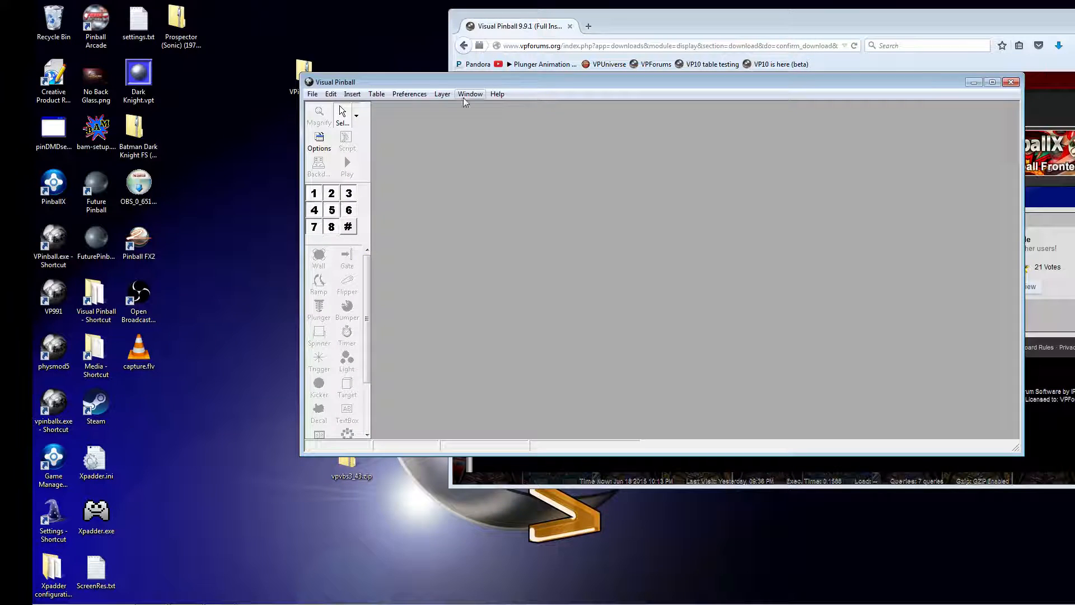
pyautogui.click(498, 94)
pyautogui.click(520, 108)
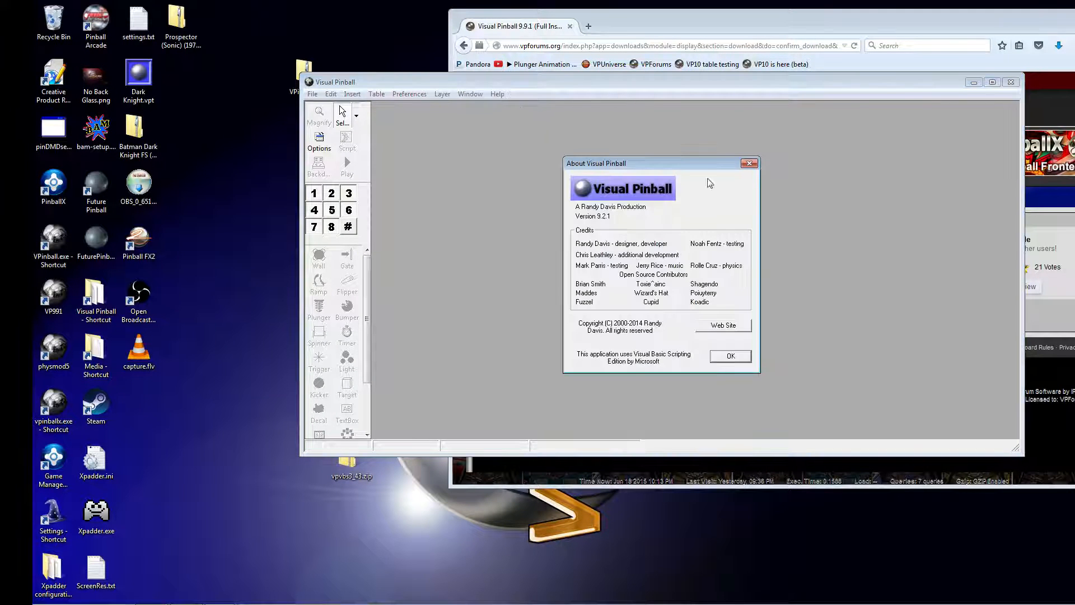
pyautogui.click(749, 163)
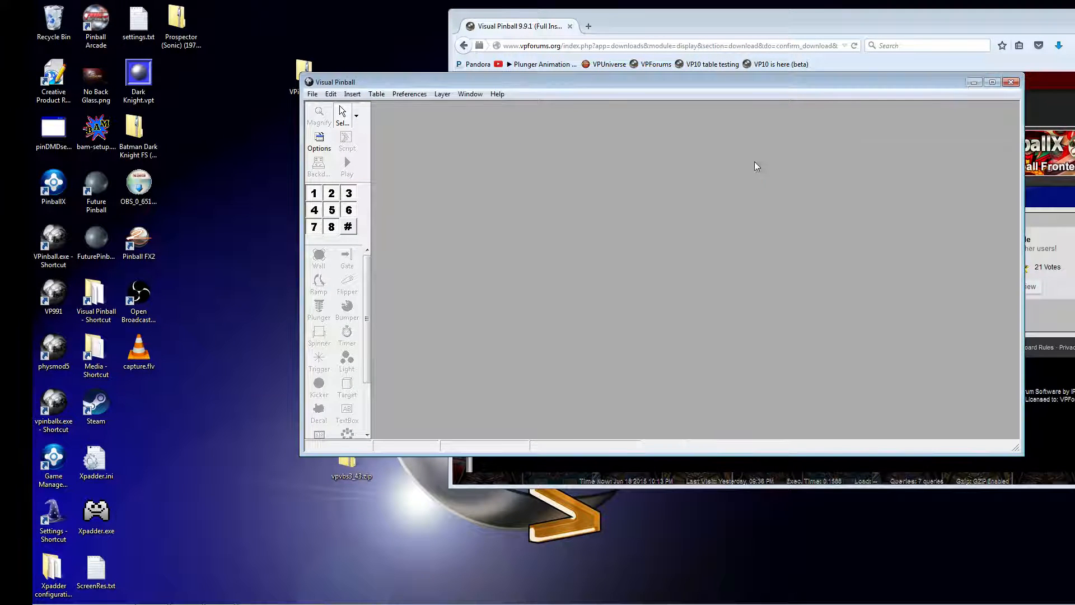
pyautogui.click(1011, 82)
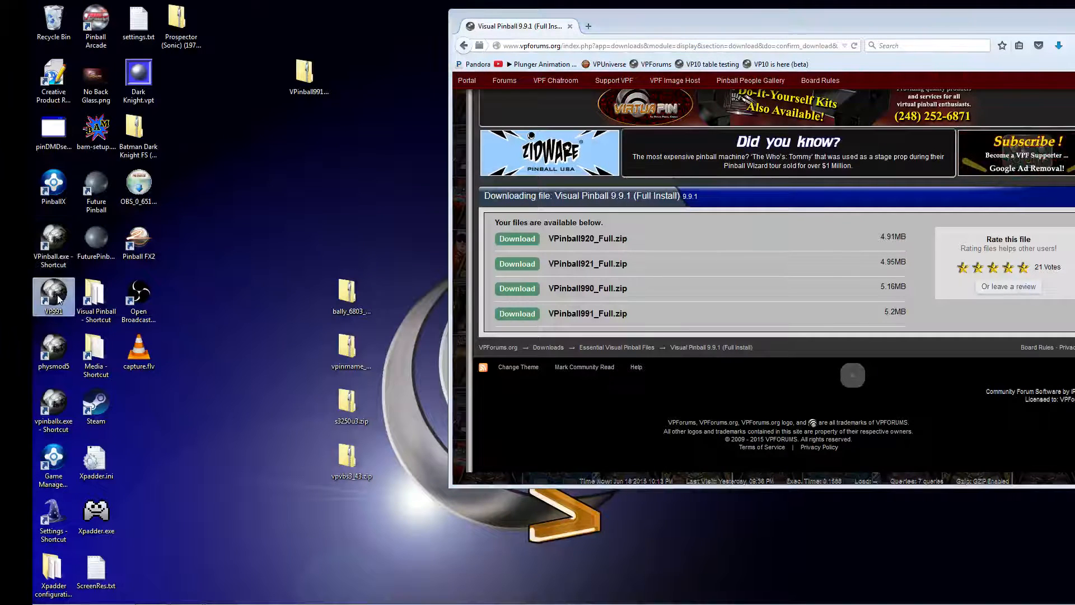
pyautogui.click(54, 350)
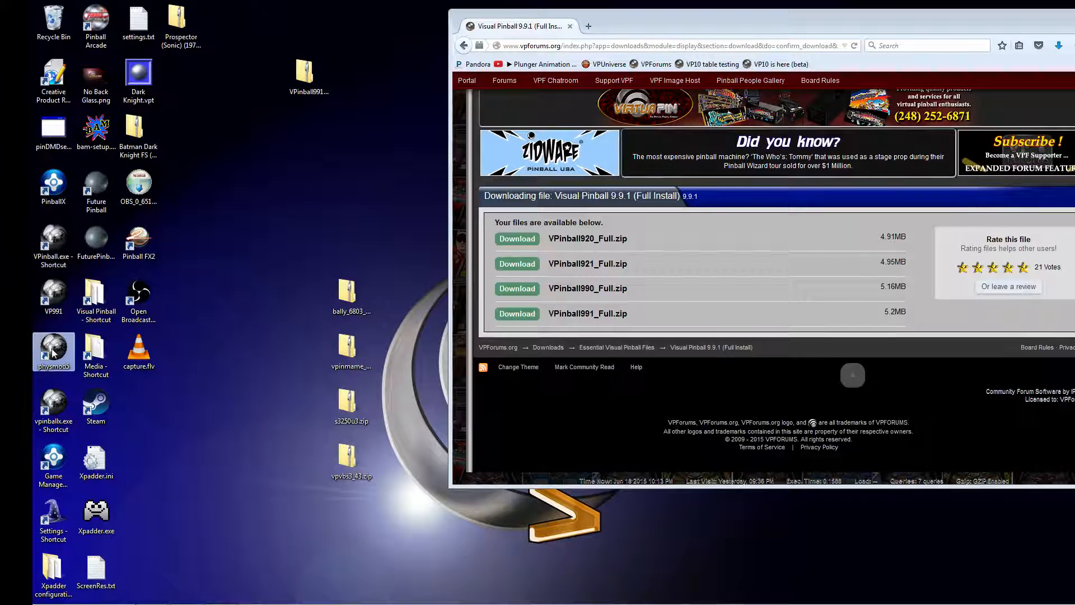
pyautogui.click(54, 406)
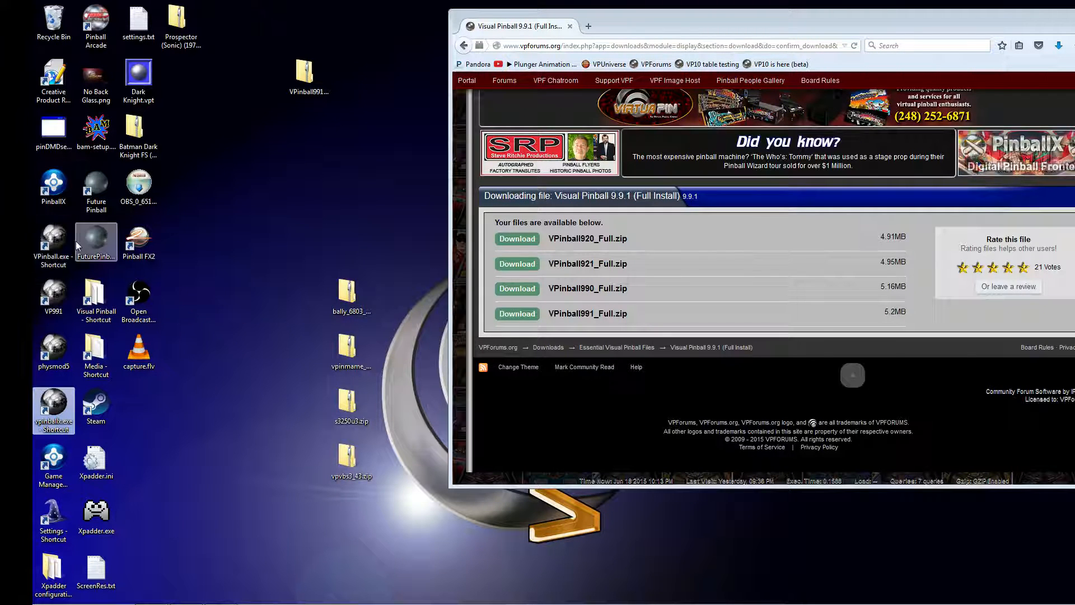
pyautogui.click(55, 351)
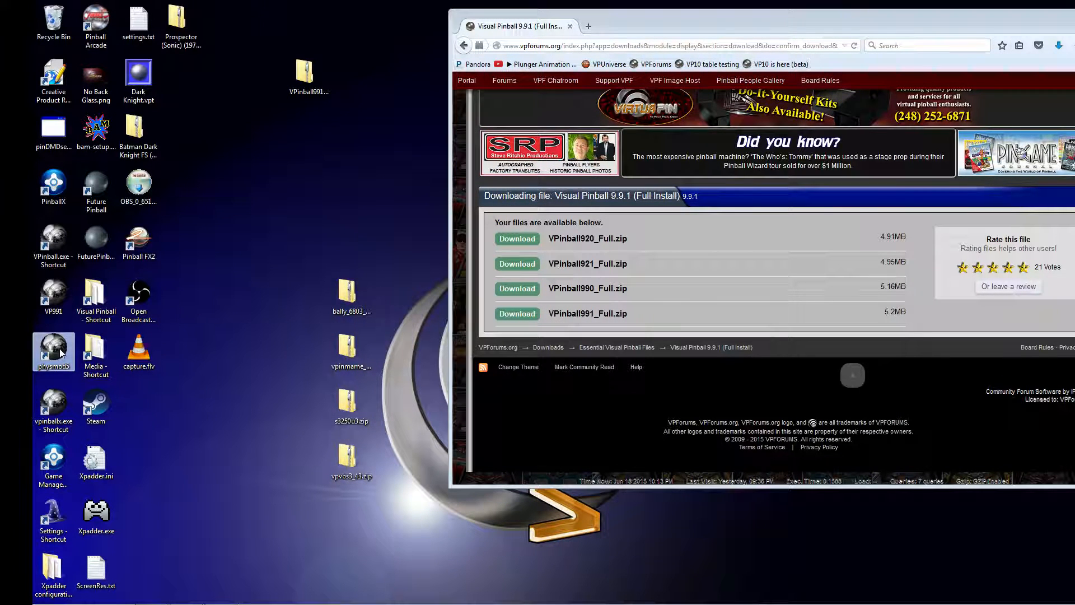
pyautogui.click(54, 294)
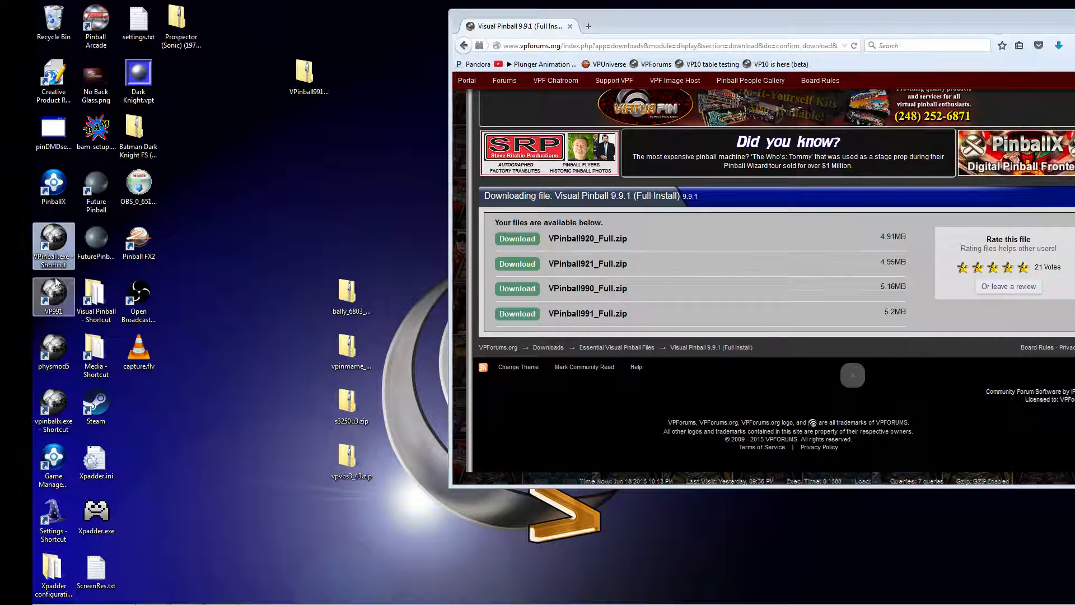
pyautogui.click(63, 239)
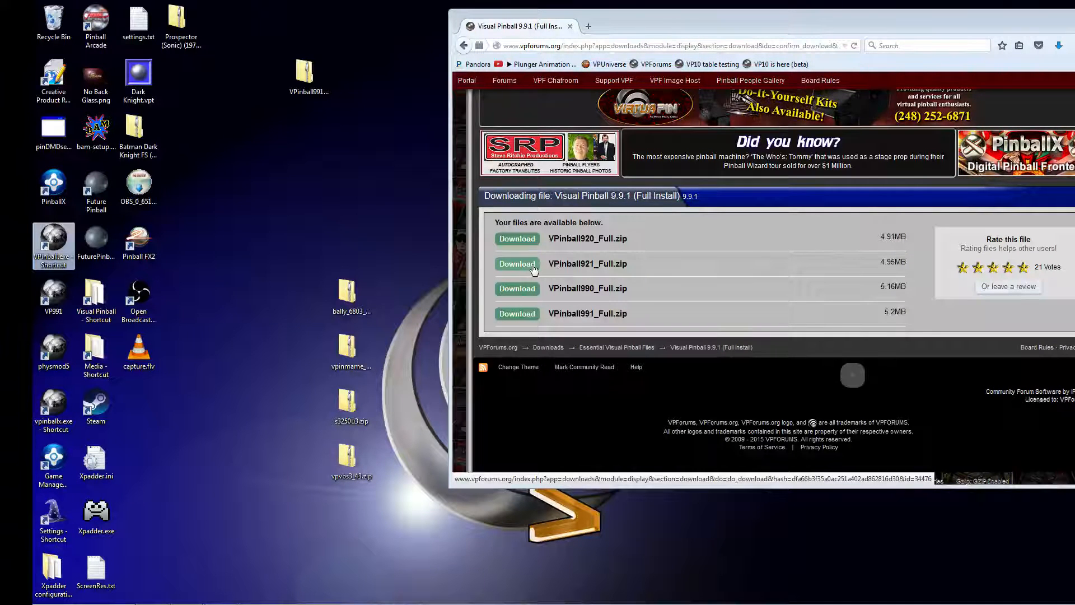
# Step: Move VPinball991_Full.zip on the desktop into line with the other zip files and look over the archive's contents
pyautogui.click(306, 80)
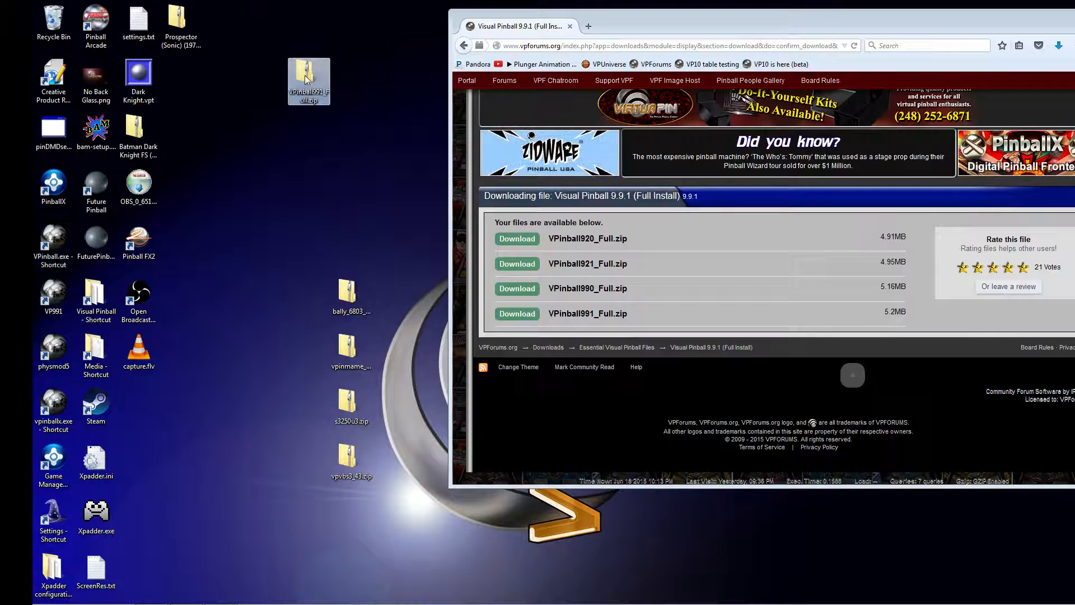
pyautogui.moveTo(306, 80); pyautogui.dragTo(340, 120)
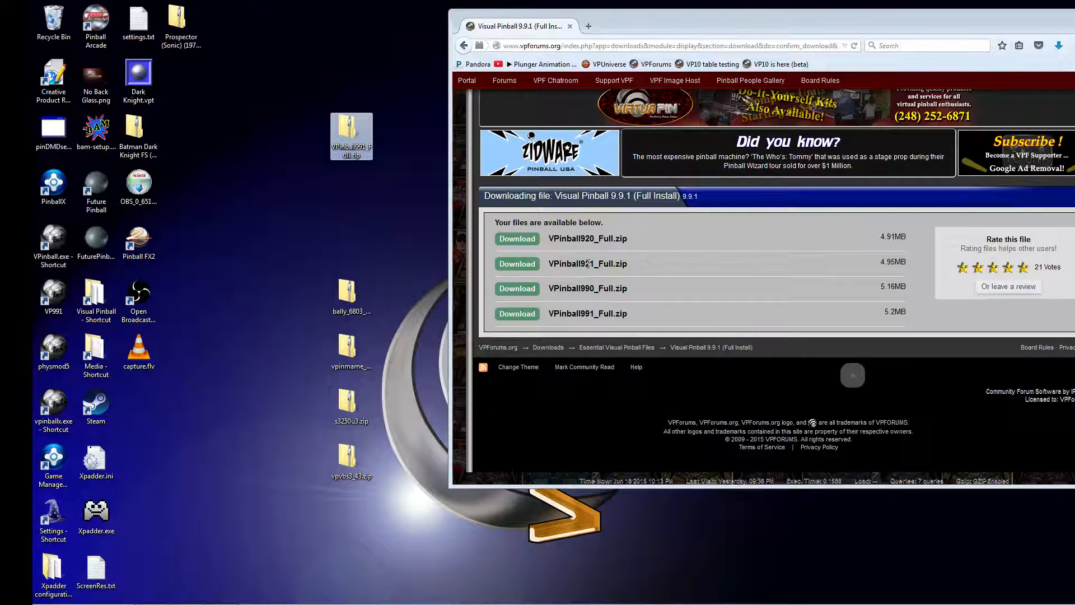
pyautogui.doubleClick(350, 132)
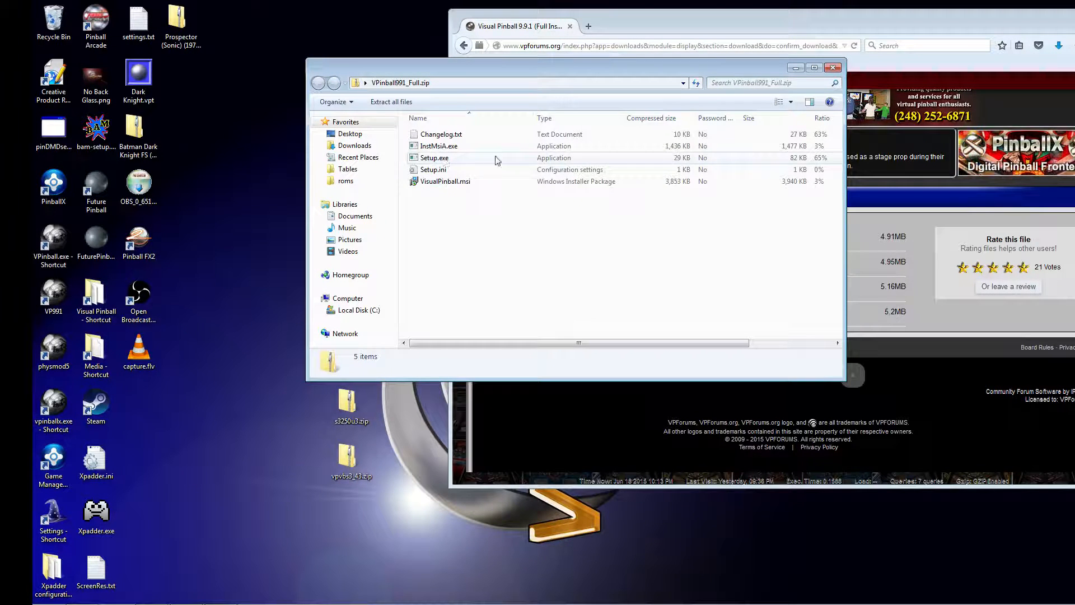
pyautogui.click(839, 66)
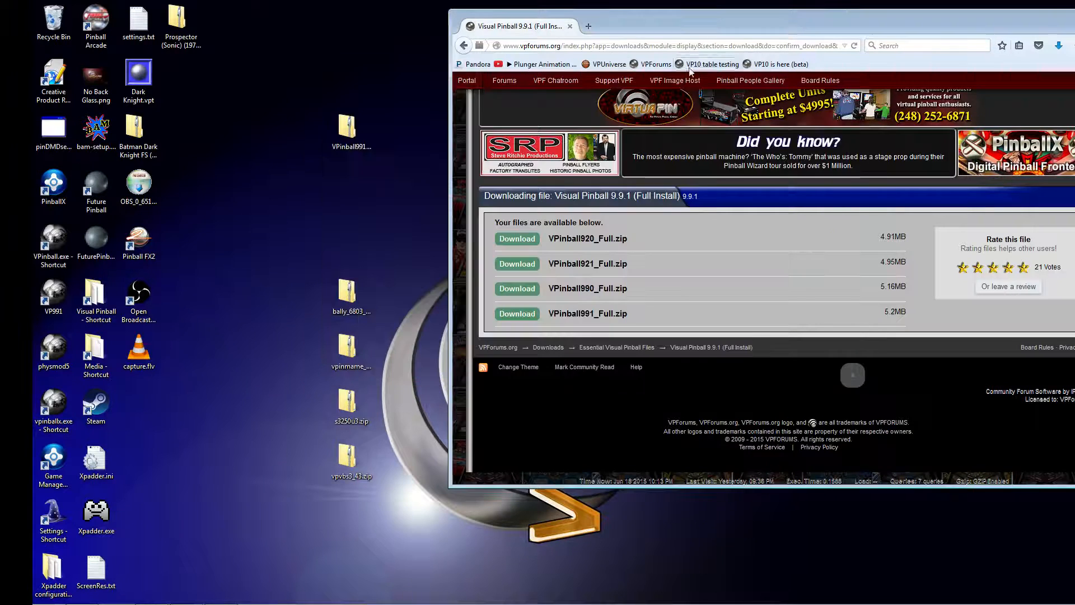
# Step: Extract VPinball991_Full.zip with 7-Zip into a VPinball991_Full folder on the desktop and open the extracted folder
pyautogui.rightClick(336, 124)
pyautogui.moveTo(384, 162)
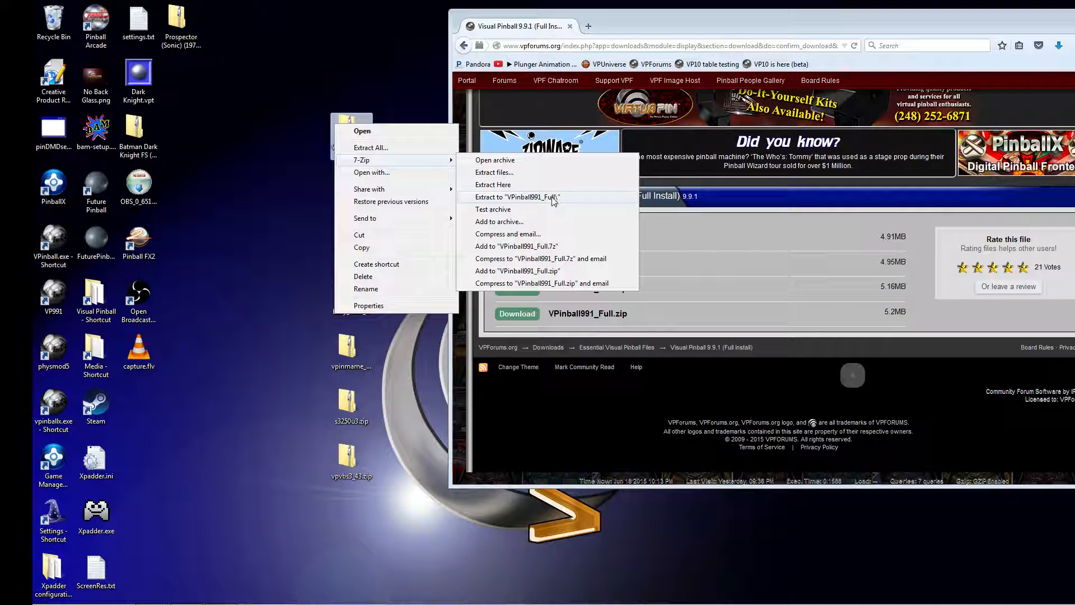
pyautogui.click(561, 198)
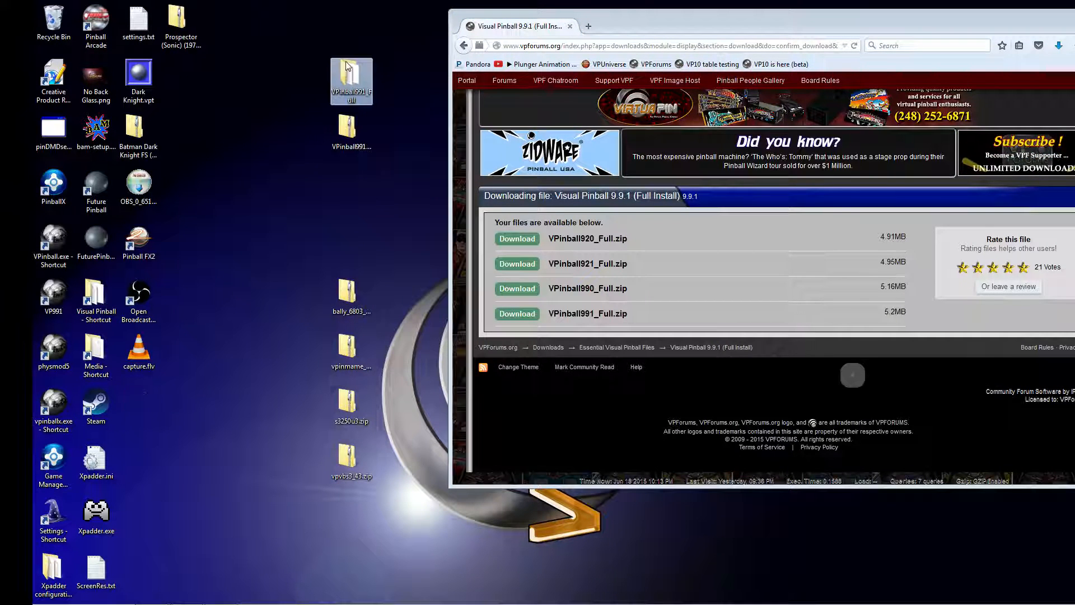
pyautogui.doubleClick(347, 128)
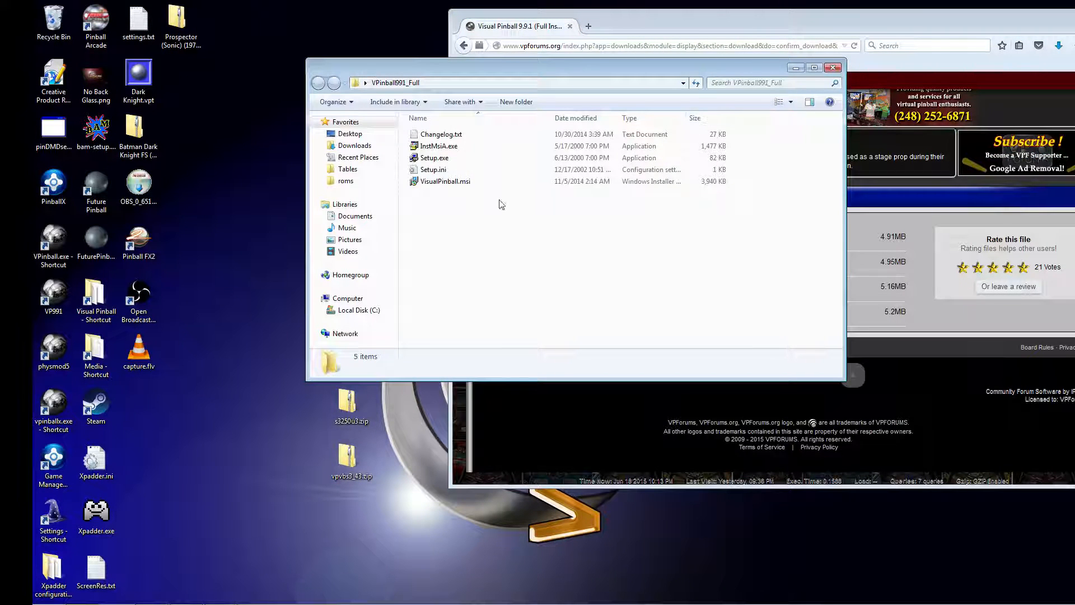
# Step: Run Setup.exe to show the Visual Pinball setup wizard, and exit it without repairing or removing the program
pyautogui.click(440, 158)
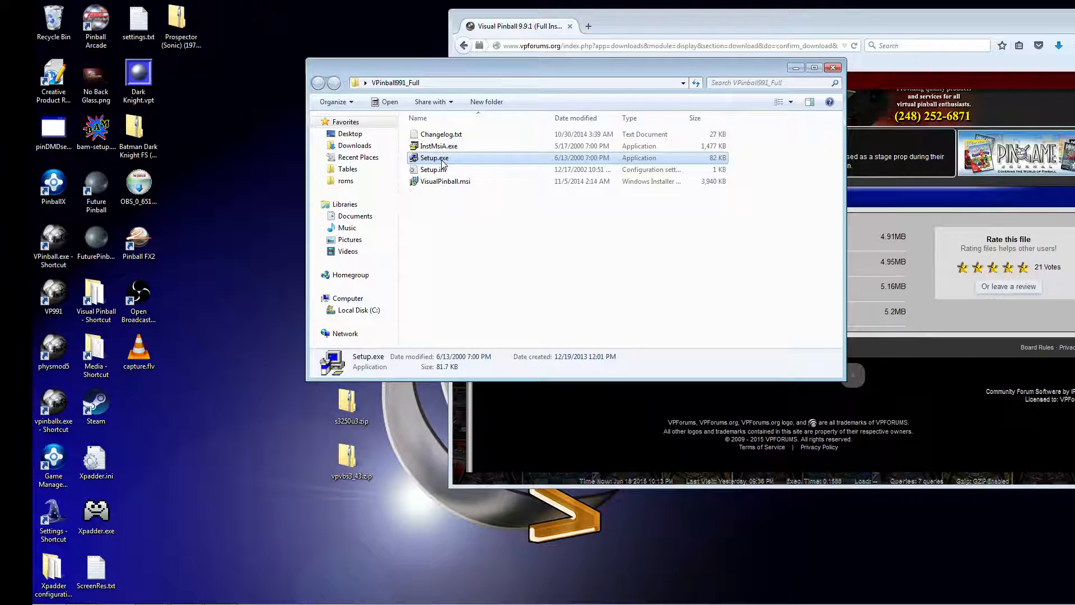
pyautogui.doubleClick(442, 159)
pyautogui.moveTo(557, 203); pyautogui.dragTo(586, 118)
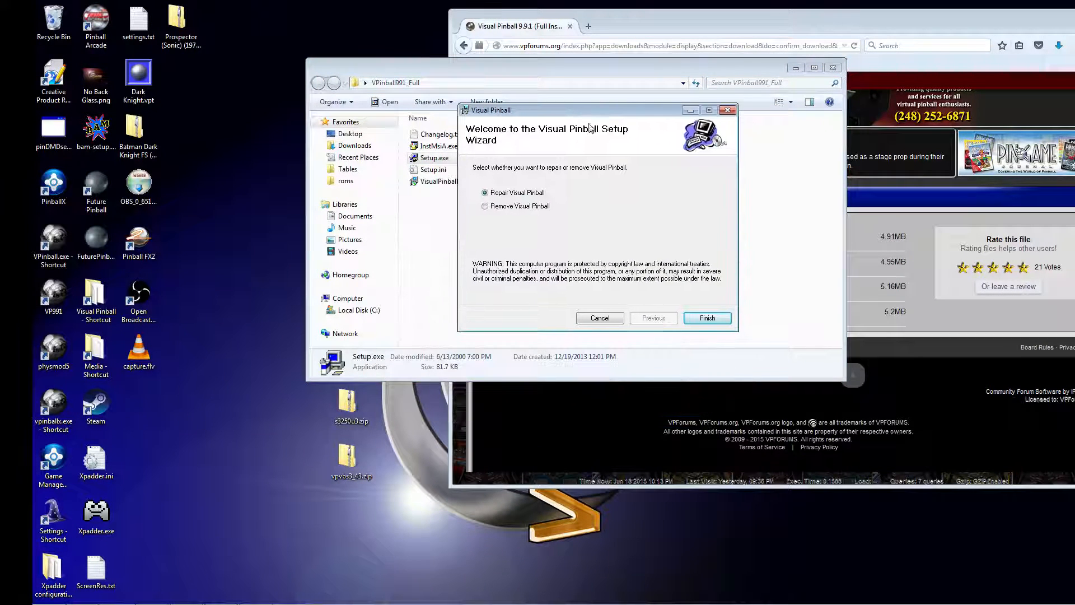
pyautogui.click(607, 320)
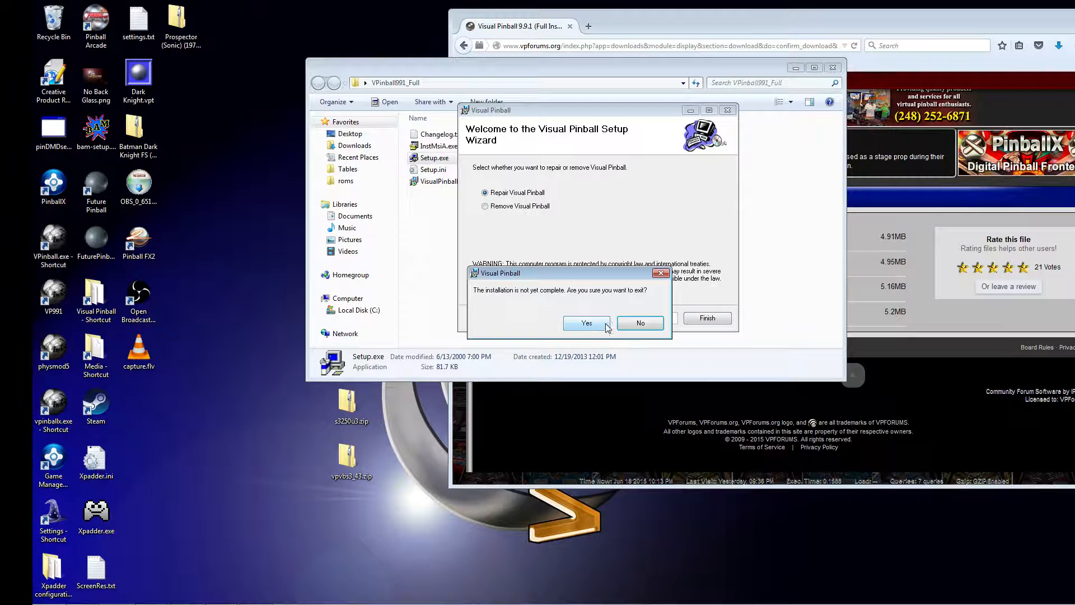
pyautogui.click(597, 320)
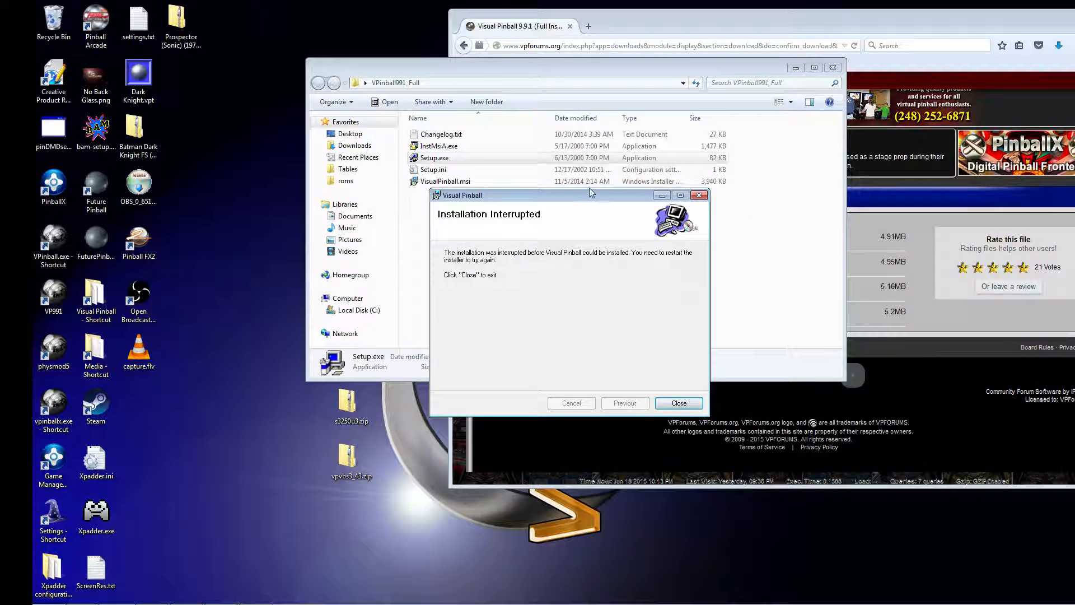
pyautogui.moveTo(589, 191); pyautogui.dragTo(595, 129)
pyautogui.click(691, 340)
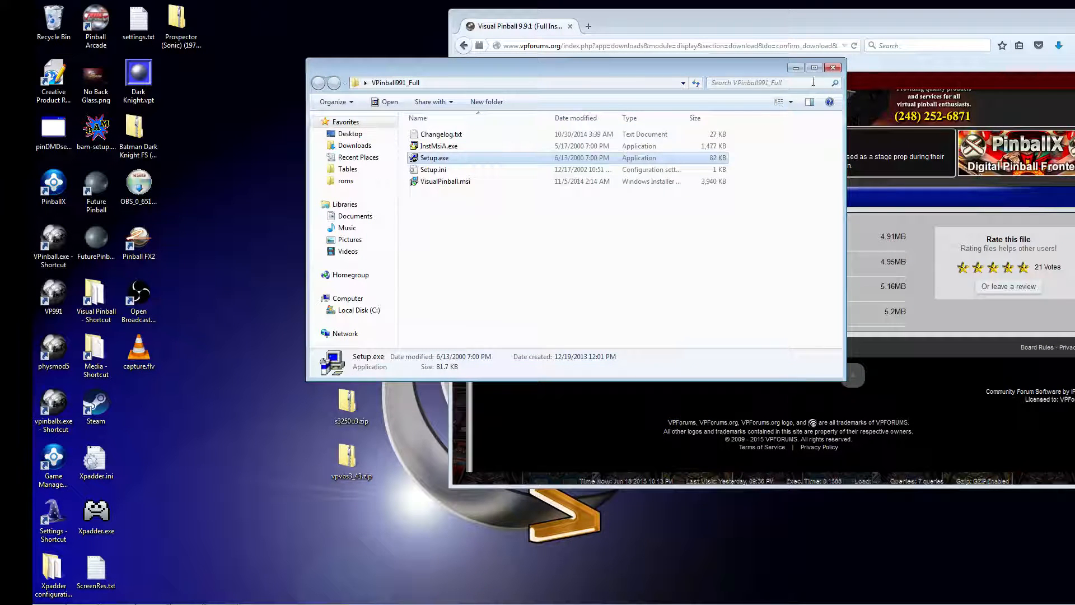
pyautogui.click(833, 68)
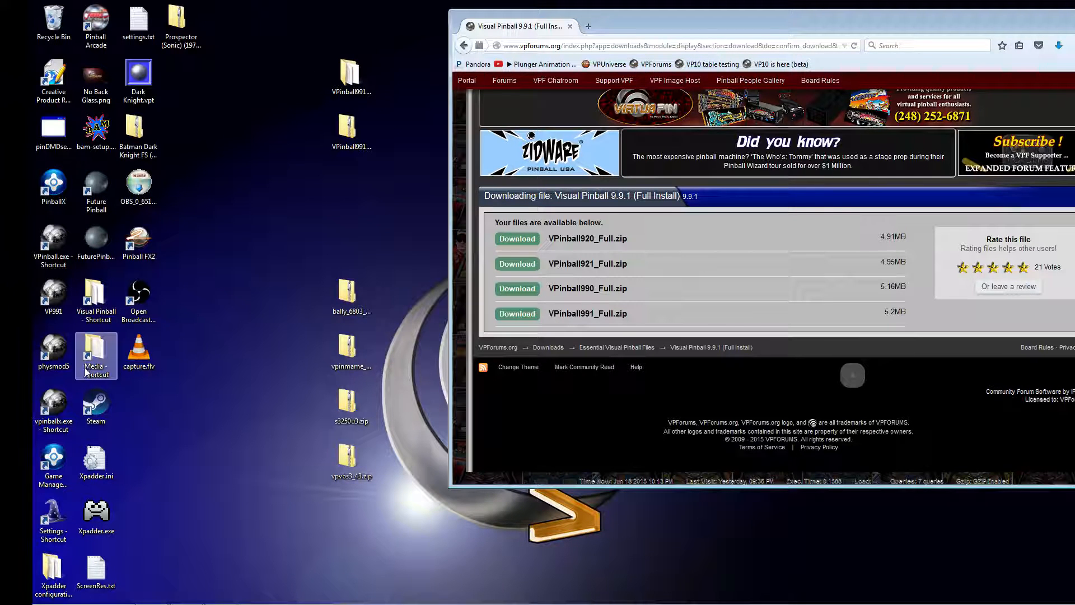
# Step: Open the installed Visual Pinball folder and examine its Physmod, Visual Pinball V10, Visual Pinball V99 and VPinMAME subfolders
pyautogui.doubleClick(95, 300)
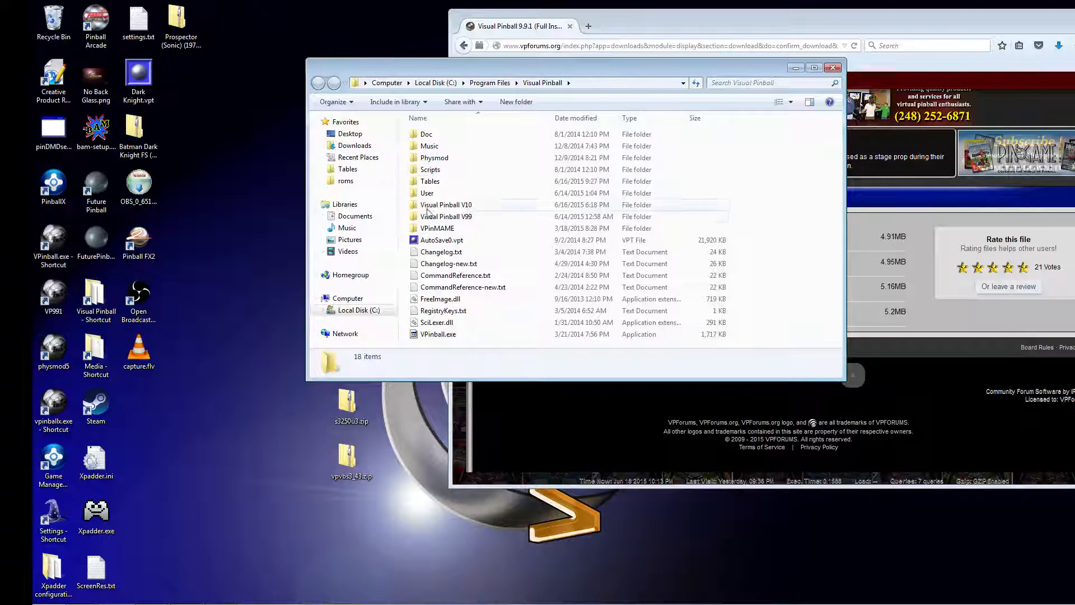
pyautogui.moveTo(579, 76); pyautogui.dragTo(634, 36)
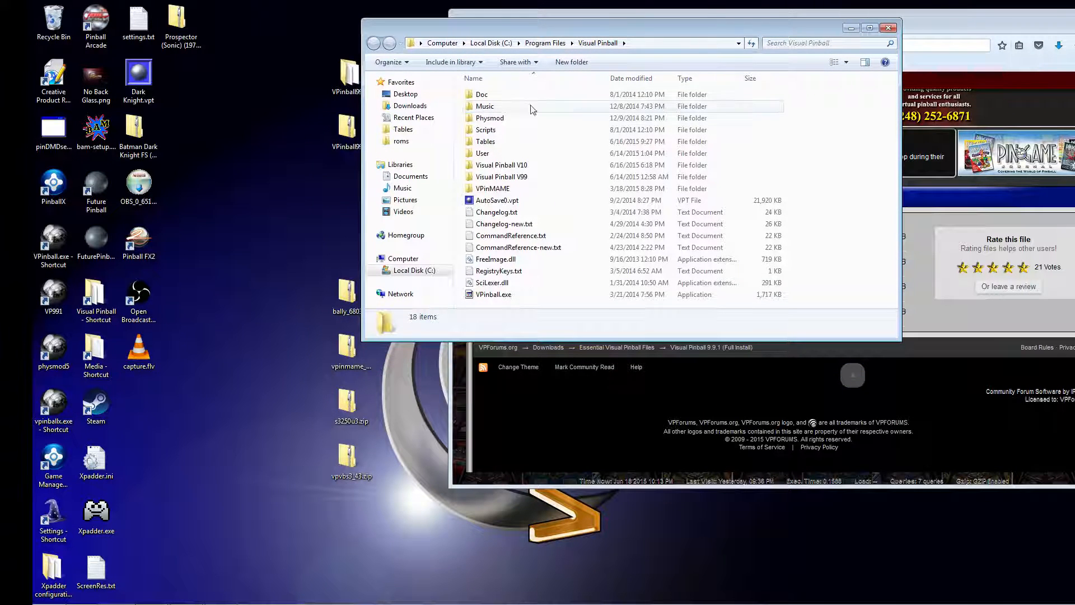
pyautogui.click(503, 121)
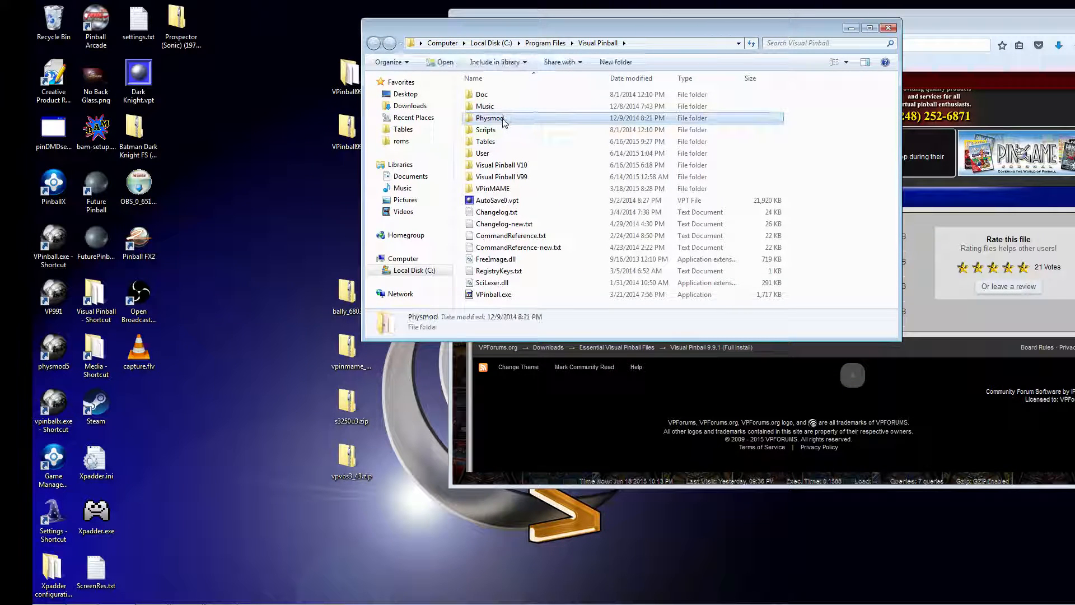
pyautogui.click(533, 167)
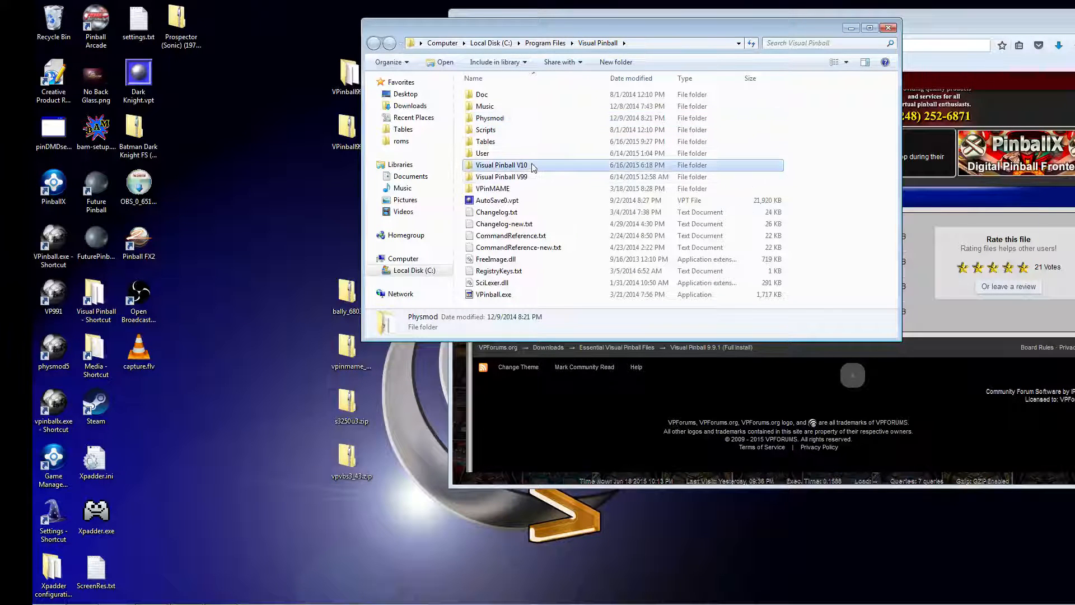
pyautogui.click(530, 178)
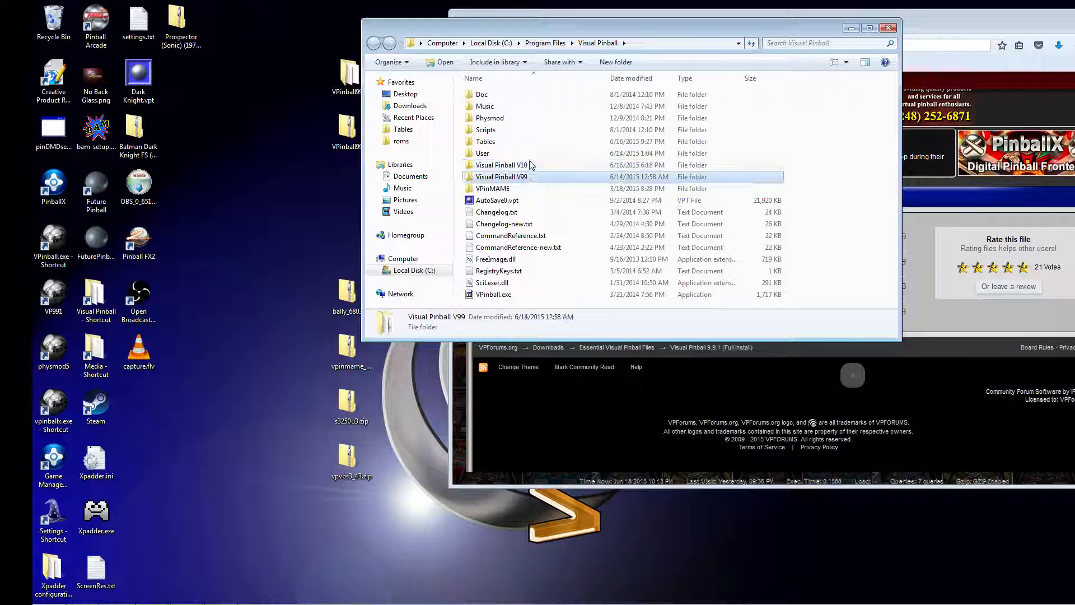
pyautogui.click(532, 166)
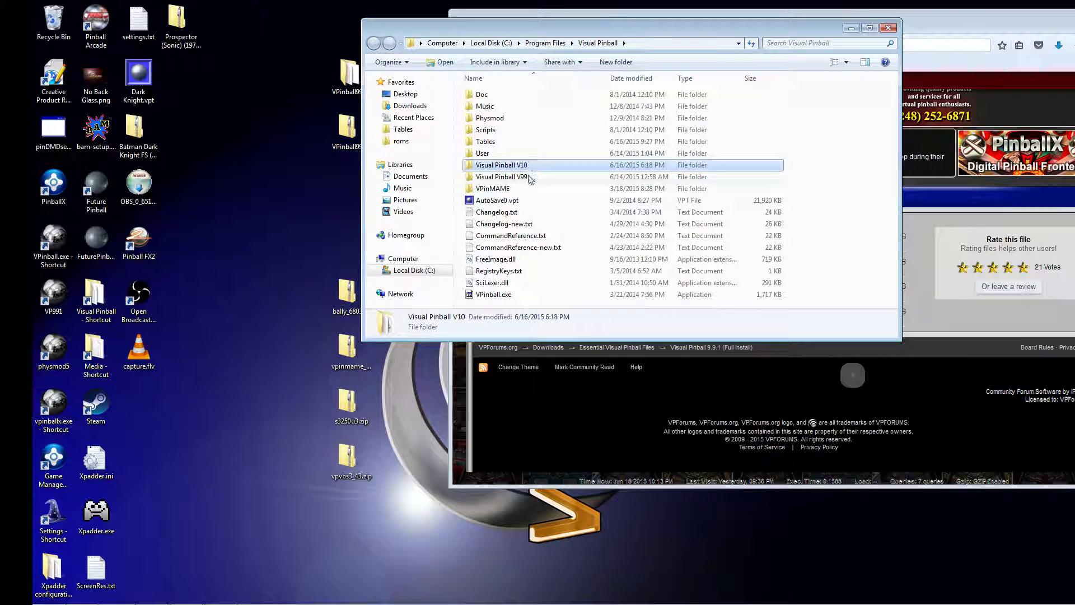
pyautogui.click(511, 190)
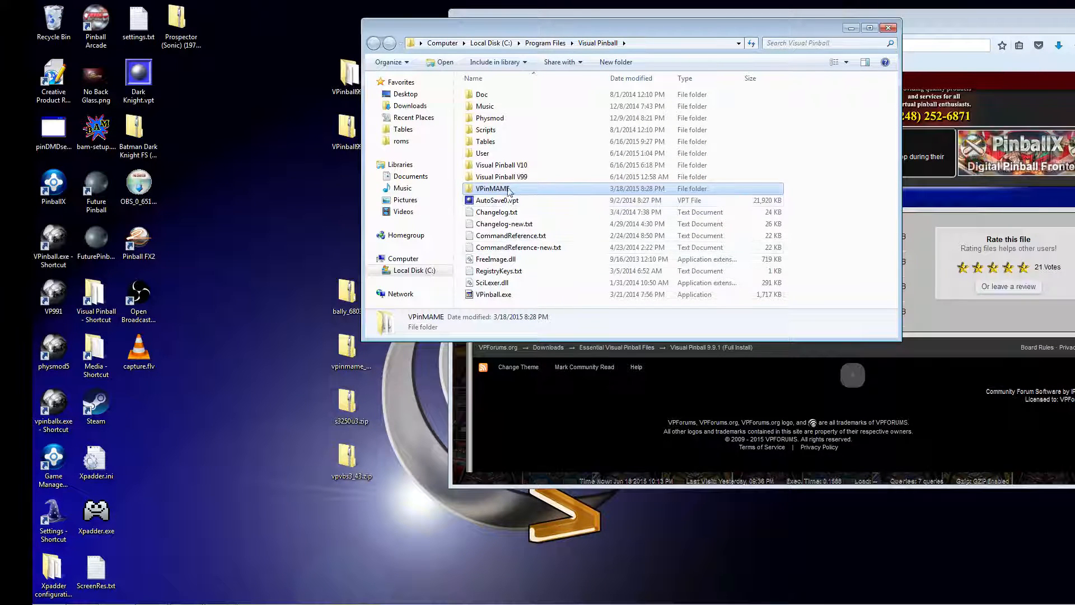
# Step: Examine the Doc, Music, Physmod, Scripts, Tables and User subfolders listed in the Visual Pinball installation folder
pyautogui.click(508, 130)
pyautogui.click(507, 96)
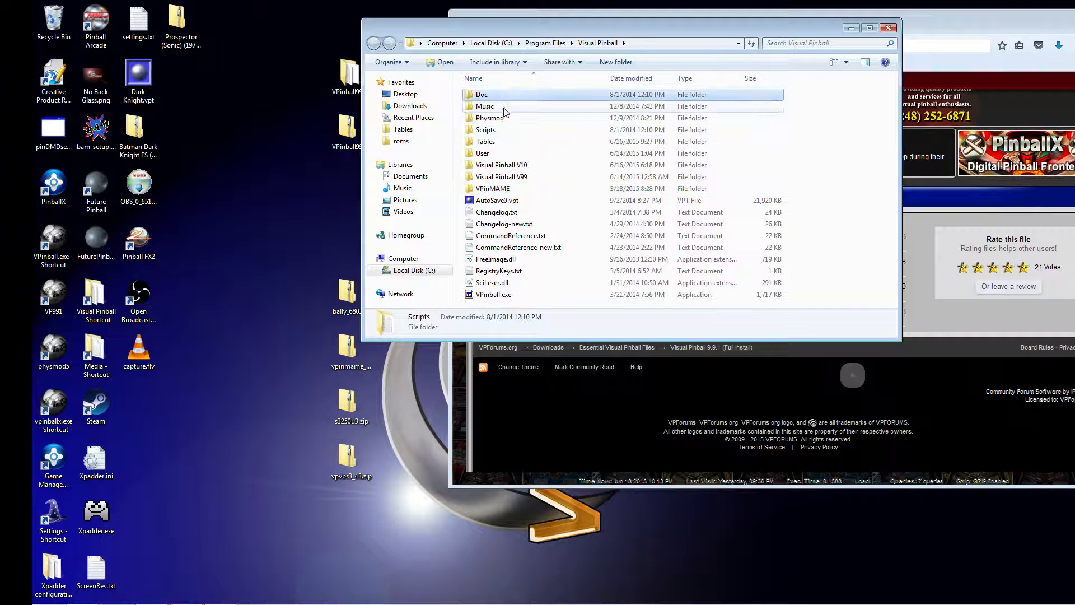
pyautogui.press('Down')
pyautogui.press('Down')
pyautogui.press('Up')
pyautogui.press('Up')
pyautogui.press('Down')
pyautogui.click(506, 131)
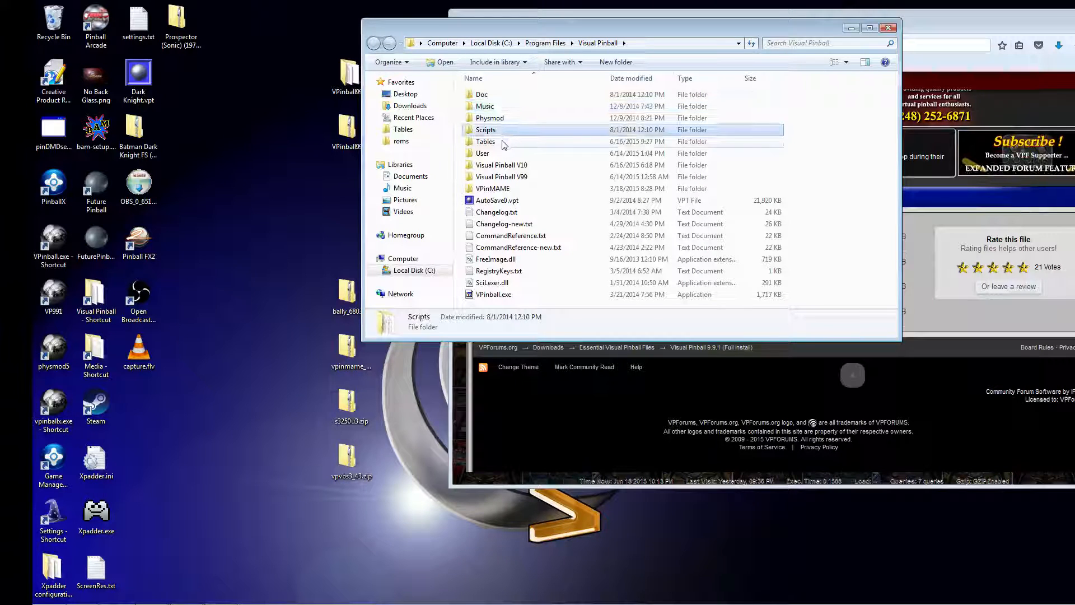
pyautogui.click(502, 142)
pyautogui.click(497, 156)
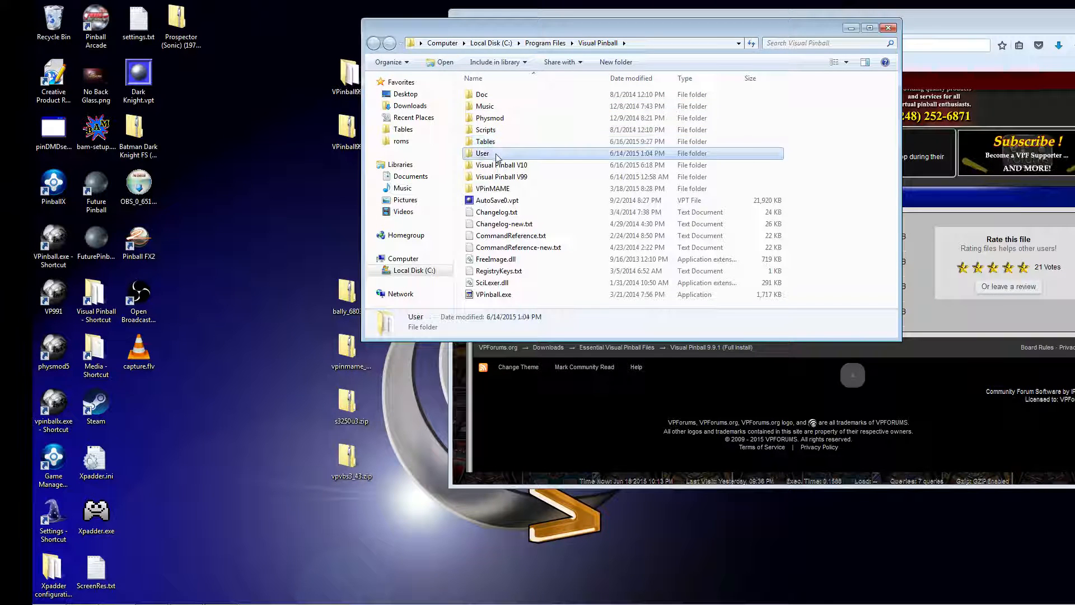
# Step: Look over AutoSave0.vpt, FreeImage.dll, RegistryKeys.txt, SciLexer.dll and VPinball.exe, and point out the VPinball.exe shortcut on the desktop
pyautogui.click(508, 200)
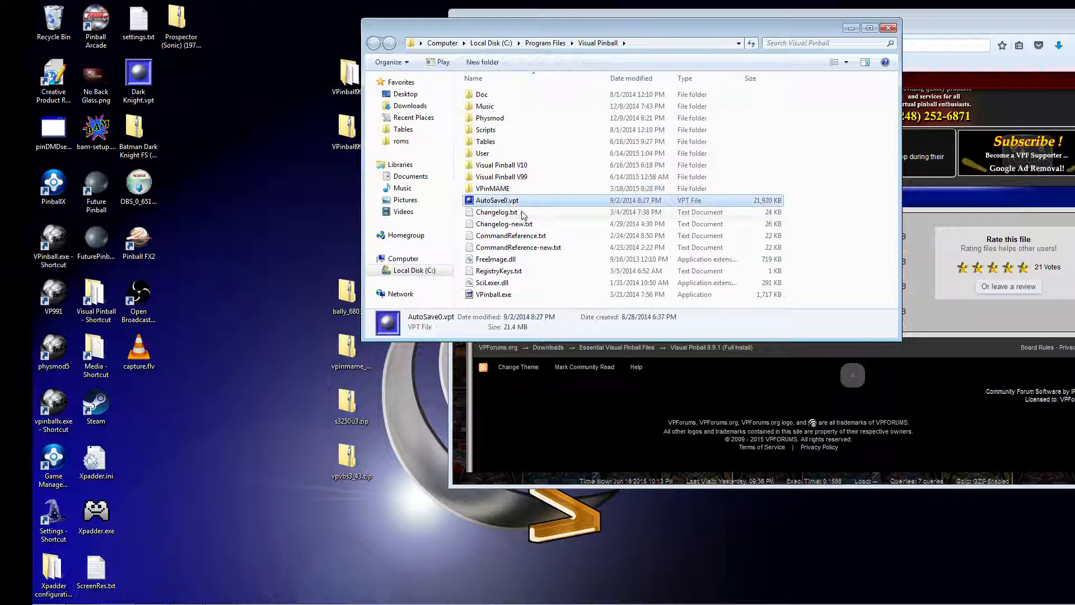
pyautogui.click(518, 260)
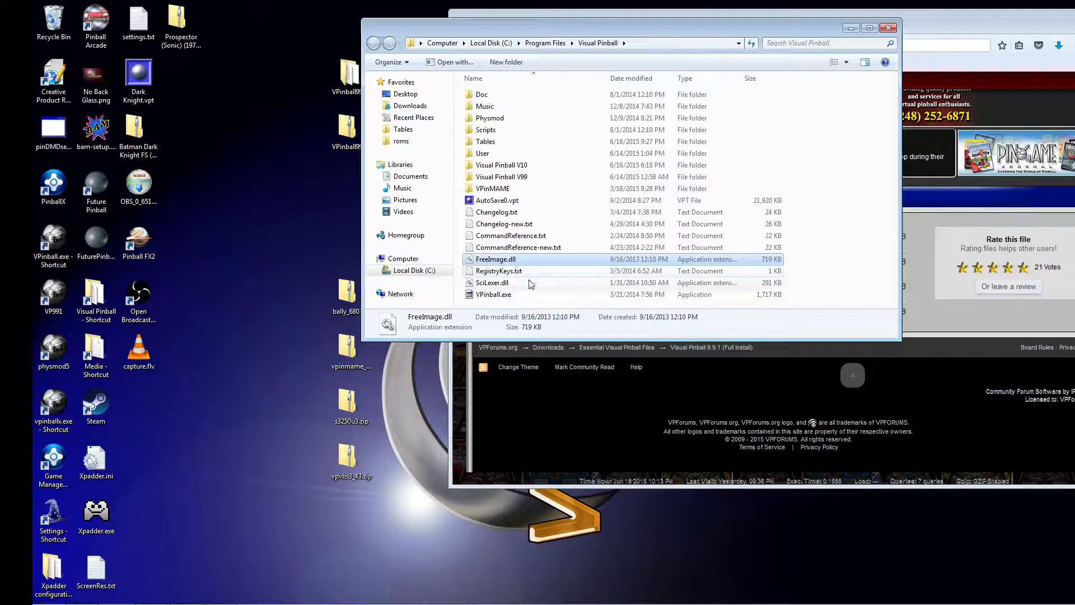
pyautogui.click(524, 273)
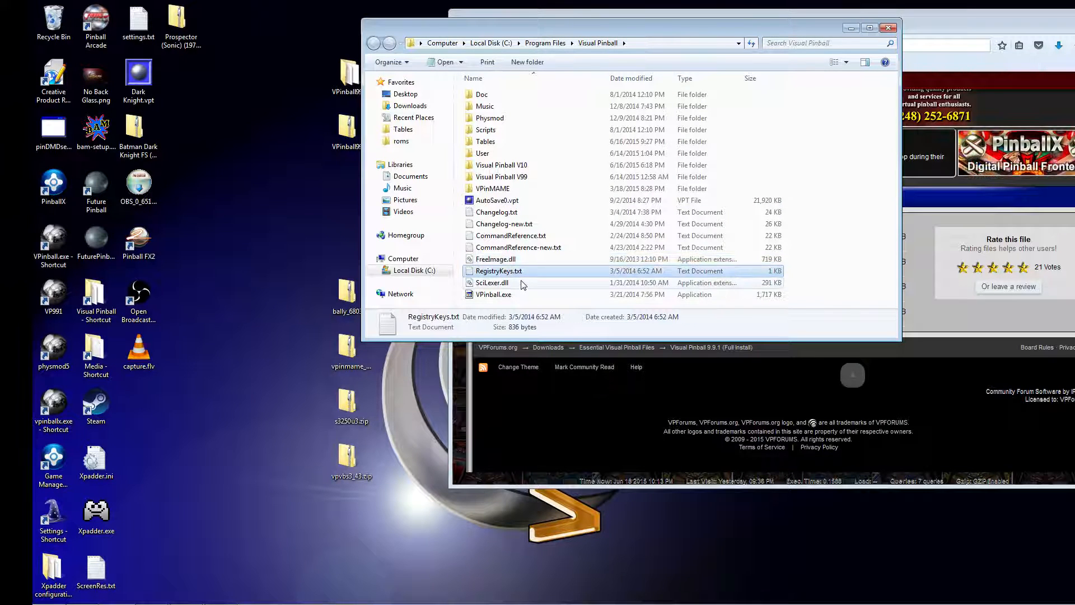
pyautogui.click(521, 283)
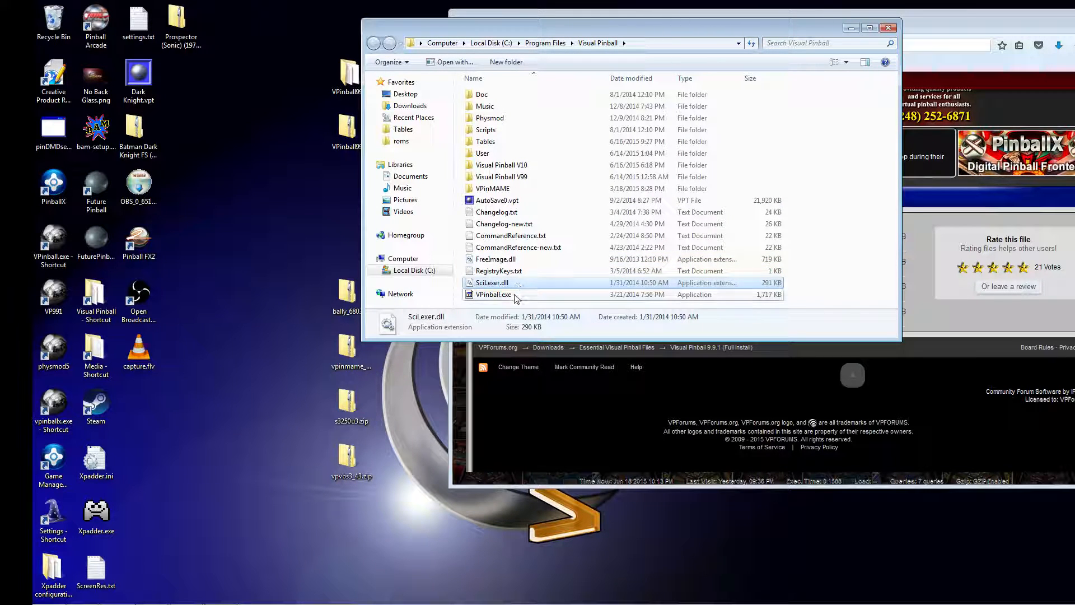
pyautogui.click(494, 296)
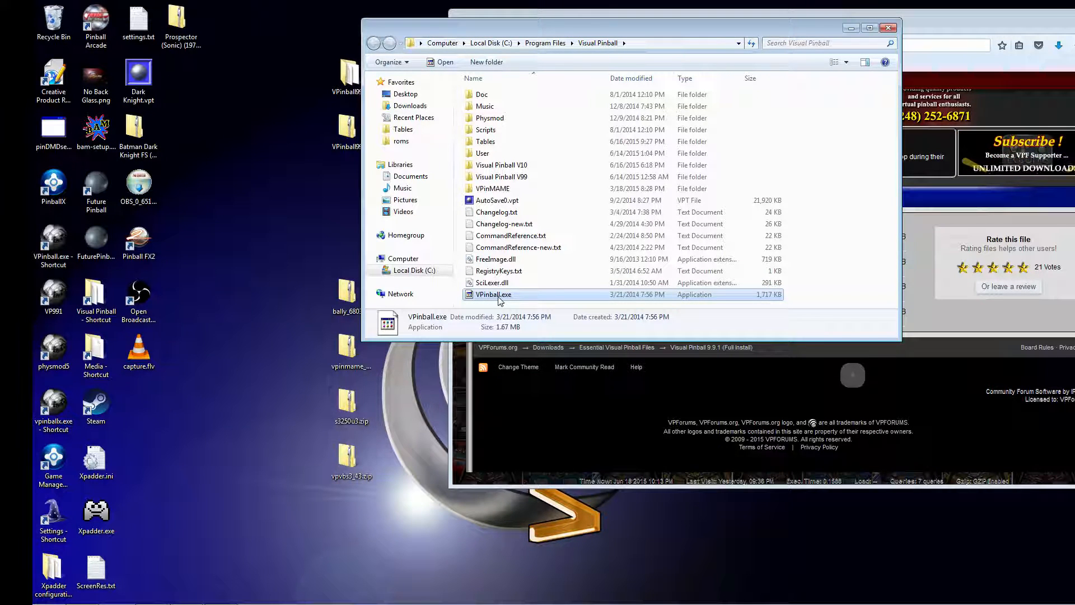
pyautogui.click(57, 241)
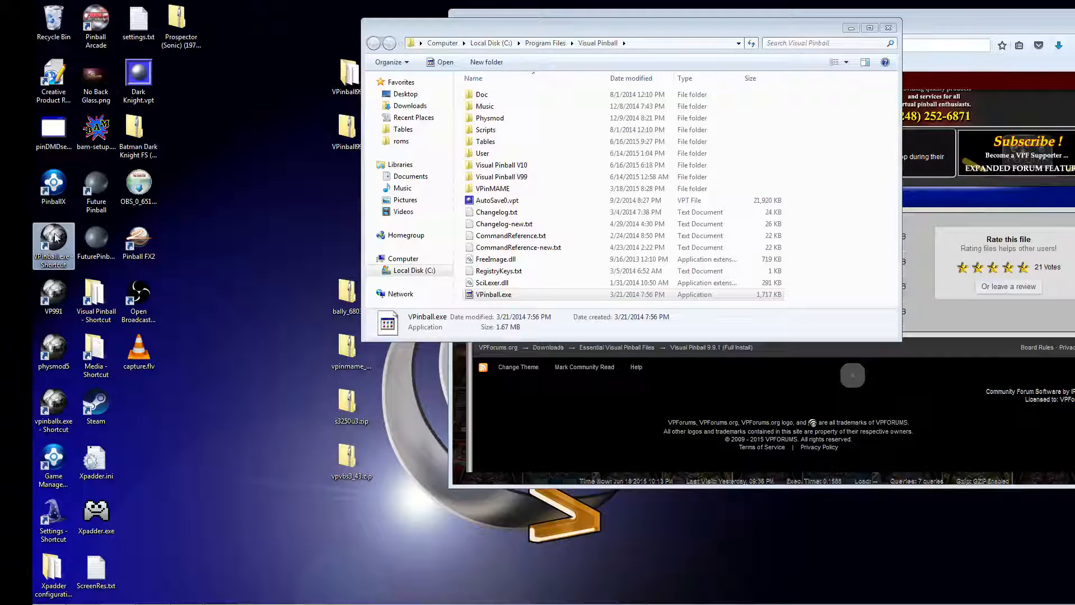
# Step: Move the Visual Pinball folder window off the browser's tab bar and minimize it
pyautogui.moveTo(654, 29); pyautogui.dragTo(695, 84)
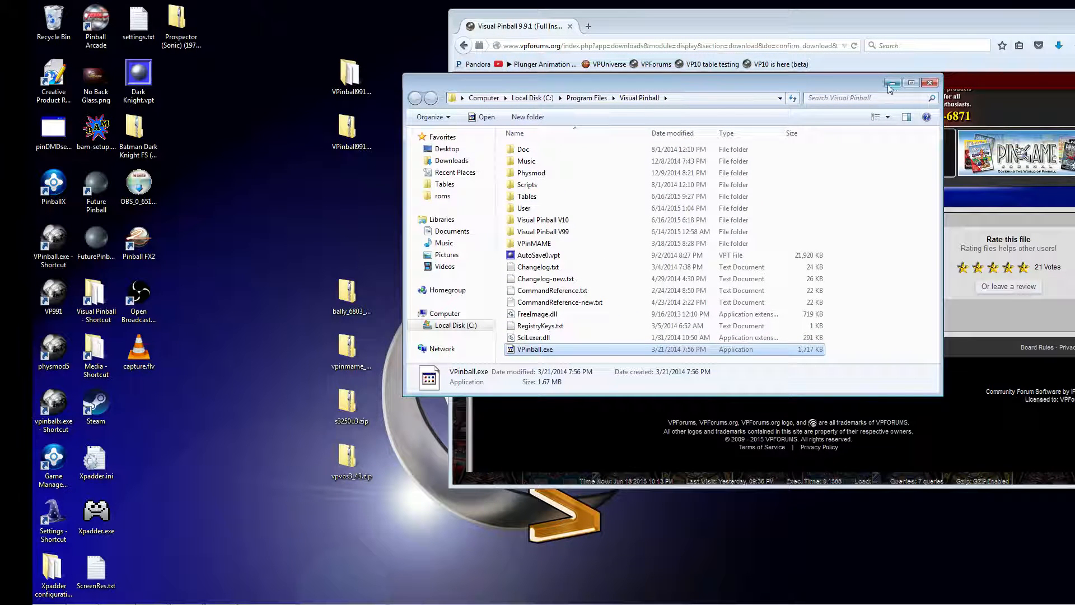
pyautogui.moveTo(878, 89); pyautogui.dragTo(851, 105)
pyautogui.click(866, 101)
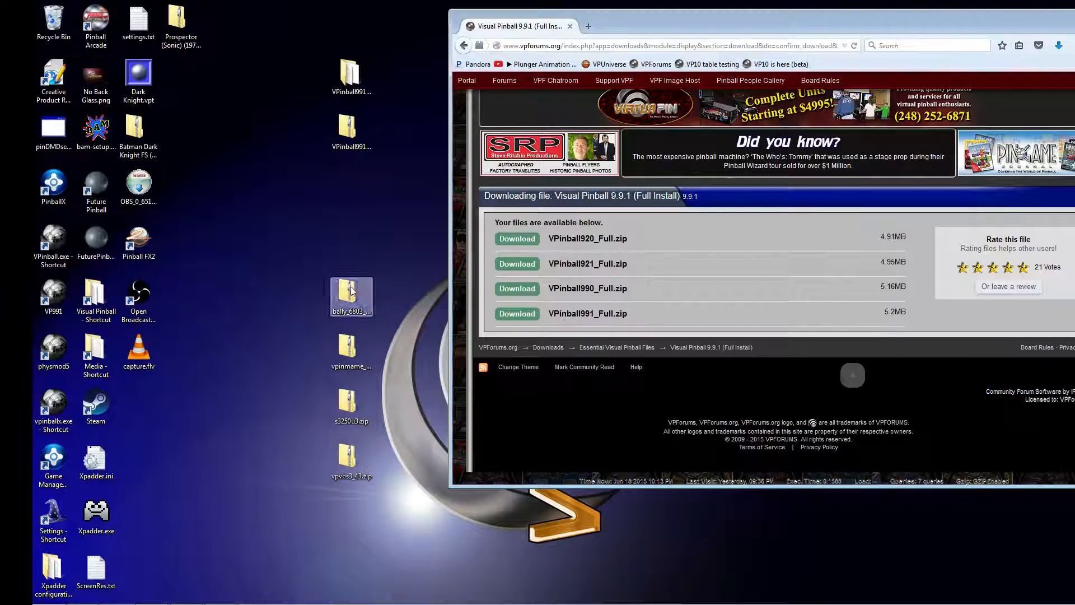
# Step: Move the four remaining zip files aside on the desktop and send the VPinball991_Full folder and zip to the Recycle Bin
pyautogui.moveTo(317, 272); pyautogui.dragTo(368, 502)
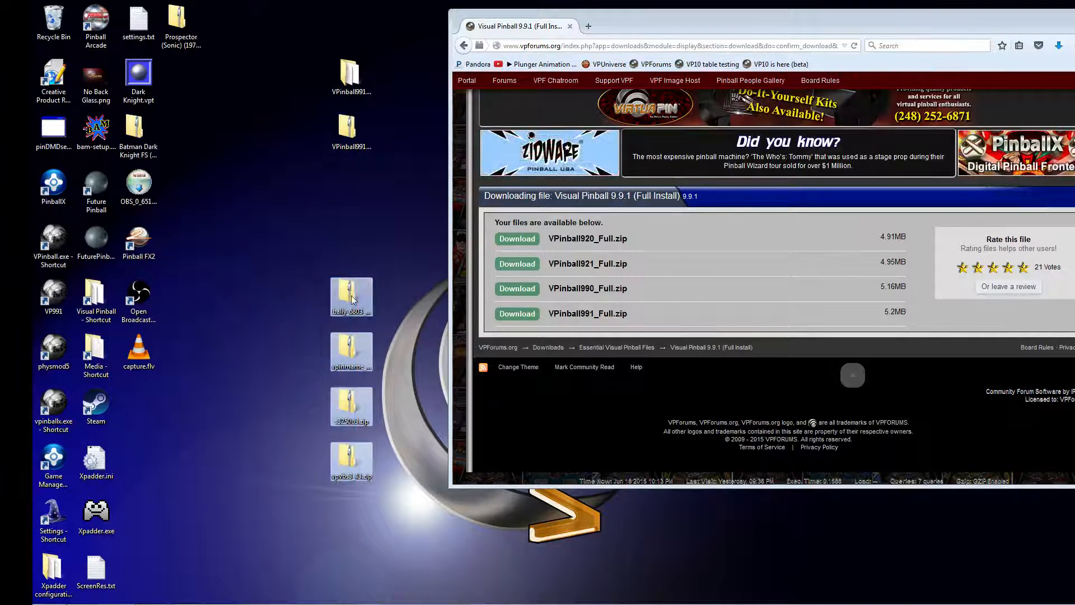
pyautogui.moveTo(362, 302); pyautogui.dragTo(324, 202)
pyautogui.moveTo(345, 160); pyautogui.dragTo(344, 157)
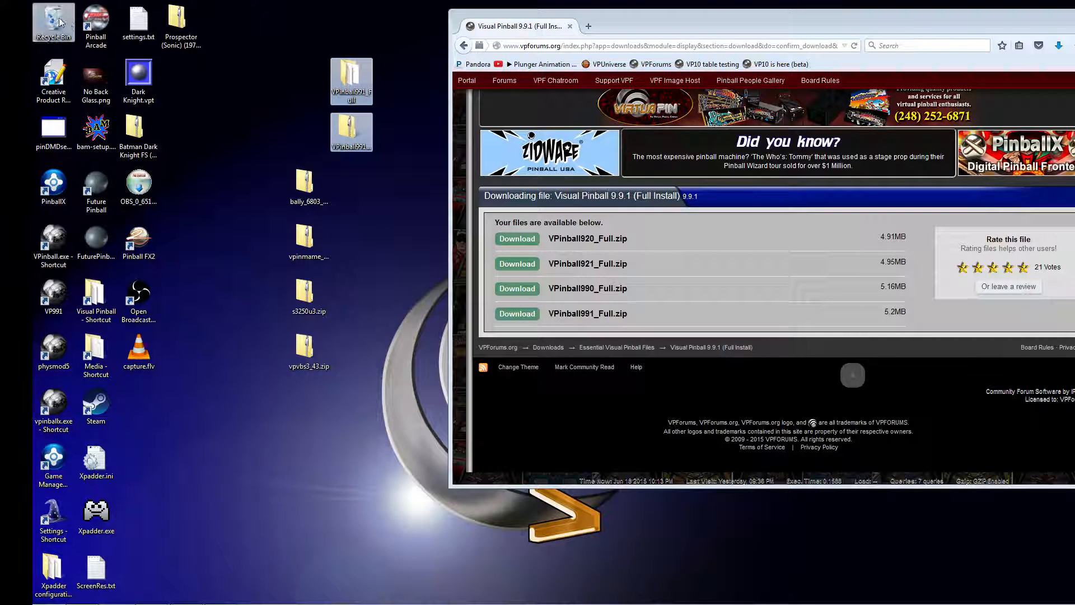
pyautogui.moveTo(351, 133); pyautogui.dragTo(59, 19)
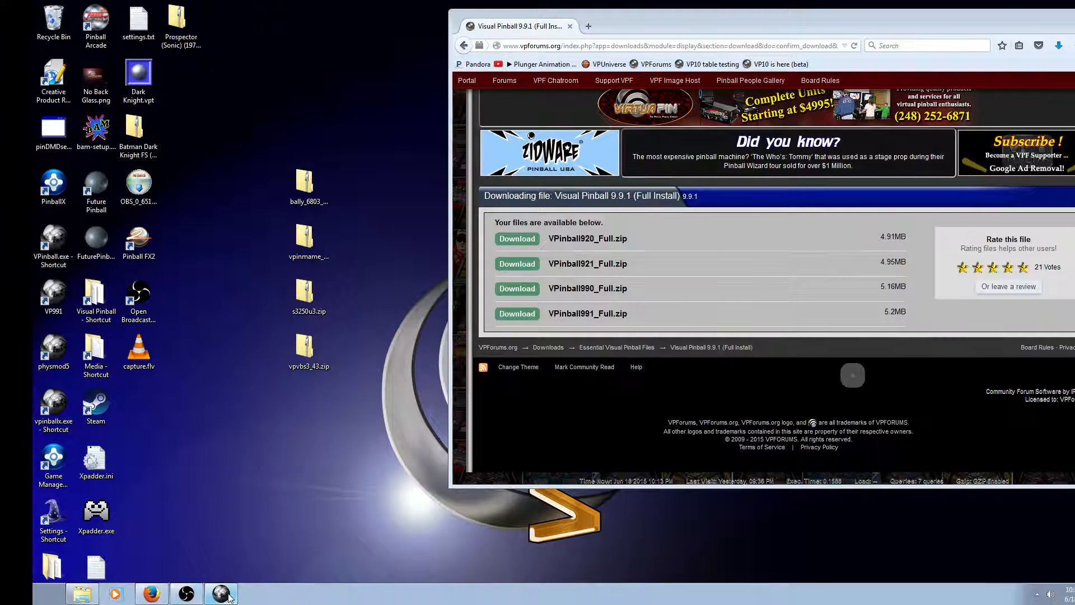
# Step: Bring up the Visual Pinball editor with the shadow table and close it
pyautogui.click(229, 597)
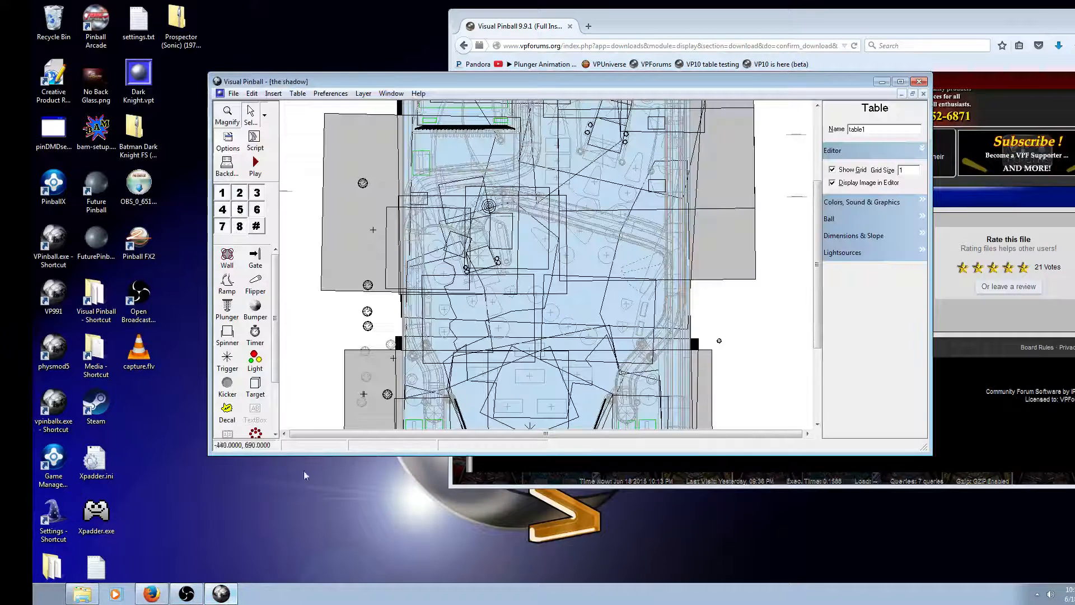
pyautogui.click(920, 81)
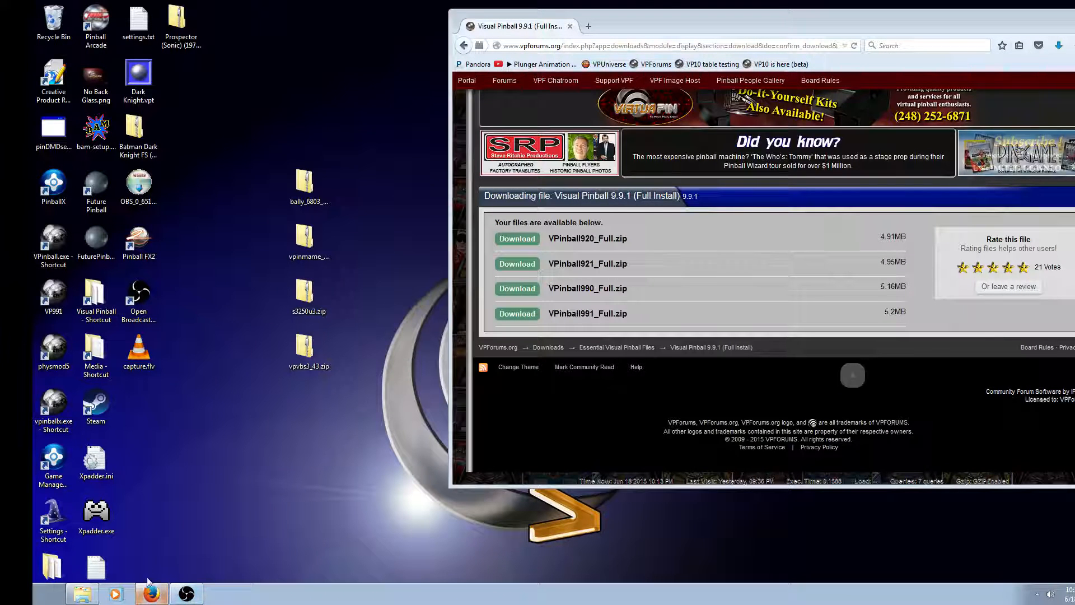
# Step: Open the Visual Pinball folder from its desktop shortcut to show it, and minimize its window
pyautogui.click(96, 298)
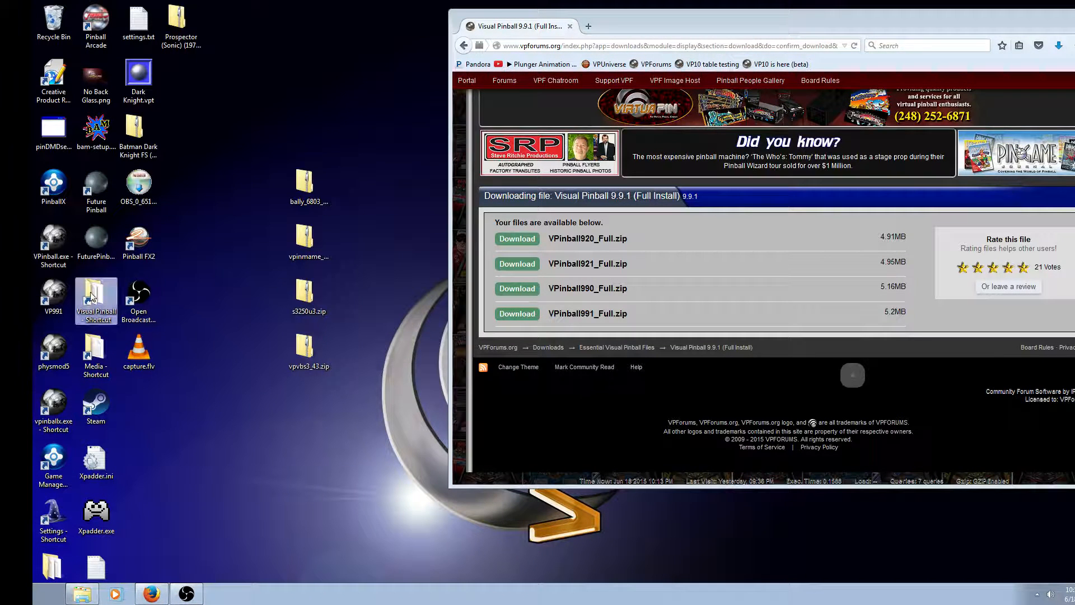
pyautogui.doubleClick(96, 298)
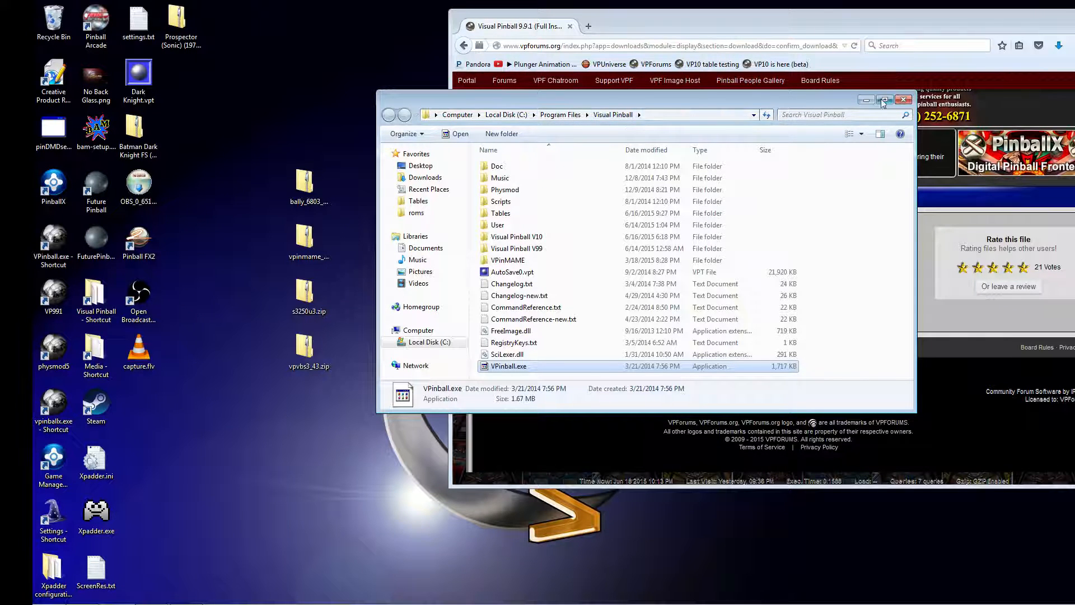
pyautogui.moveTo(861, 106); pyautogui.dragTo(808, 104)
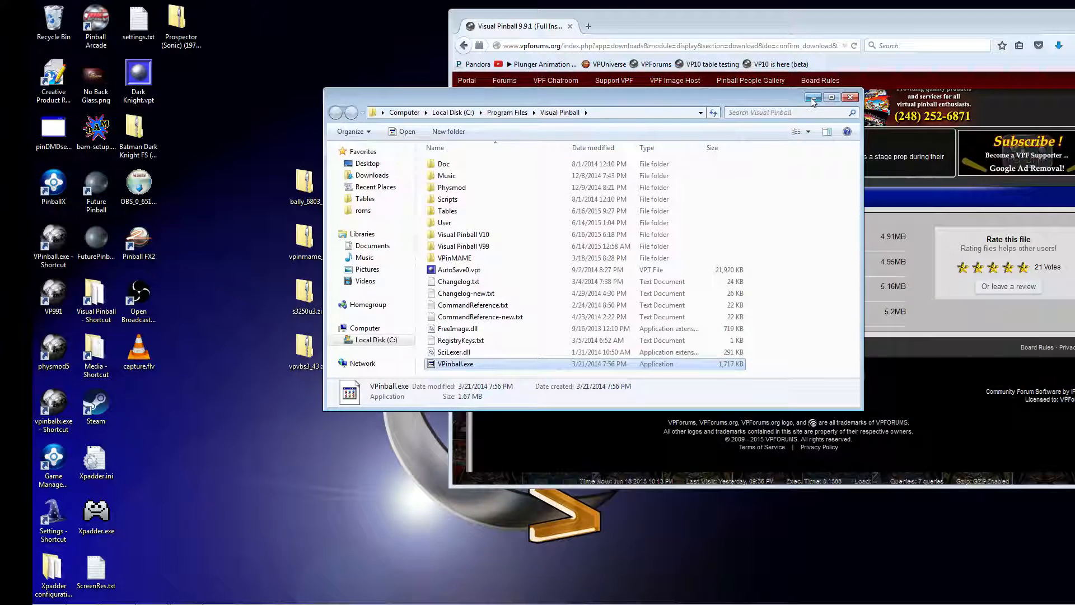
pyautogui.click(813, 98)
# Step: Review the VP Downloads and Essential Files links under Getting Started on the VPForums page
pyautogui.scroll(3, 673, 272)
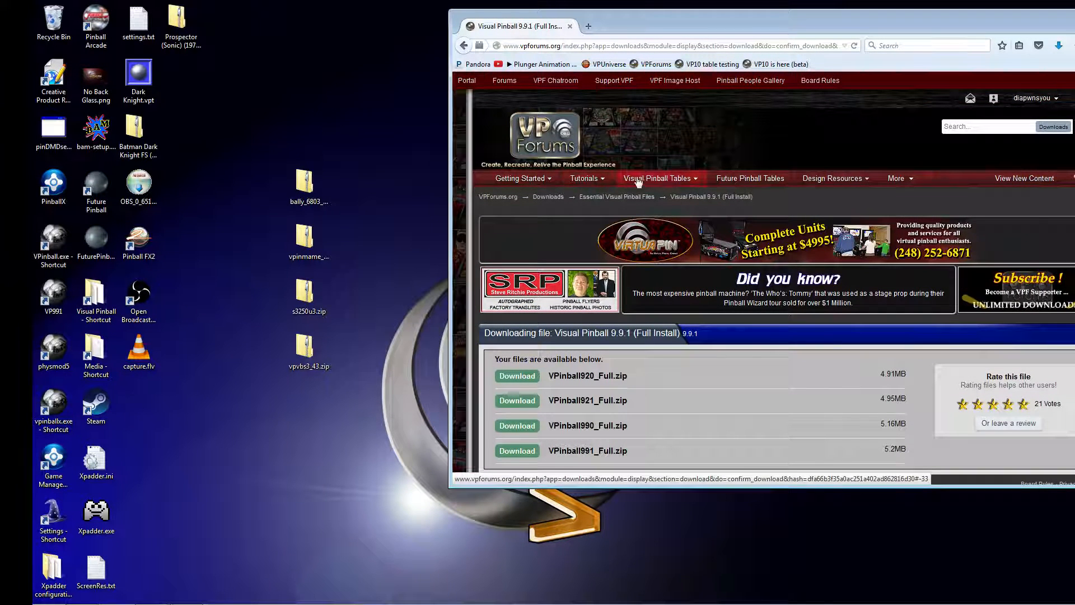
pyautogui.click(556, 180)
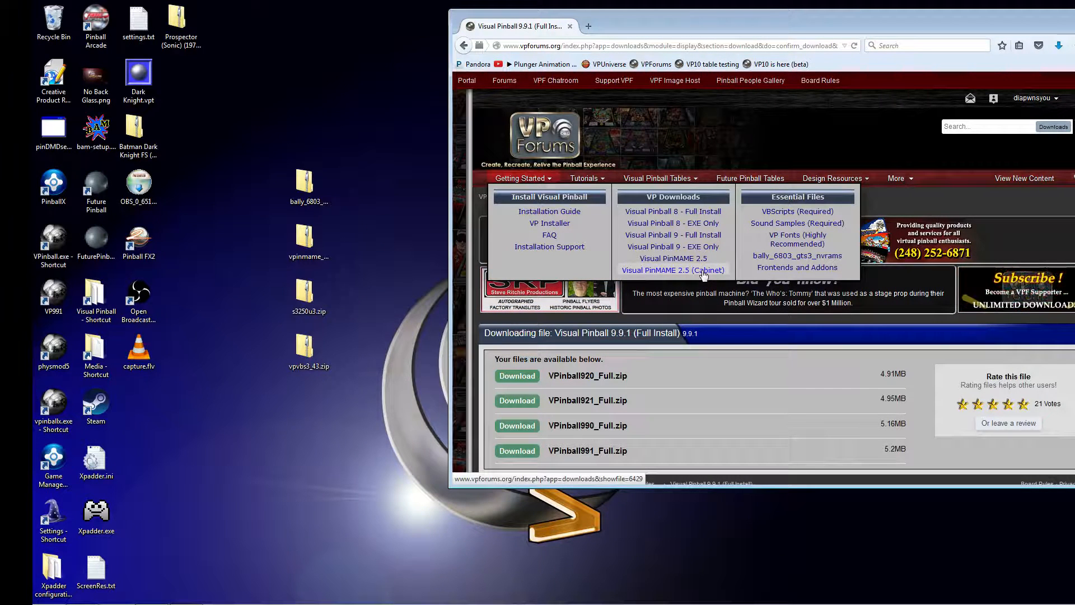
# Step: Extract bally_6803_gts3_nvram.zip and the vpinmame zip with 7-Zip, each into its own folder on the desktop
pyautogui.rightClick(306, 182)
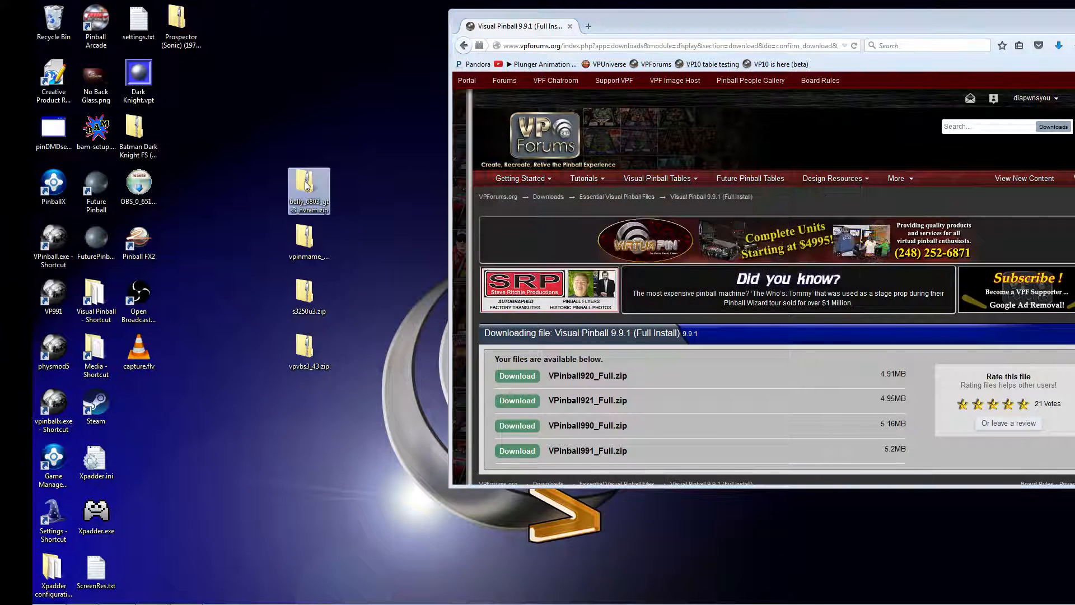
pyautogui.moveTo(381, 219)
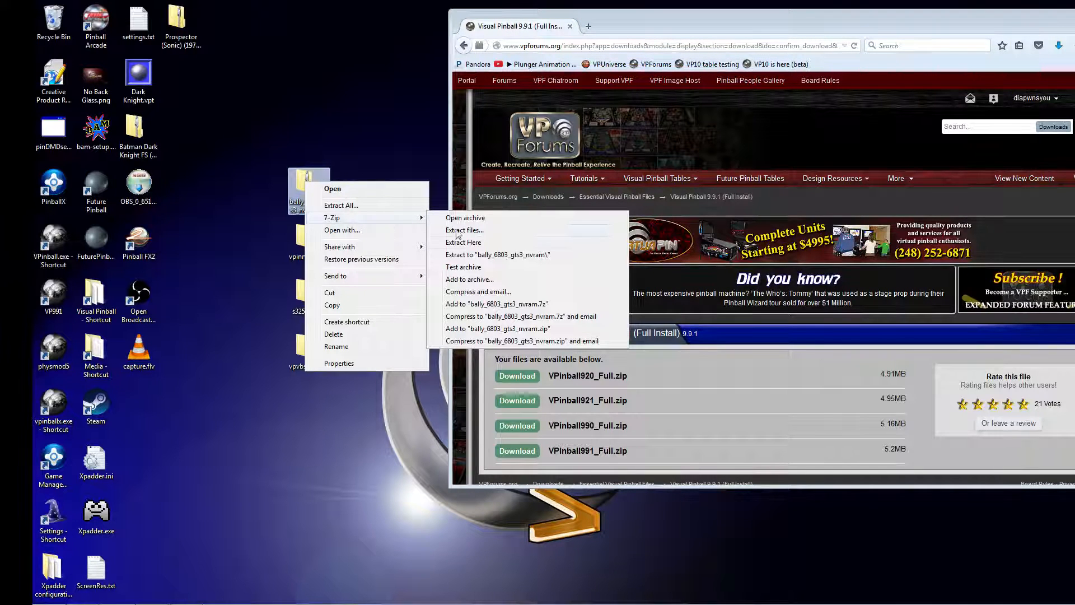
pyautogui.click(506, 255)
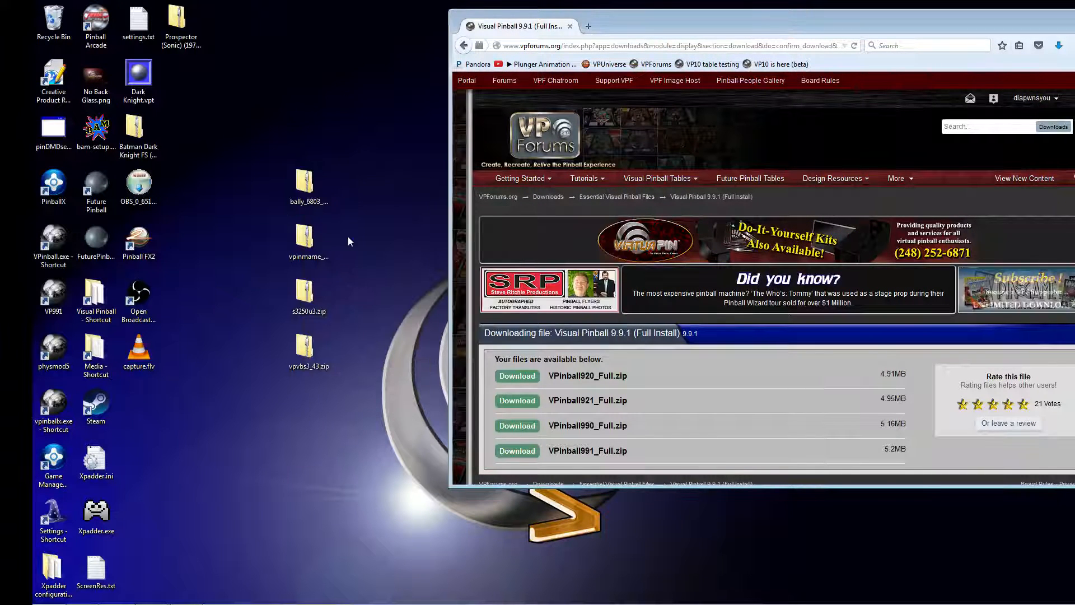
pyautogui.click(306, 239)
pyautogui.rightClick(307, 239)
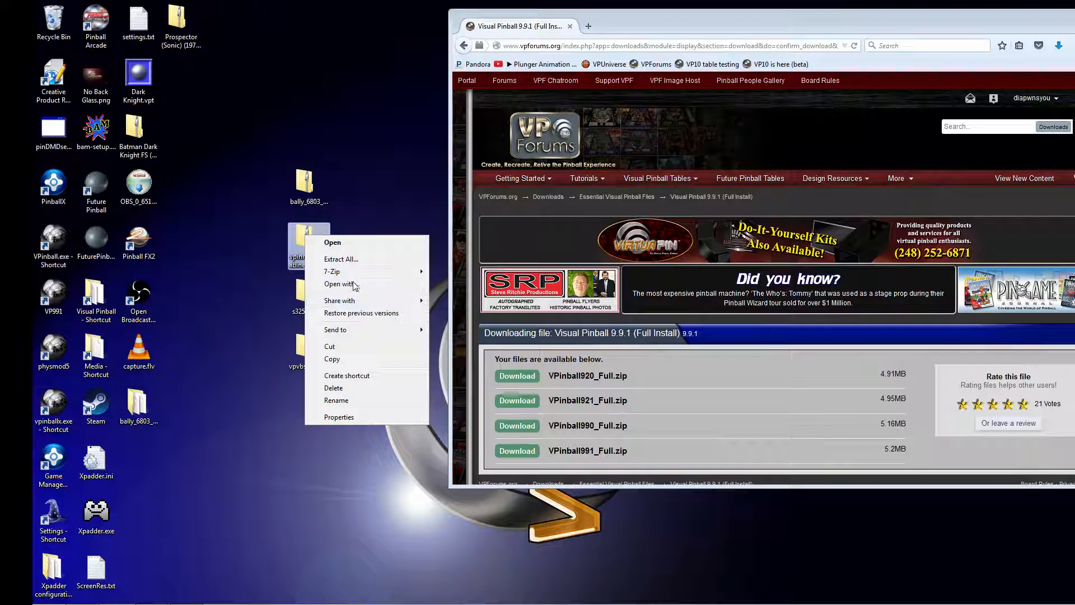
pyautogui.moveTo(355, 272)
pyautogui.click(493, 308)
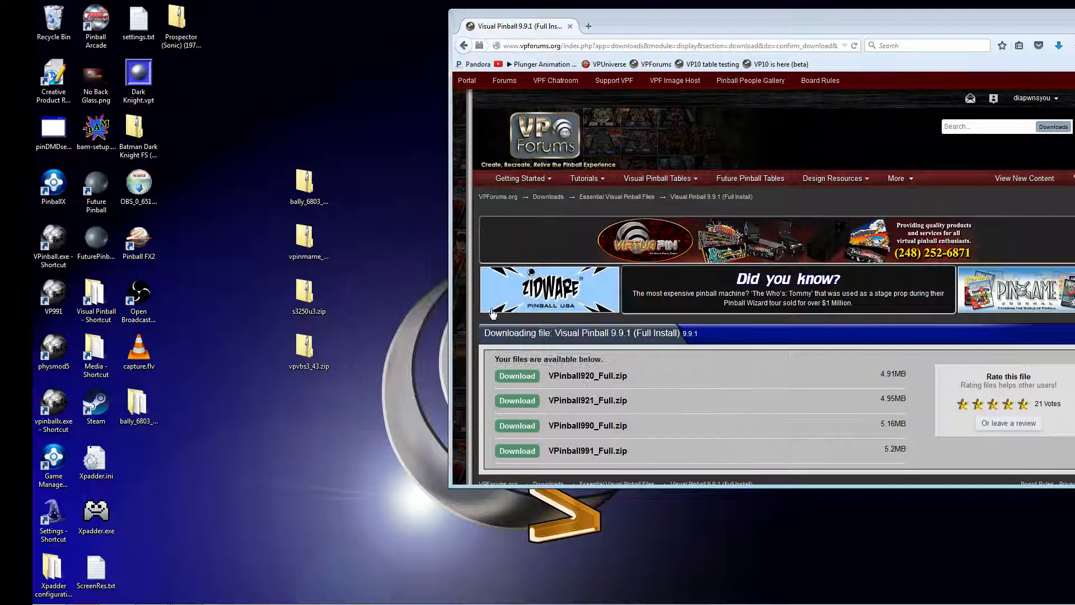
# Step: Extract s3250u3.zip and vpvbs3_43.zip with 7-Zip into s3250u3 and vpvbs3_43 folders on the desktop
pyautogui.click(308, 294)
pyautogui.rightClick(308, 294)
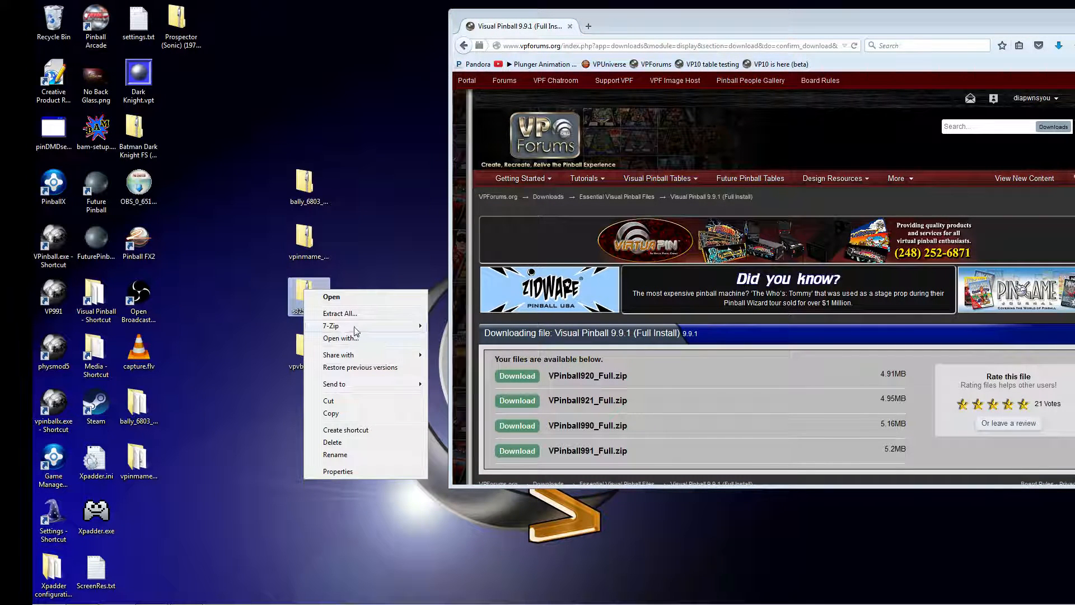
pyautogui.moveTo(370, 326)
pyautogui.click(475, 363)
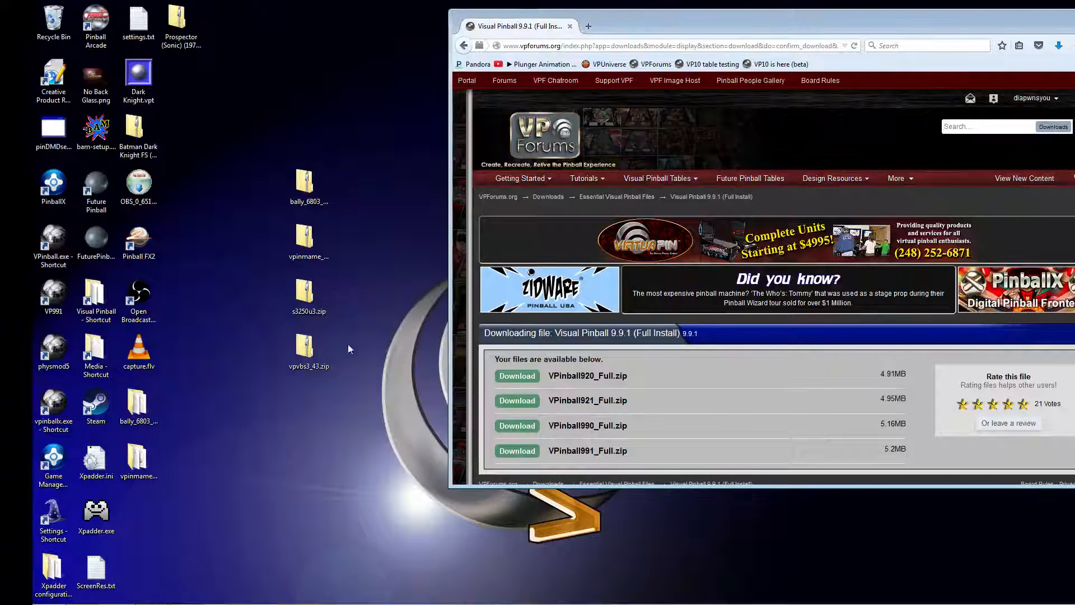
pyautogui.click(308, 348)
pyautogui.rightClick(310, 349)
pyautogui.moveTo(385, 386)
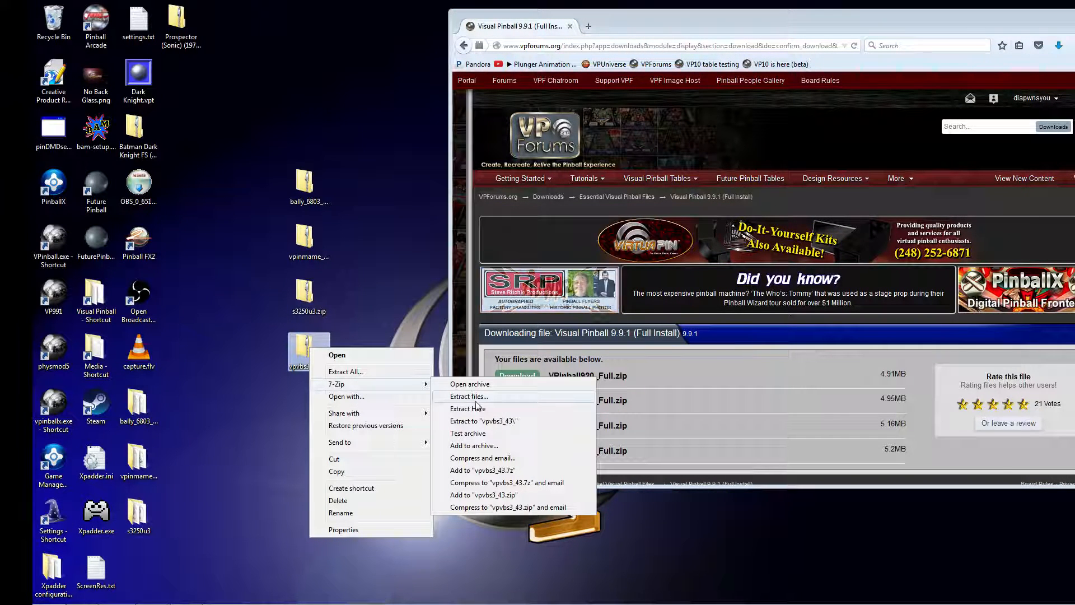
pyautogui.click(456, 412)
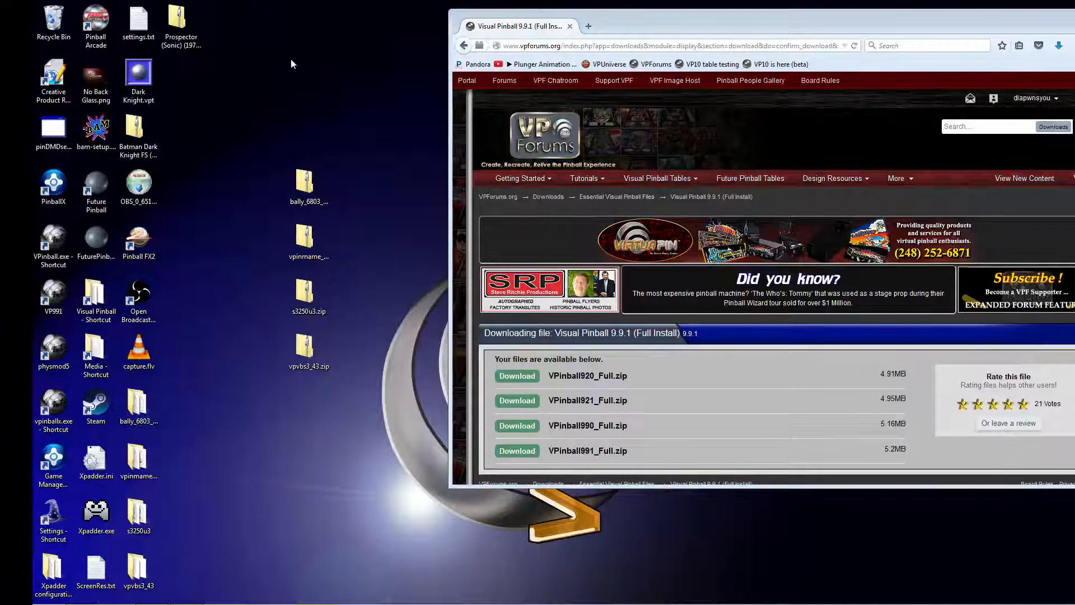
# Step: Rearrange the desktop so the four extracted folders form a column above the four zip files
pyautogui.moveTo(281, 162); pyautogui.dragTo(301, 392)
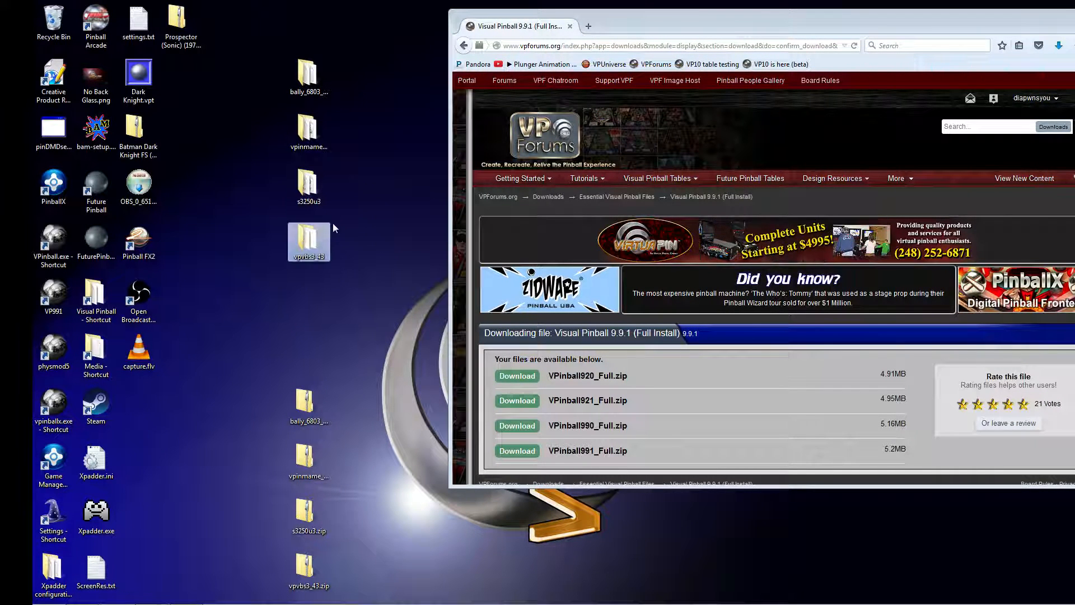
# Step: Open the extracted bally_6803_gts3_nvram folder and look through its list of .nv files
pyautogui.doubleClick(309, 76)
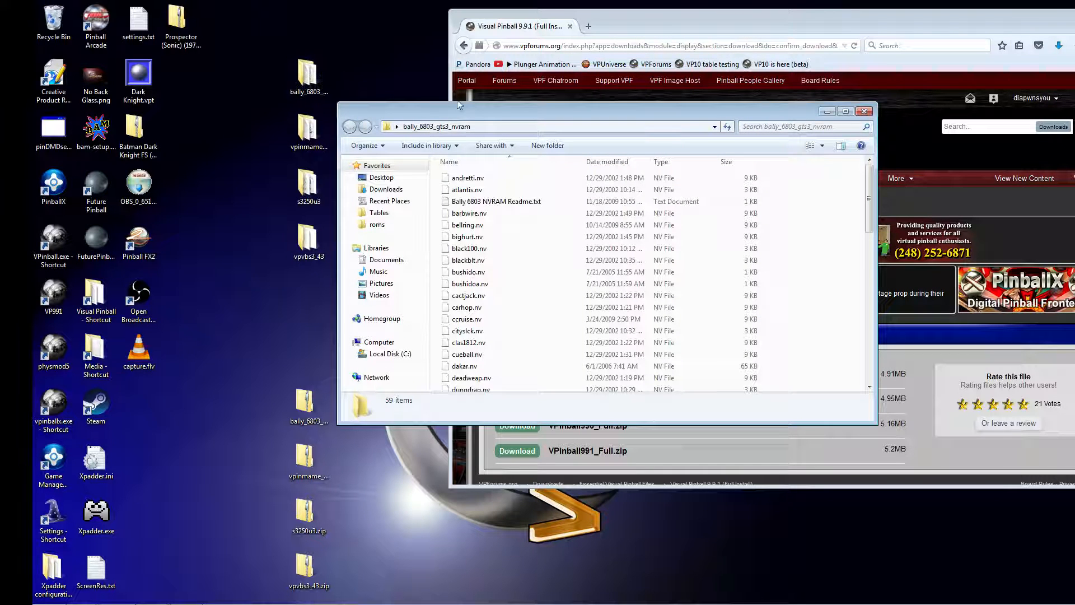
pyautogui.click(473, 237)
pyautogui.scroll(-13, 488, 244)
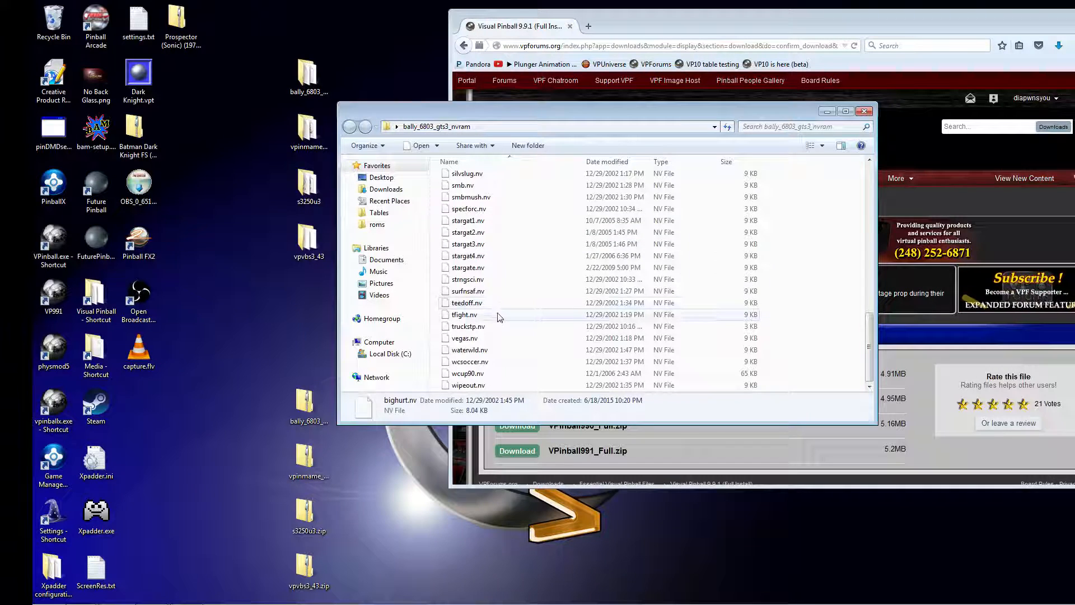
pyautogui.click(485, 280)
pyautogui.scroll(15, 486, 273)
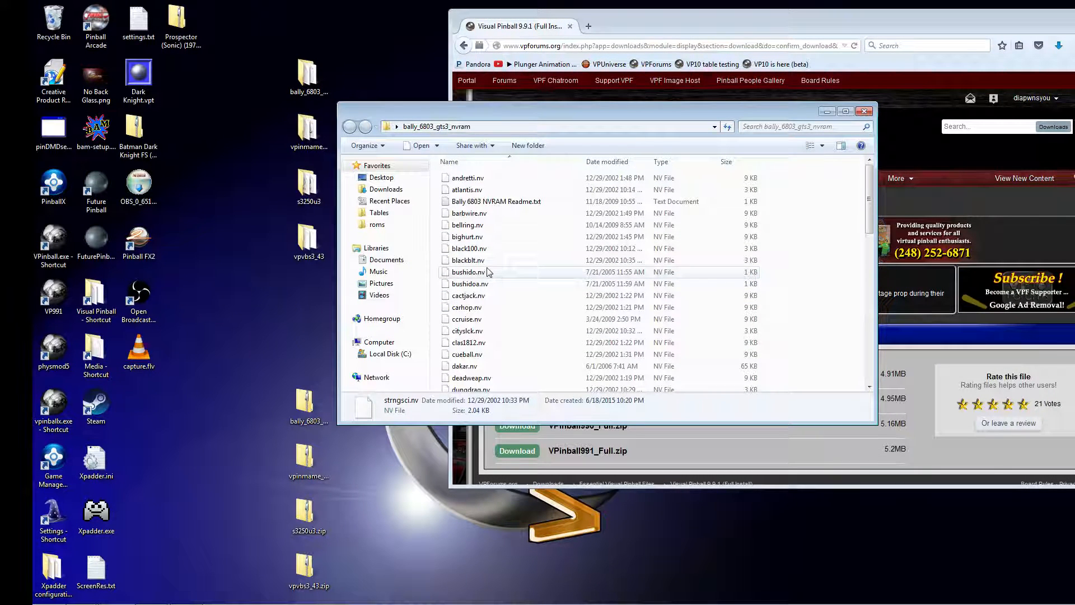
pyautogui.click(480, 180)
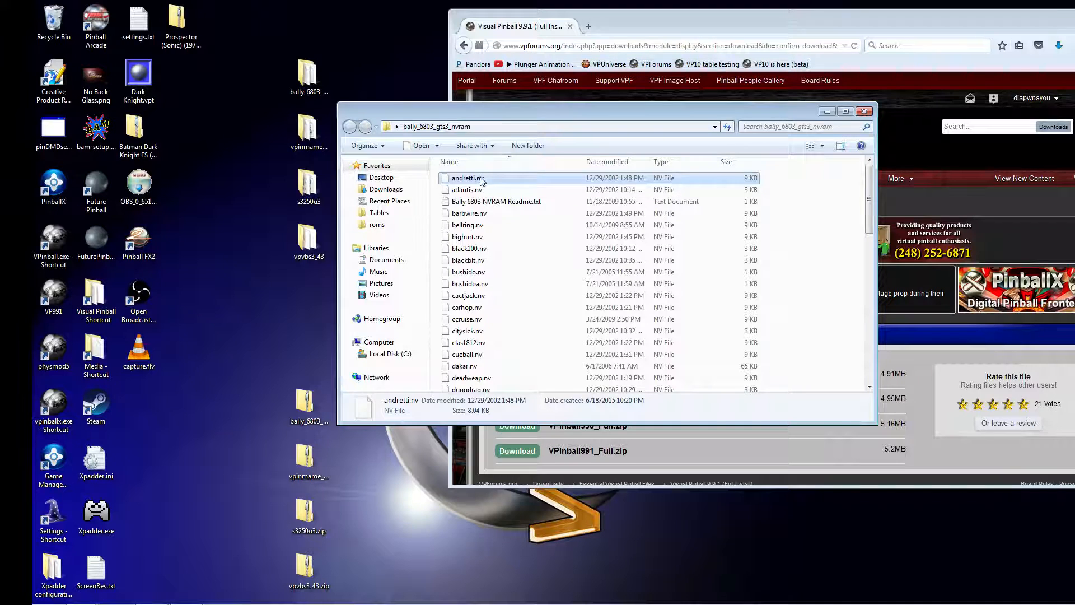
# Step: Look through the full list of .nv files in the bally_6803_gts3_nvram folder and return to its beginning
pyautogui.click(493, 261)
pyautogui.scroll(-6, 497, 267)
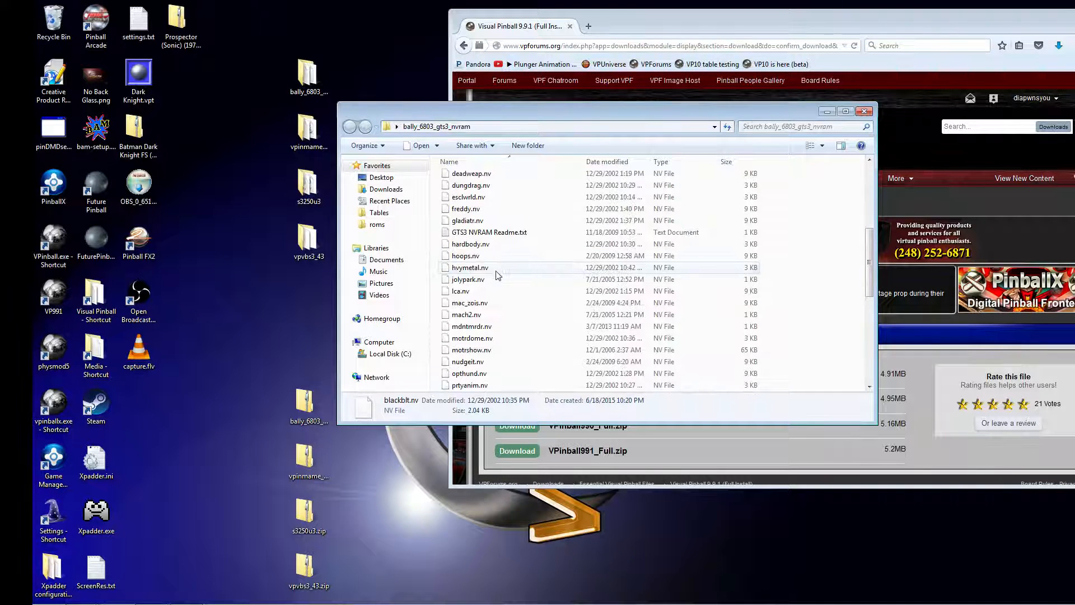
pyautogui.scroll(-5, 499, 266)
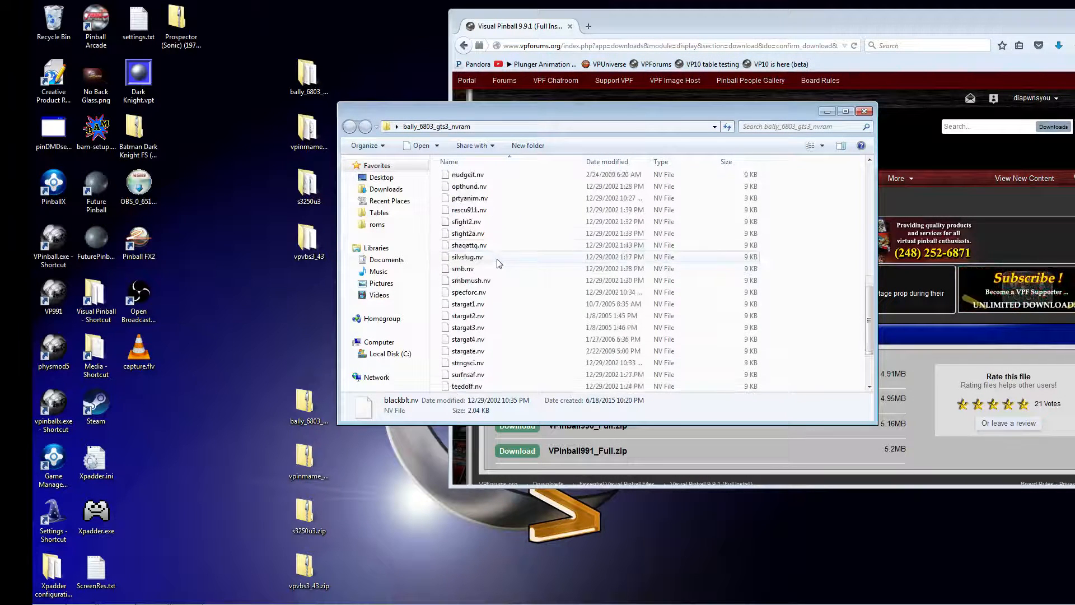
pyautogui.scroll(1, 499, 263)
pyautogui.click(498, 222)
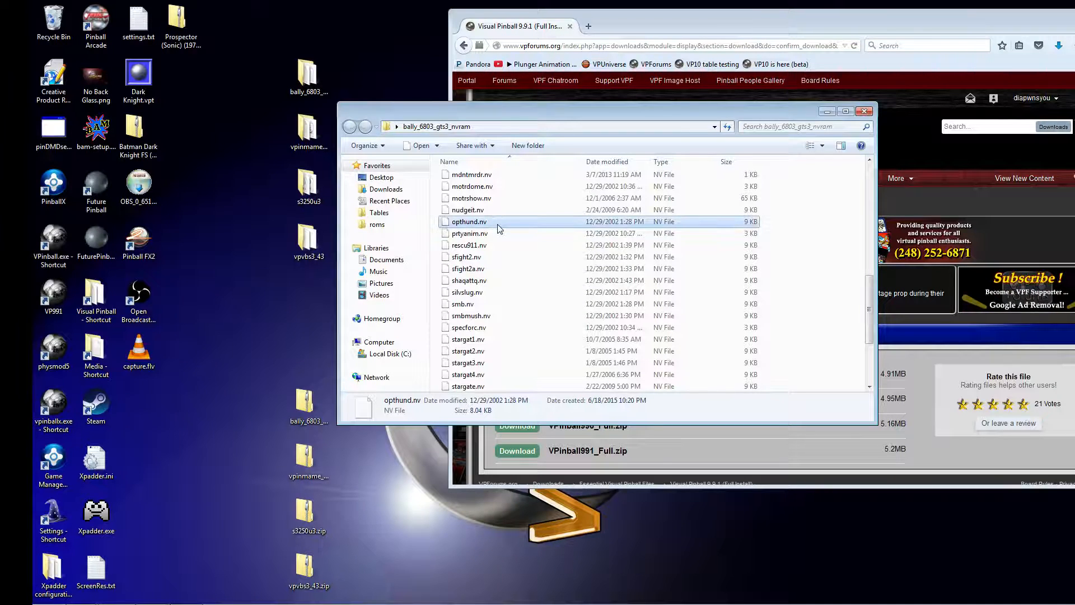
pyautogui.press('Up')
pyautogui.scroll(-3, 504, 228)
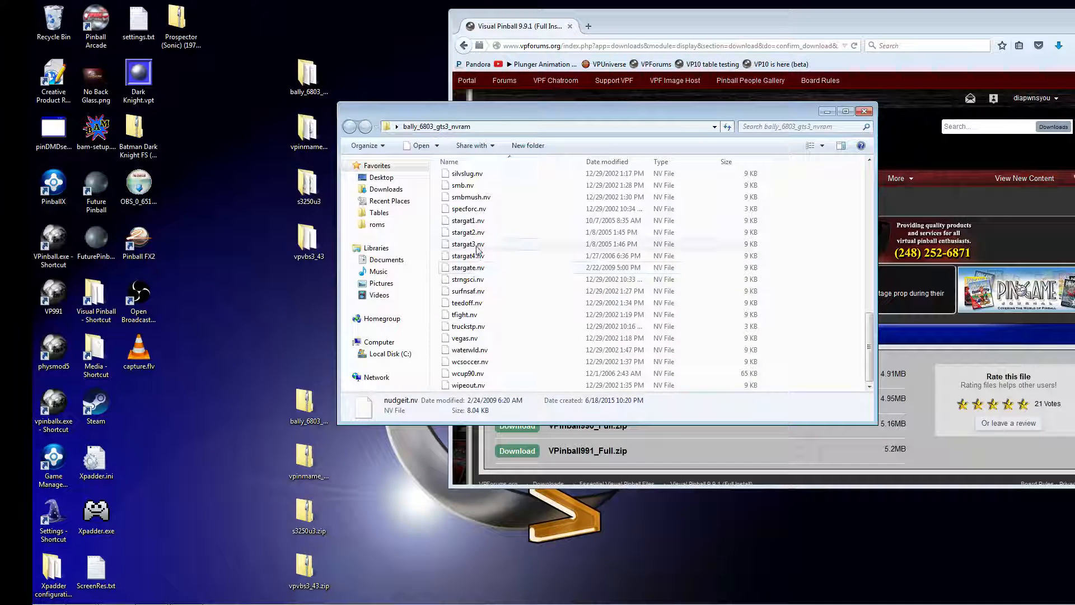
pyautogui.scroll(2, 511, 233)
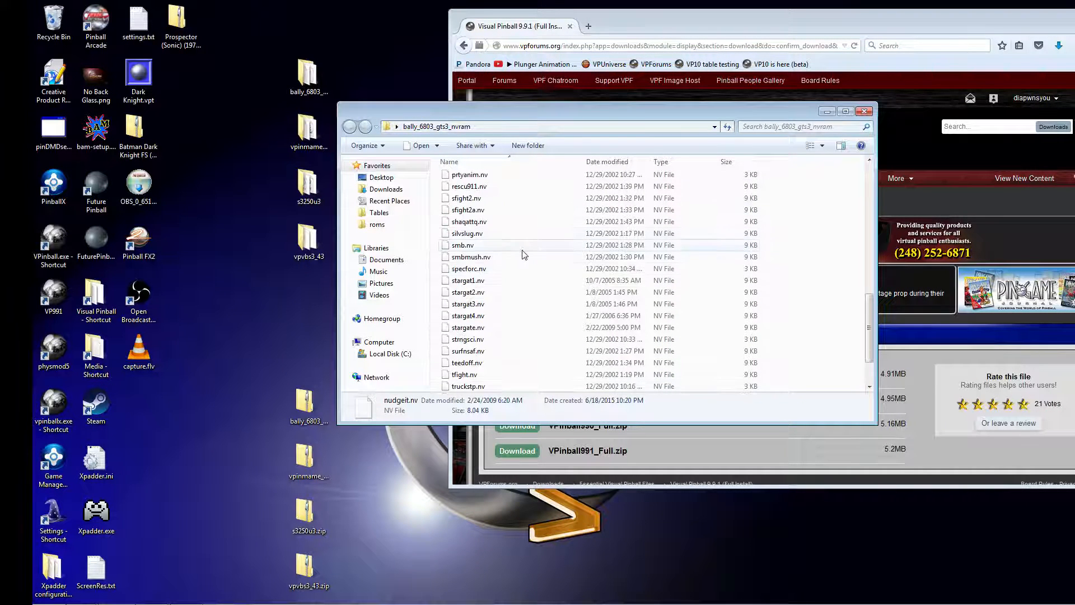
pyautogui.scroll(1, 522, 254)
pyautogui.scroll(1, 536, 286)
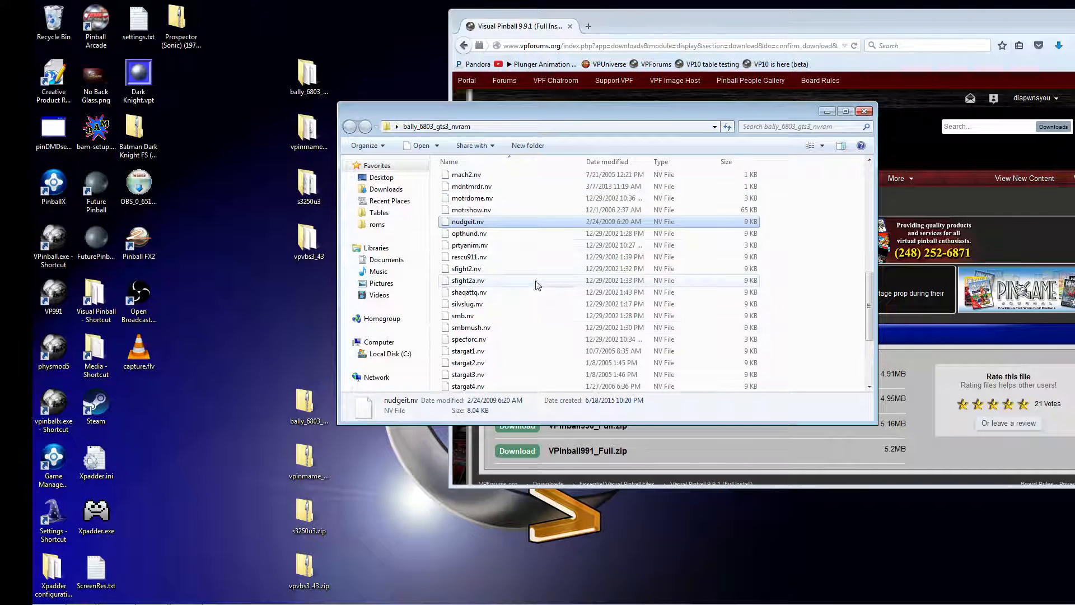
pyautogui.scroll(4, 536, 286)
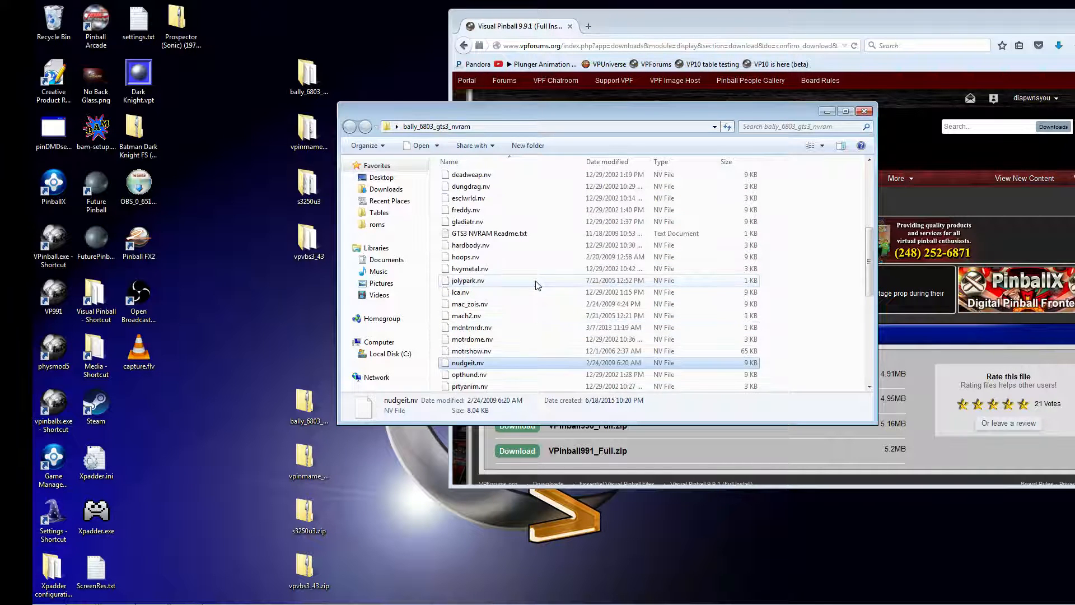
pyautogui.scroll(2, 535, 285)
pyautogui.scroll(4, 536, 286)
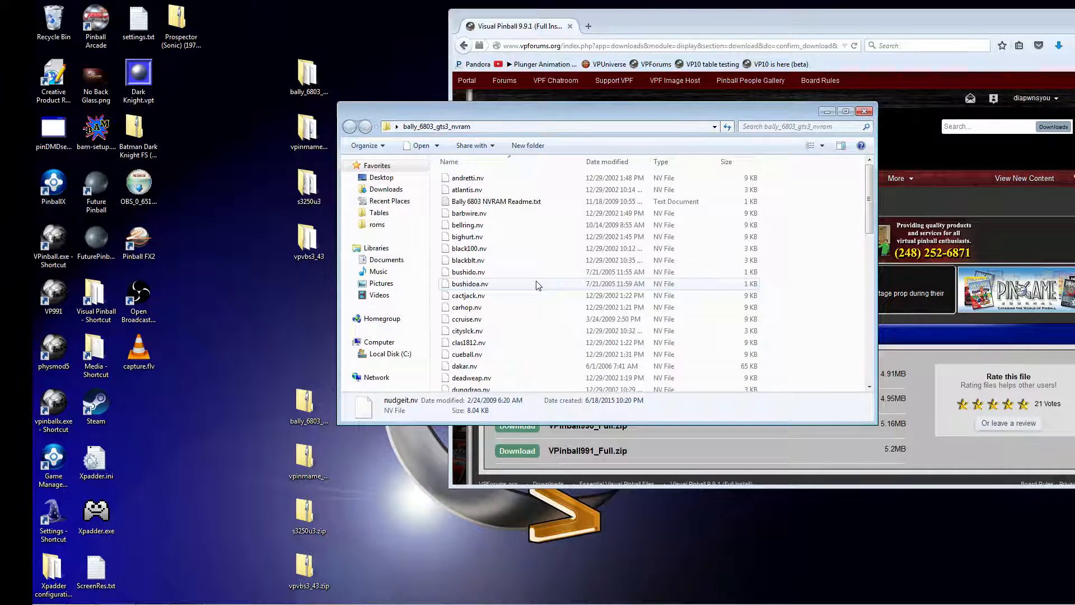
pyautogui.click(480, 240)
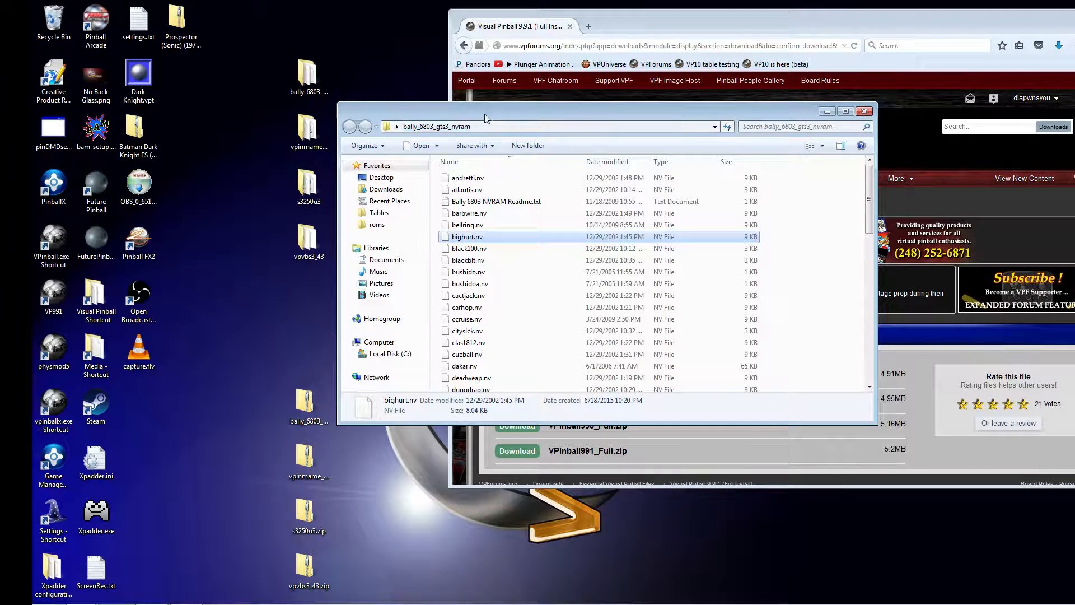
# Step: Move the bally_6803_gts3_nvram window aside and locate the Bally 6803 and GTS3 NVRAM readme files among its contents
pyautogui.moveTo(486, 117); pyautogui.dragTo(626, 80)
pyautogui.click(616, 154)
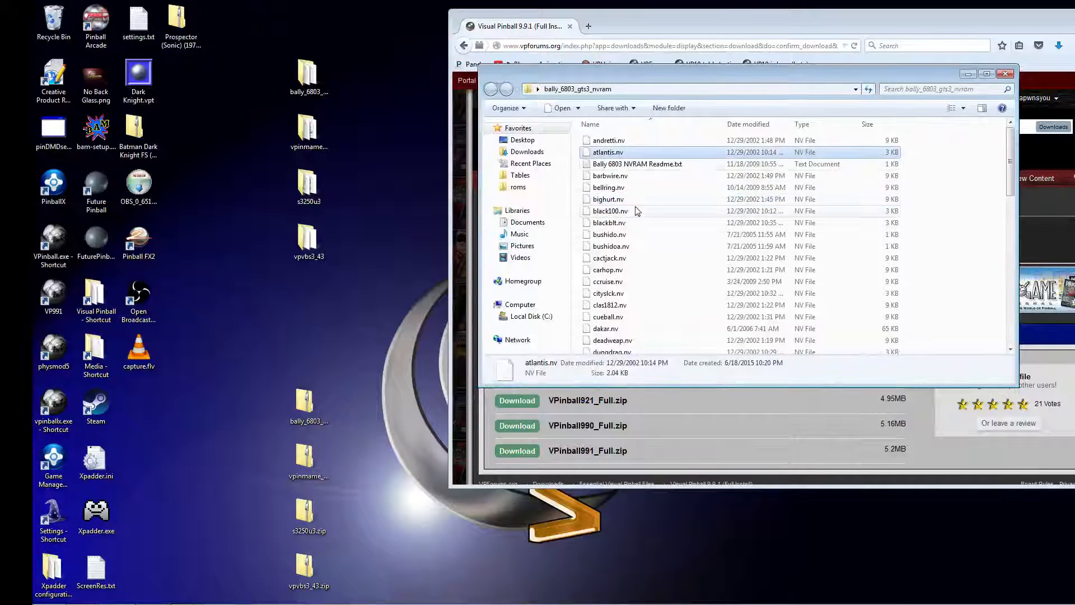
pyautogui.click(659, 166)
pyautogui.scroll(-3, 660, 190)
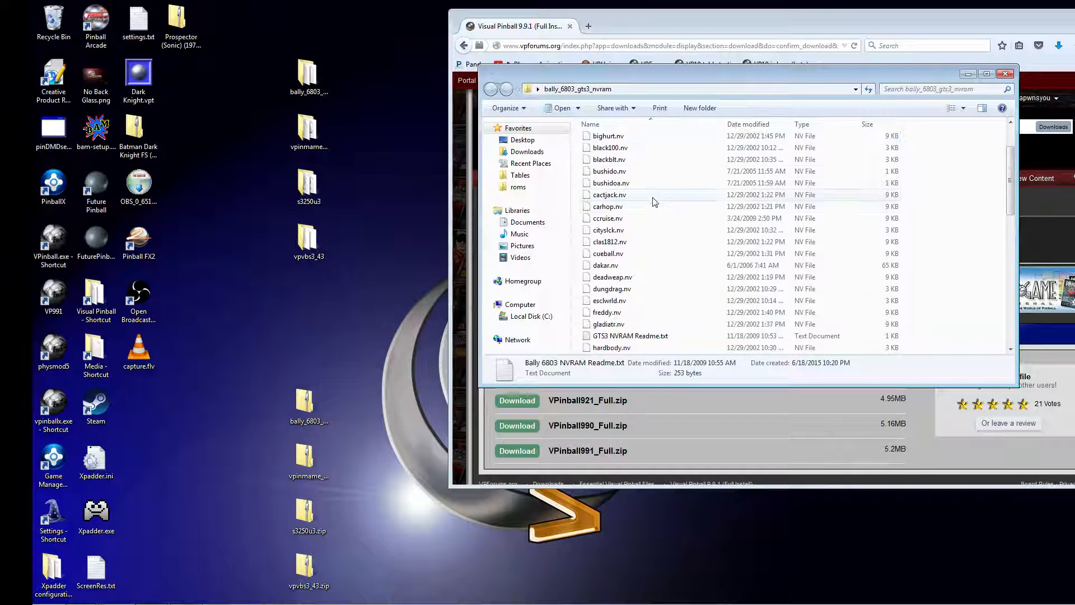
pyautogui.scroll(-2, 665, 223)
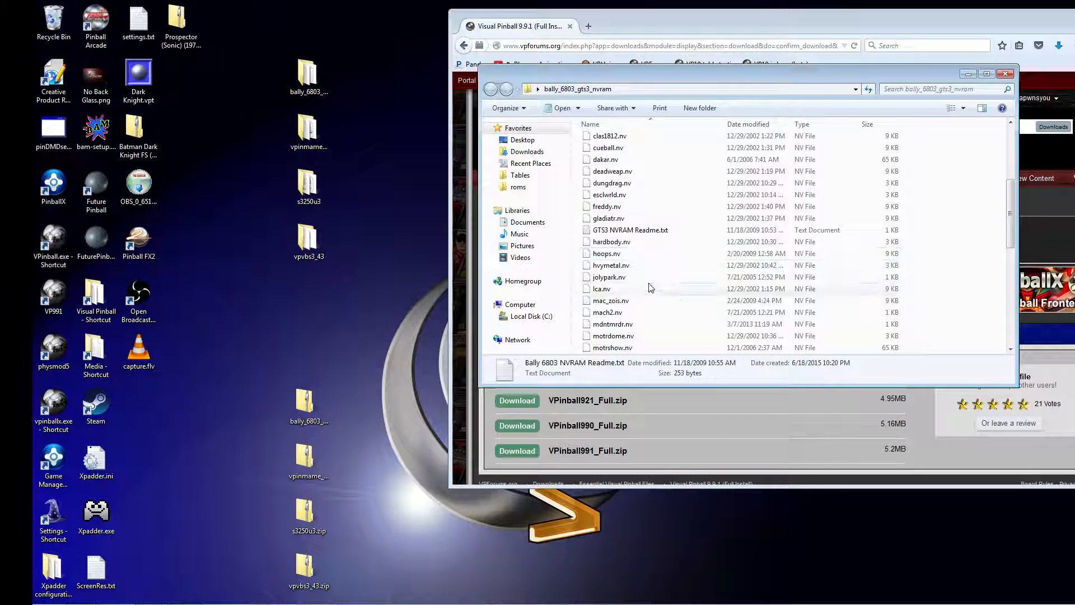
pyautogui.scroll(5, 648, 292)
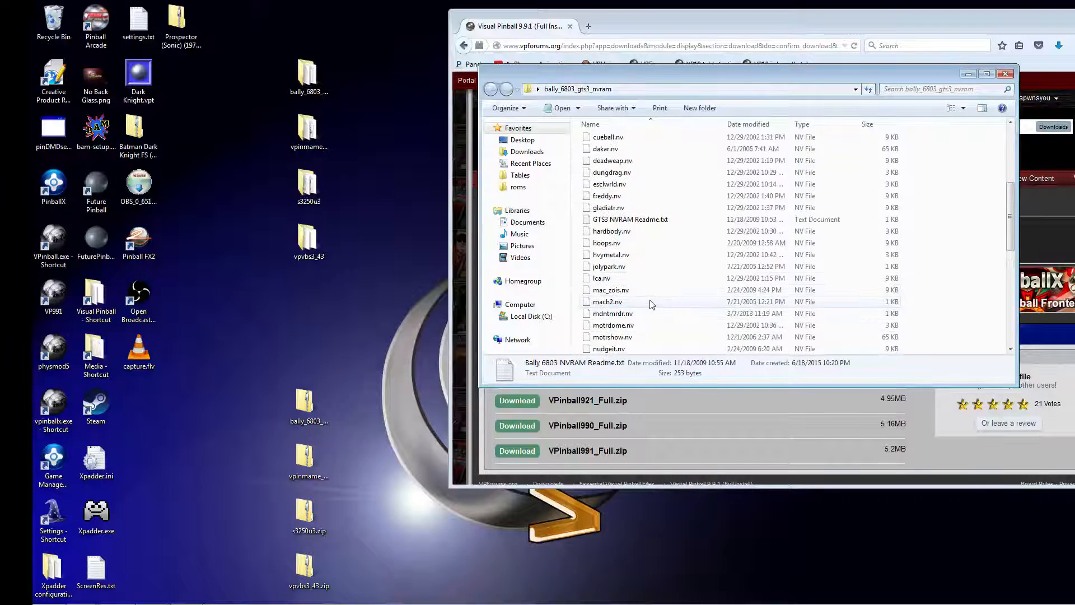
# Step: Open the Visual Pinball installation folder from the desktop, look inside its VPinMAME subfolder and return to the parent folder
pyautogui.doubleClick(94, 294)
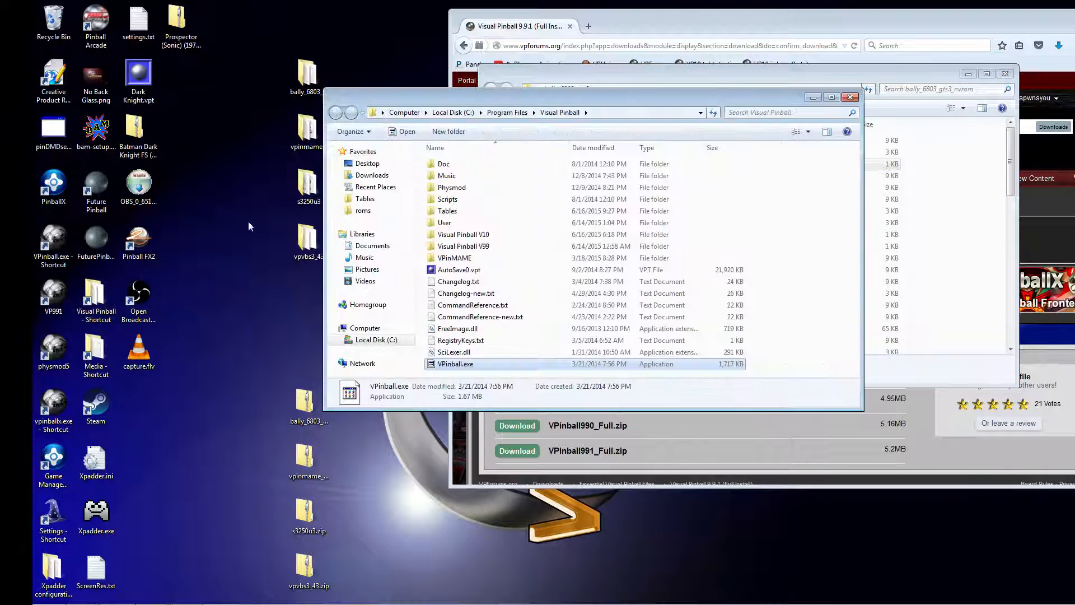
pyautogui.moveTo(526, 98); pyautogui.dragTo(260, 68)
pyautogui.doubleClick(205, 226)
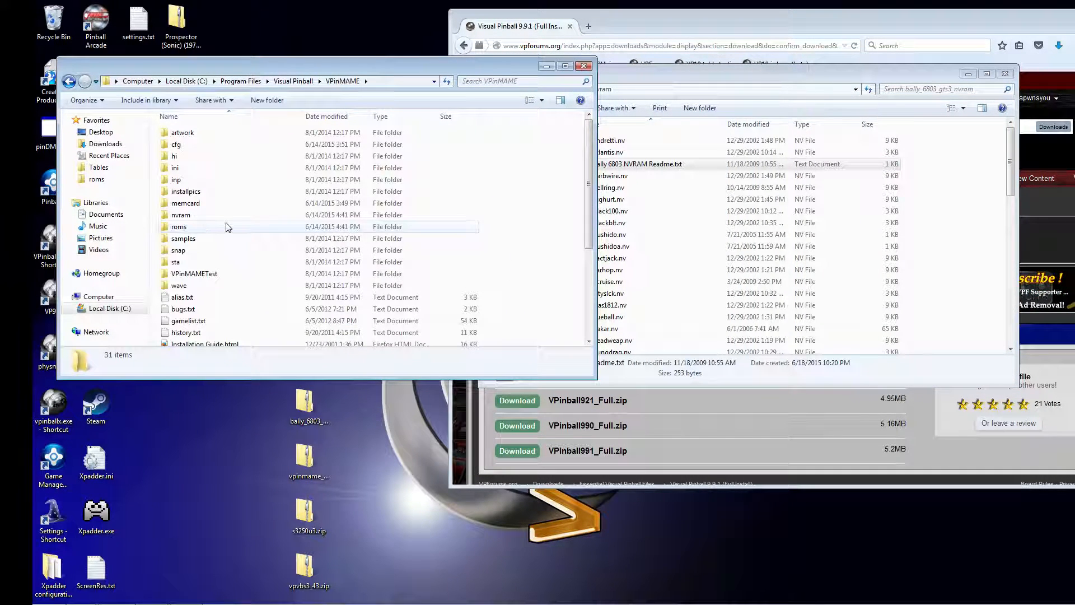
pyautogui.click(69, 81)
# Step: Clear the open folder windows off the desktop icons and open the extracted vpinmame_cabinet_2.5 folder beside the Visual Pinball folder
pyautogui.moveTo(657, 69); pyautogui.dragTo(763, 56)
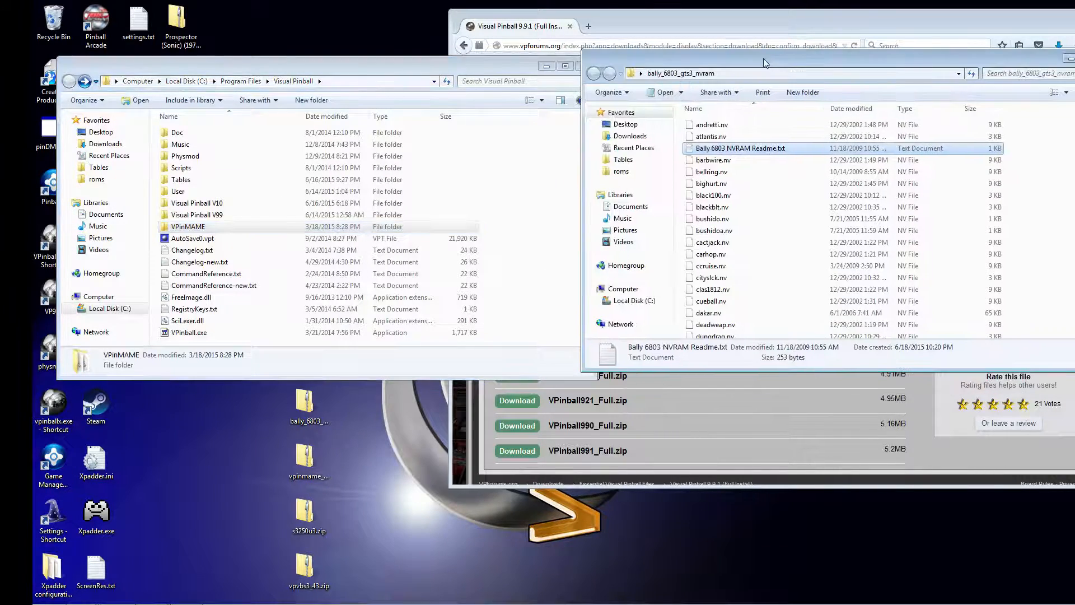
pyautogui.moveTo(497, 65); pyautogui.dragTo(525, 193)
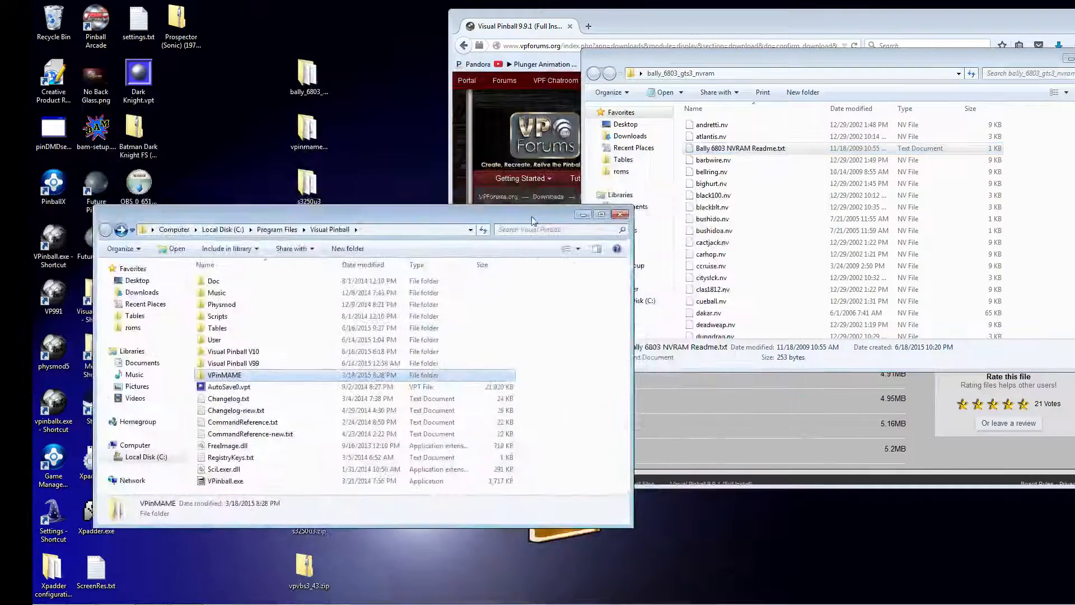
pyautogui.click(309, 145)
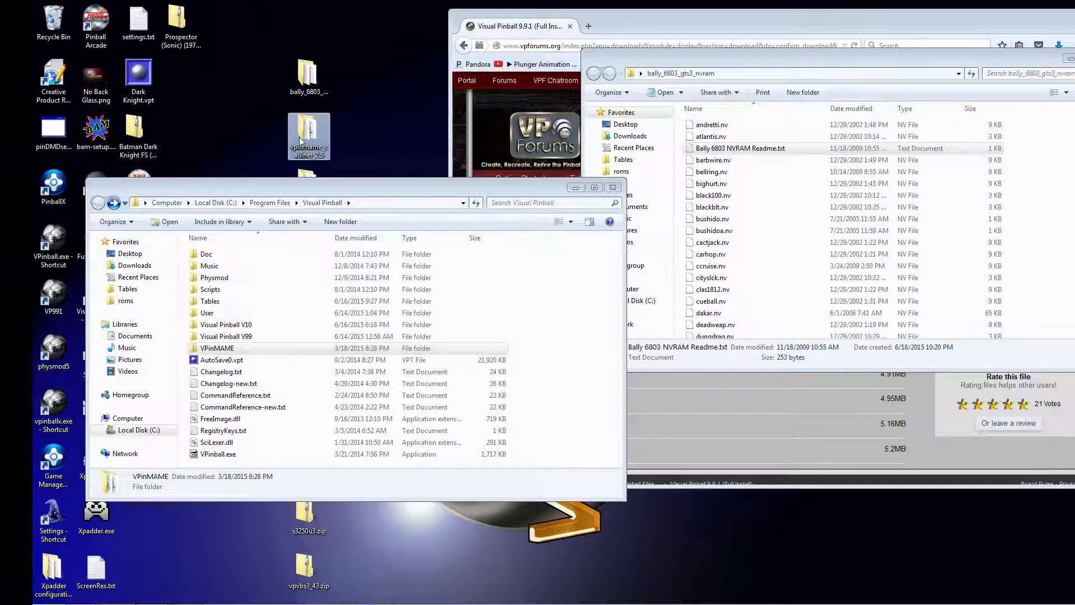
pyautogui.doubleClick(314, 137)
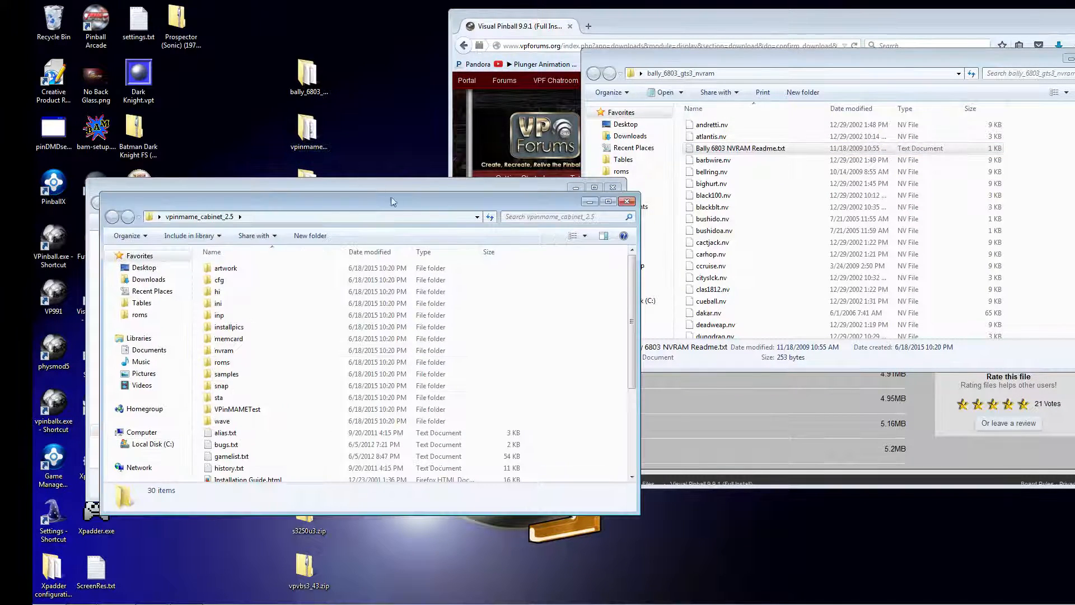
pyautogui.moveTo(402, 207); pyautogui.dragTo(794, 50)
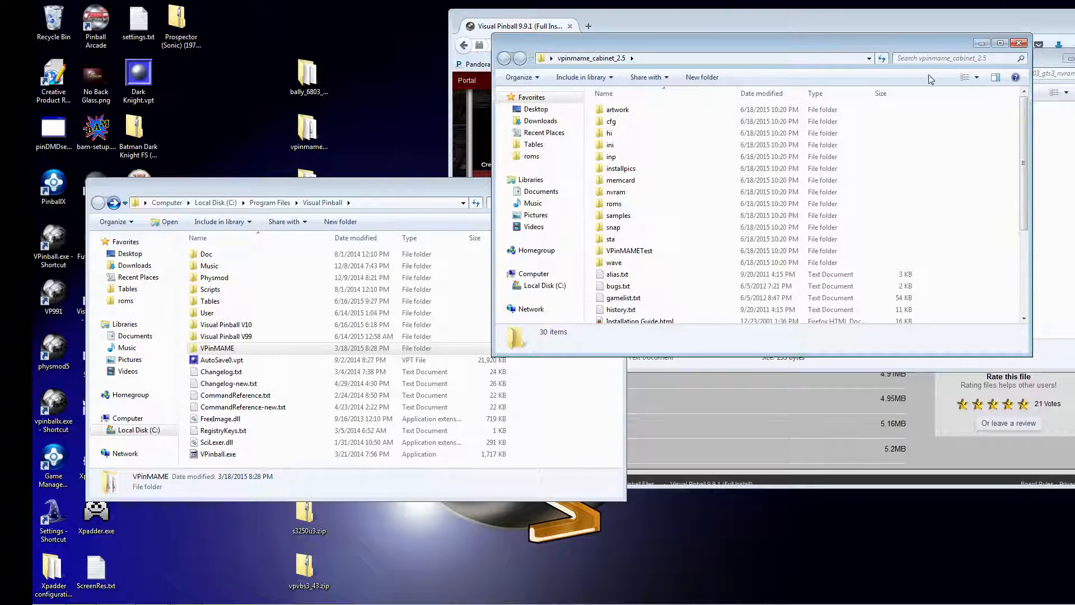
# Step: Open the installed VPinMAME folder inside Visual Pinball and arrange it side by side with the vpinmame_cabinet_2.5 folder
pyautogui.doubleClick(230, 348)
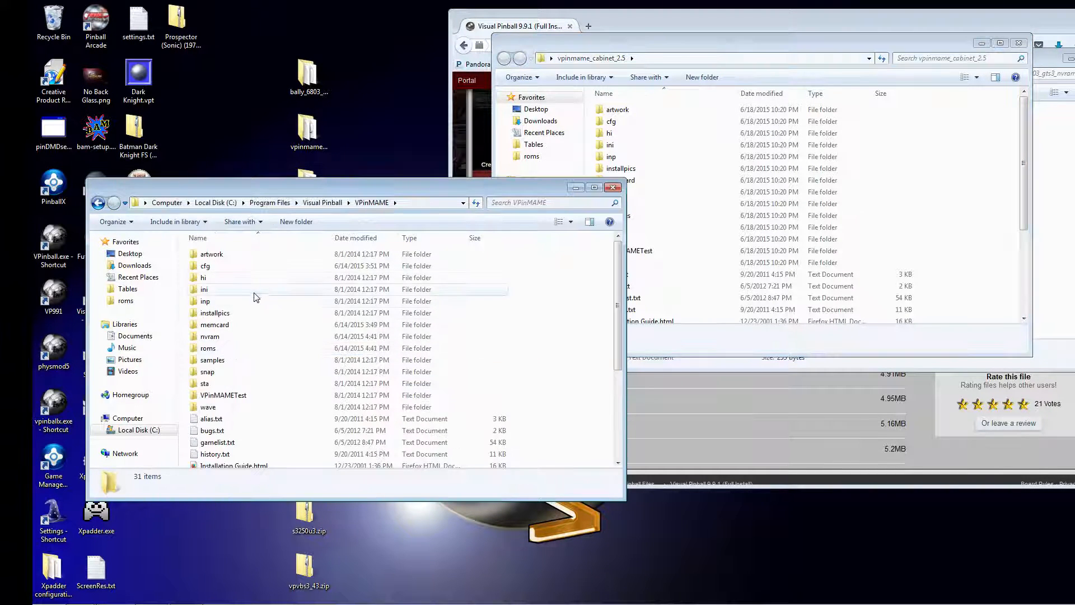
pyautogui.moveTo(432, 194); pyautogui.dragTo(414, 40)
pyautogui.click(305, 48)
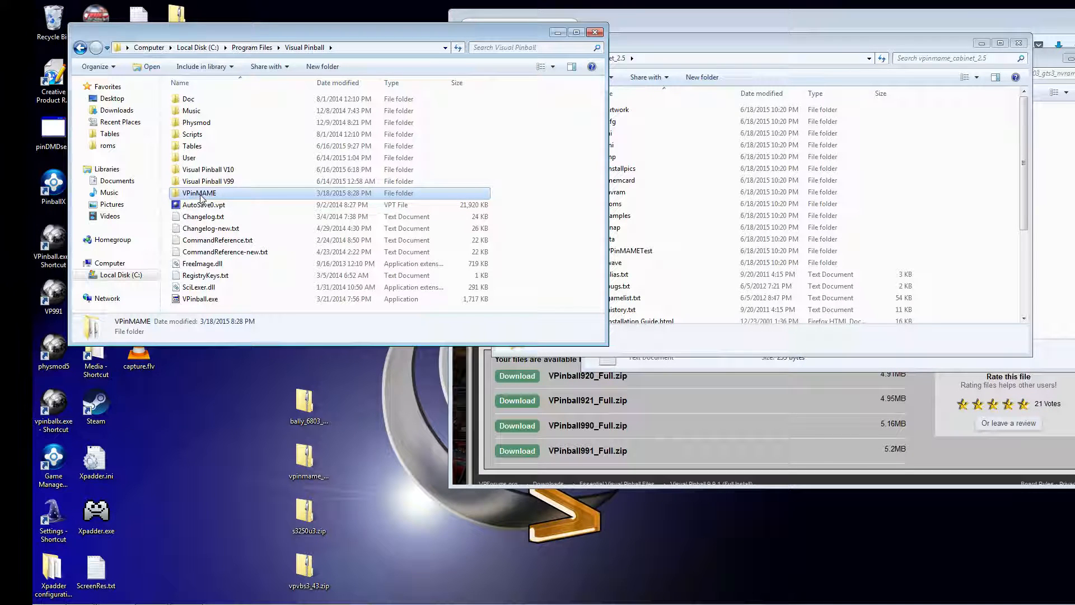
pyautogui.doubleClick(215, 194)
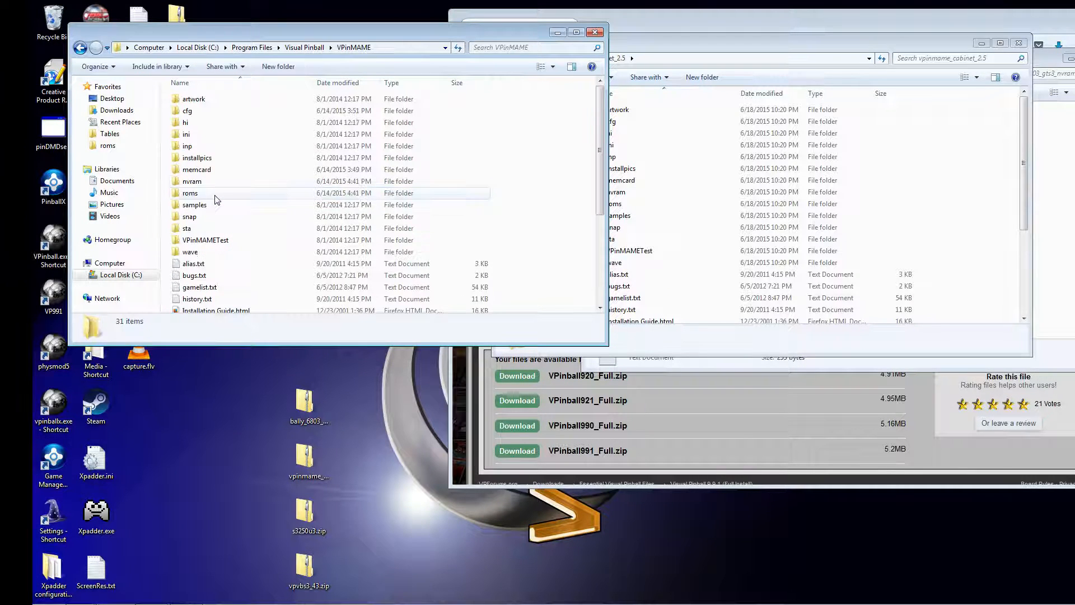
pyautogui.click(802, 49)
pyautogui.moveTo(802, 48); pyautogui.dragTo(861, 52)
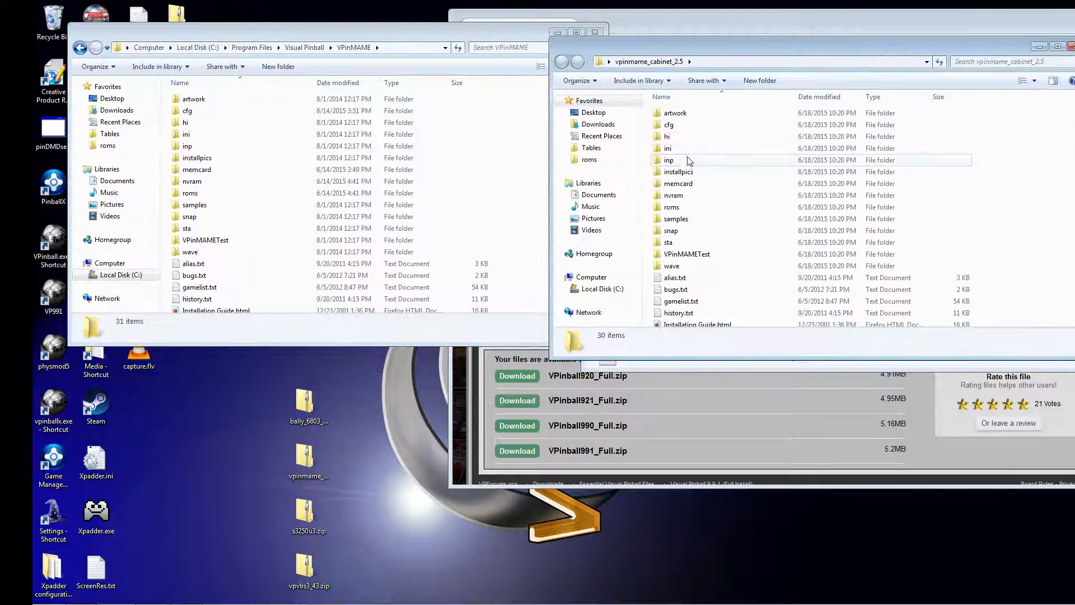
# Step: Compare the files in the extracted vpinmame_cabinet_2.5 folder with those in the installed VPinMAME folder
pyautogui.scroll(-4, 711, 191)
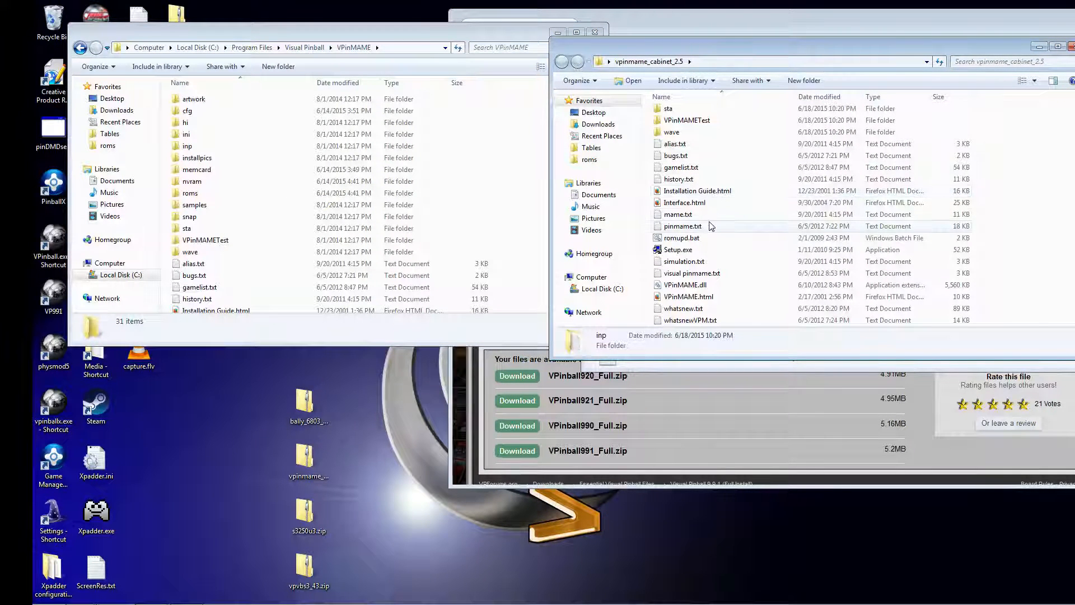
pyautogui.click(283, 265)
pyautogui.scroll(-4, 336, 258)
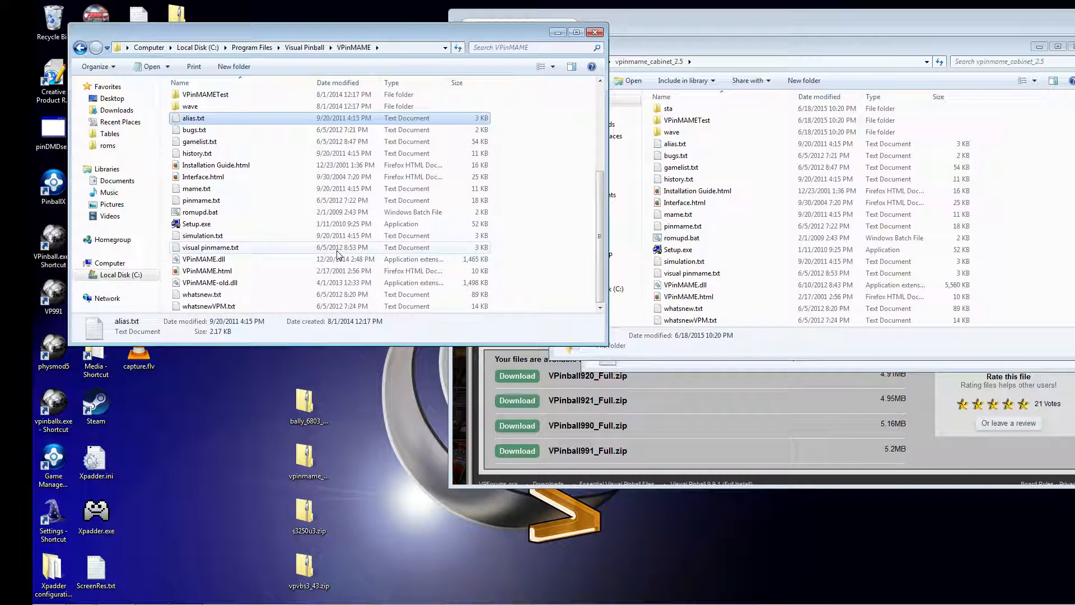
# Step: Run Setup.exe from the installed VPinMAME folder and open its directory path settings
pyautogui.click(228, 225)
pyautogui.doubleClick(229, 225)
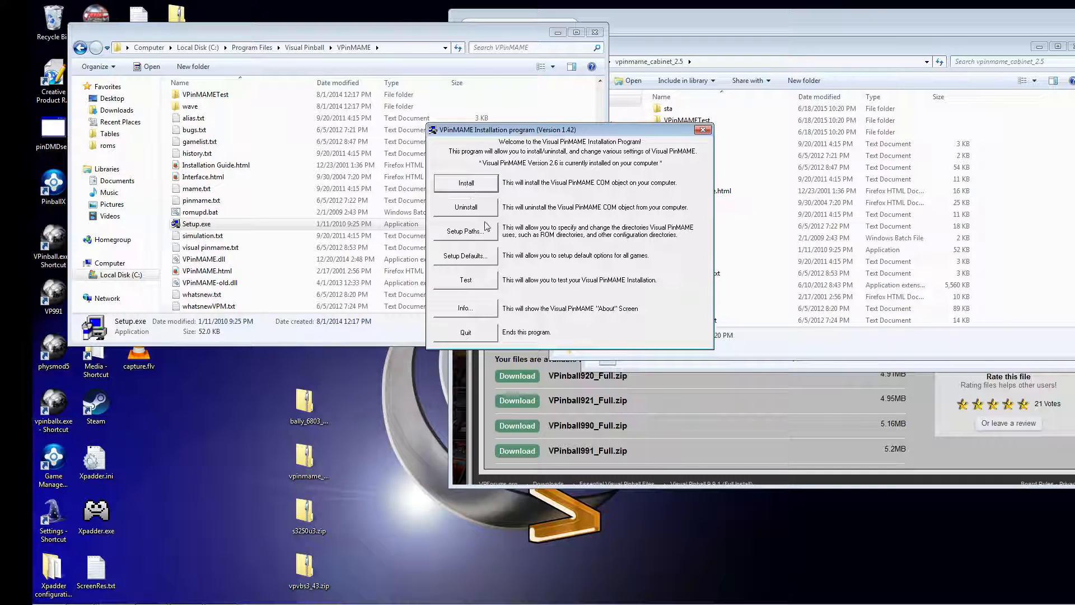
pyautogui.click(466, 231)
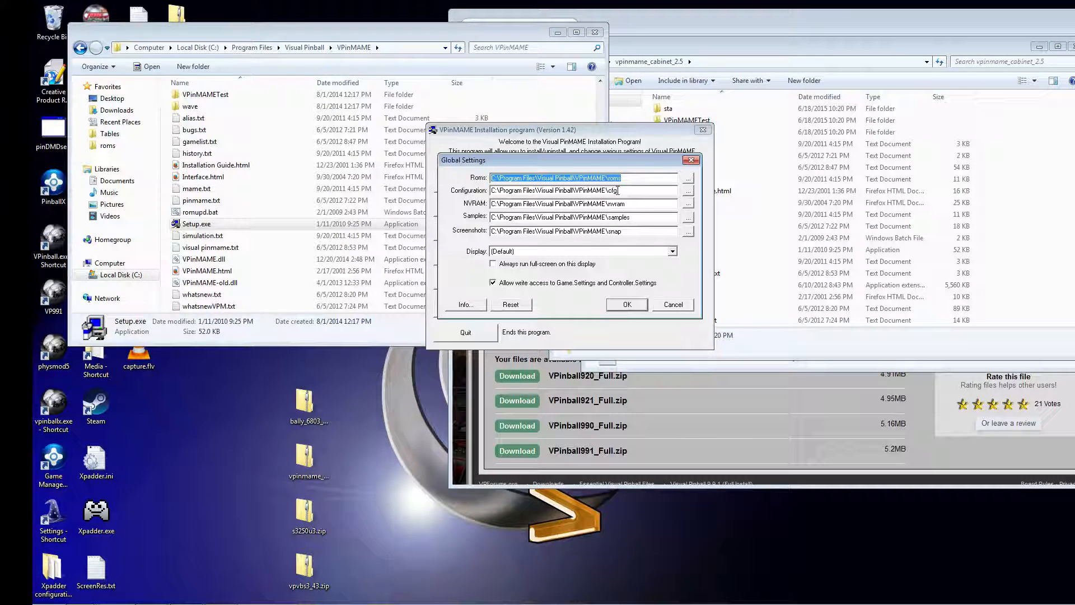
# Step: Check the directory paths in Global Settings against the cfg, roms and nvram folders inside the installed VPinMAME folder
pyautogui.click(248, 118)
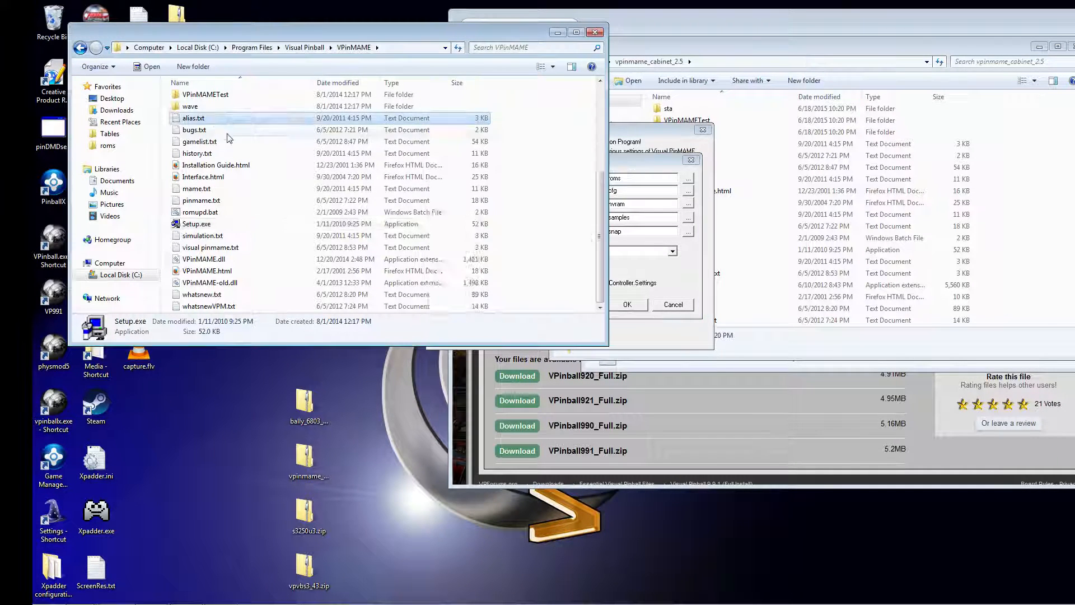
pyautogui.scroll(4, 250, 167)
pyautogui.scroll(1, 250, 167)
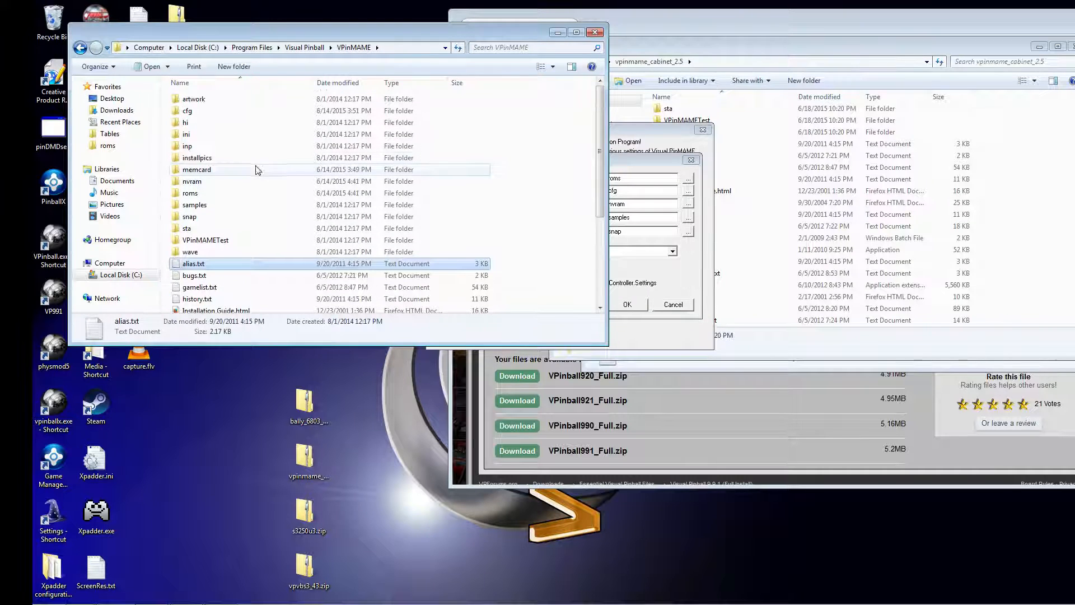
pyautogui.click(218, 110)
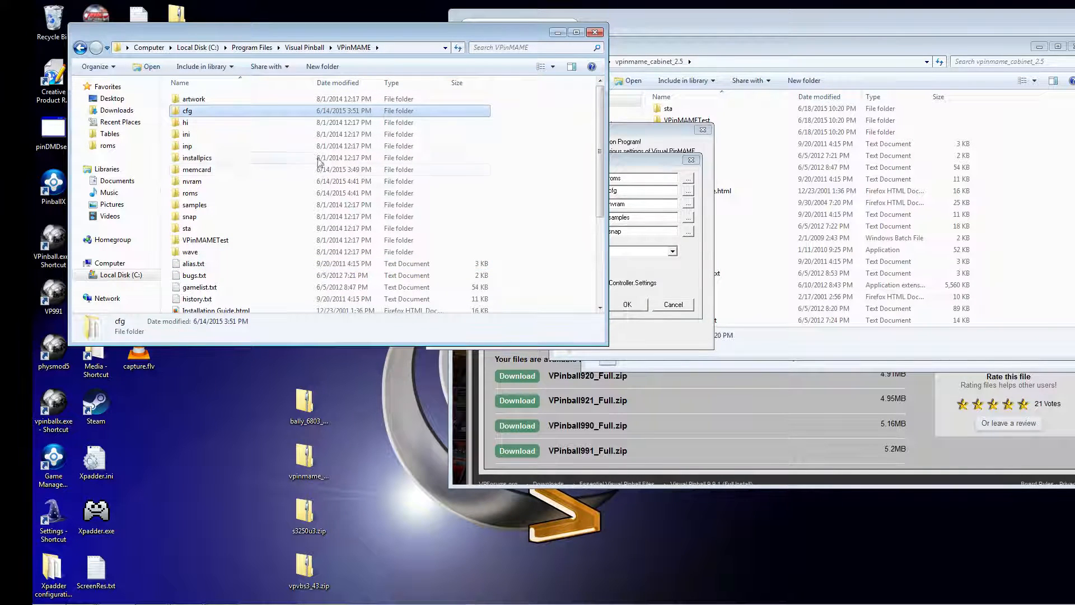
pyautogui.click(205, 193)
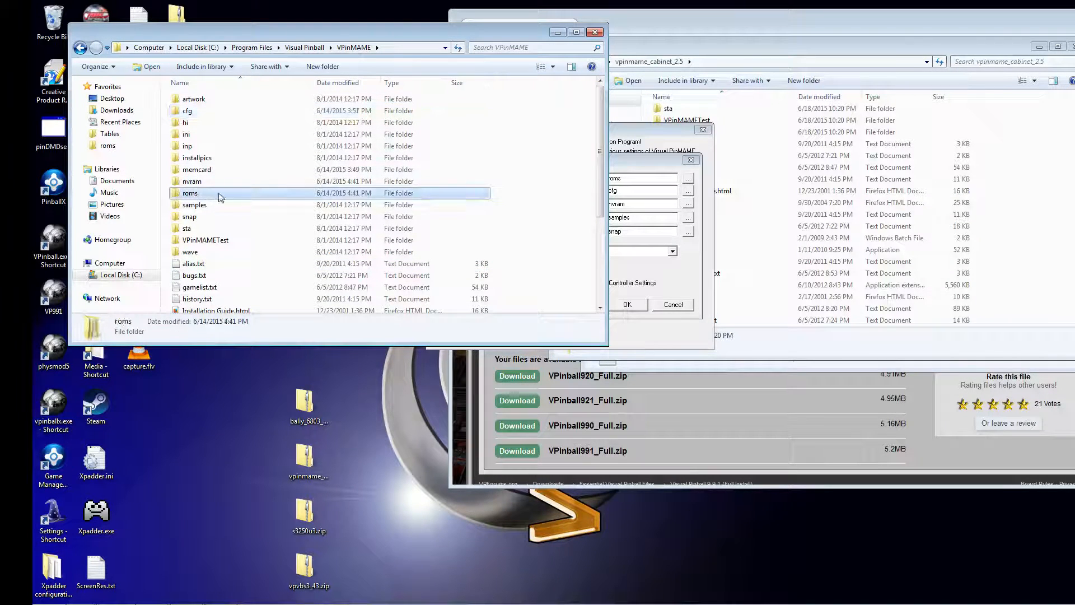
pyautogui.click(629, 163)
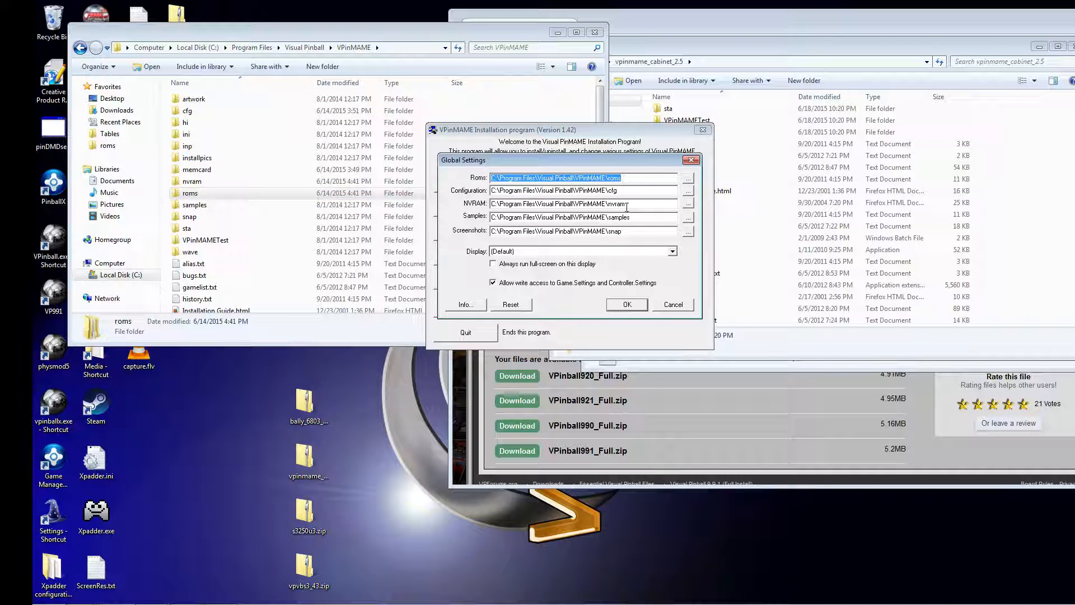
pyautogui.click(198, 181)
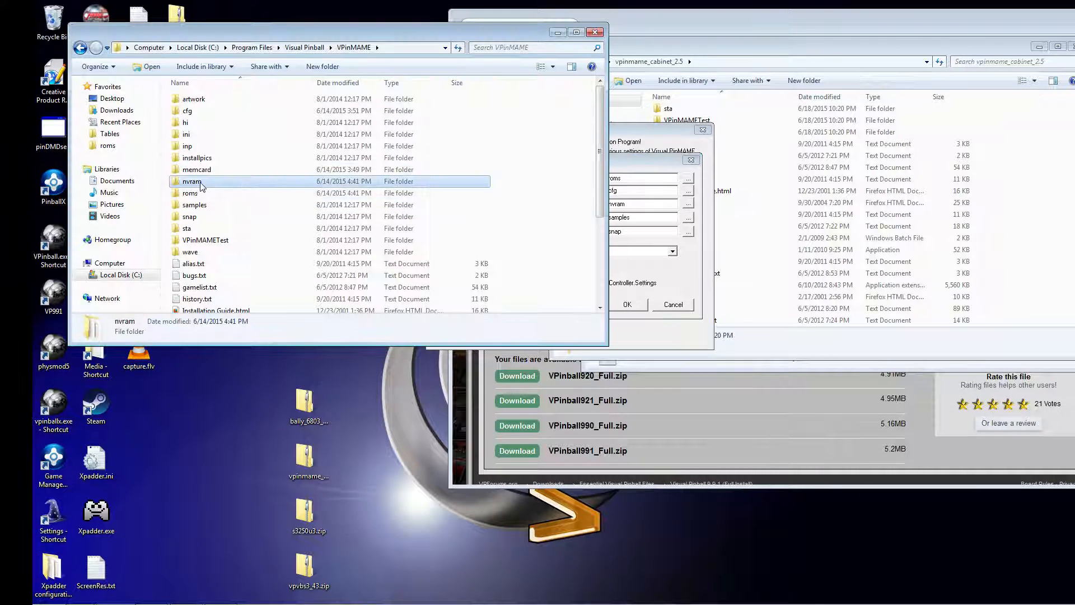
pyautogui.click(653, 160)
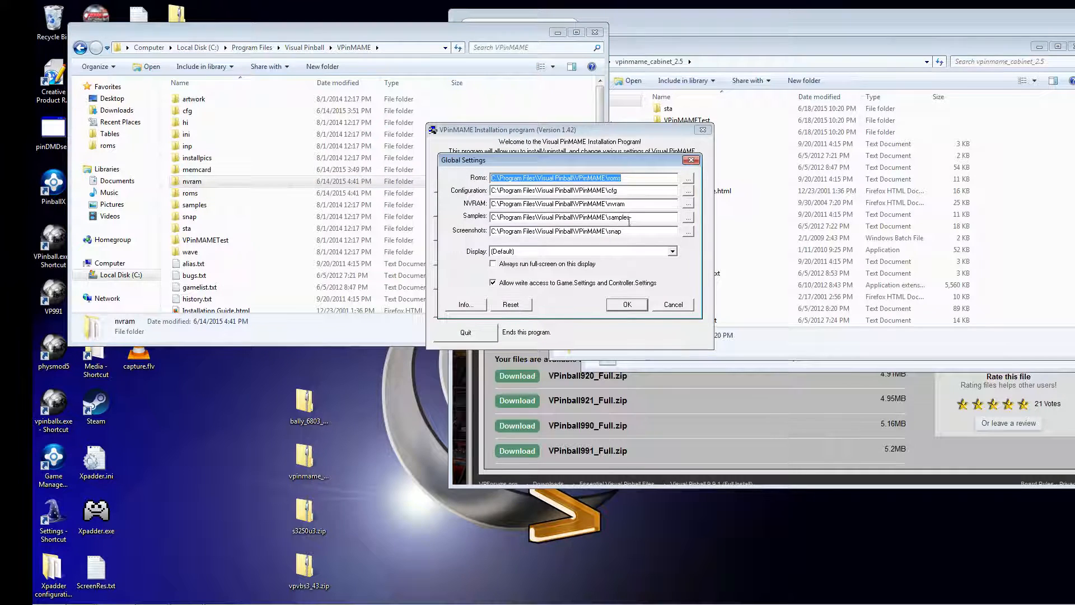
# Step: Check the samples and snap paths against the VPinMAME subfolders, then cancel Global Settings and quit the installation program
pyautogui.click(211, 218)
pyautogui.click(650, 159)
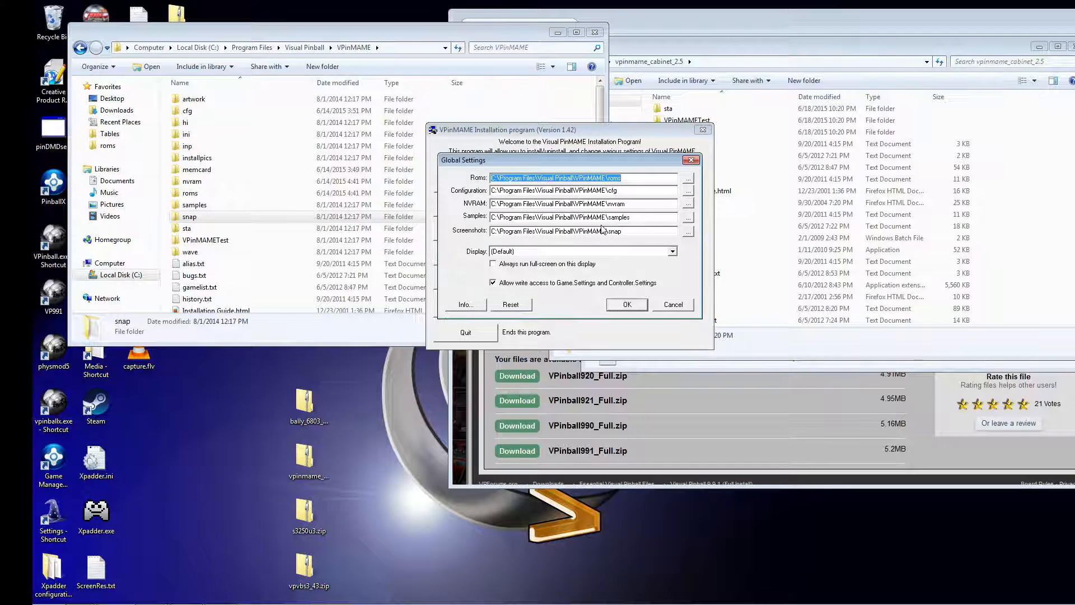
pyautogui.click(681, 307)
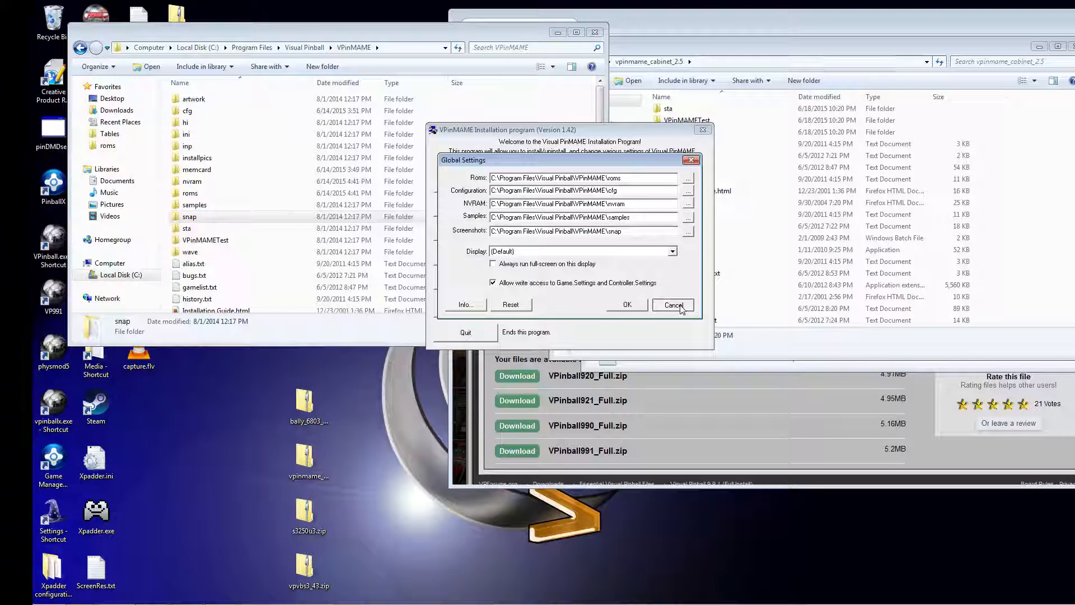
pyautogui.click(675, 306)
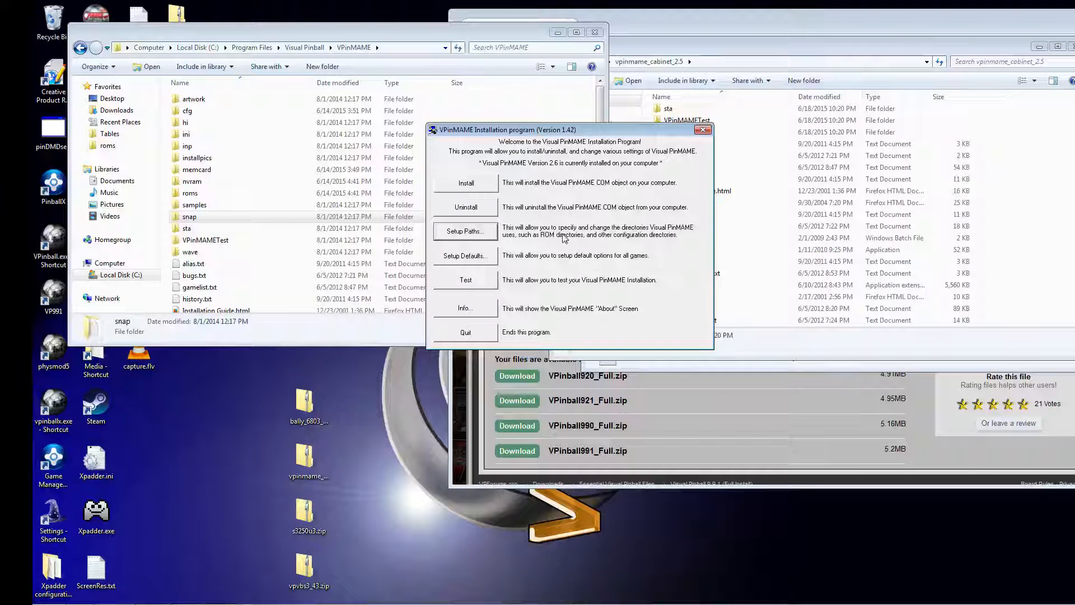
pyautogui.click(467, 334)
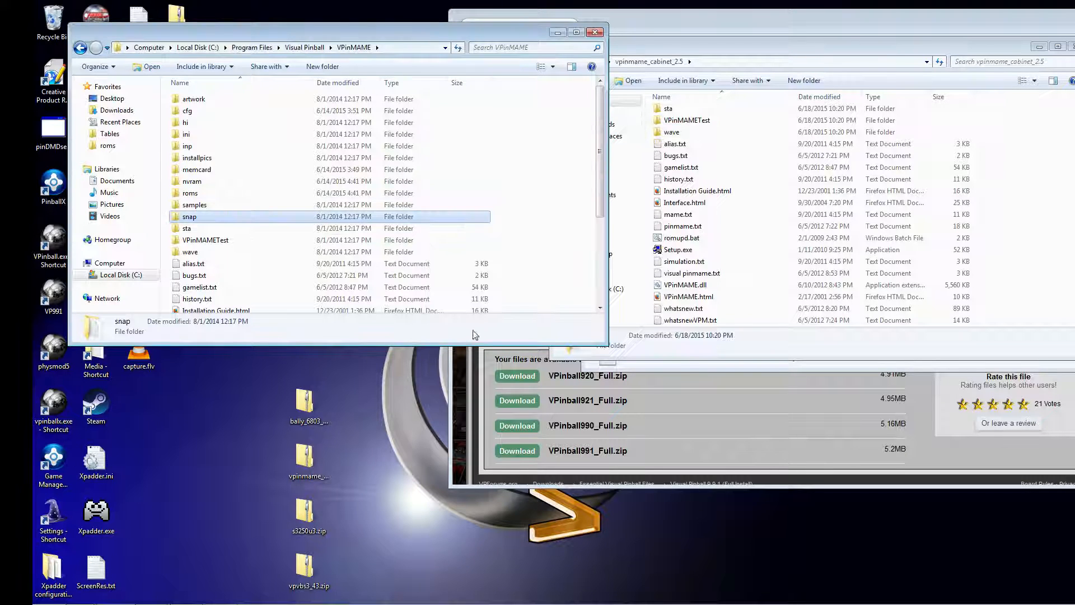
# Step: Return to the main Visual Pinball folder and place the extracted bally_6803_gts3_nvram folder beside it
pyautogui.moveTo(515, 34); pyautogui.dragTo(540, 84)
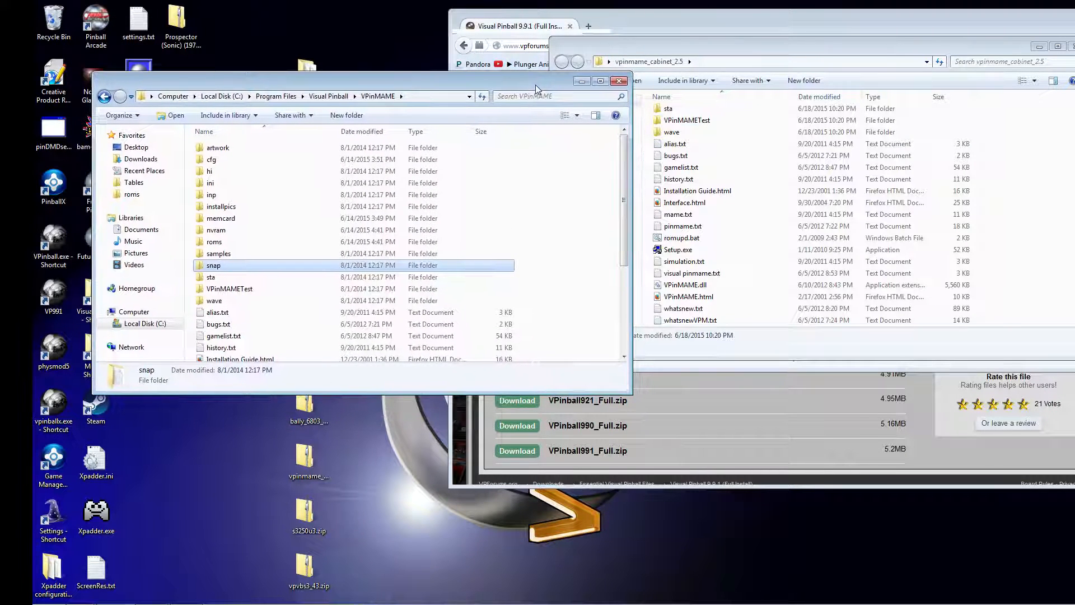
pyautogui.click(372, 98)
pyautogui.click(334, 97)
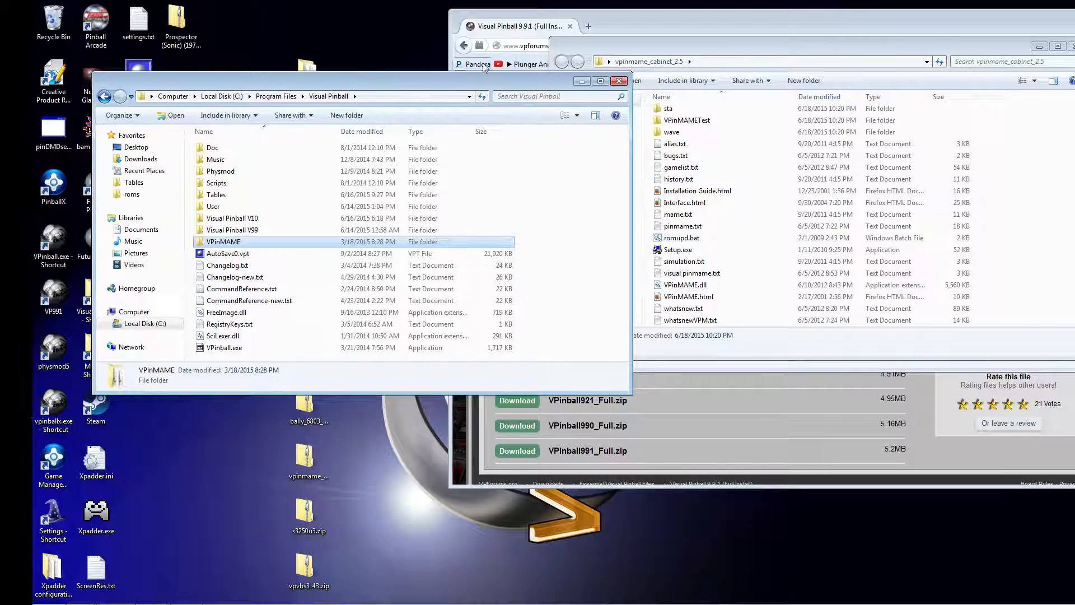
pyautogui.moveTo(511, 81); pyautogui.dragTo(499, 75)
pyautogui.click(731, 47)
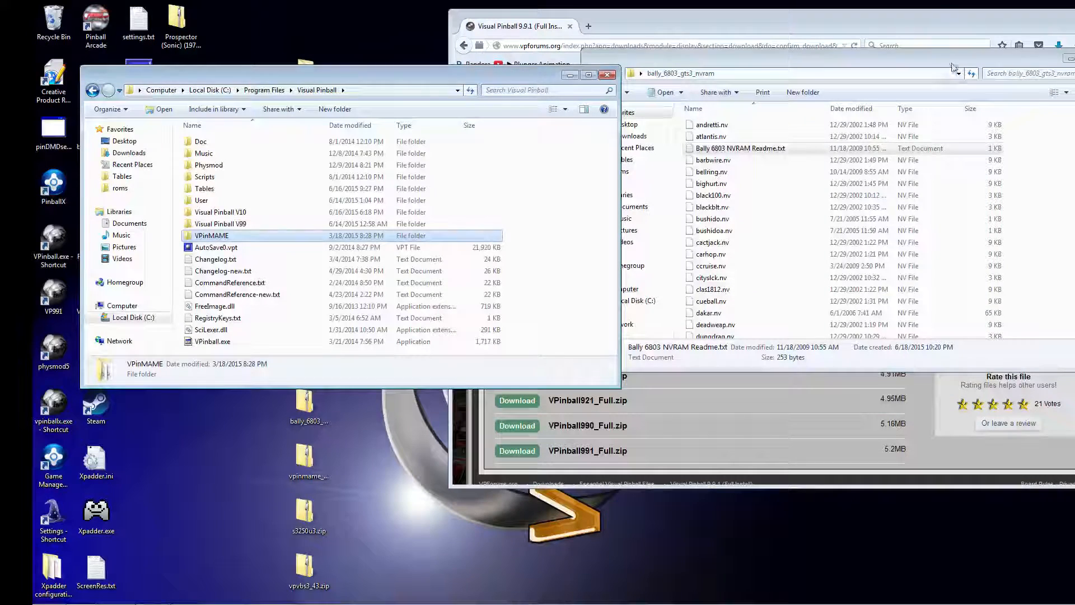
pyautogui.moveTo(946, 55); pyautogui.dragTo(940, 54)
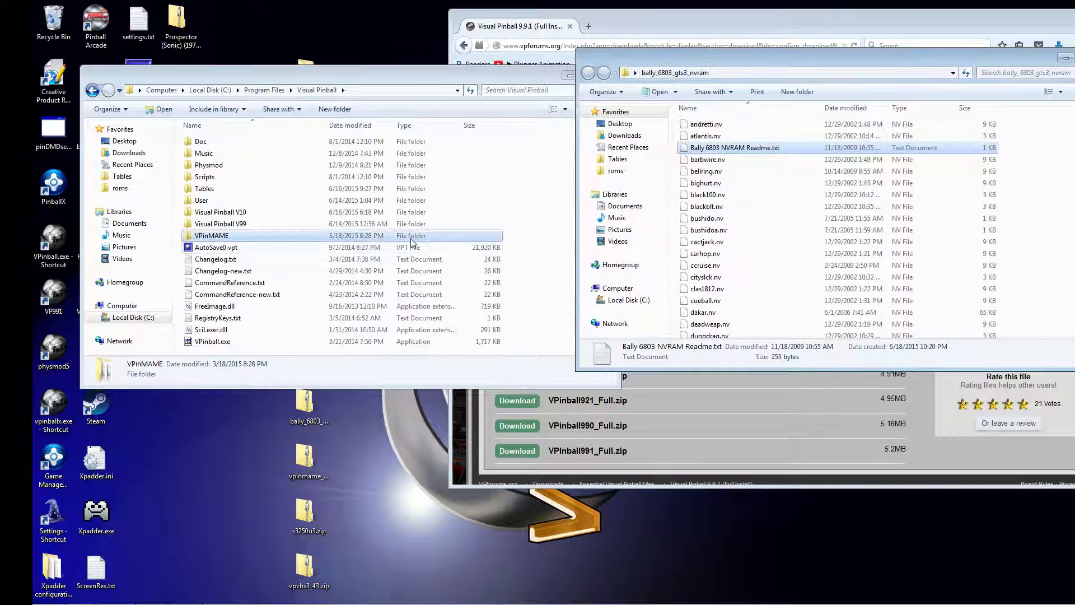
# Step: Open the nvram folder inside the installed VPinMAME folder and compare its files with those in bally_6803_gts3_nvram
pyautogui.doubleClick(231, 237)
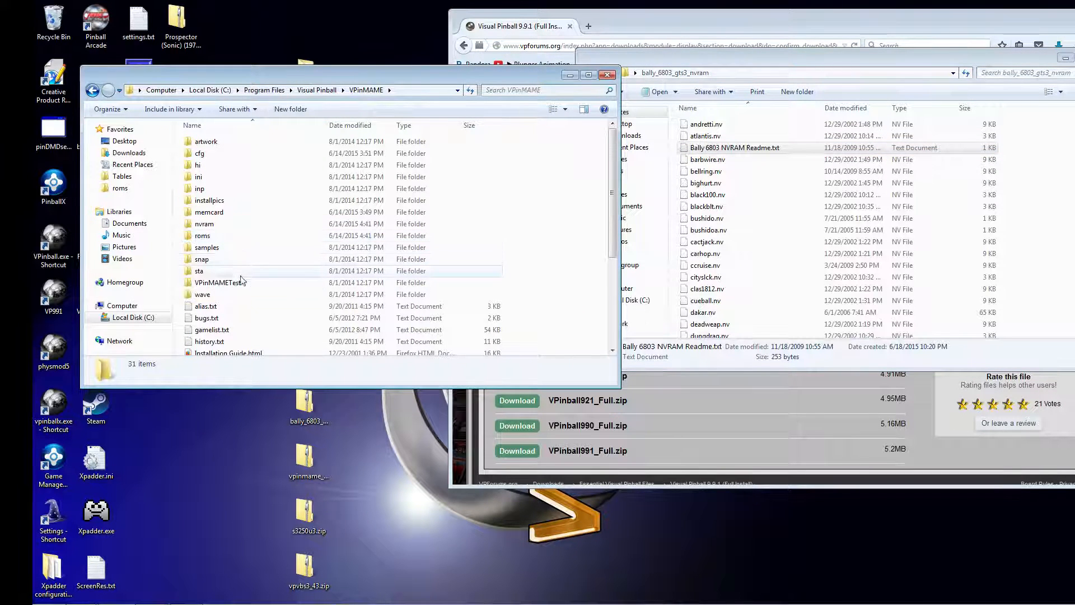
pyautogui.doubleClick(226, 225)
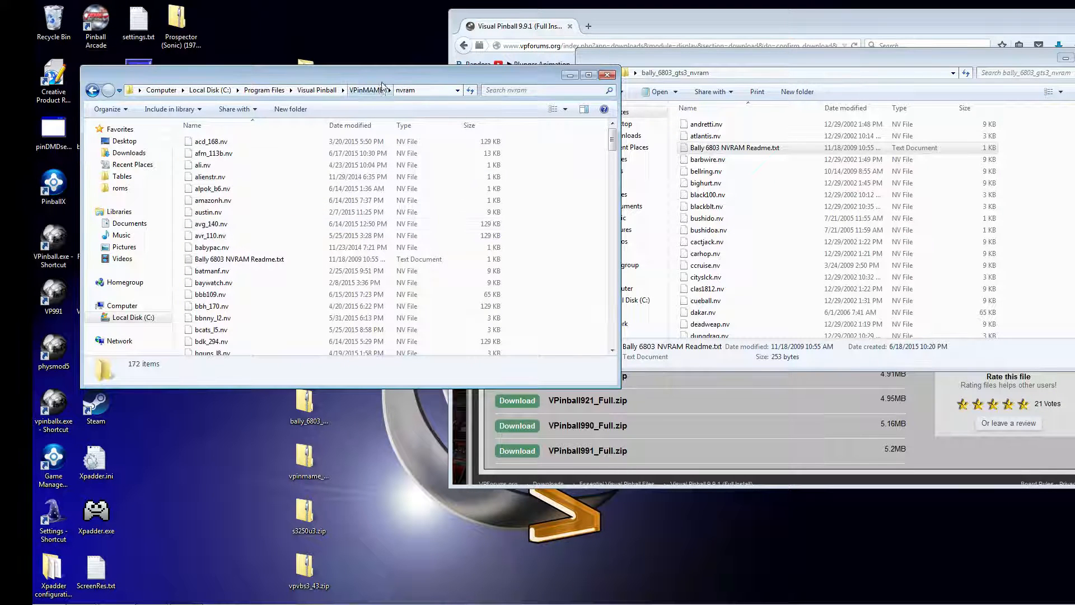
pyautogui.moveTo(383, 78); pyautogui.dragTo(416, 45)
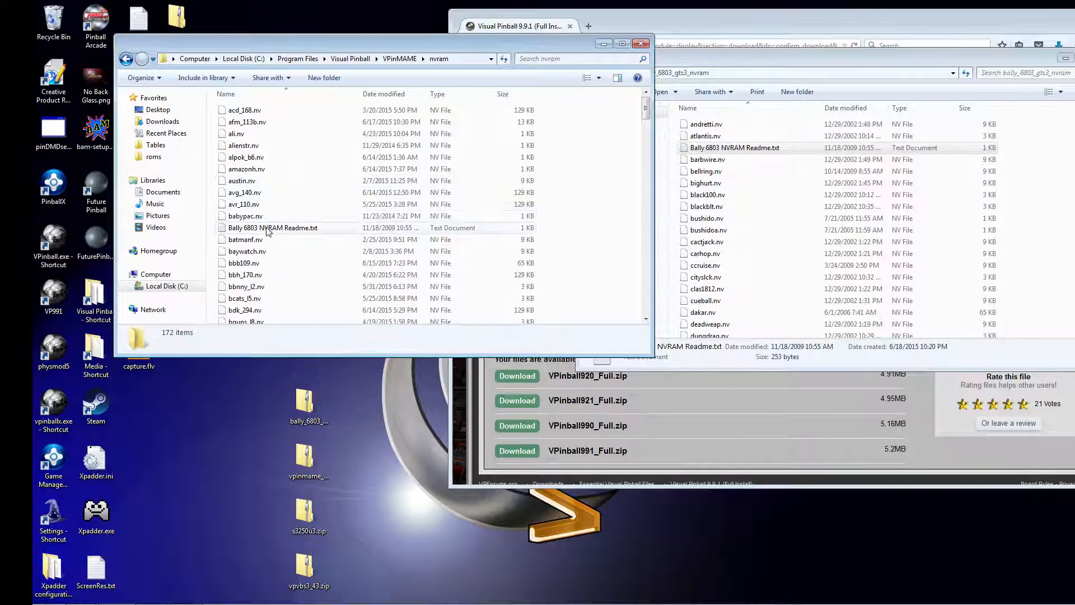
pyautogui.click(249, 134)
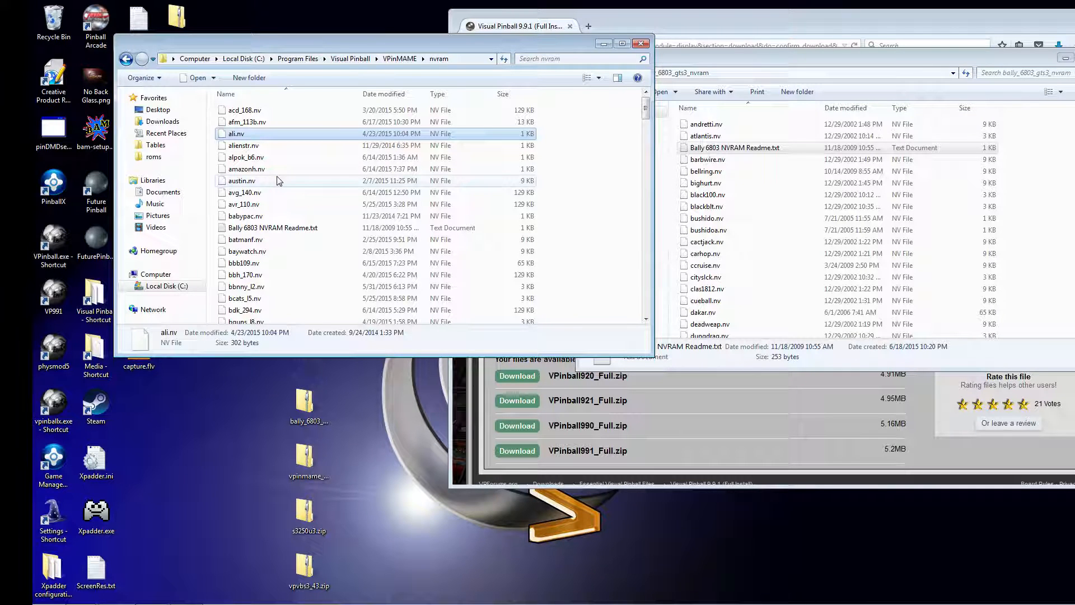
pyautogui.click(705, 172)
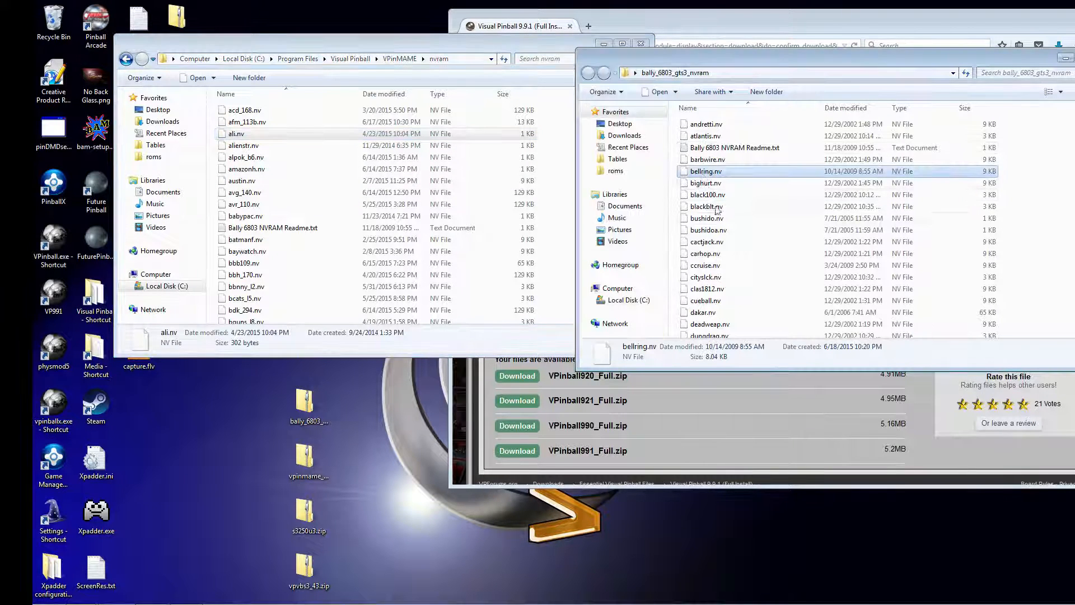
pyautogui.click(719, 195)
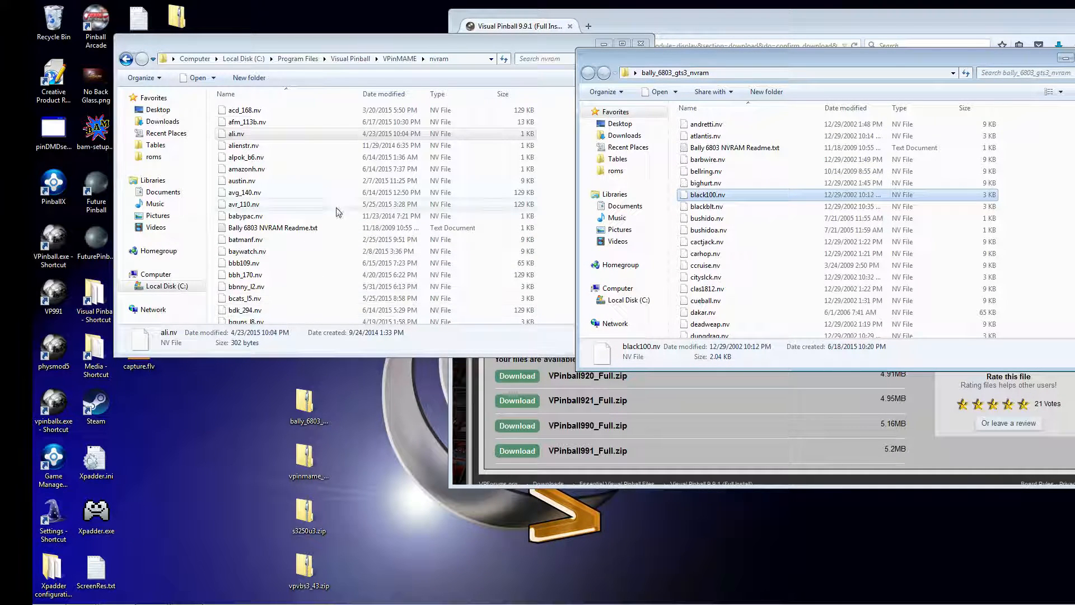
# Step: Go back to the Visual Pinball folder and look inside its Scripts and User subfolders
pyautogui.click(127, 59)
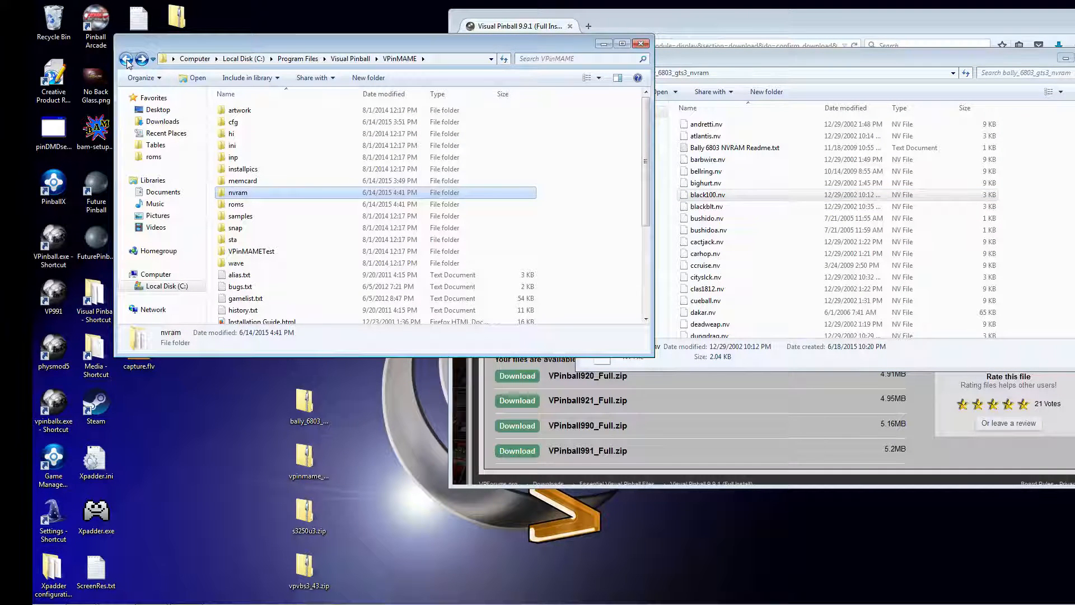
pyautogui.click(127, 59)
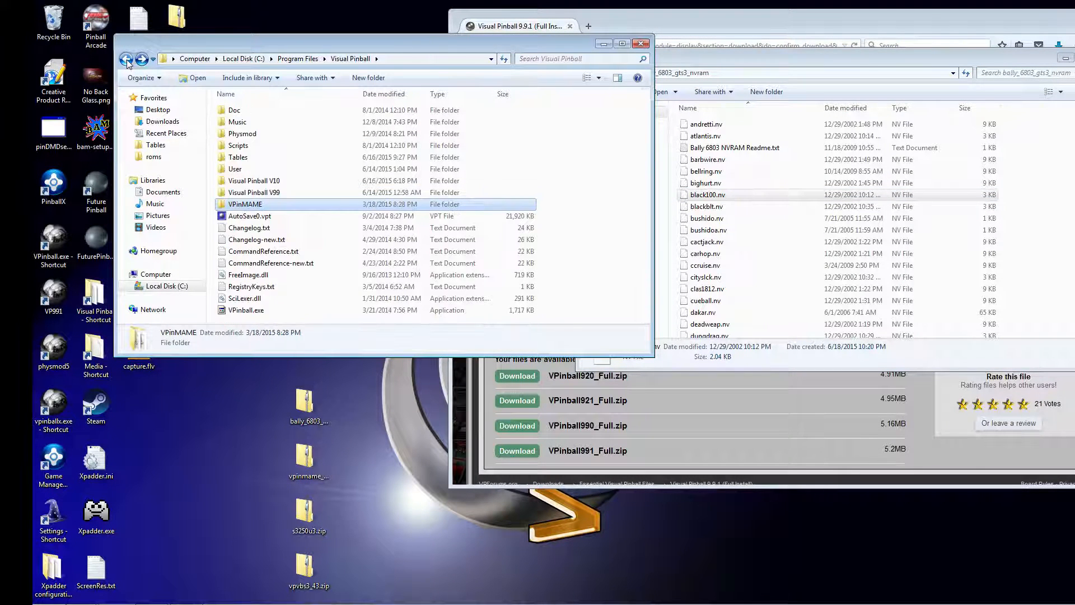
pyautogui.doubleClick(266, 147)
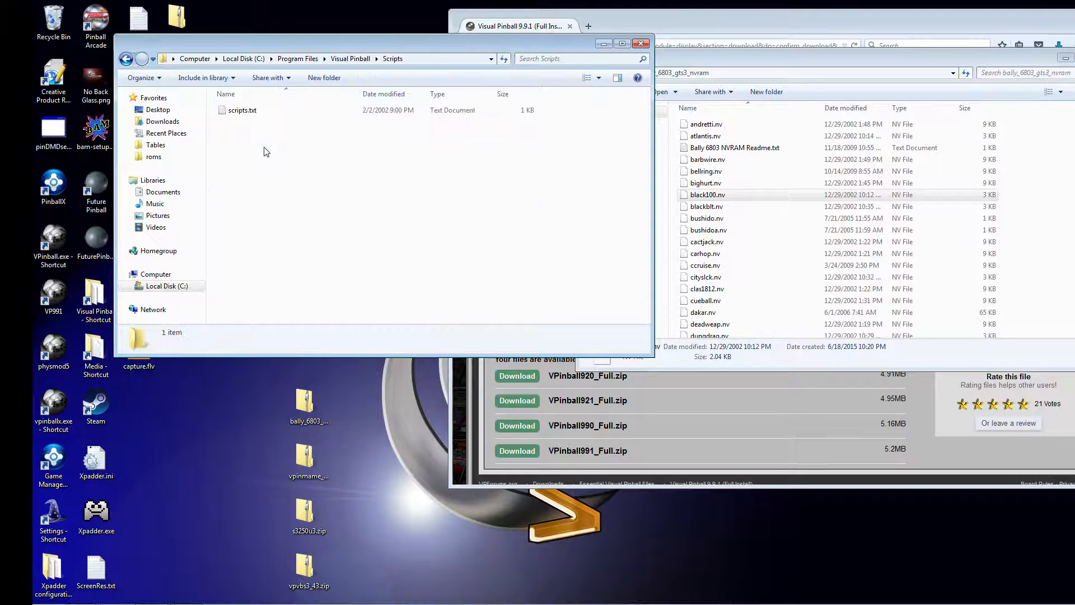
pyautogui.click(126, 60)
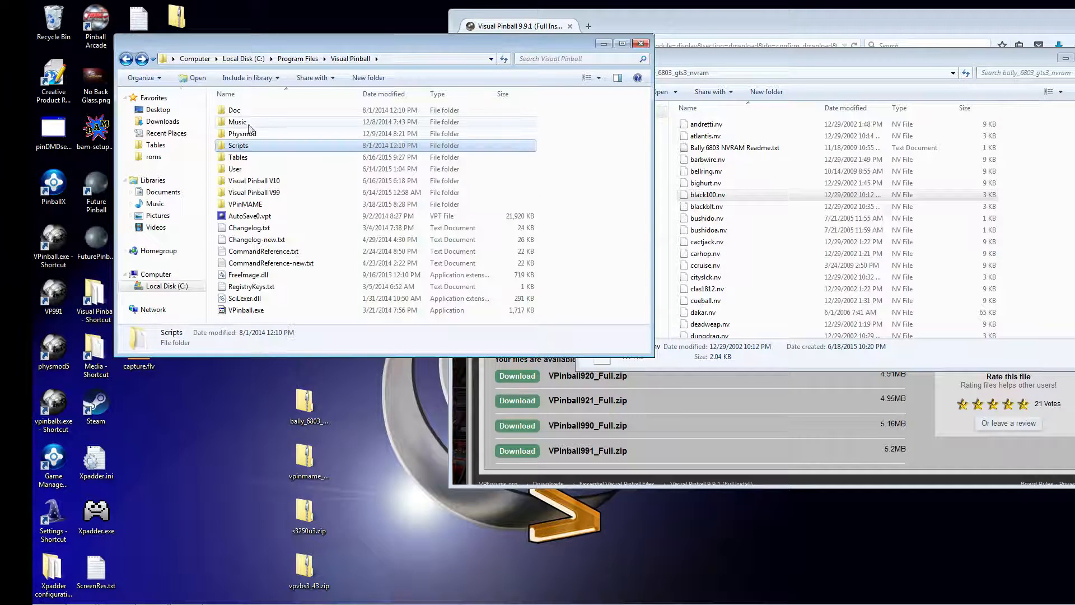
pyautogui.doubleClick(258, 170)
pyautogui.click(128, 60)
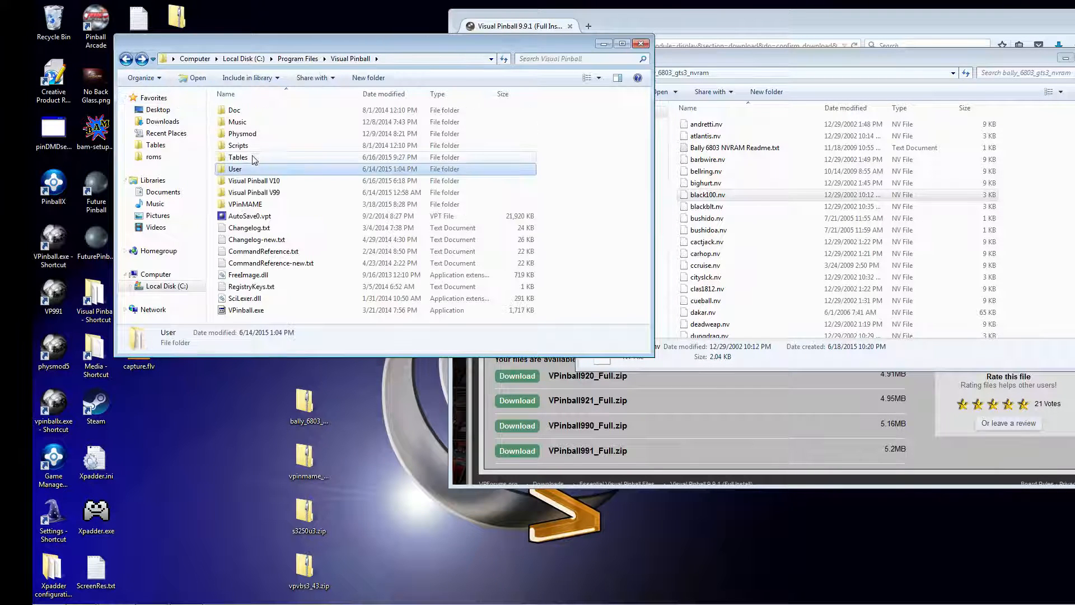
# Step: Examine the backglass, VBScript and table files in Visual Pinball's Tables folder, and return to the parent folder
pyautogui.doubleClick(246, 157)
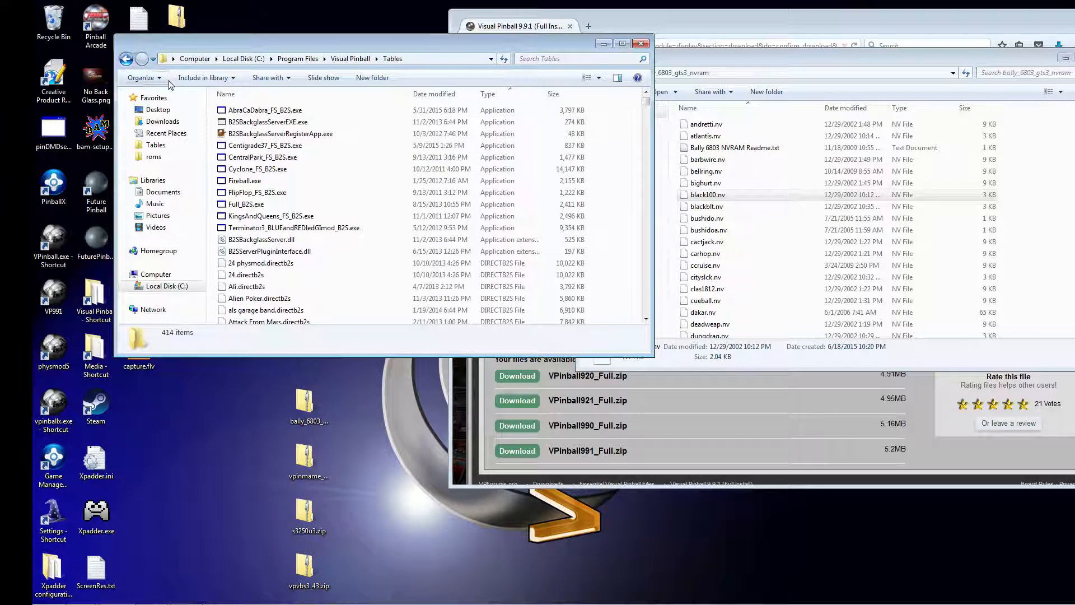
pyautogui.click(307, 181)
pyautogui.scroll(-8, 307, 182)
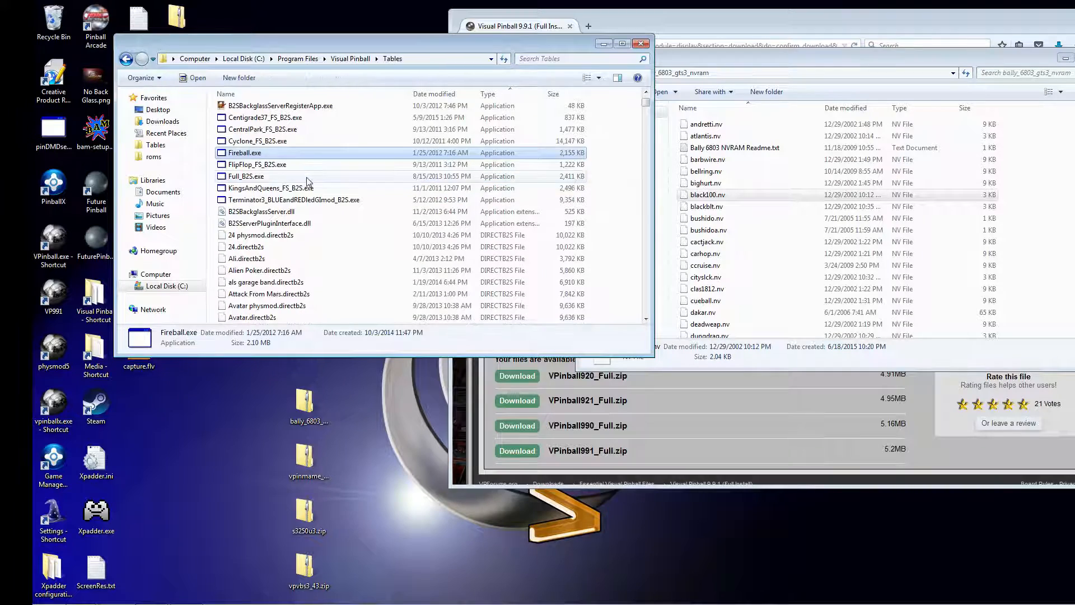
pyautogui.scroll(-20, 307, 181)
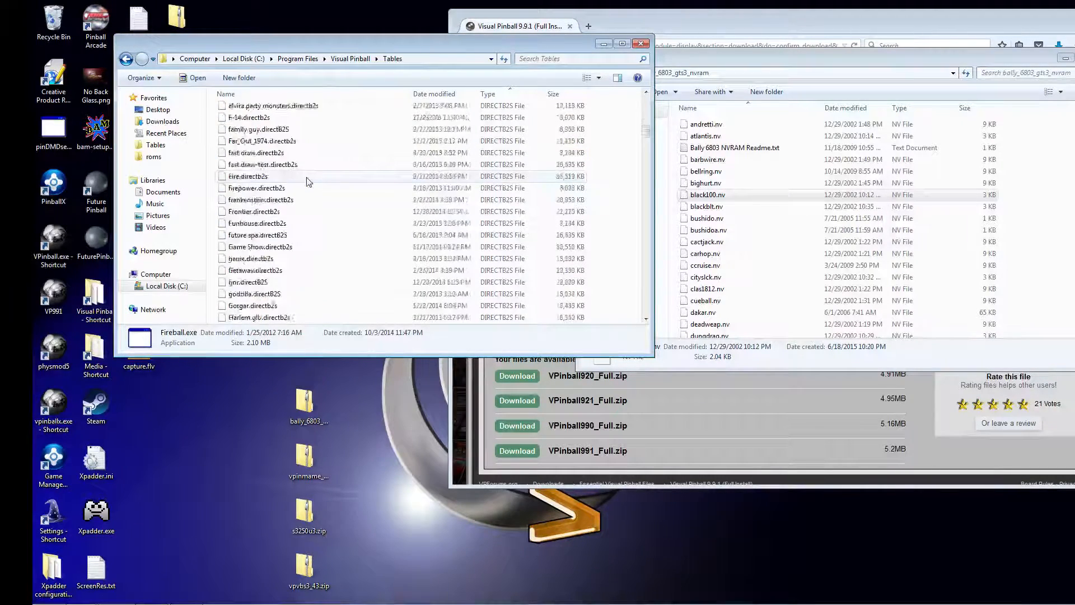
pyautogui.scroll(-15, 307, 182)
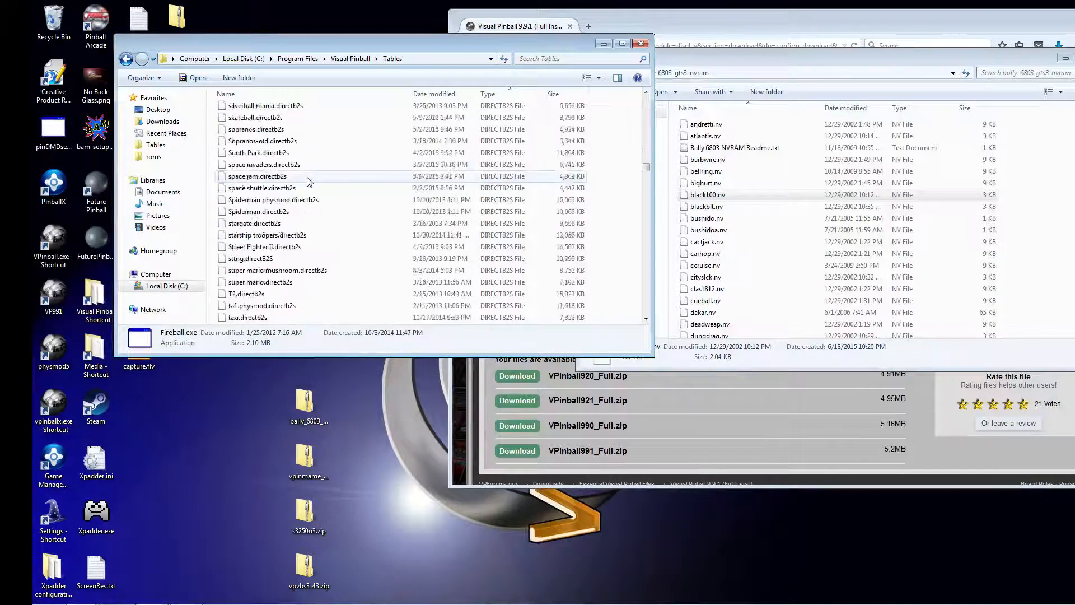
pyautogui.scroll(-1, 307, 182)
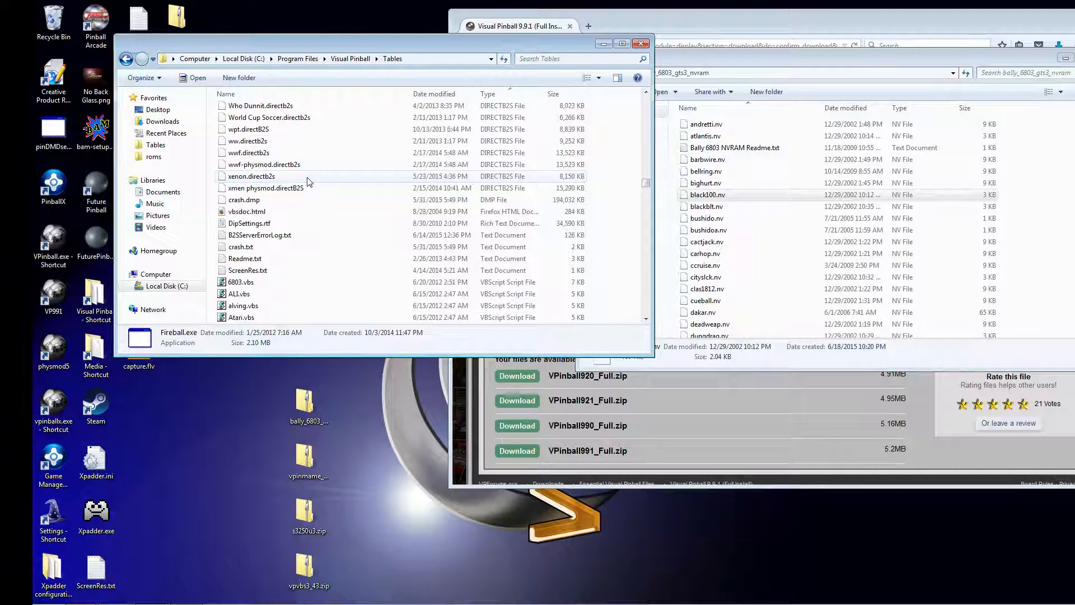
pyautogui.scroll(-15, 307, 181)
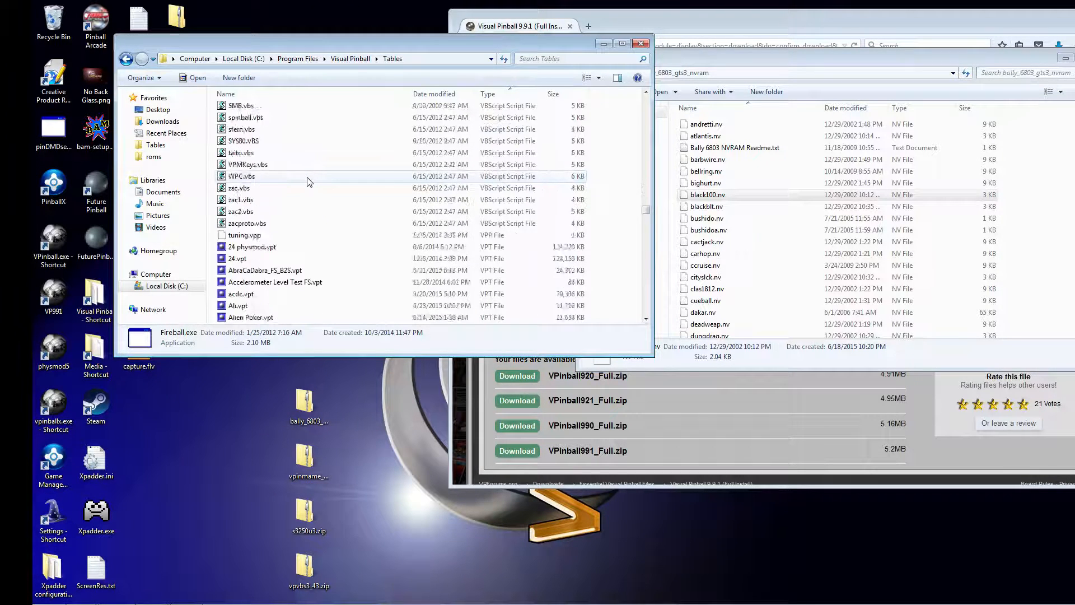
pyautogui.scroll(-8, 307, 181)
pyautogui.click(125, 59)
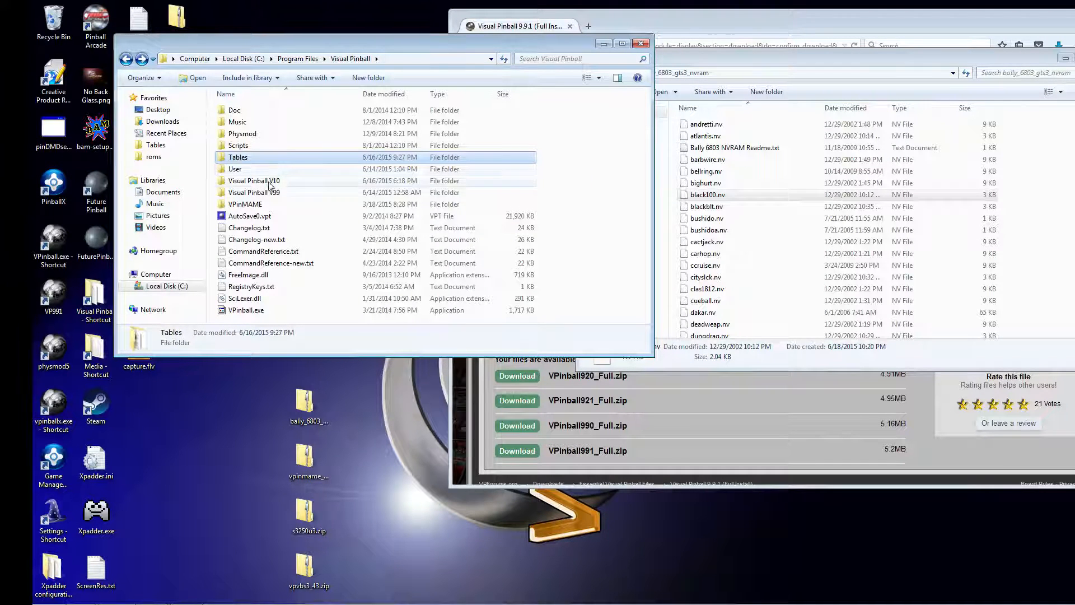
# Step: Reopen VPinMAME's nvram folder, review the .nv files in the extracted bally_6803_gts3_nvram folder against it, and close the extracted folder
pyautogui.doubleClick(257, 204)
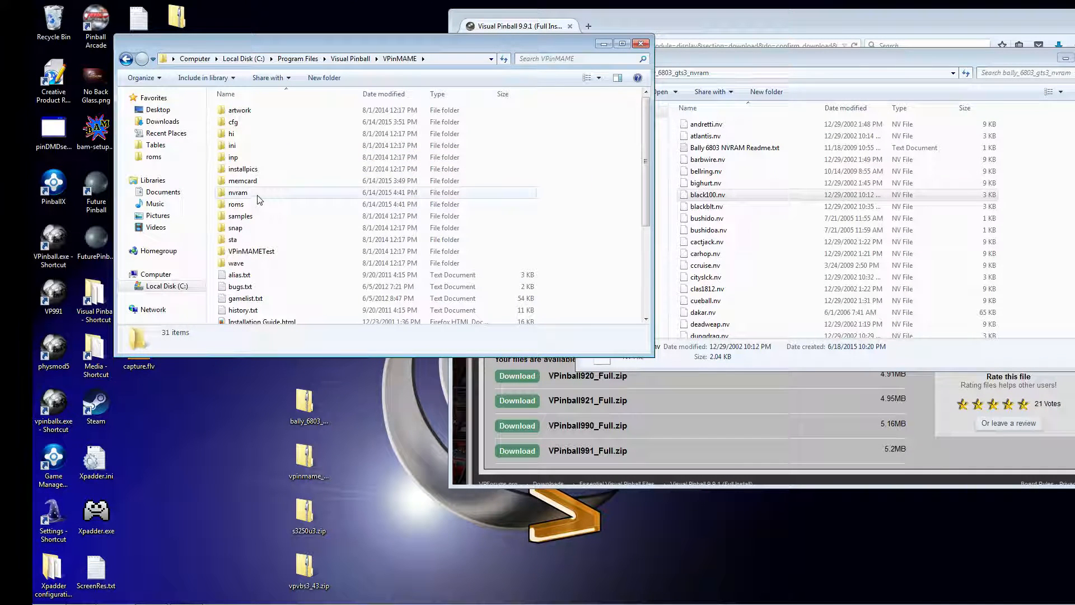
pyautogui.doubleClick(258, 194)
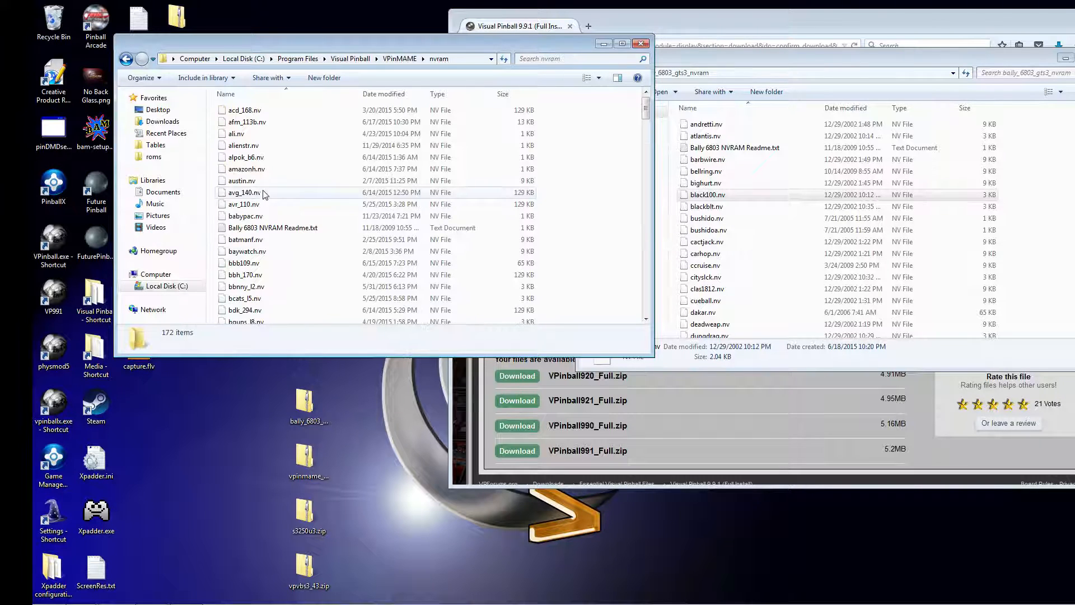
pyautogui.click(247, 169)
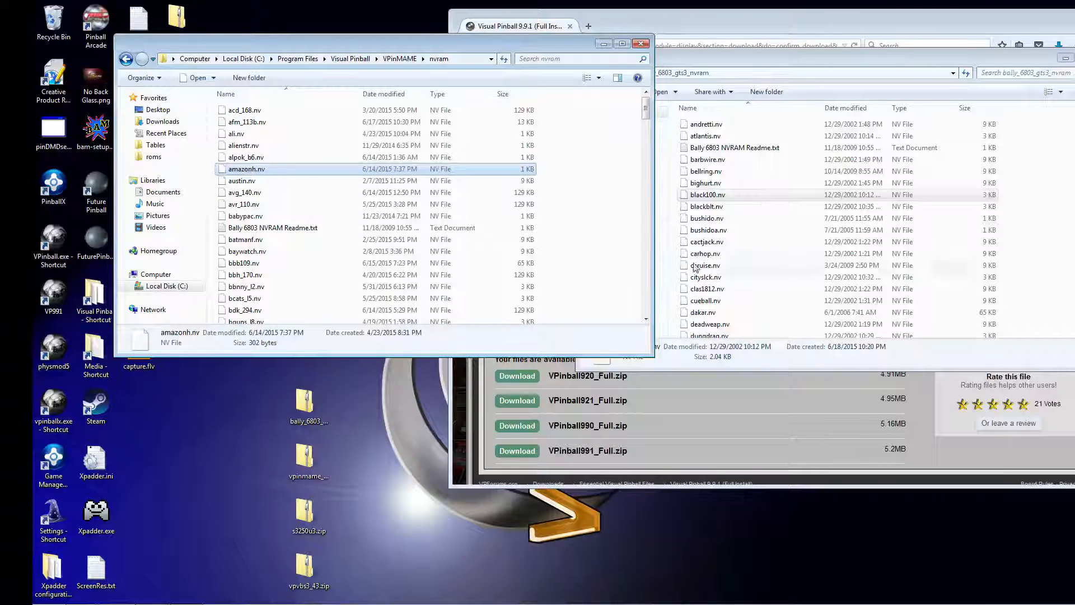
pyautogui.click(707, 171)
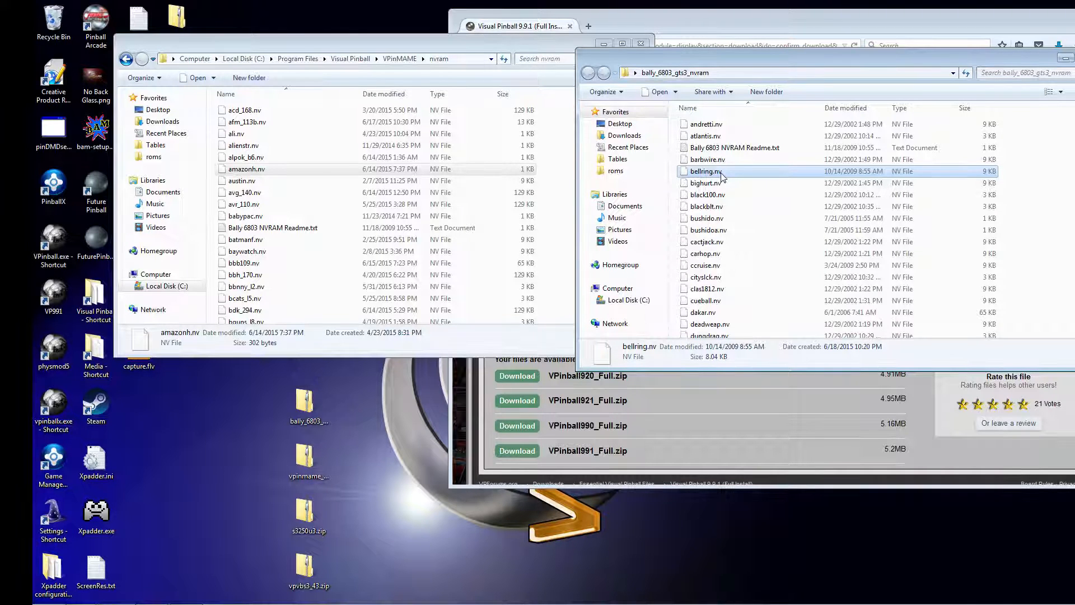
pyautogui.scroll(-15, 707, 177)
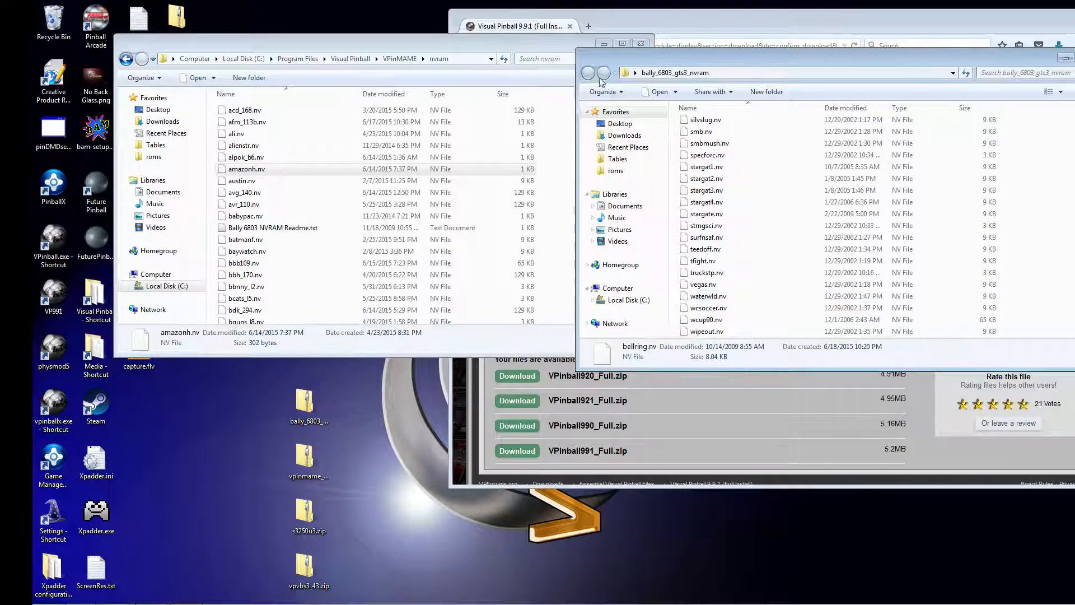
pyautogui.moveTo(808, 58); pyautogui.dragTo(573, 122)
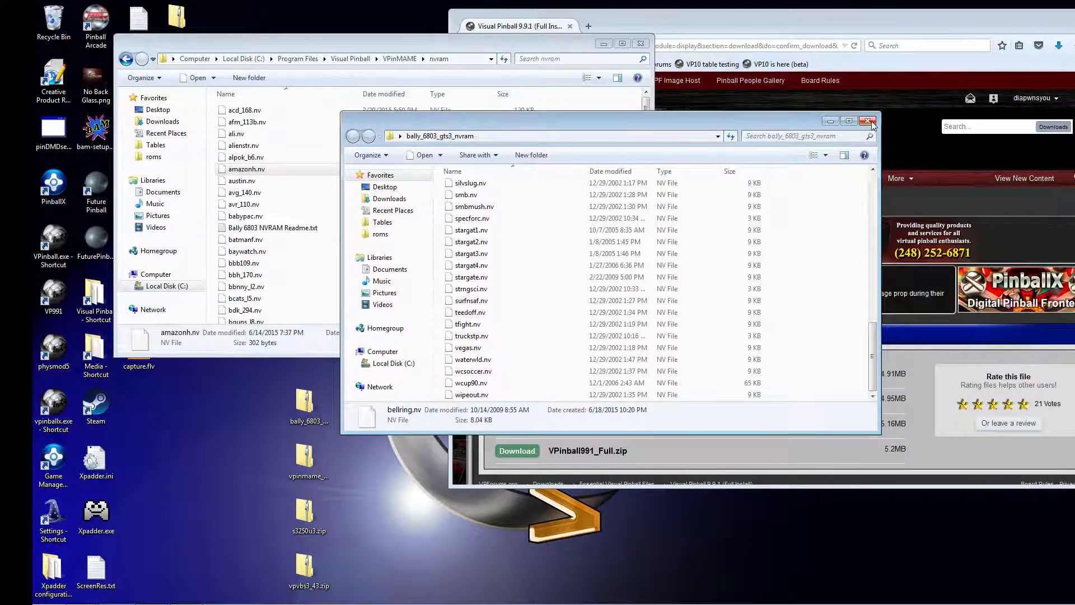
pyautogui.click(870, 122)
# Step: Open the extracted s3250u3 folder from the desktop and arrange it side by side with the nvram folder
pyautogui.moveTo(522, 43); pyautogui.dragTo(782, 76)
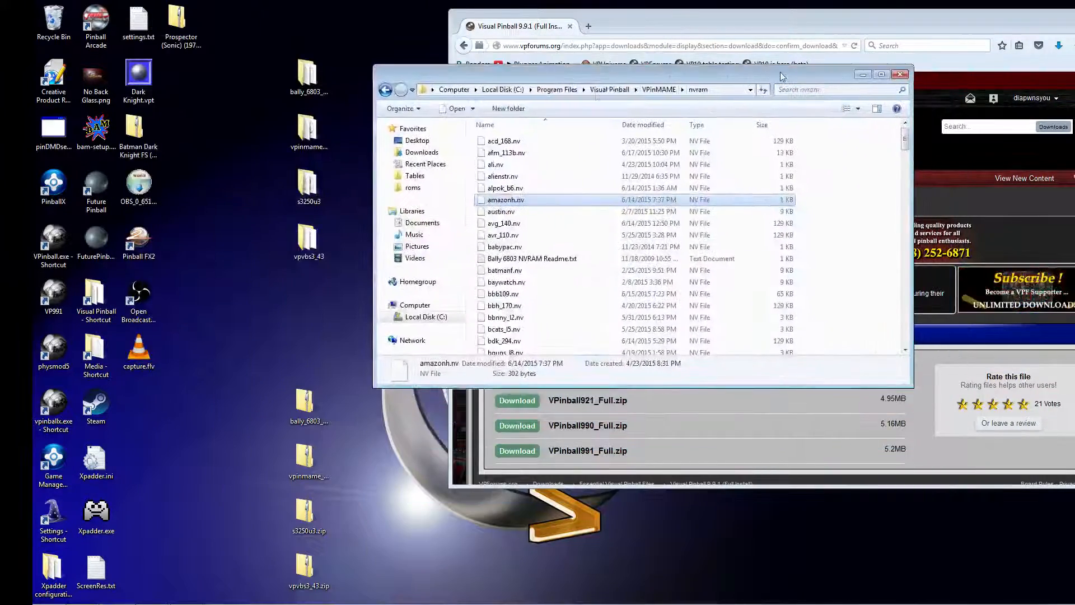
pyautogui.doubleClick(308, 185)
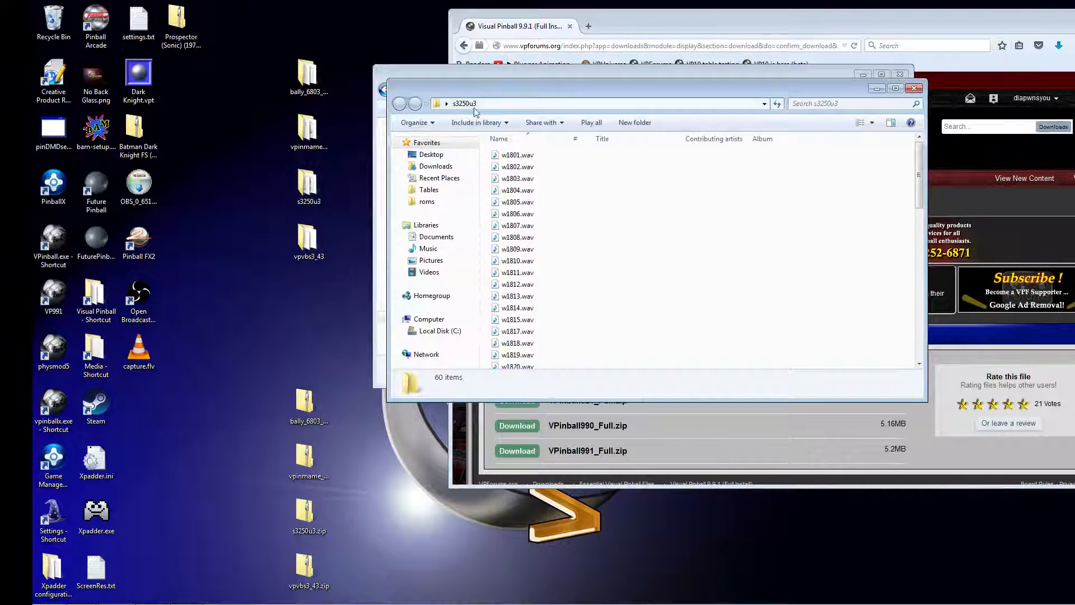
pyautogui.moveTo(476, 88); pyautogui.dragTo(659, 65)
pyautogui.moveTo(548, 75); pyautogui.dragTo(343, 62)
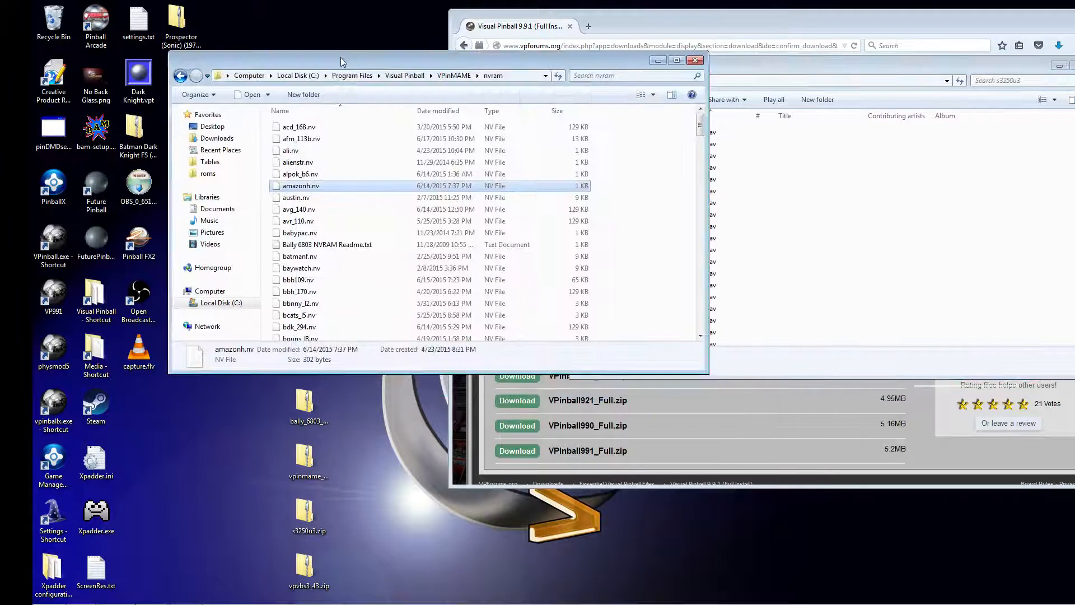
# Step: Go back to the VPinMAME folder, open its samples subfolder and move the window clear of the desktop folders
pyautogui.click(180, 76)
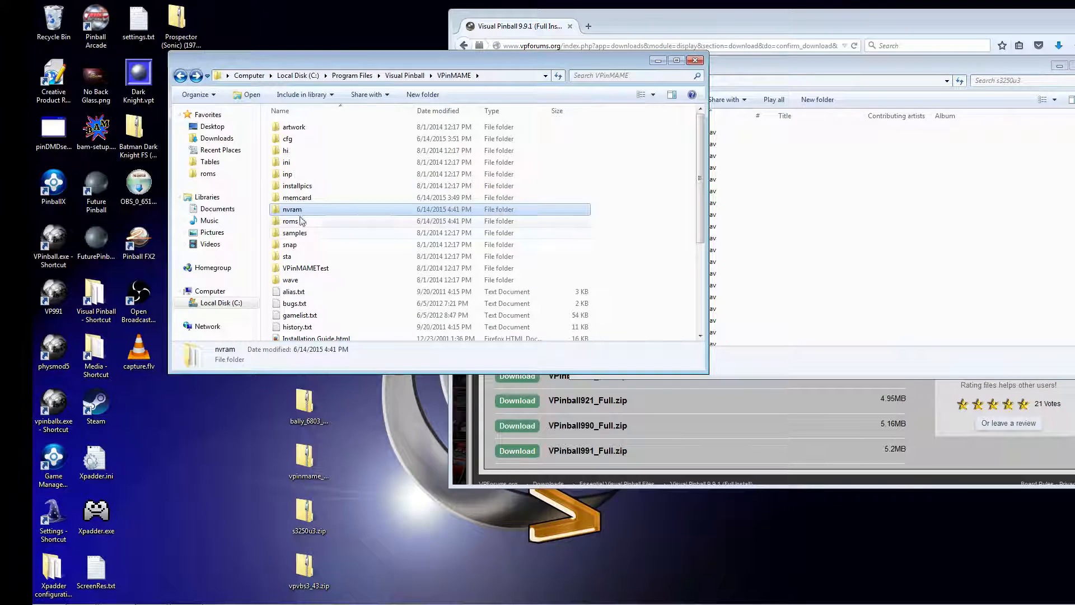
pyautogui.doubleClick(306, 233)
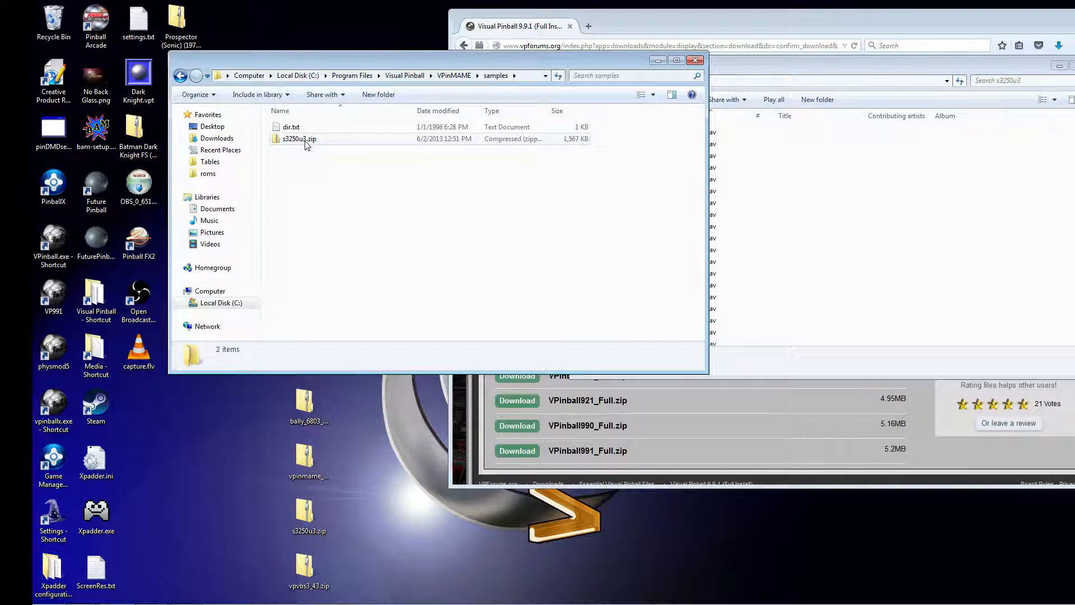
pyautogui.moveTo(375, 59); pyautogui.dragTo(608, 67)
# Step: Bring up the extracted s3250u3 folder, play w1801.wav, look through the remaining WAV files and close the folder
pyautogui.doubleClick(312, 193)
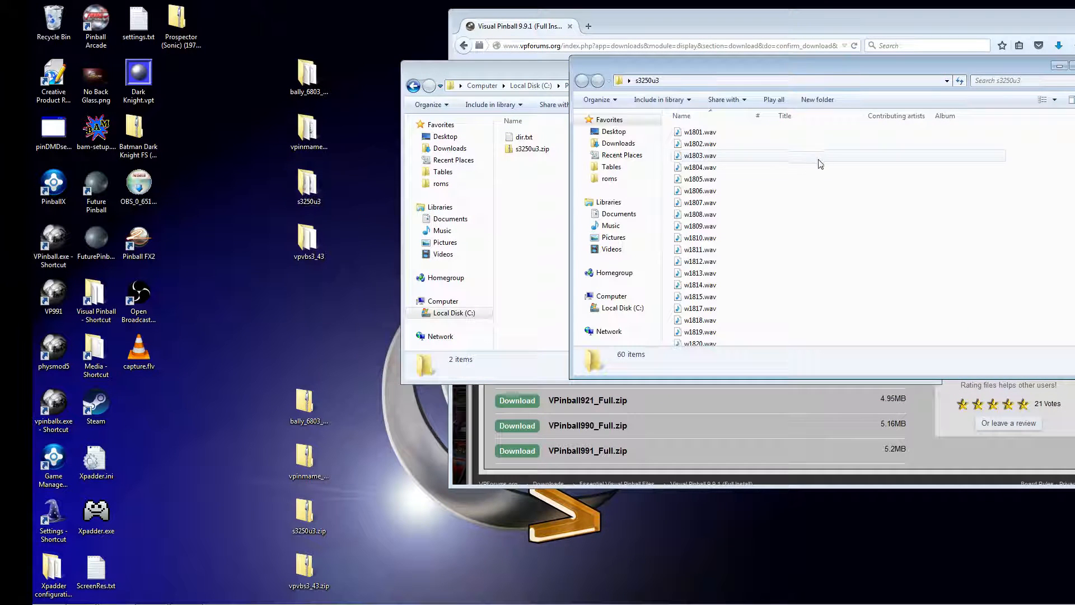
pyautogui.moveTo(860, 68); pyautogui.dragTo(803, 74)
pyautogui.doubleClick(657, 138)
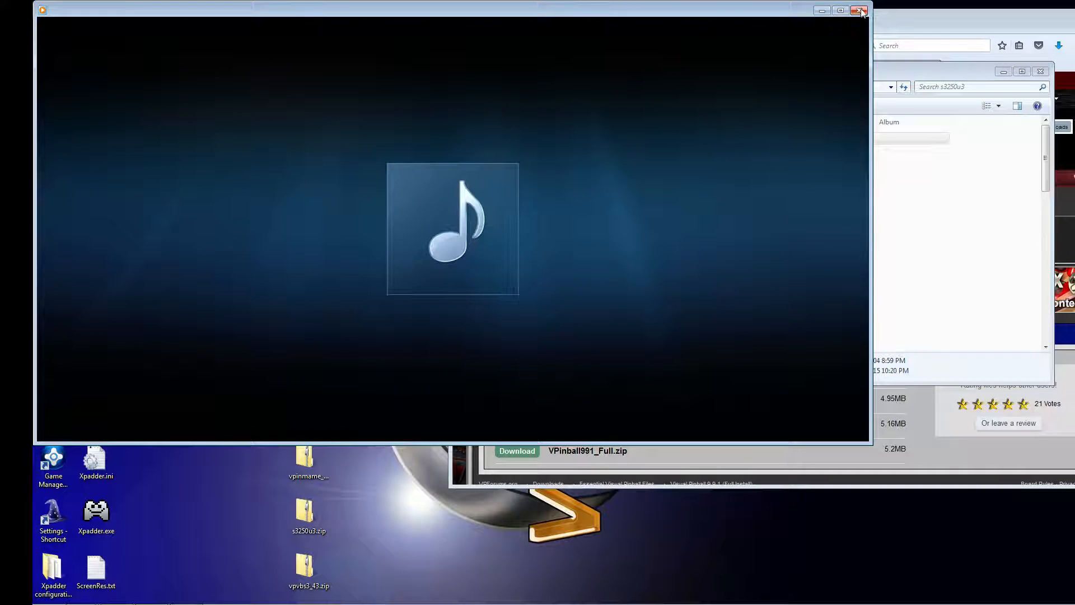
pyautogui.click(860, 10)
pyautogui.moveTo(941, 71); pyautogui.dragTo(793, 39)
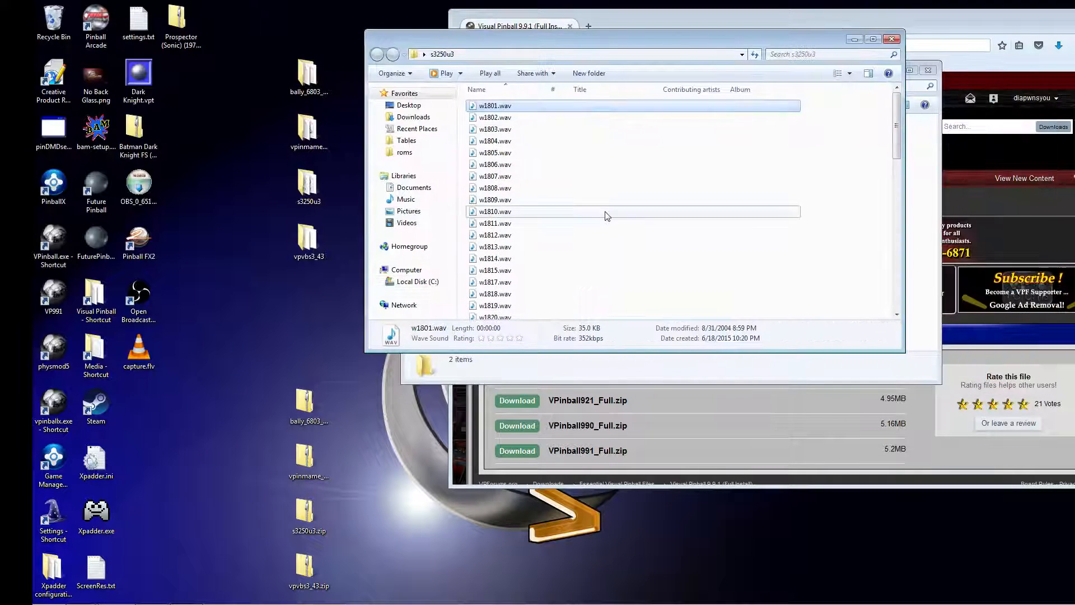
pyautogui.click(607, 216)
pyautogui.scroll(-15, 608, 217)
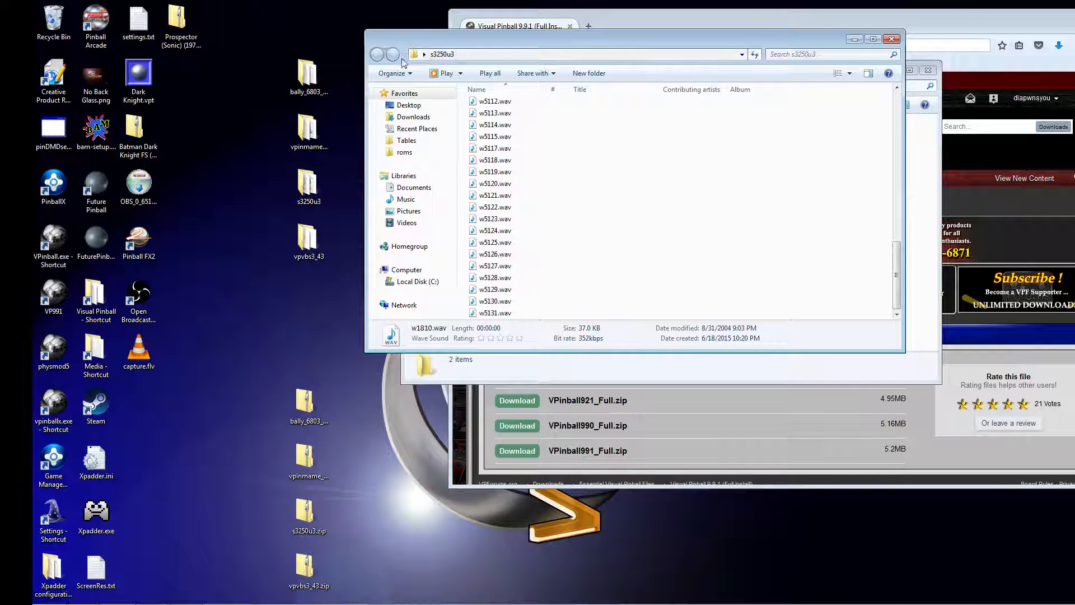
pyautogui.click(891, 38)
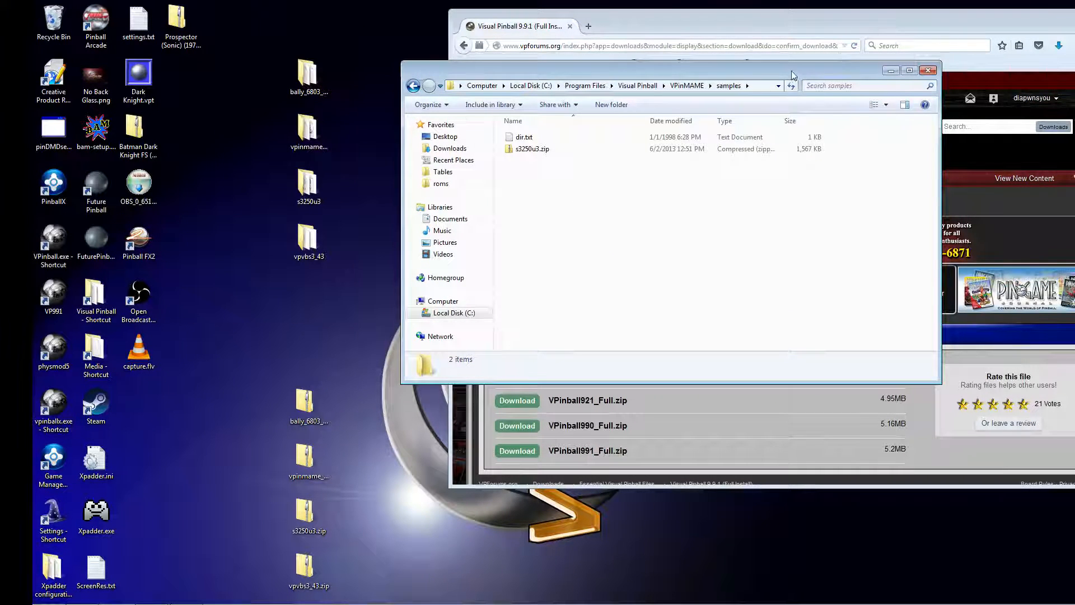
# Step: Read dir.txt in the samples folder and compare s3250u3.zip there with the extracted s3250u3 folder on the desktop
pyautogui.moveTo(792, 75); pyautogui.dragTo(670, 72)
pyautogui.doubleClick(425, 135)
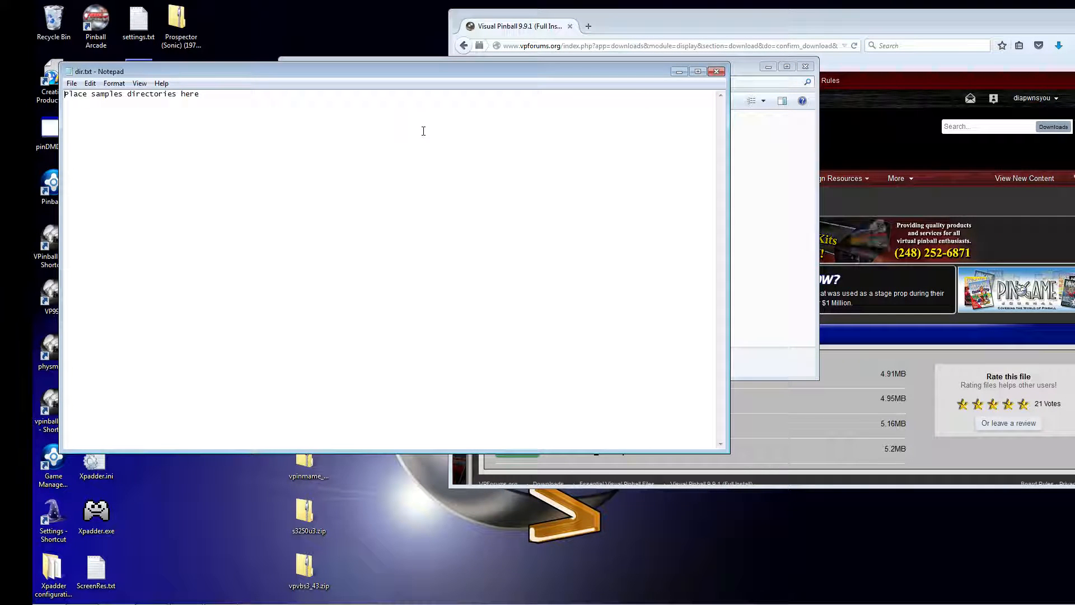
pyautogui.click(716, 71)
pyautogui.moveTo(718, 73); pyautogui.dragTo(818, 94)
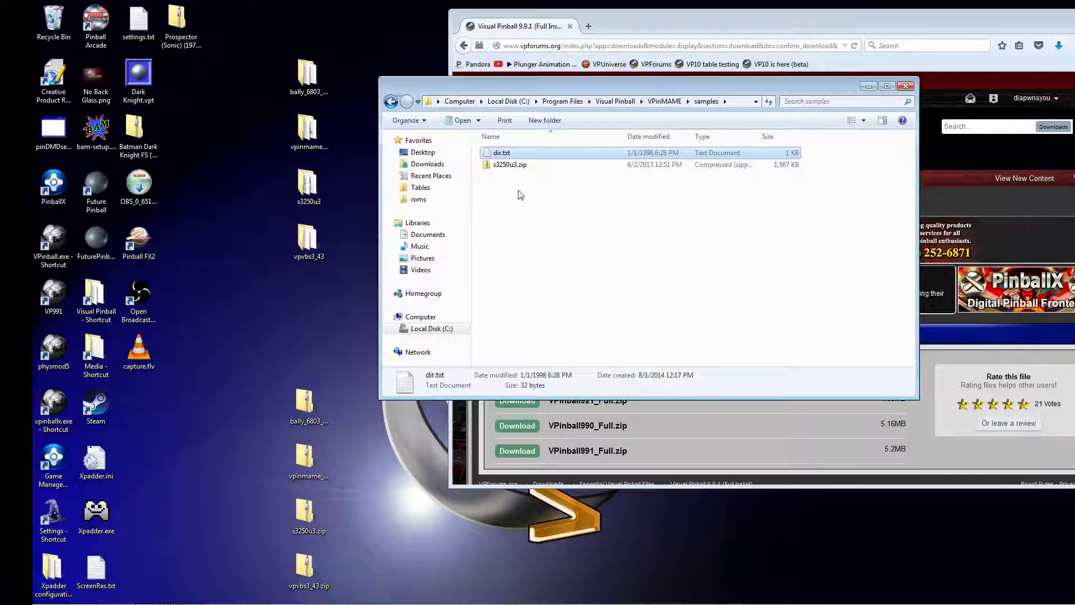
pyautogui.click(496, 166)
pyautogui.click(315, 196)
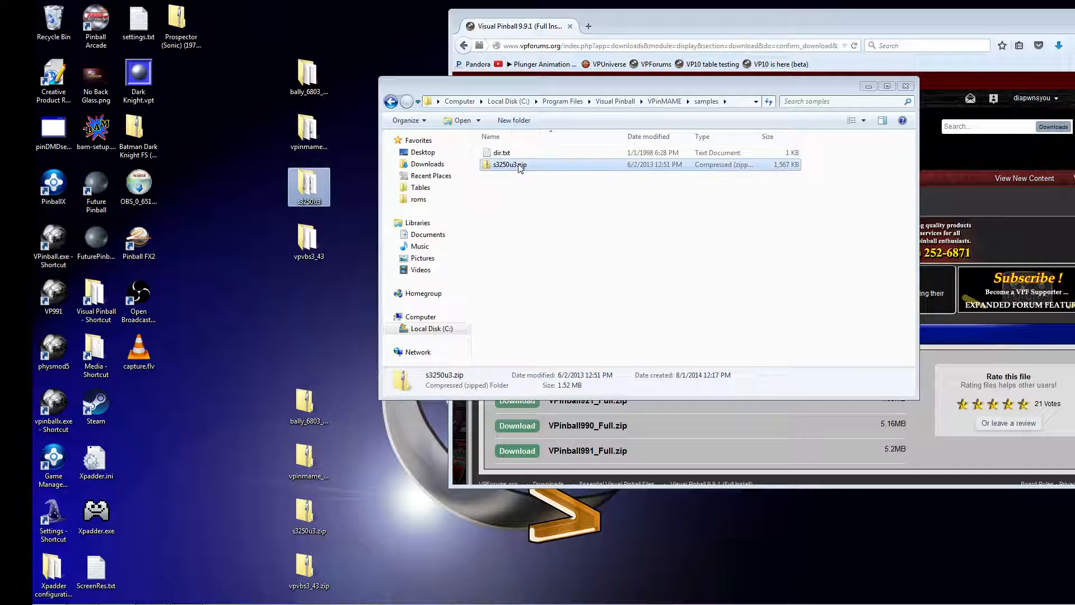
# Step: Return to the VPinMAME folder, open the extracted vpvbs3_43 folder from the desktop and arrange both windows side by side
pyautogui.click(392, 103)
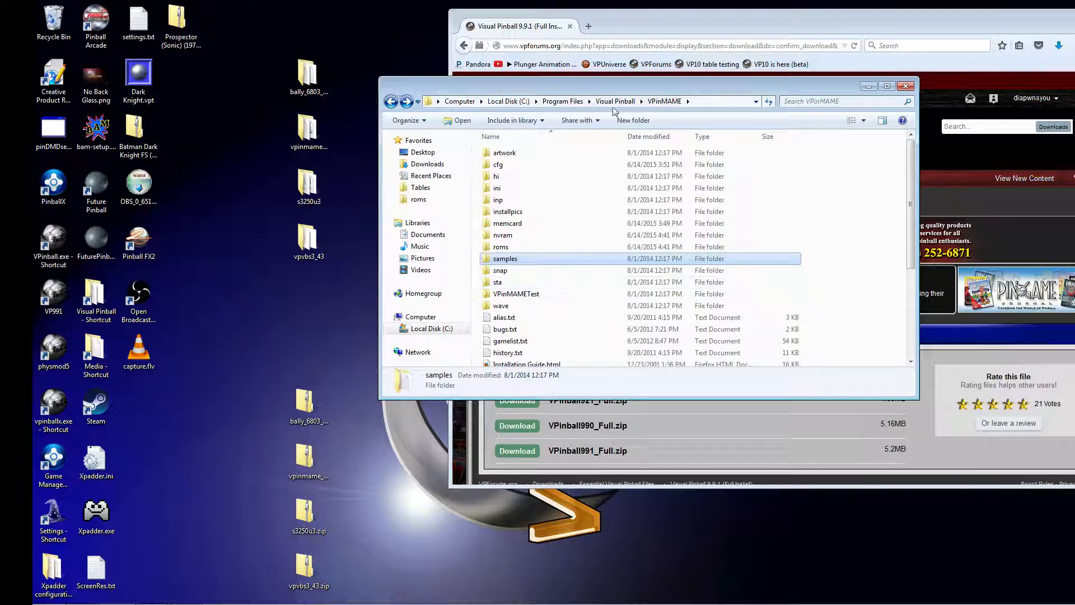
pyautogui.moveTo(616, 88); pyautogui.dragTo(823, 69)
pyautogui.doubleClick(308, 238)
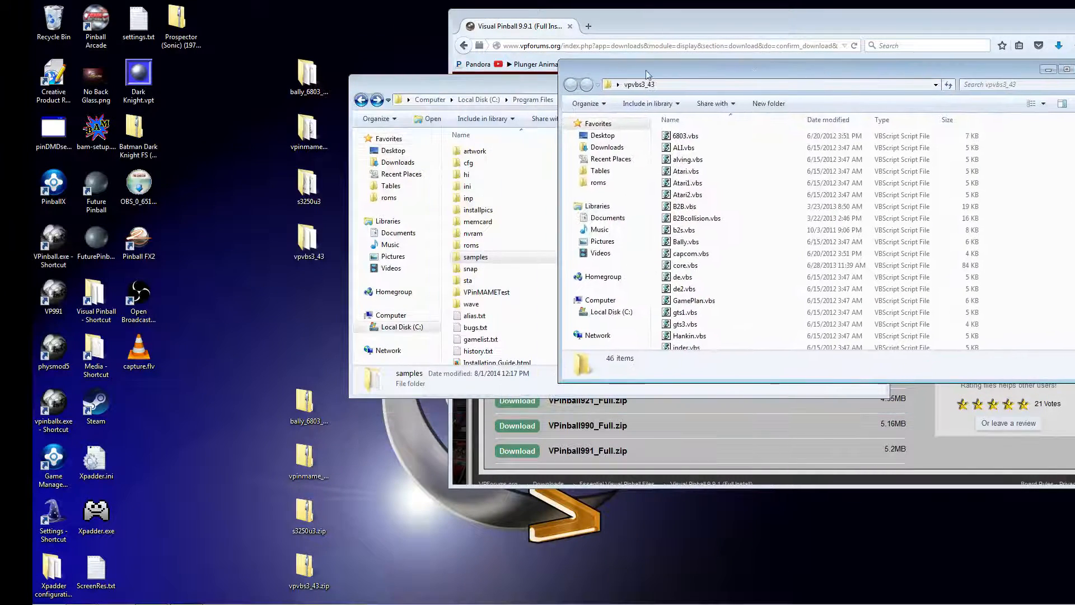
pyautogui.moveTo(502, 86); pyautogui.dragTo(327, 84)
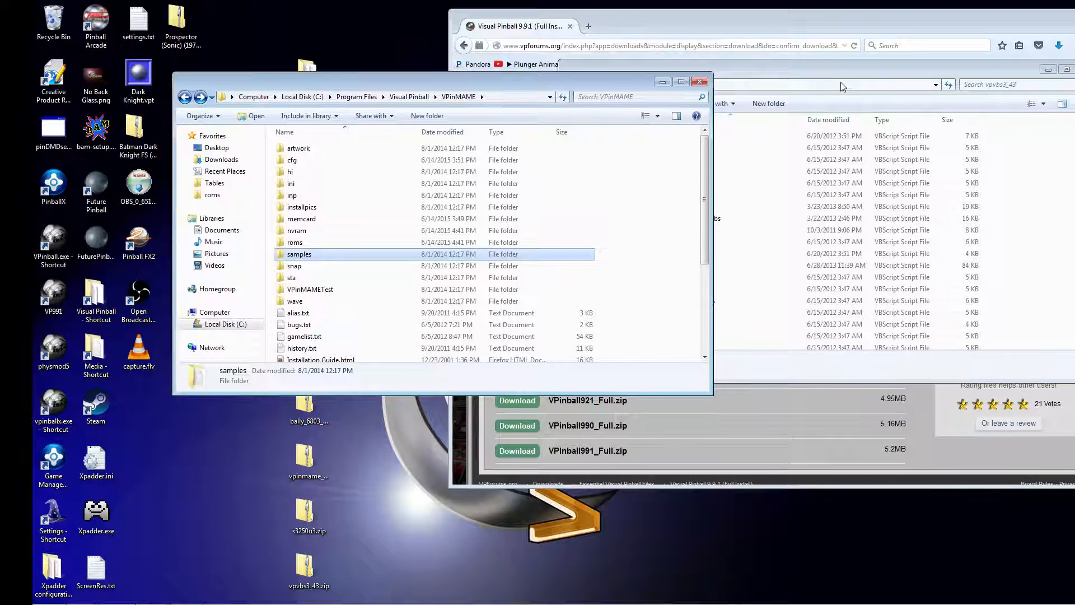
pyautogui.moveTo(813, 72); pyautogui.dragTo(877, 73)
pyautogui.moveTo(577, 82); pyautogui.dragTo(443, 1)
pyautogui.moveTo(548, 45); pyautogui.dragTo(449, 41)
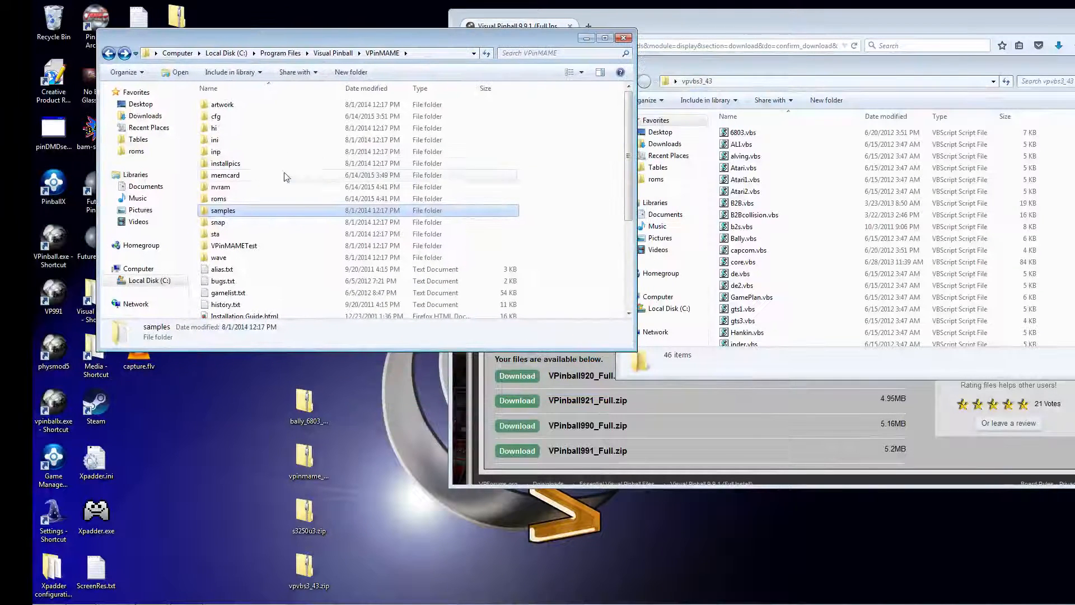
# Step: Go up to the Visual Pinball folder, open its Tables subfolder and find where the VBScript files begin
pyautogui.click(109, 55)
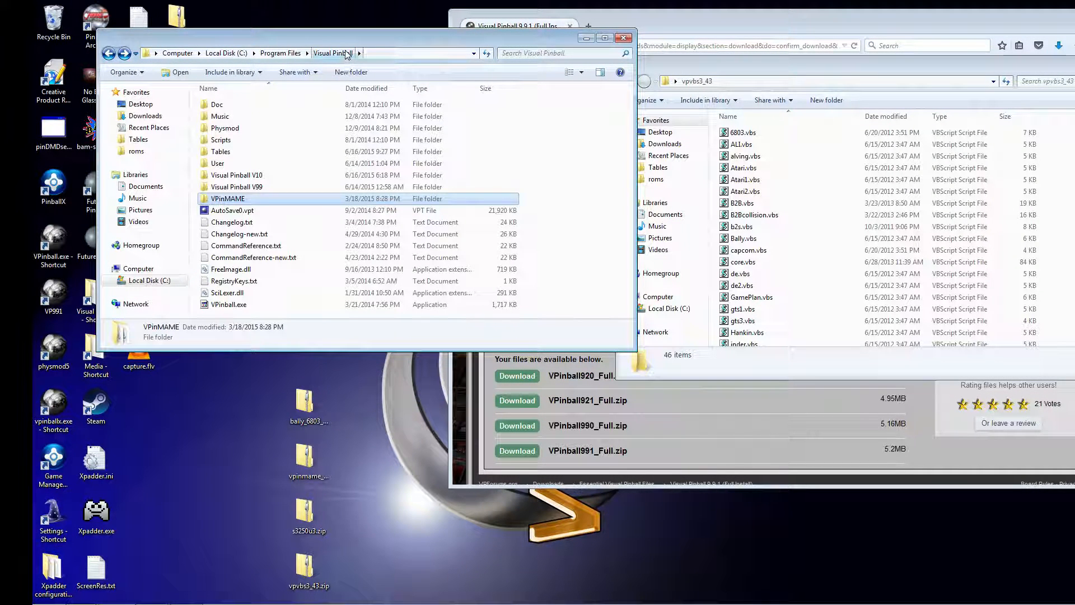
pyautogui.doubleClick(227, 153)
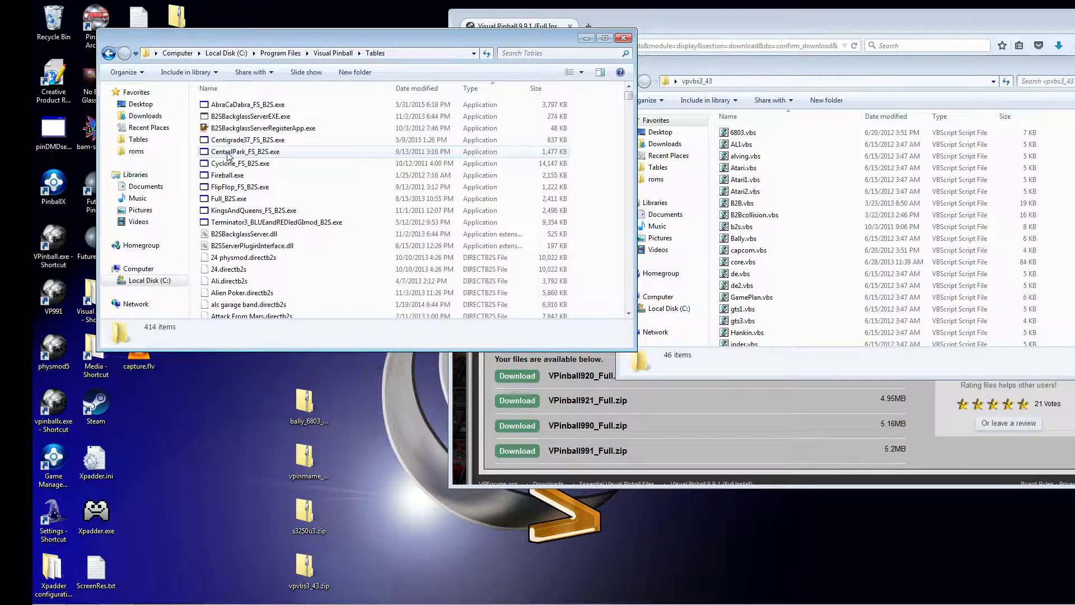
pyautogui.click(269, 222)
pyautogui.scroll(-7, 305, 215)
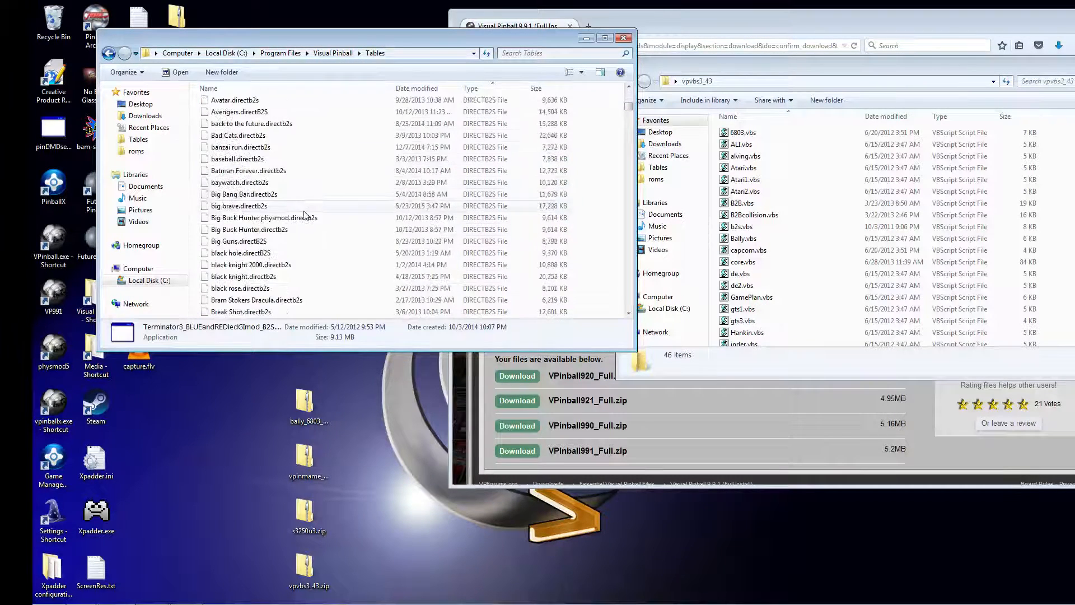
pyautogui.scroll(-19, 304, 215)
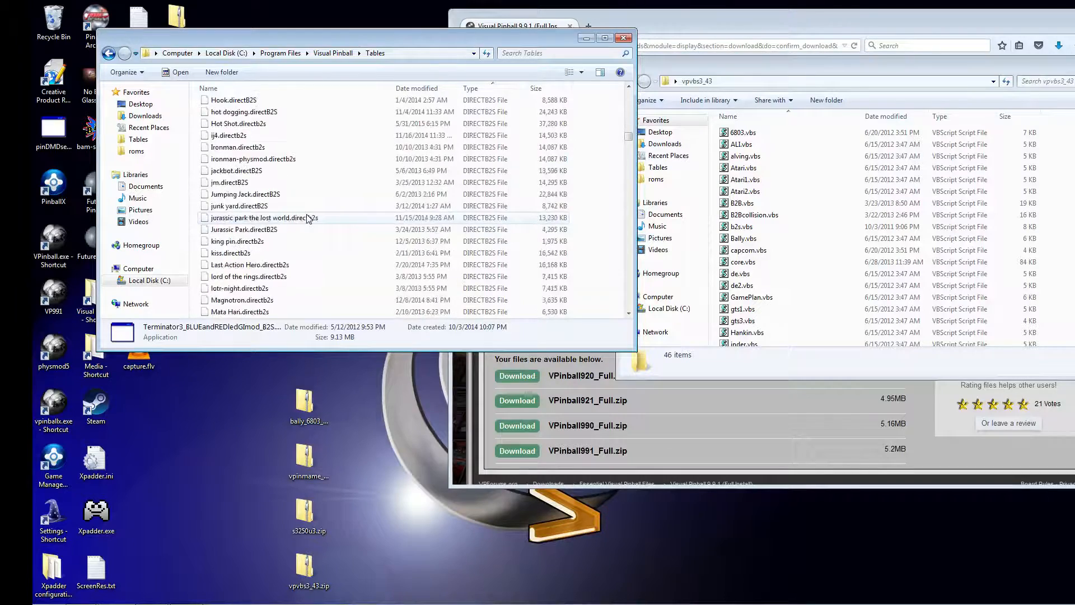
pyautogui.scroll(-20, 307, 218)
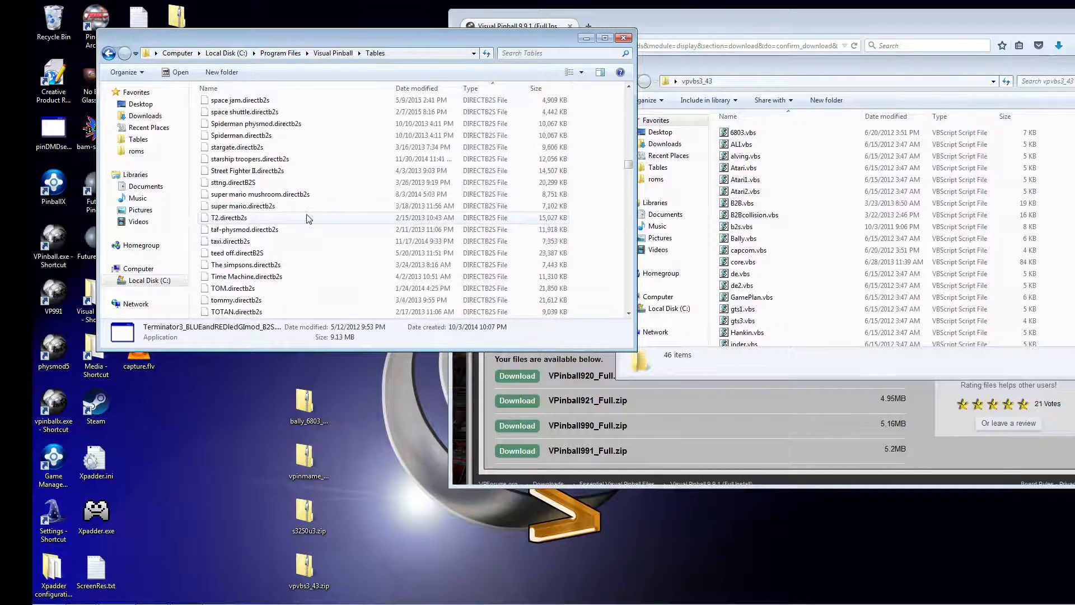
pyautogui.scroll(-8, 306, 219)
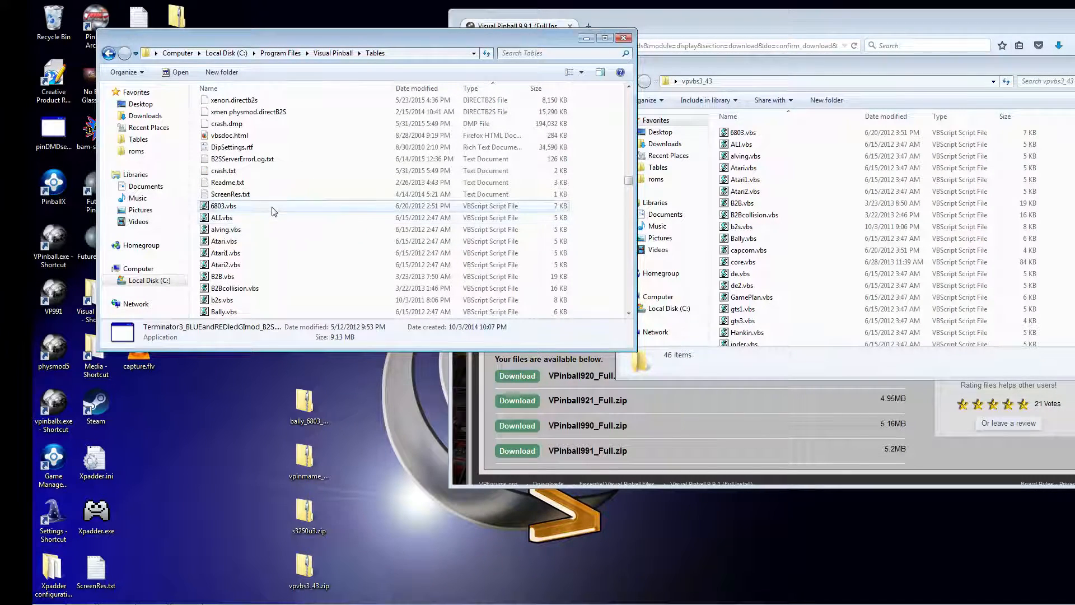
# Step: Point out the VBScript files in the Tables folder one by one, from 6803.vbs through Atari2.vbs
pyautogui.click(274, 211)
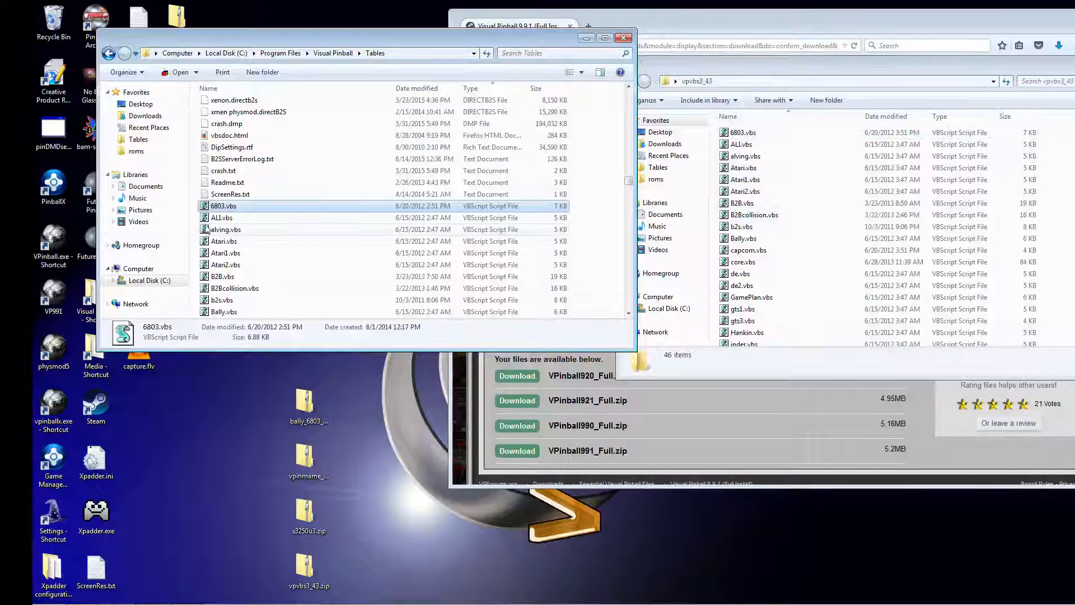
pyautogui.click(224, 218)
pyautogui.click(231, 229)
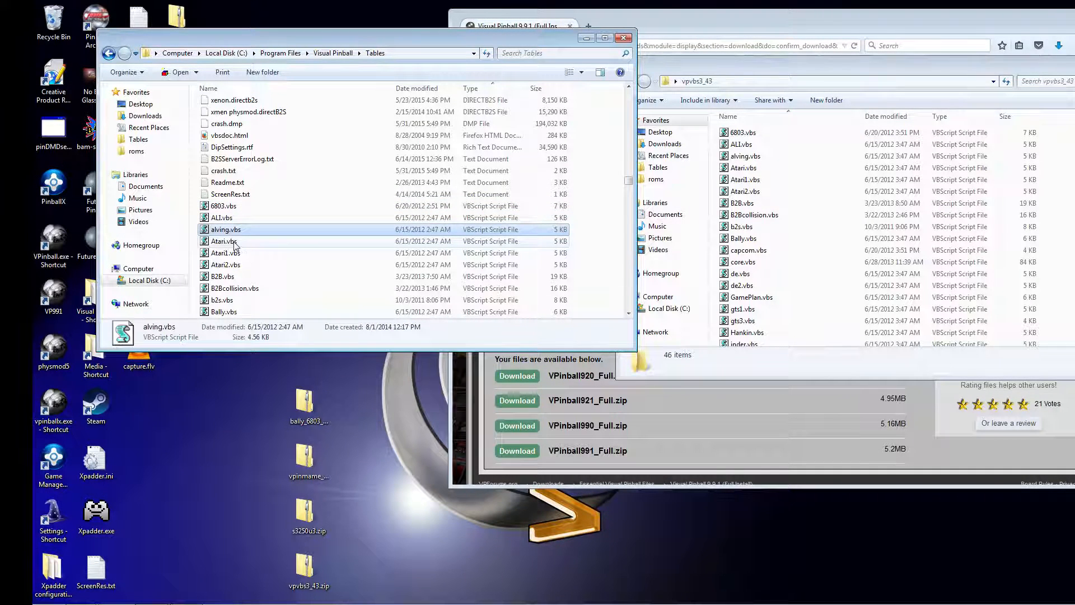
pyautogui.click(234, 242)
pyautogui.click(236, 254)
pyautogui.click(237, 265)
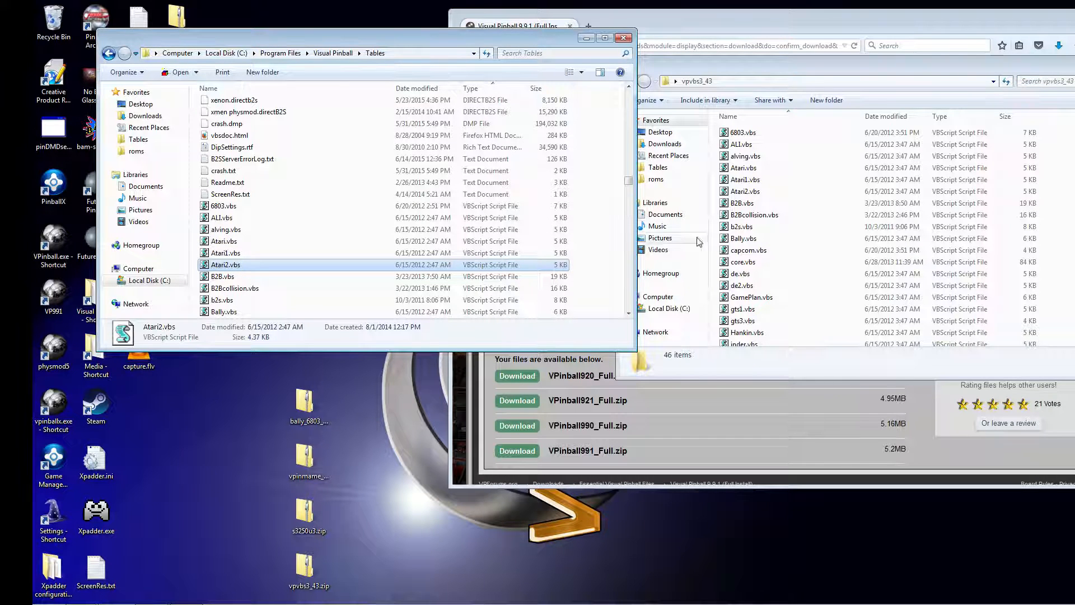
# Step: Review the script files in the extracted vpvbs3_43 folder against Tables, pointing out Atari2.vbs, s7.vbs, s4.vbs and stern.vbs
pyautogui.click(747, 192)
pyautogui.scroll(-5, 763, 247)
pyautogui.scroll(-5, 763, 247)
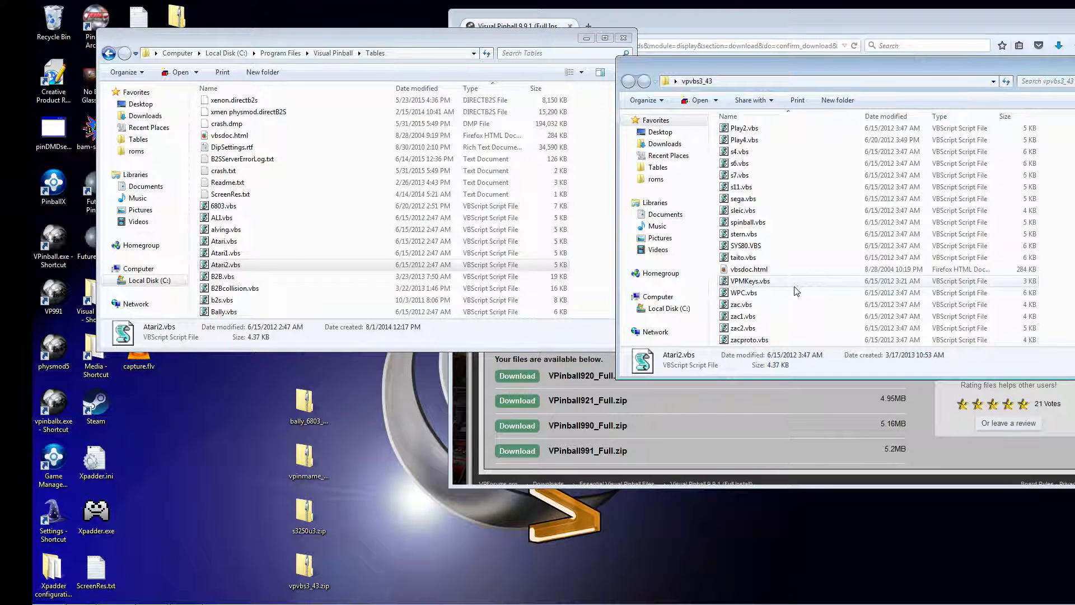
pyautogui.scroll(10, 796, 290)
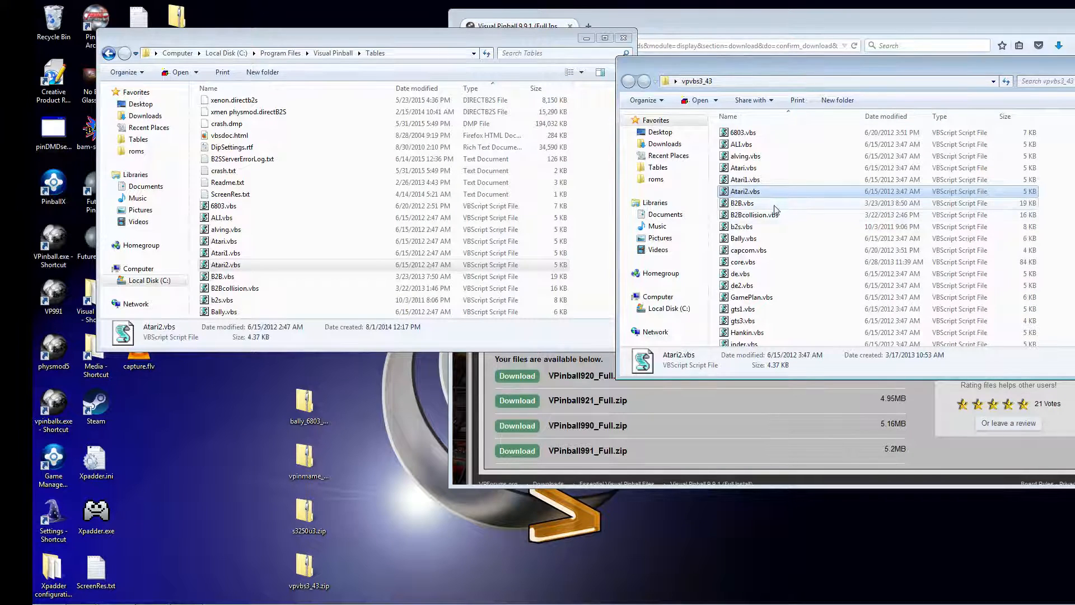
pyautogui.scroll(-10, 766, 155)
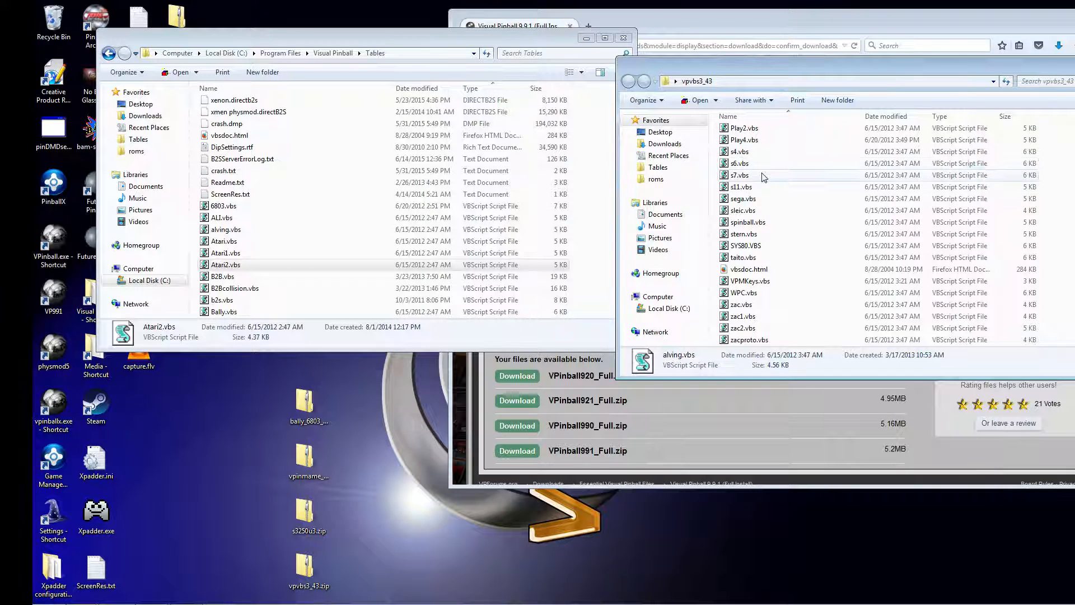
pyautogui.click(764, 177)
pyautogui.scroll(1, 764, 179)
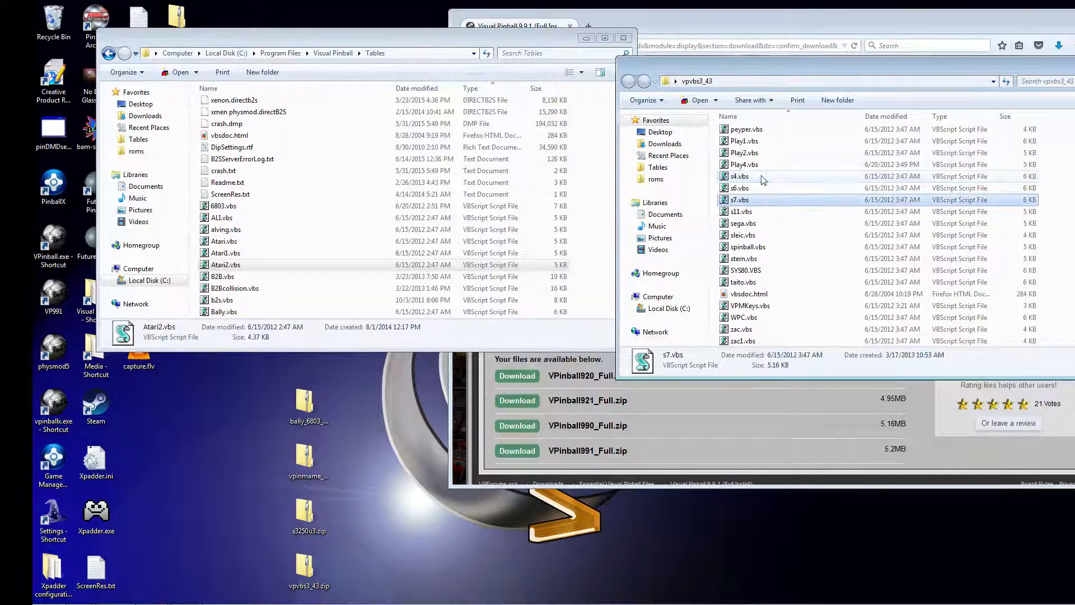
pyautogui.click(763, 177)
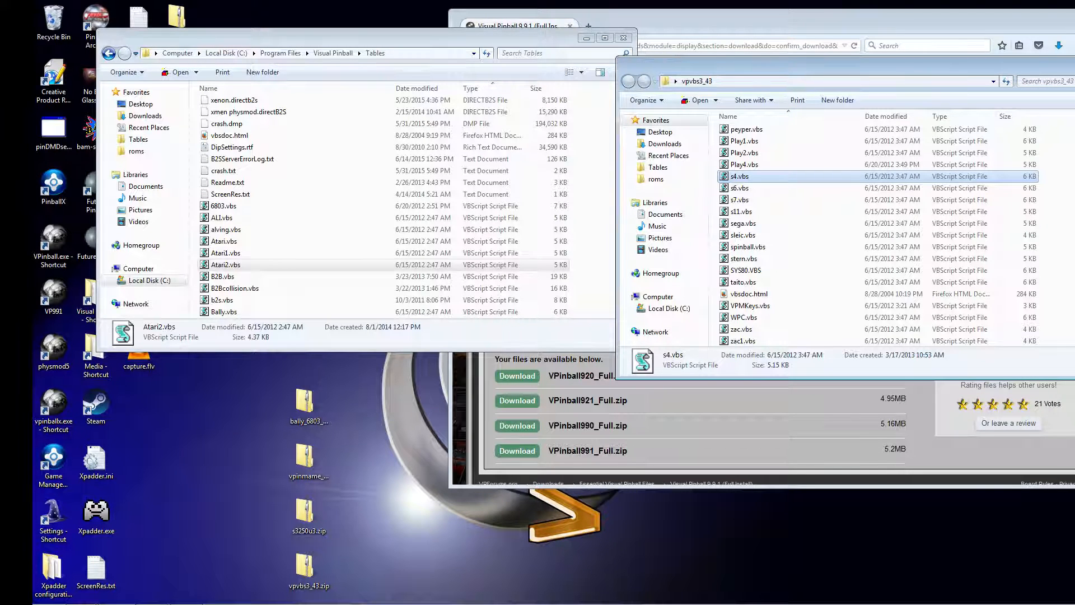
pyautogui.click(756, 261)
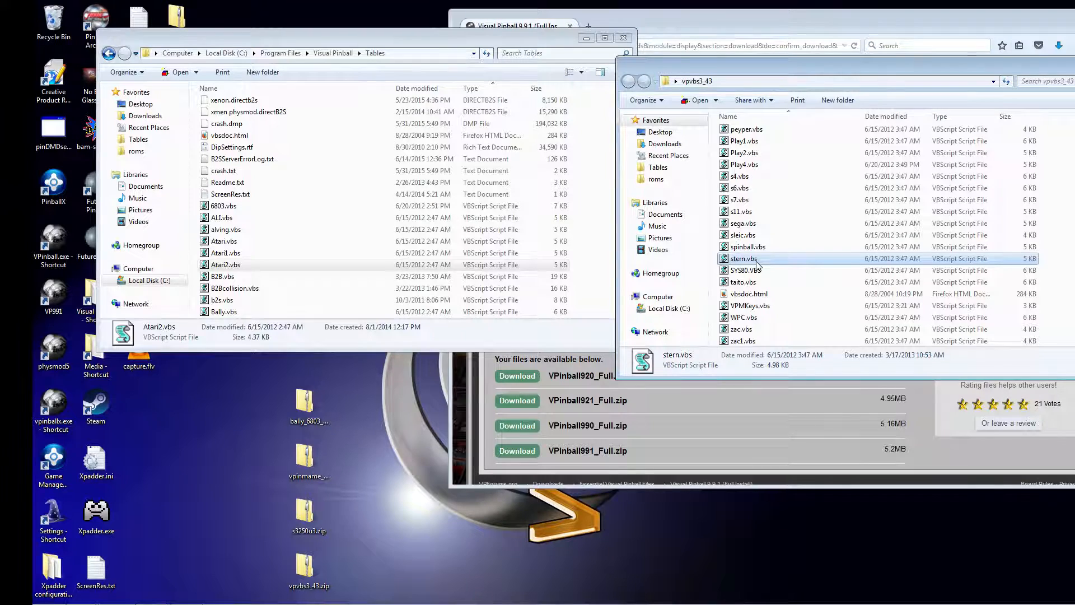
# Step: Close the extracted vpvbs3_43 folder, move the Tables window clear of the desktop folders and return to the Visual Pinball folder
pyautogui.moveTo(759, 74); pyautogui.dragTo(642, 75)
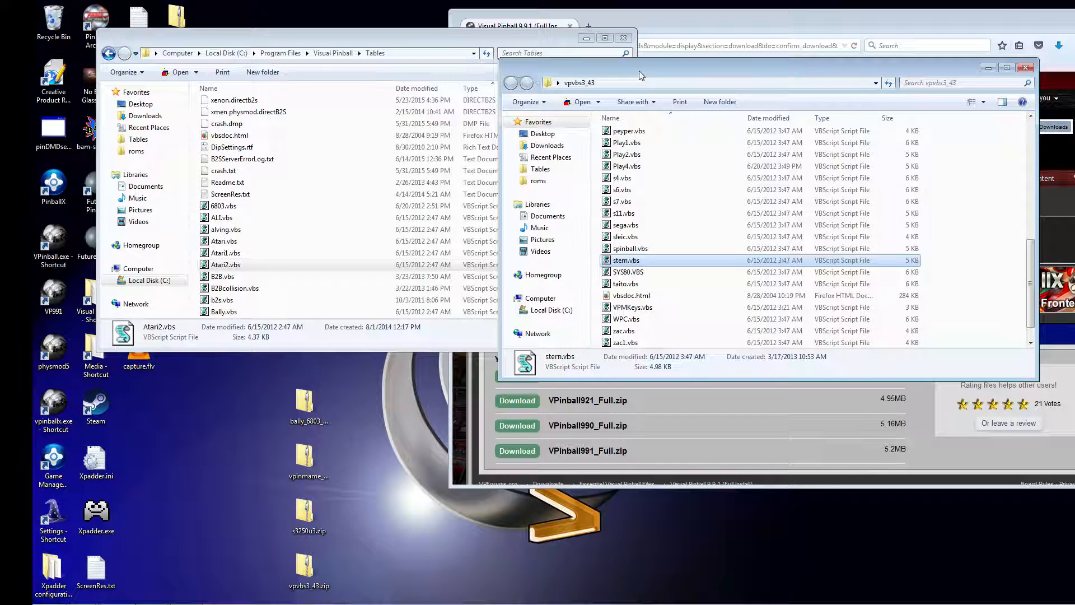
pyautogui.moveTo(673, 73); pyautogui.dragTo(714, 43)
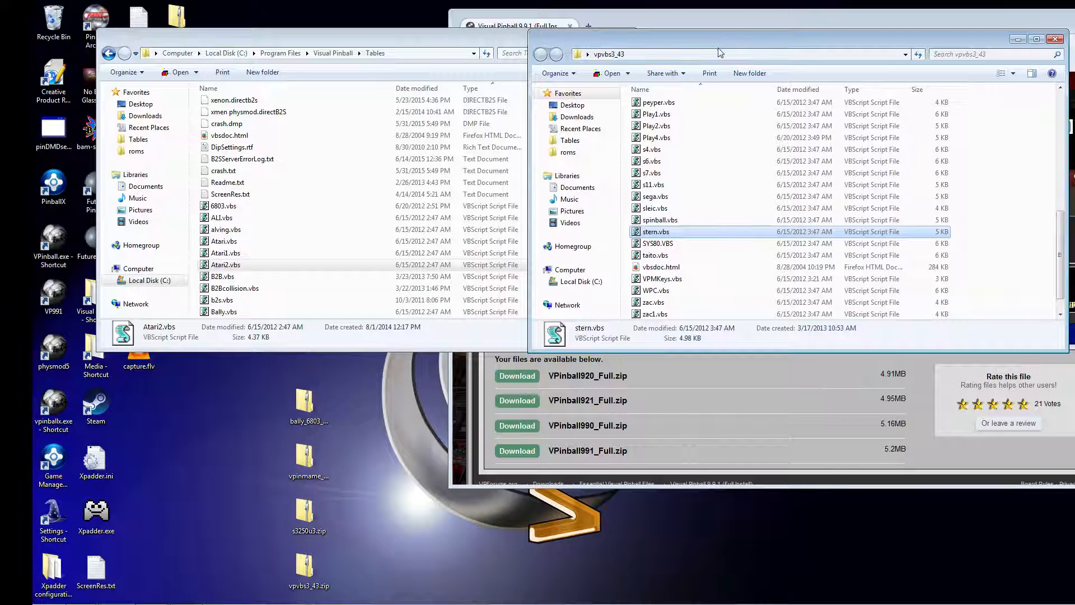
pyautogui.moveTo(809, 42); pyautogui.dragTo(780, 59)
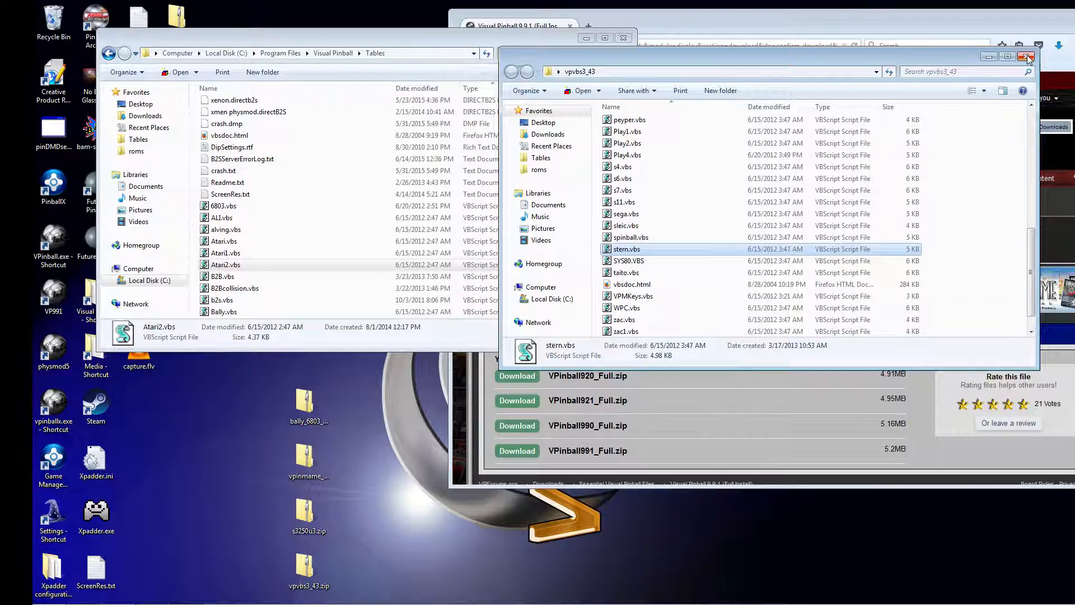
pyautogui.click(1028, 57)
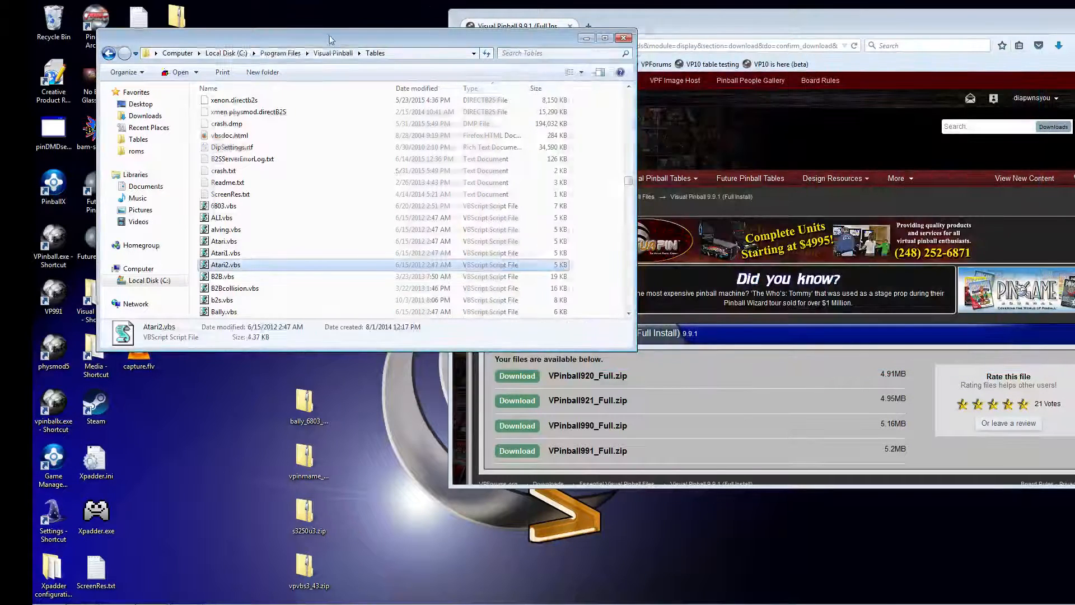
pyautogui.moveTo(330, 36); pyautogui.dragTo(717, 52)
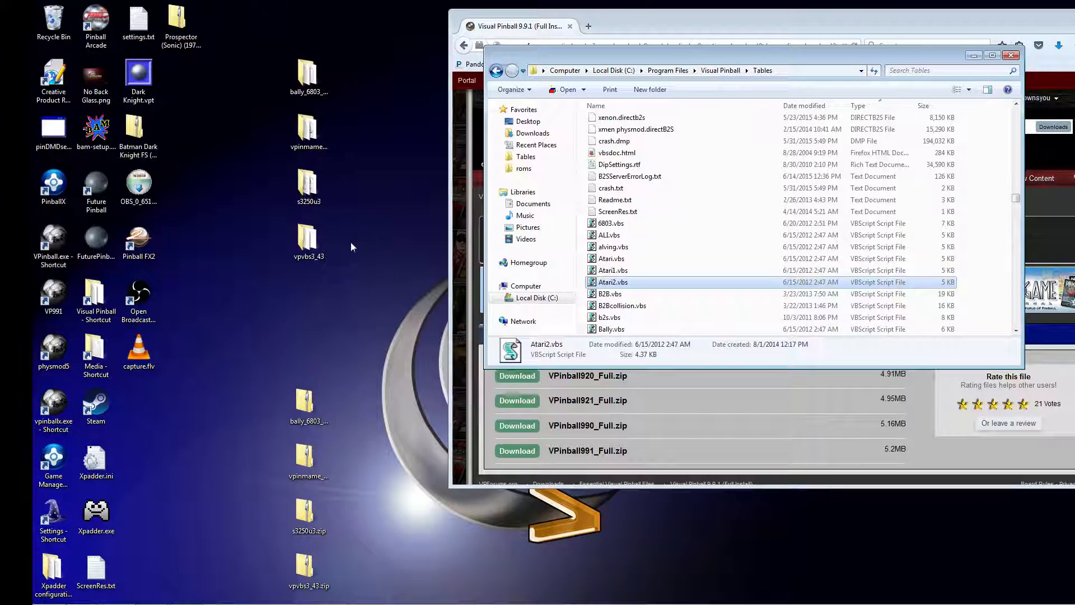
pyautogui.click(496, 71)
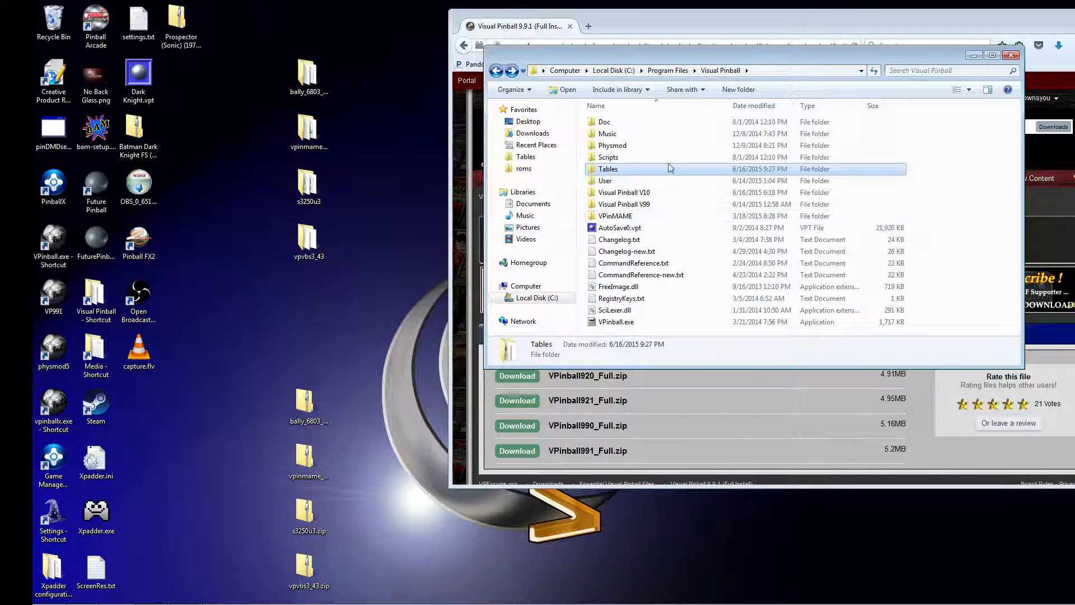
# Step: Close the Visual Pinball folder window and review the VP Cabinet Tables categories offered on the VPForums site
pyautogui.moveTo(705, 52); pyautogui.dragTo(619, 48)
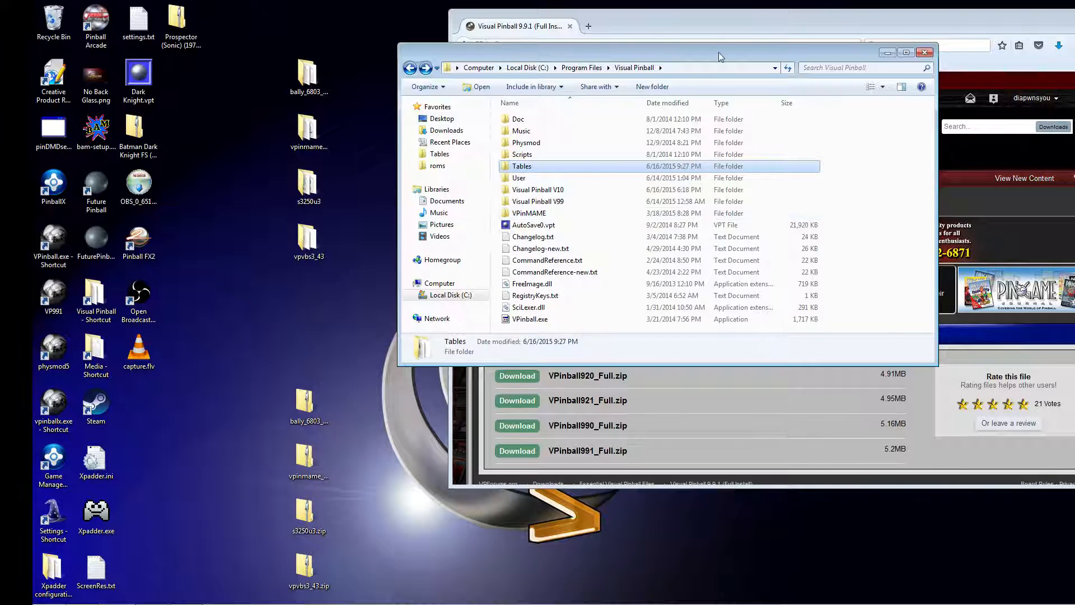
pyautogui.moveTo(718, 51); pyautogui.dragTo(644, 114)
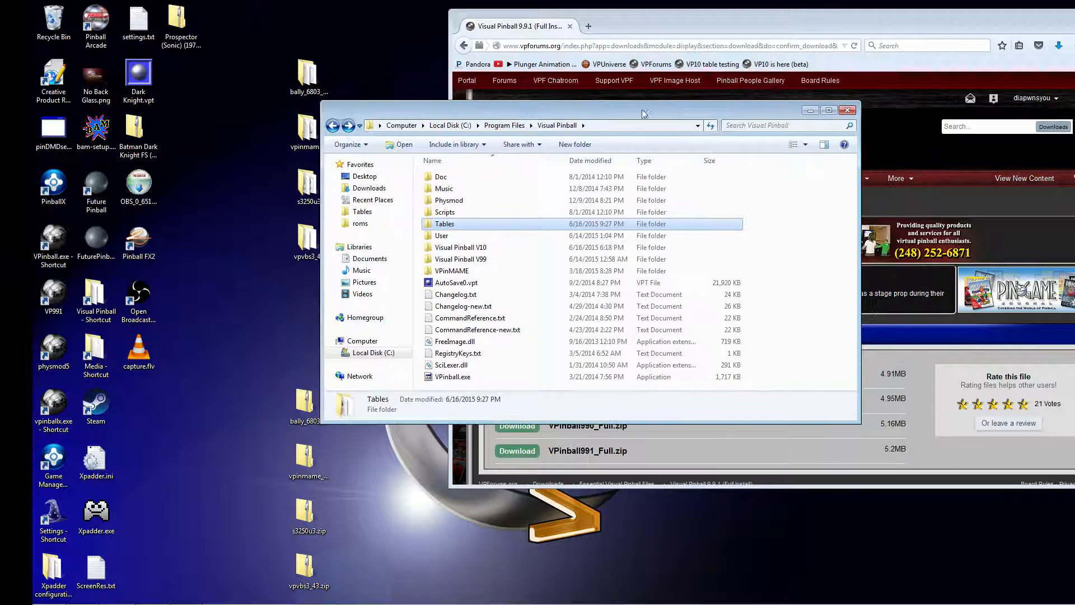
pyautogui.click(848, 110)
pyautogui.moveTo(692, 180)
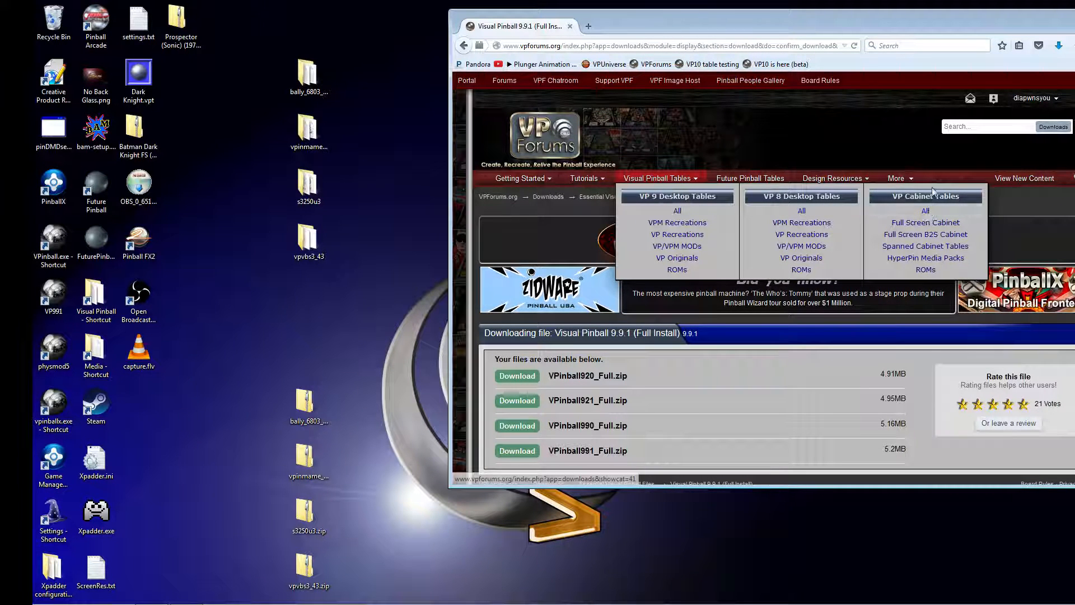
pyautogui.click(927, 213)
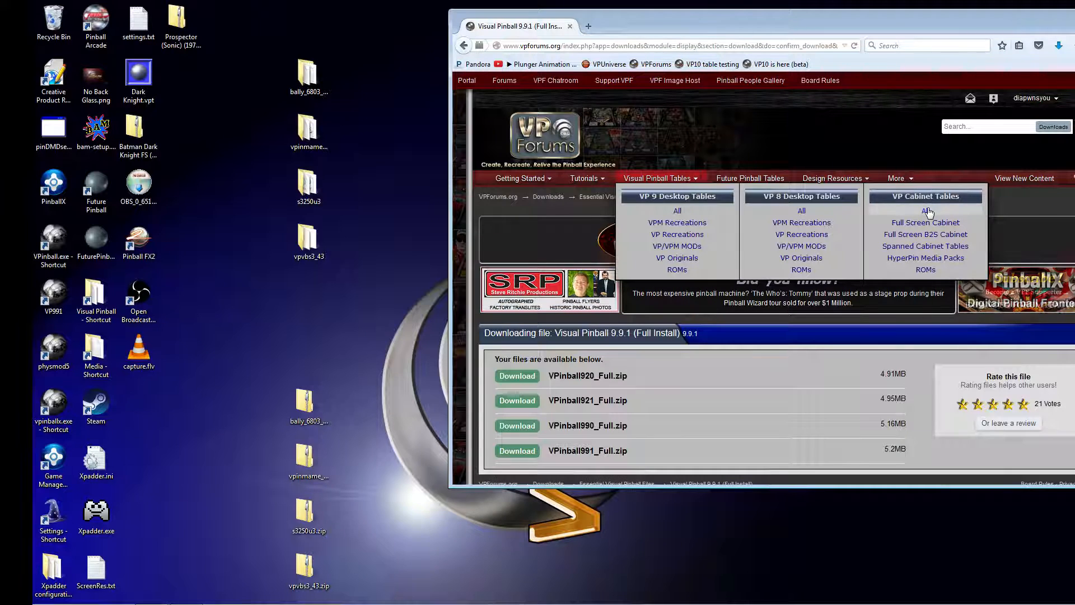
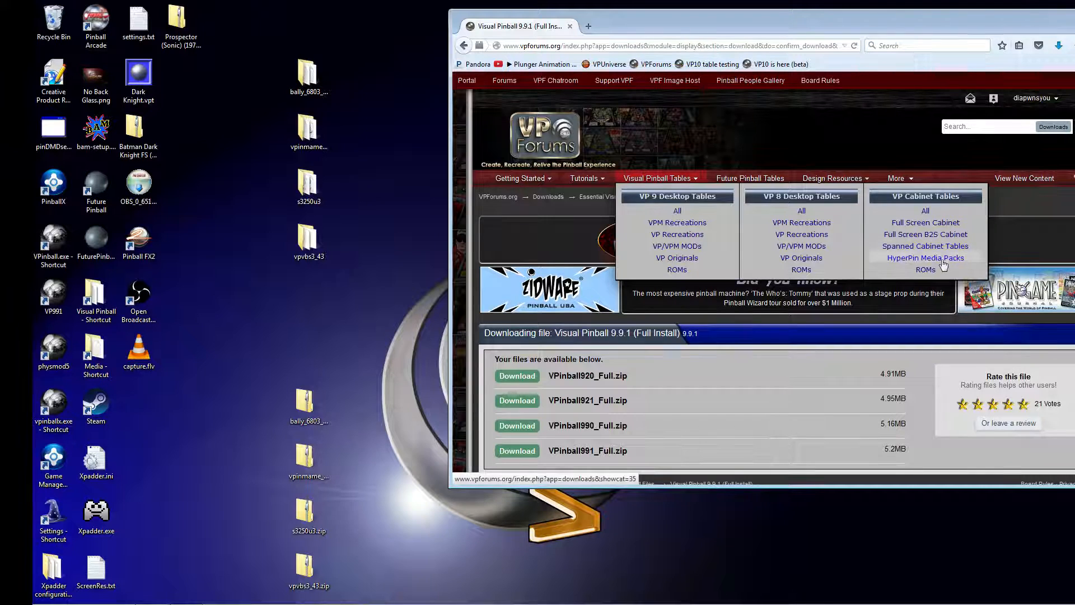
# Step: Launch the PinballX front end and browse its table wheel forward from High Speed to Jumping Jack
pyautogui.click(53, 190)
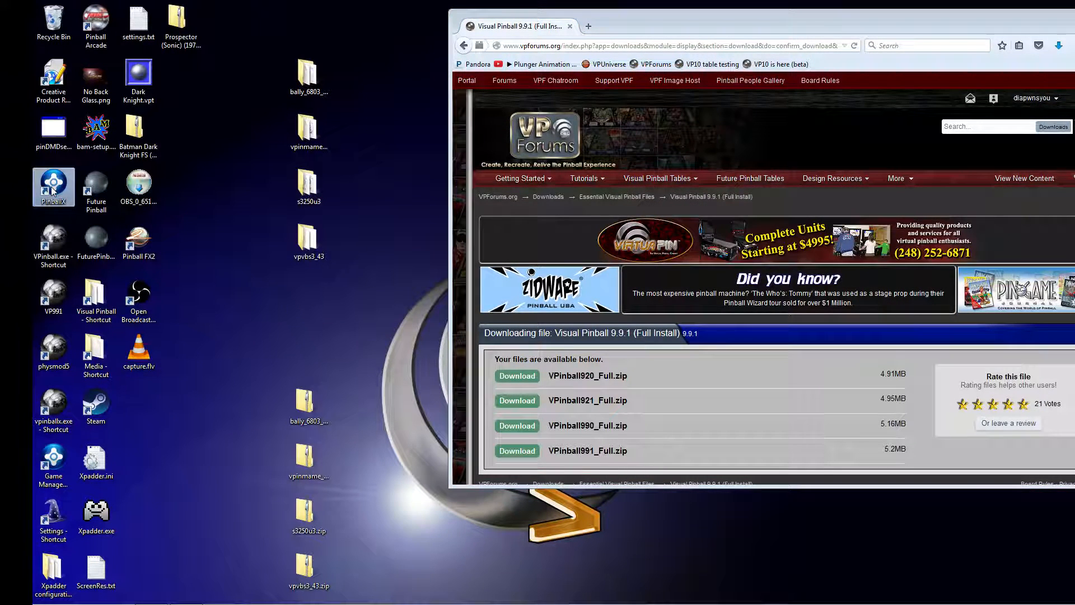
pyautogui.doubleClick(53, 191)
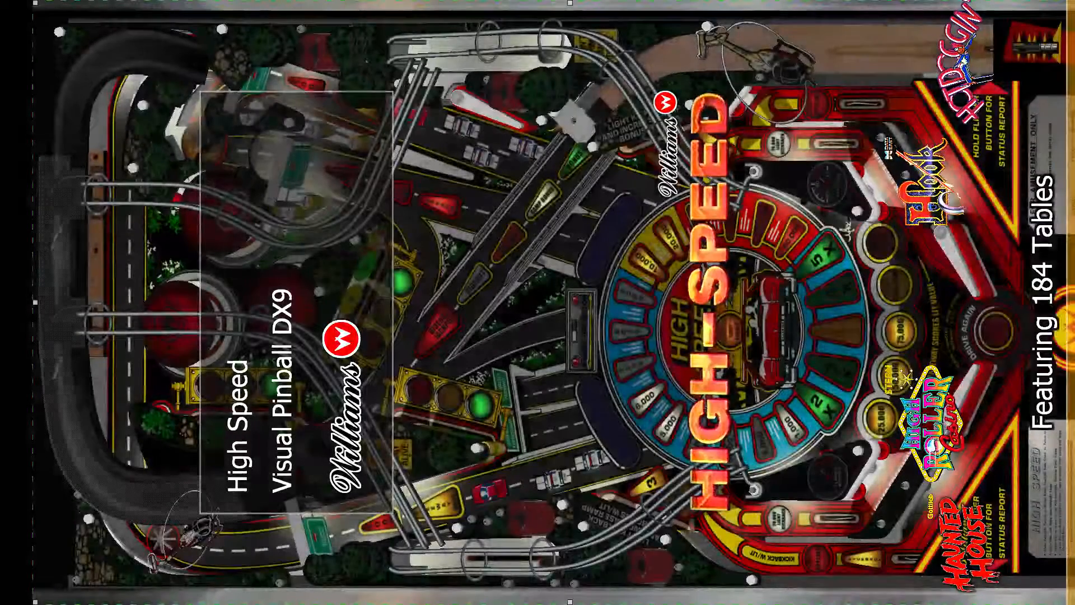
pyautogui.press('Shift_R')
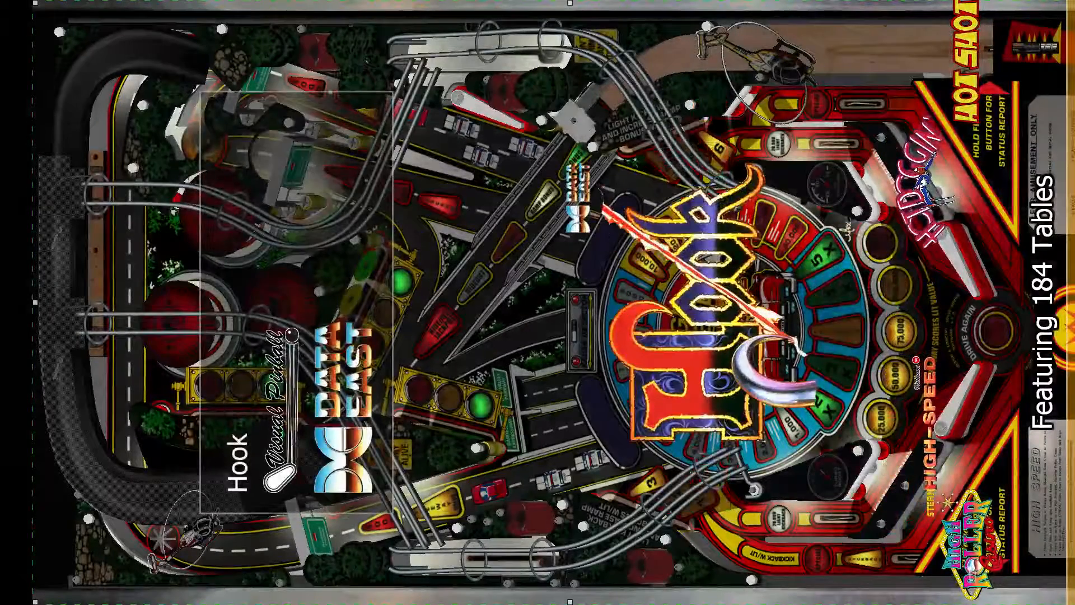
pyautogui.press('Shift_R')
pyautogui.press('Shift_R')
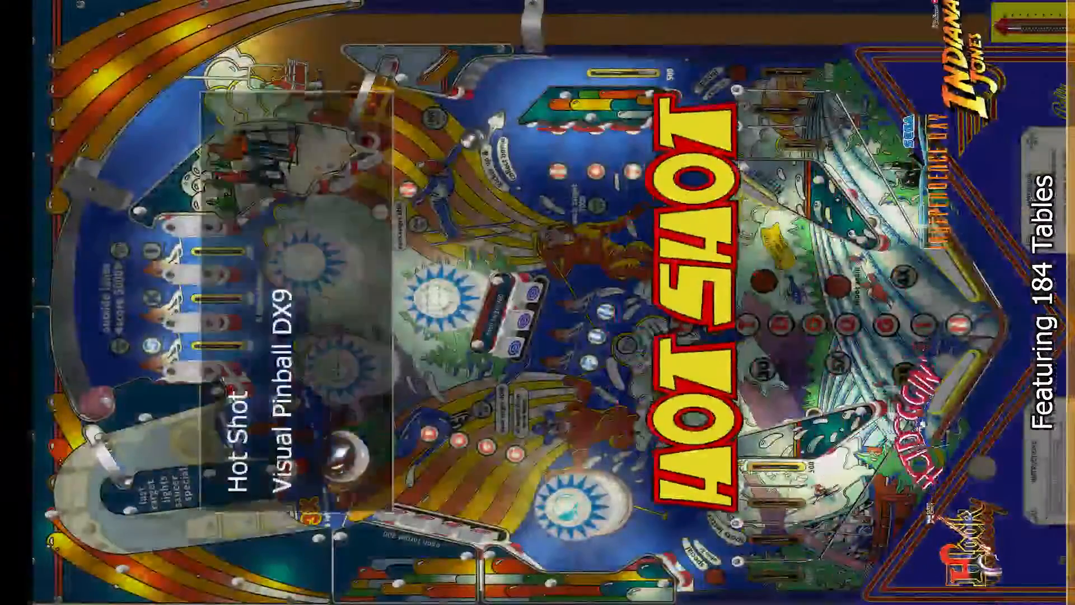
pyautogui.press('Shift_R')
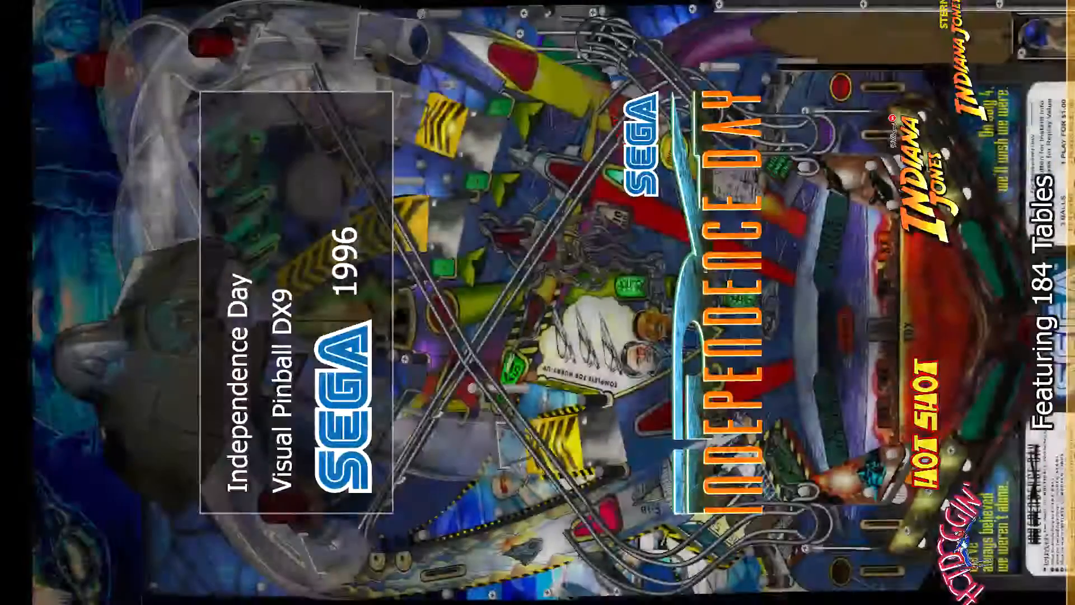
pyautogui.press('Shift_R')
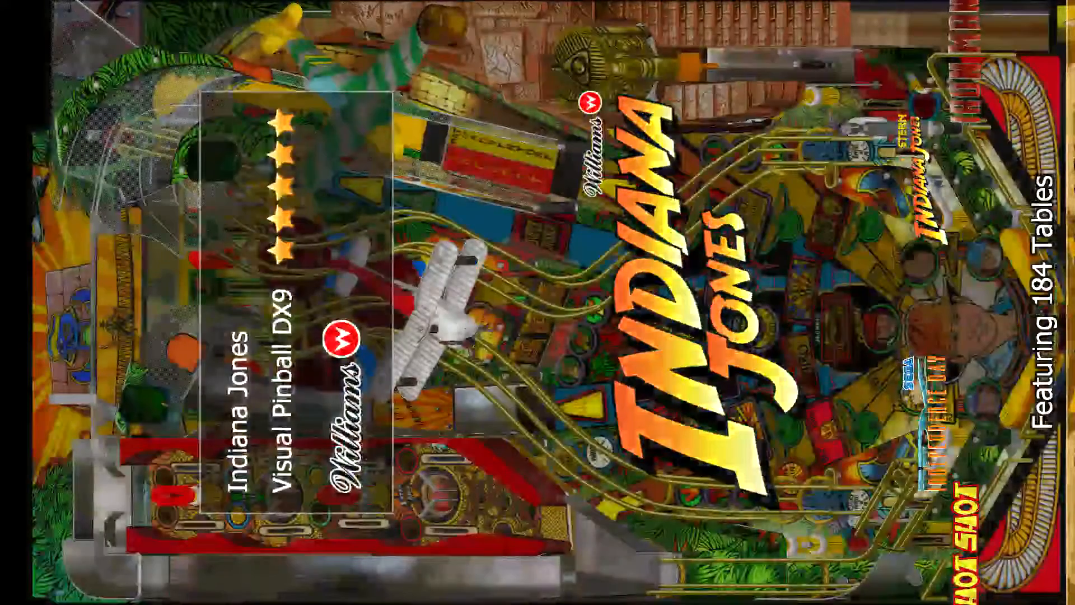
pyautogui.press('Shift_R')
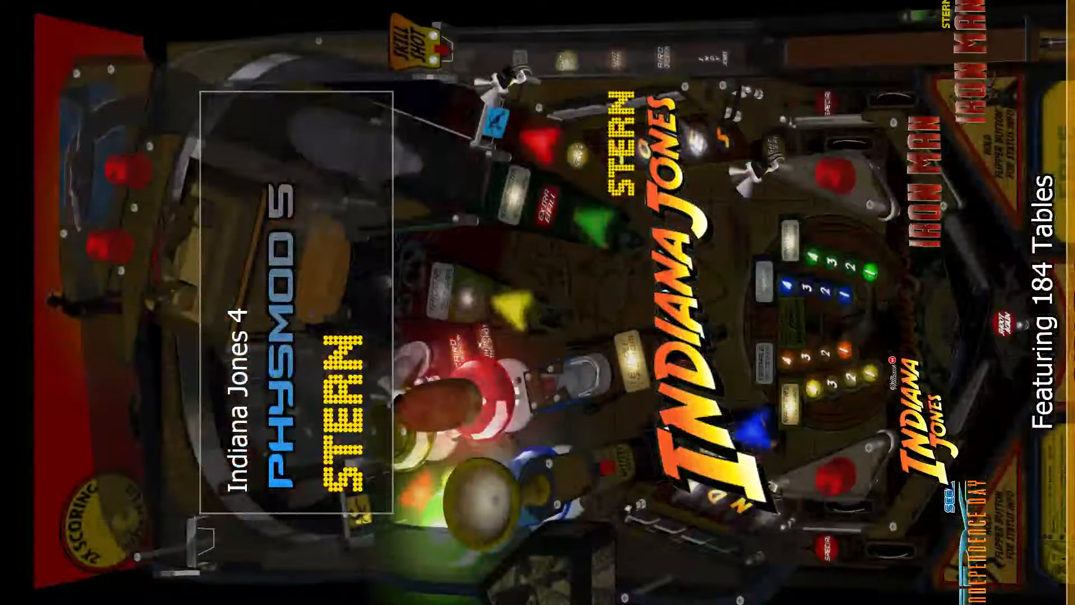
pyautogui.press('Shift_R')
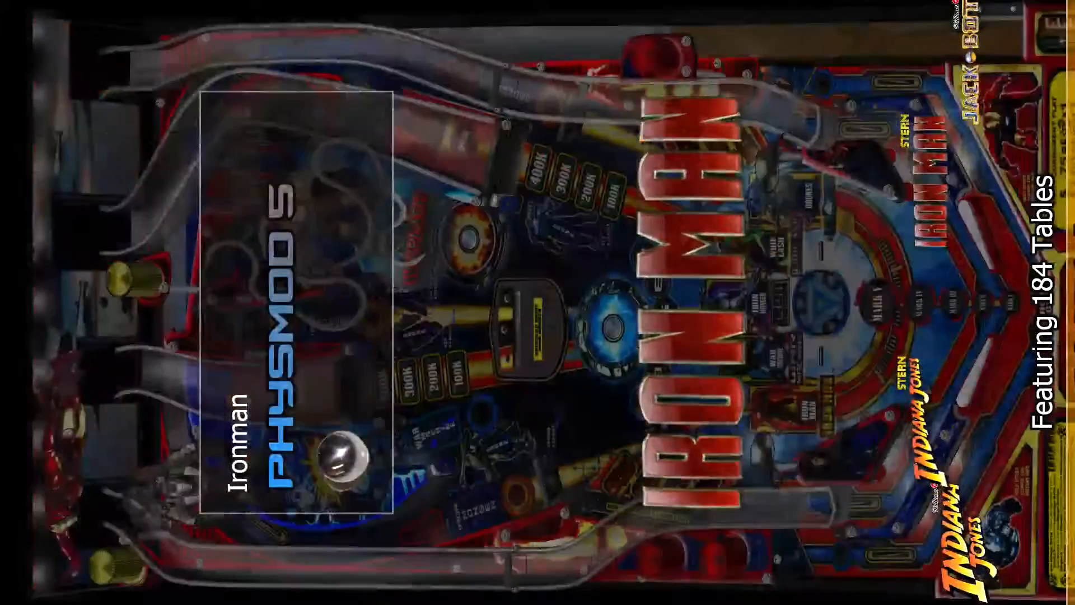
pyautogui.press('Shift_R')
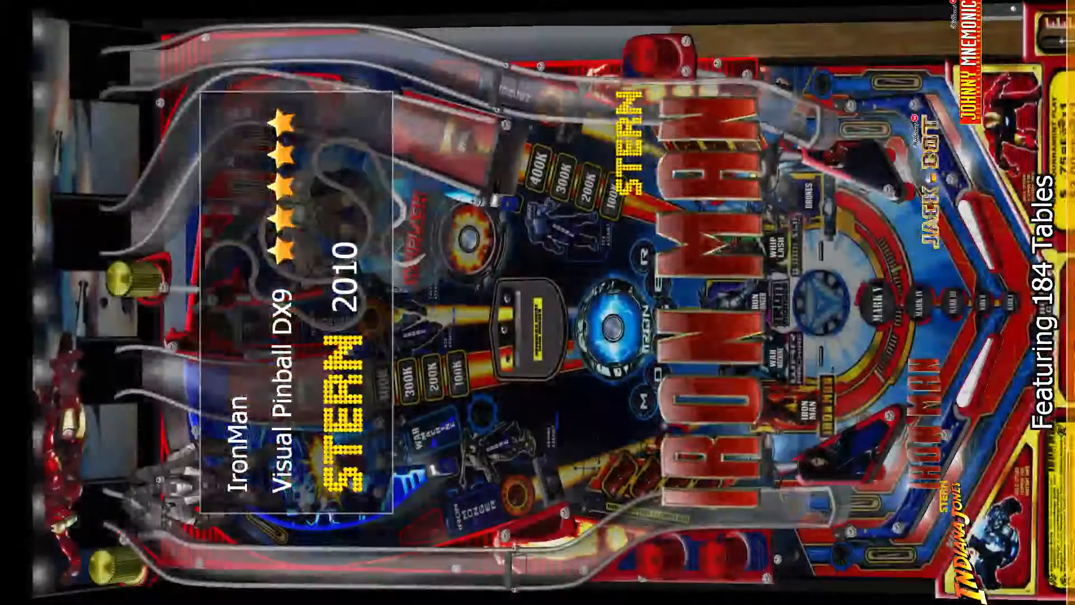
pyautogui.press('Shift_R')
pyautogui.press('Shift_R')
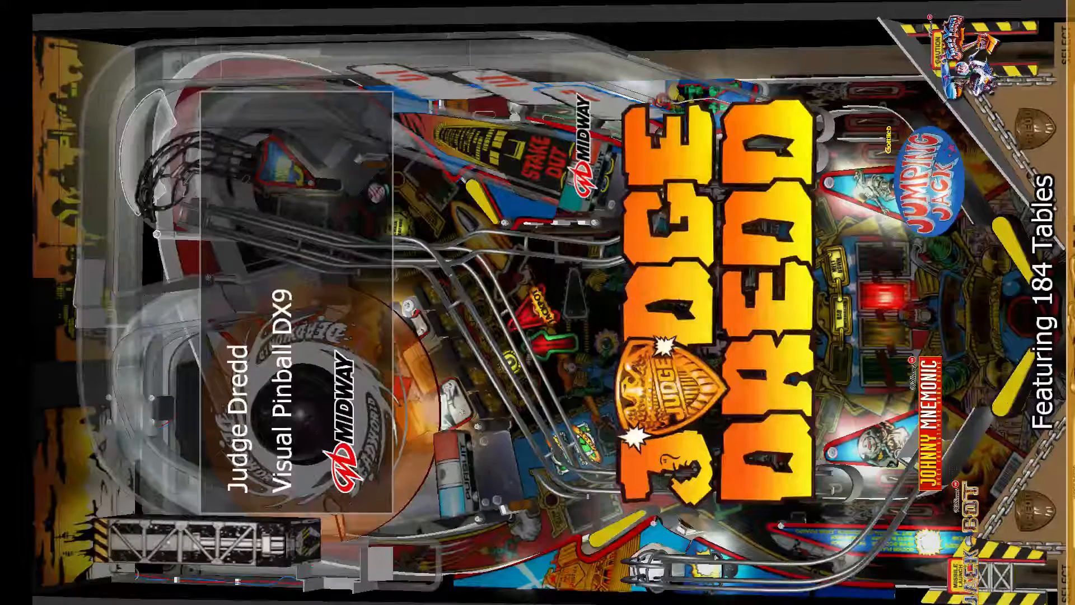
pyautogui.press('Shift_R')
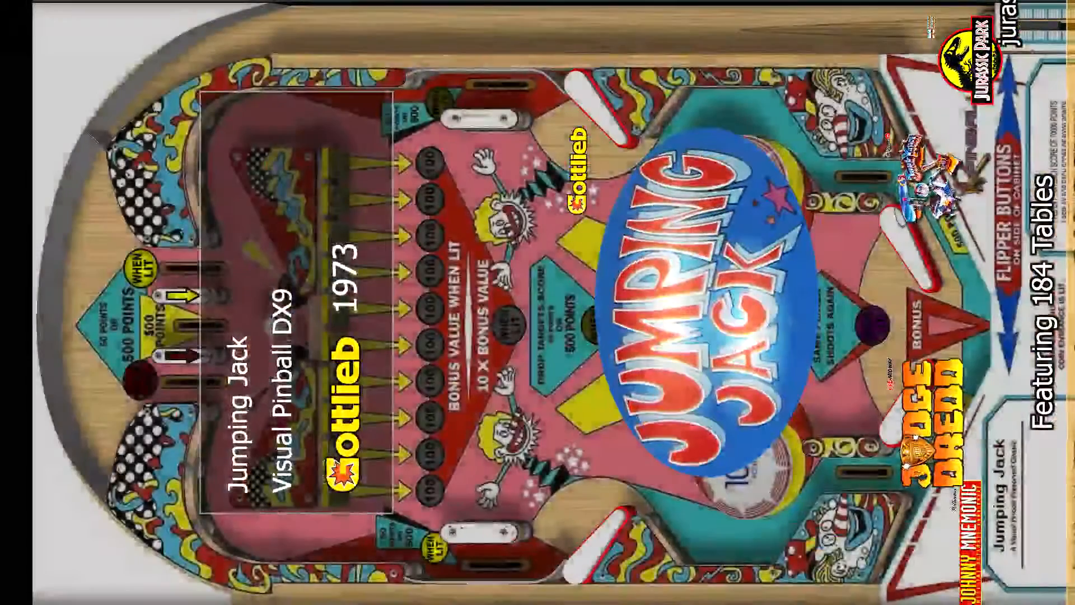
pyautogui.press('Escape')
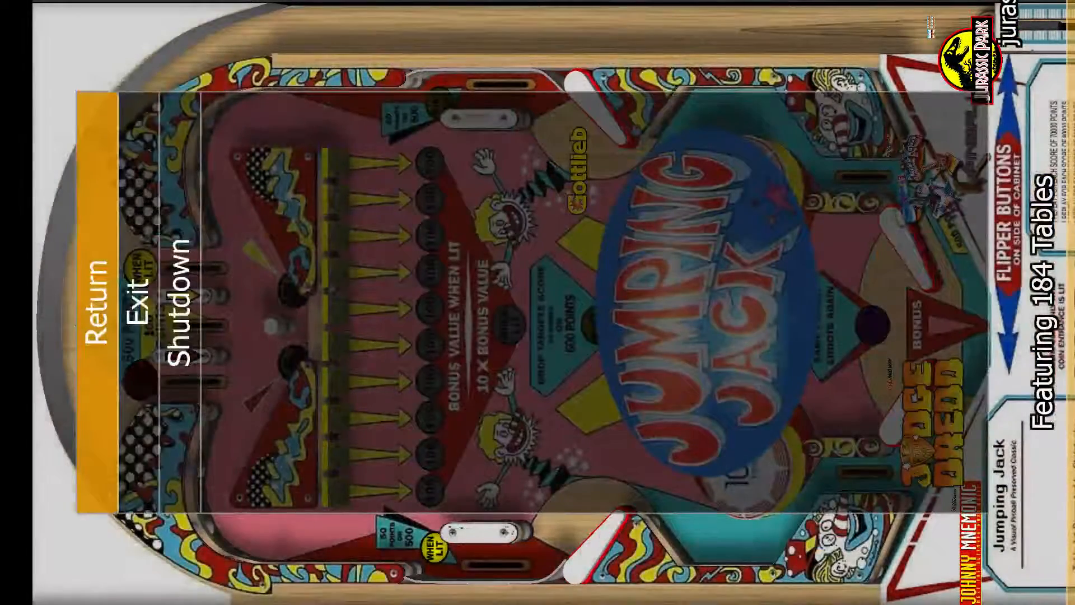
pyautogui.press('Shift_R')
pyautogui.press('Escape')
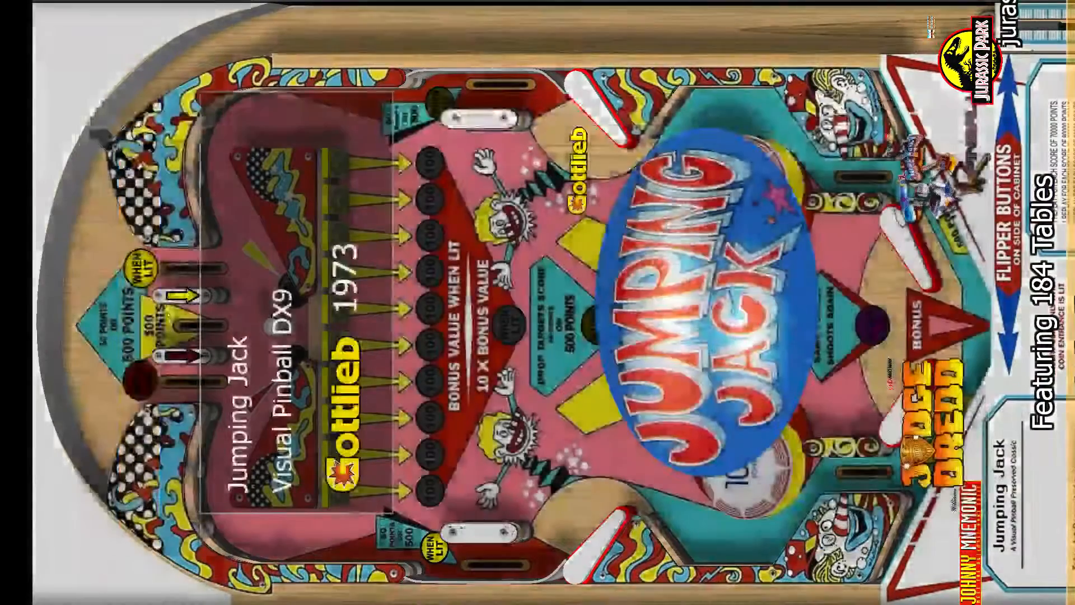
# Step: Browse back and forth between Junk Yard and Jurassic Park on the wheel, stopping at Jurassic Park
pyautogui.press('Shift_R')
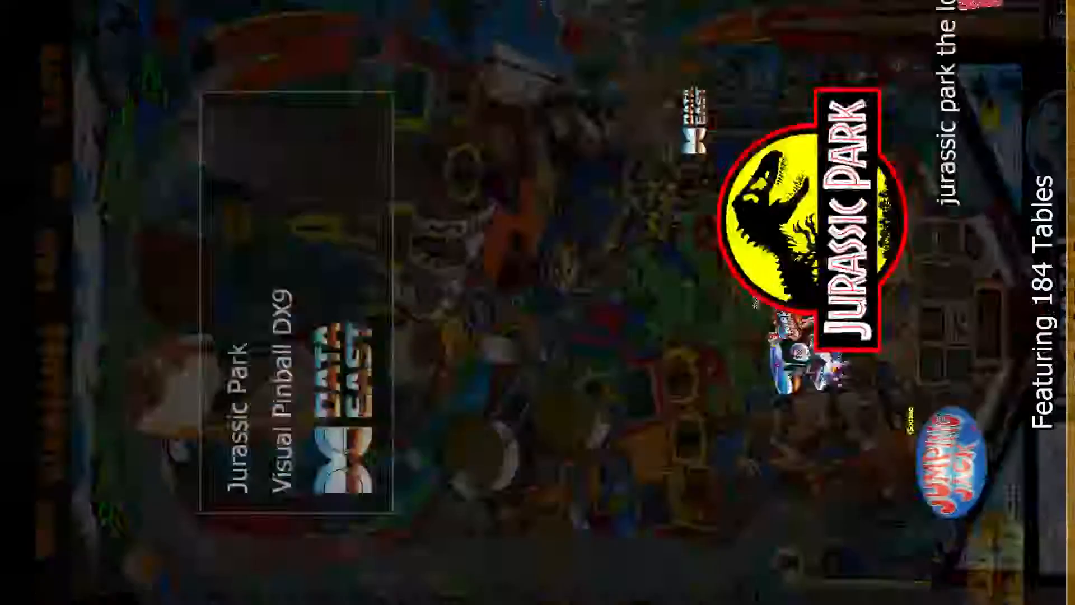
pyautogui.press('Shift_L')
pyautogui.press('Shift_L')
pyautogui.press('Shift_R')
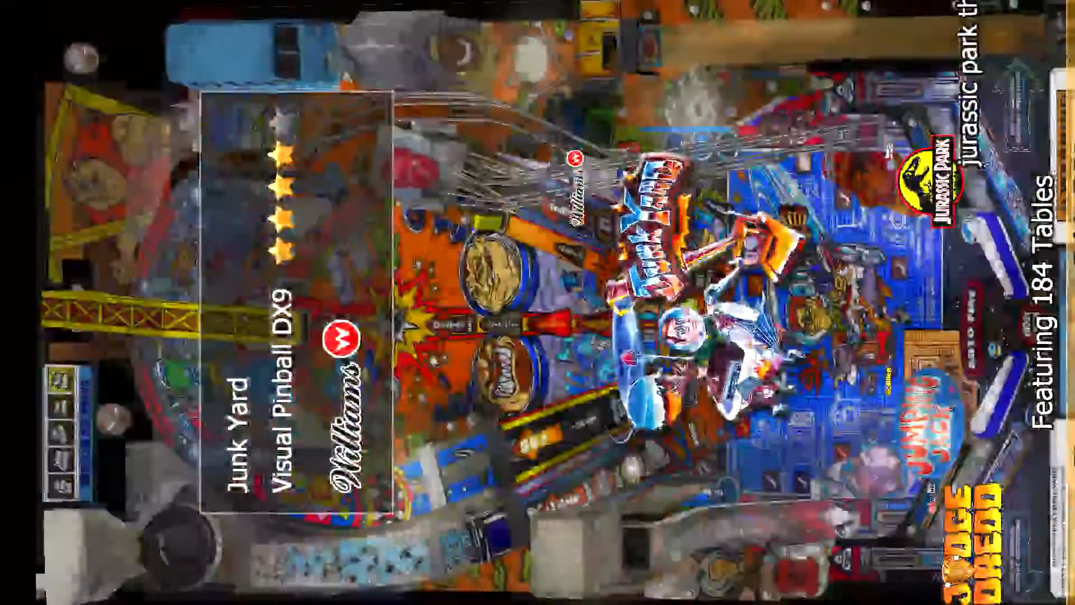
pyautogui.press('Shift_R')
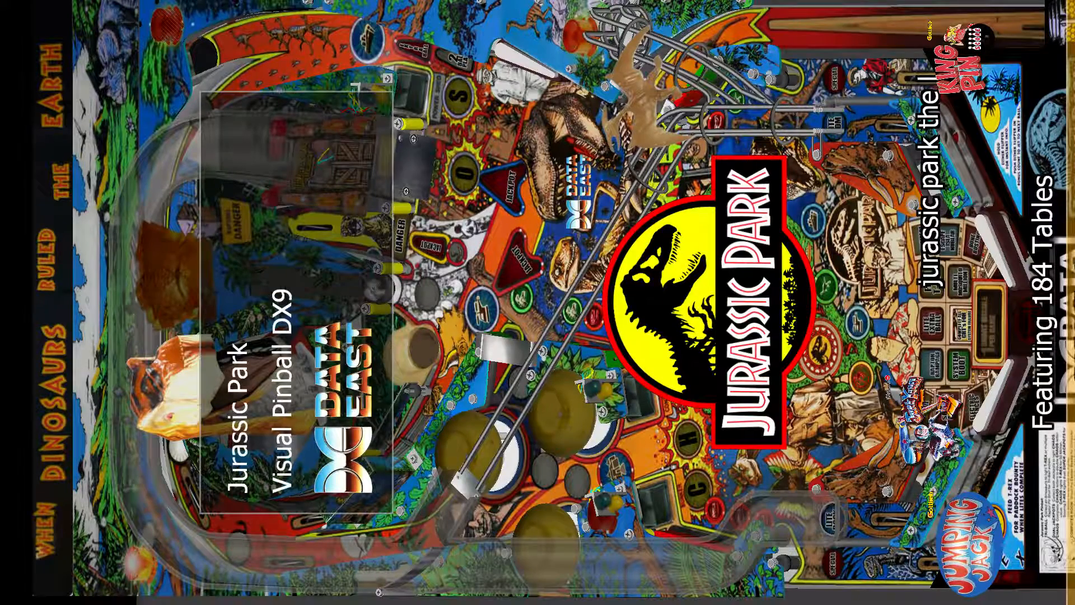
# Step: Browse the table wheel backward from Jurassic Park through Judge Dredd and Indiana Jones to Full
pyautogui.press('Left')
pyautogui.press('Left')
pyautogui.press('Left')
pyautogui.press('Left')
pyautogui.press('Left')
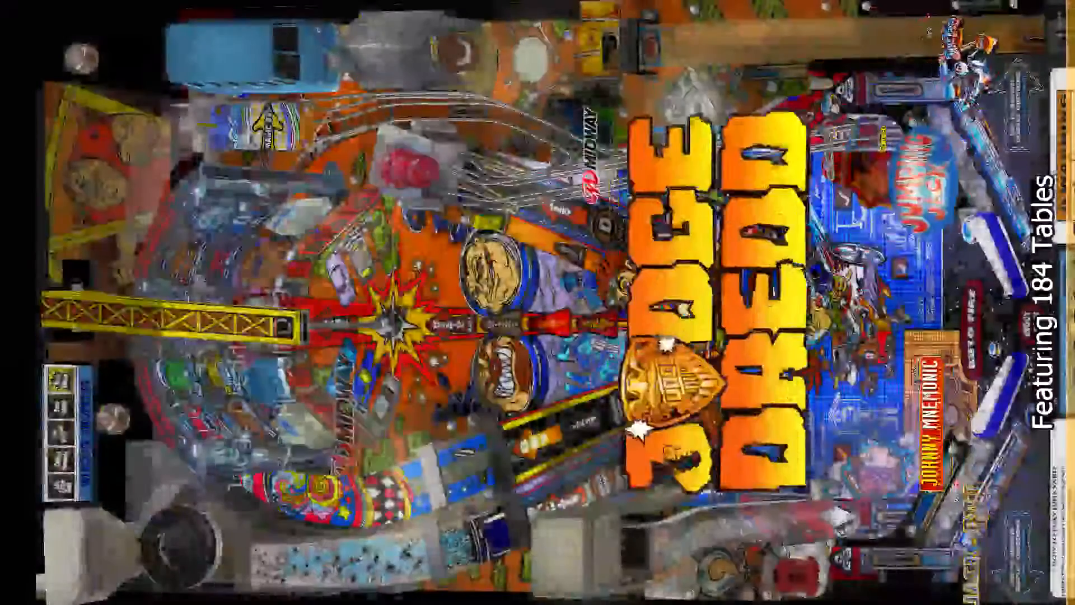
pyautogui.press('Left')
pyautogui.press('Left')
pyautogui.press('Left')
pyautogui.press('Left')
pyautogui.press('Left')
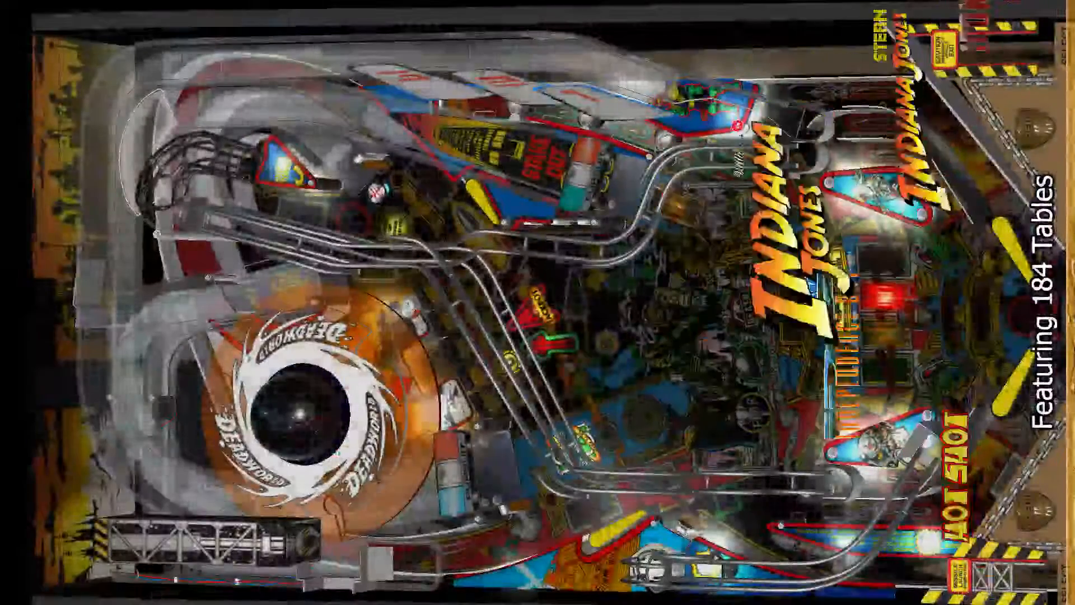
pyautogui.press('Left')
pyautogui.press('Left')
pyautogui.press('Left')
pyautogui.press('Left')
pyautogui.press('Left')
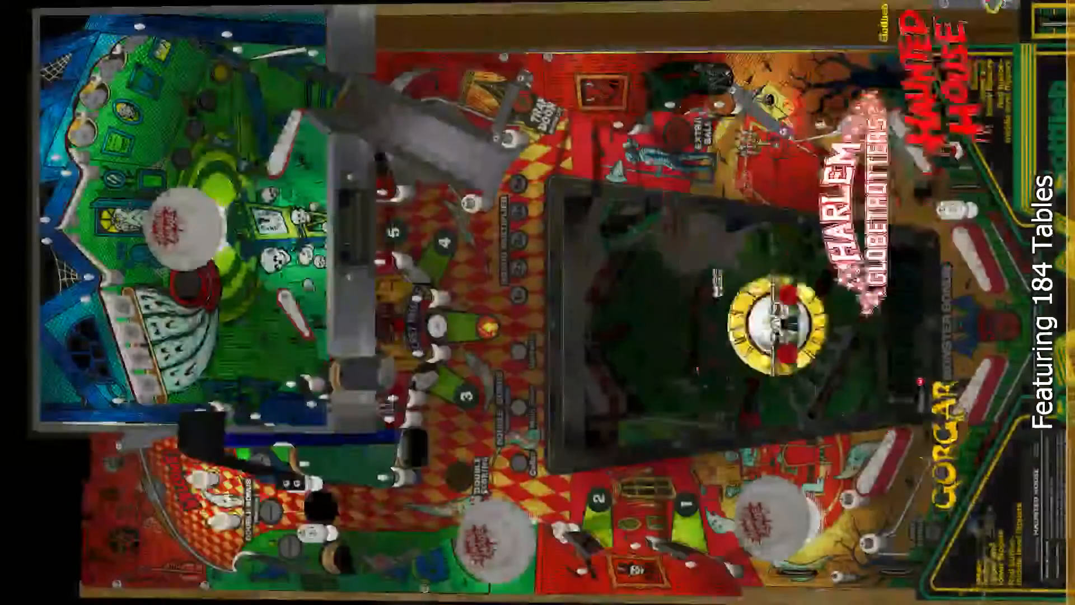
pyautogui.press('Left')
pyautogui.press('Left')
pyautogui.press('Left')
pyautogui.press('Left')
pyautogui.press('Left')
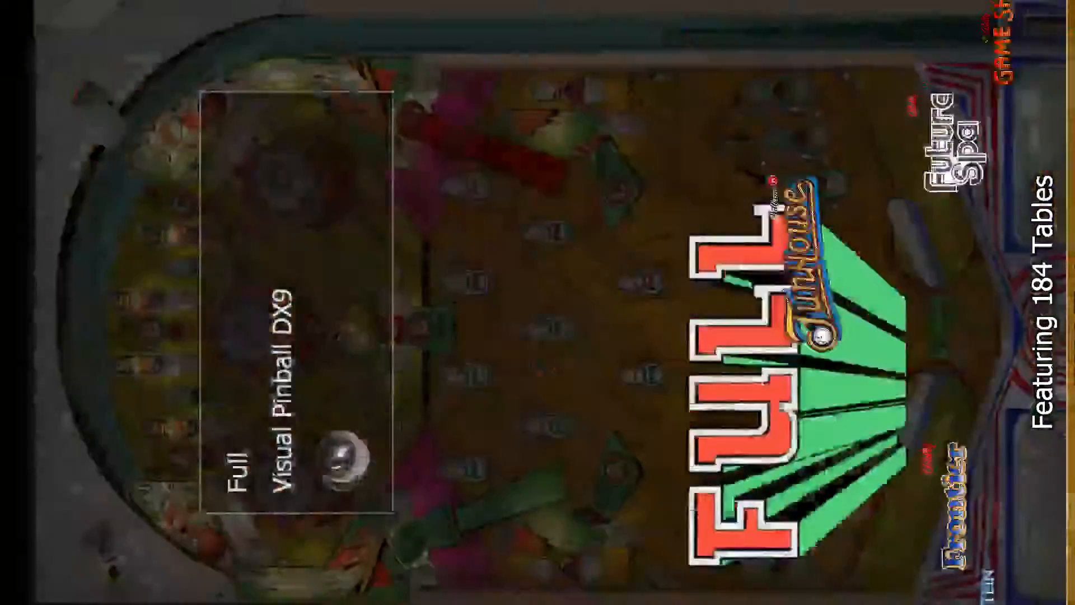
# Step: Look through the tables between Funhouse and Fish Tales on the wheel, stopping at Frankenstein
pyautogui.press('Right')
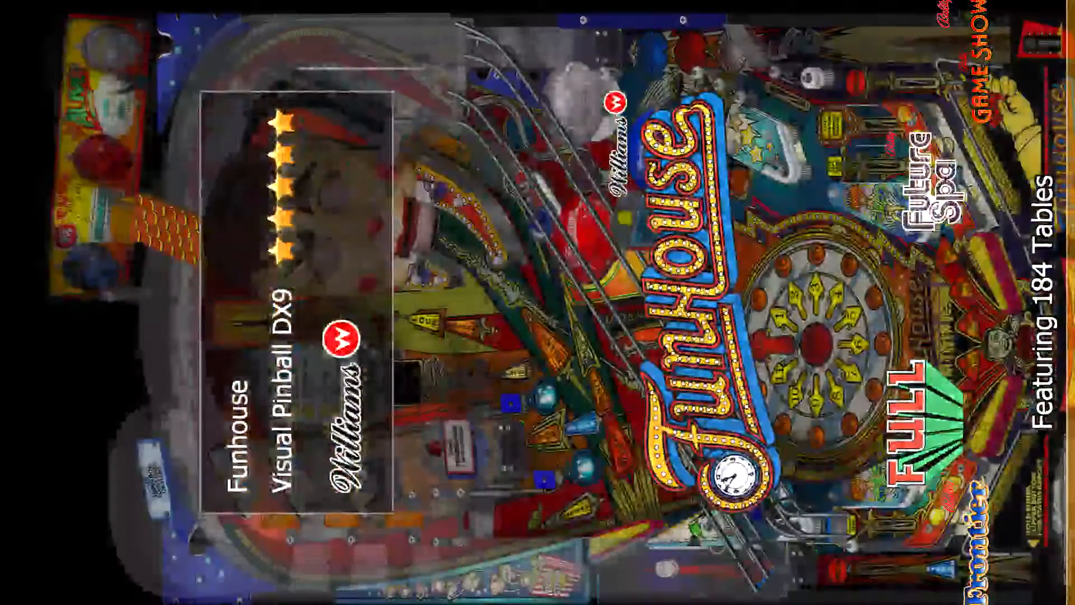
pyautogui.press('Left')
pyautogui.press('Left')
pyautogui.press('Left')
pyautogui.press('Left')
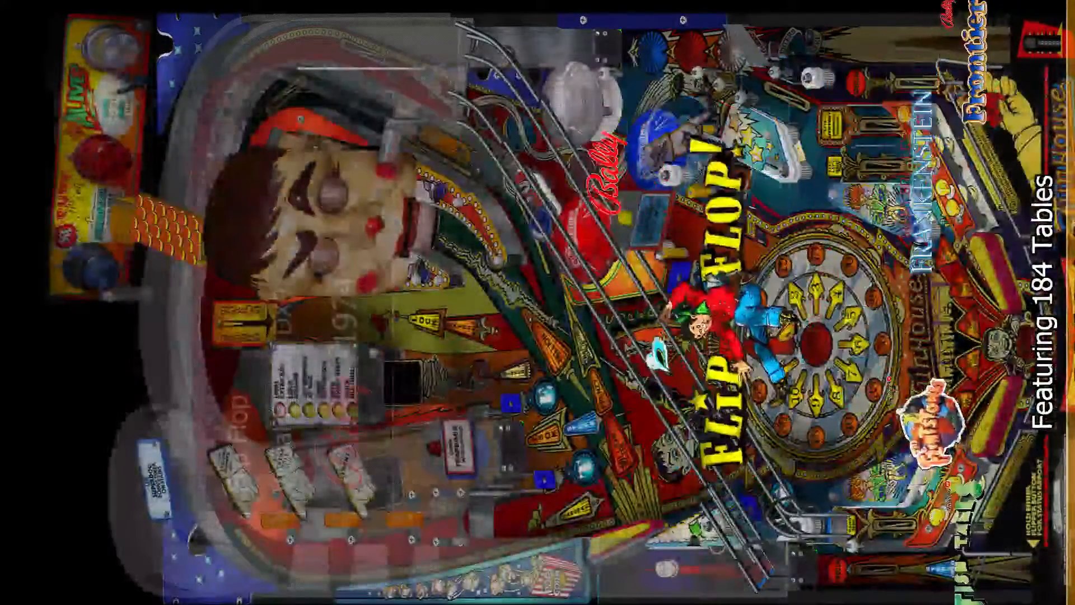
pyautogui.press('Left')
pyautogui.press('Right')
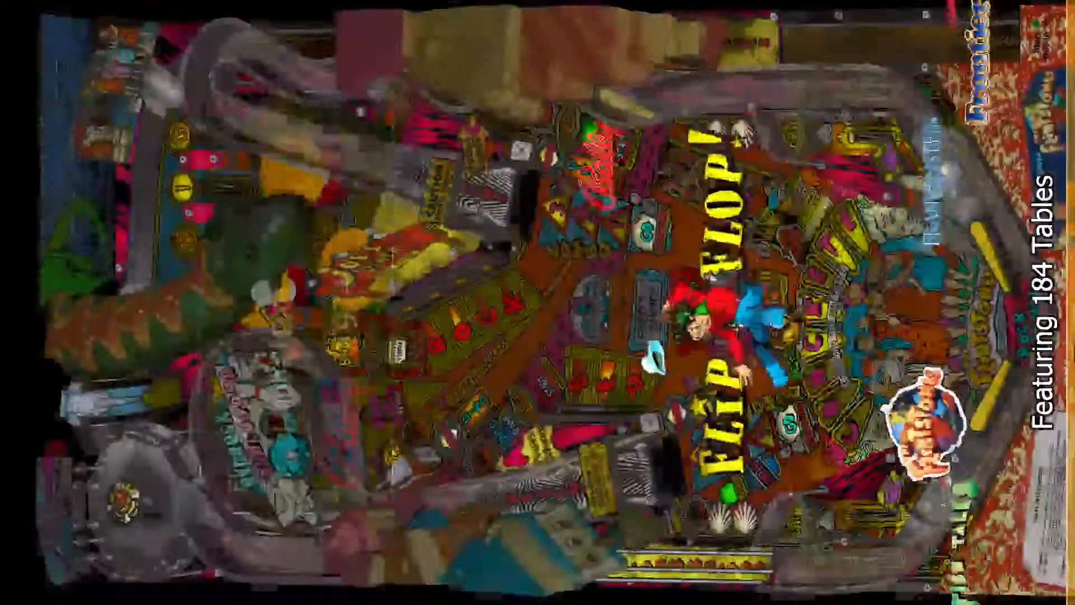
pyautogui.press('Left')
pyautogui.press('Left')
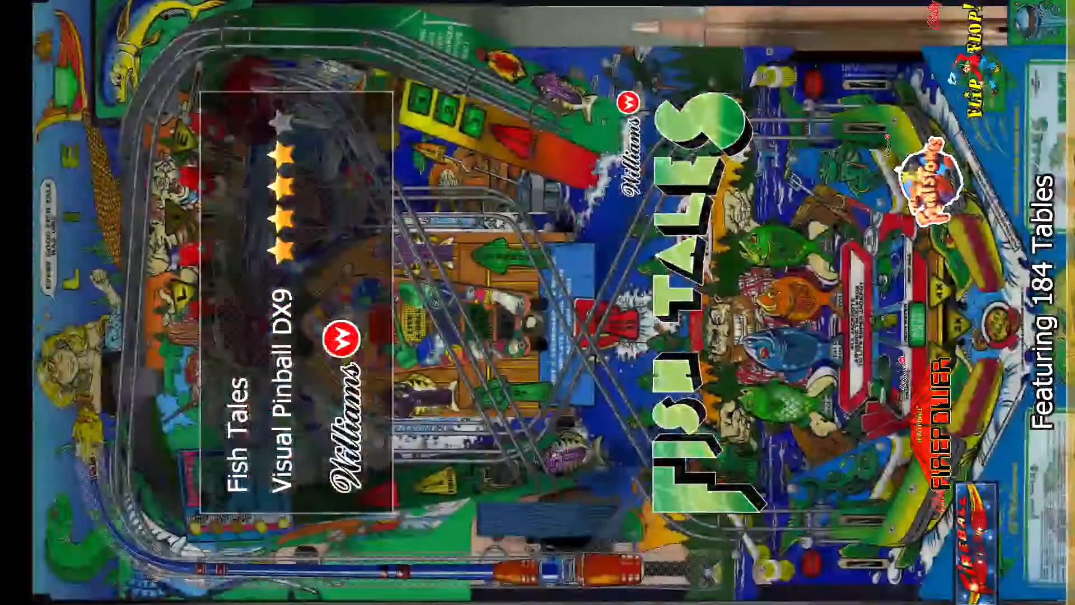
pyautogui.press('Right')
pyautogui.press('Right')
pyautogui.press('Right')
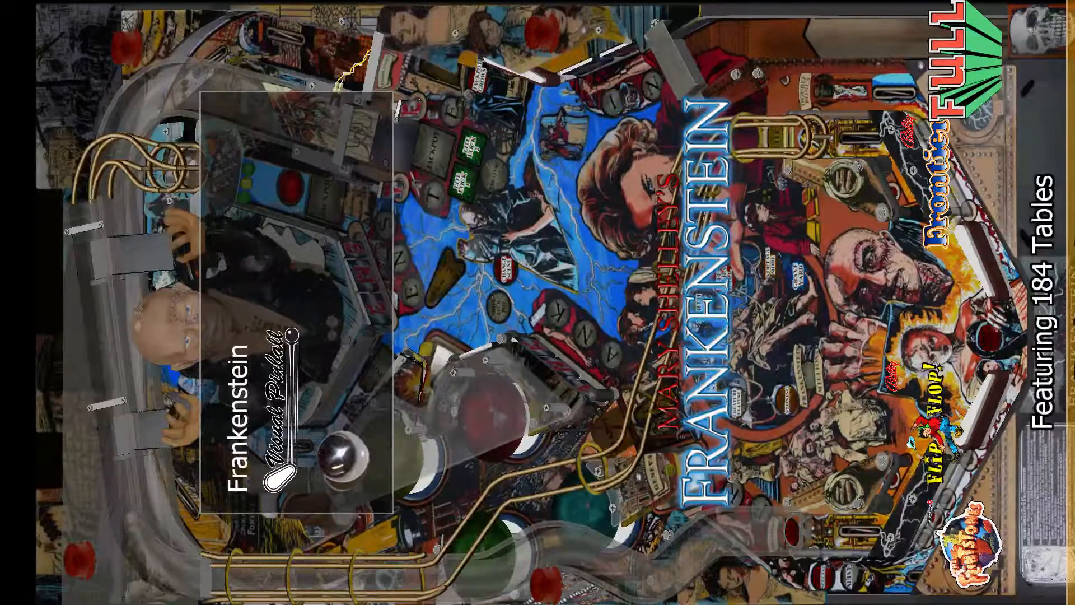
# Step: Exit PinballX and return to the desktop
pyautogui.press('Escape')
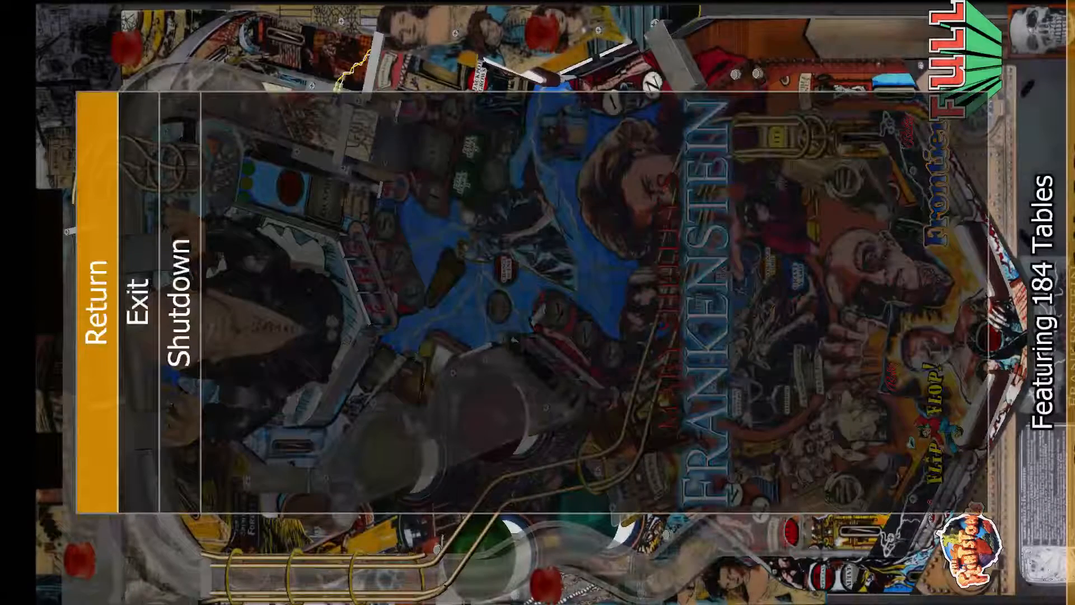
pyautogui.press('Down')
pyautogui.press('Return')
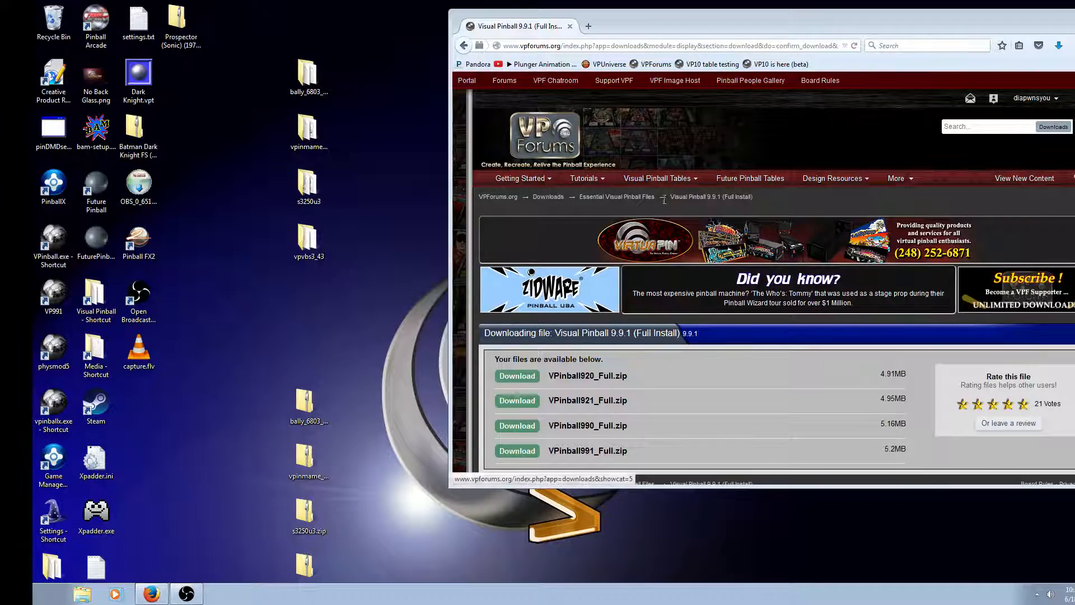
# Step: Open the listing of all VP Cabinet Tables on VPForums and reposition the browser window so the whole page width is visible
pyautogui.click(693, 178)
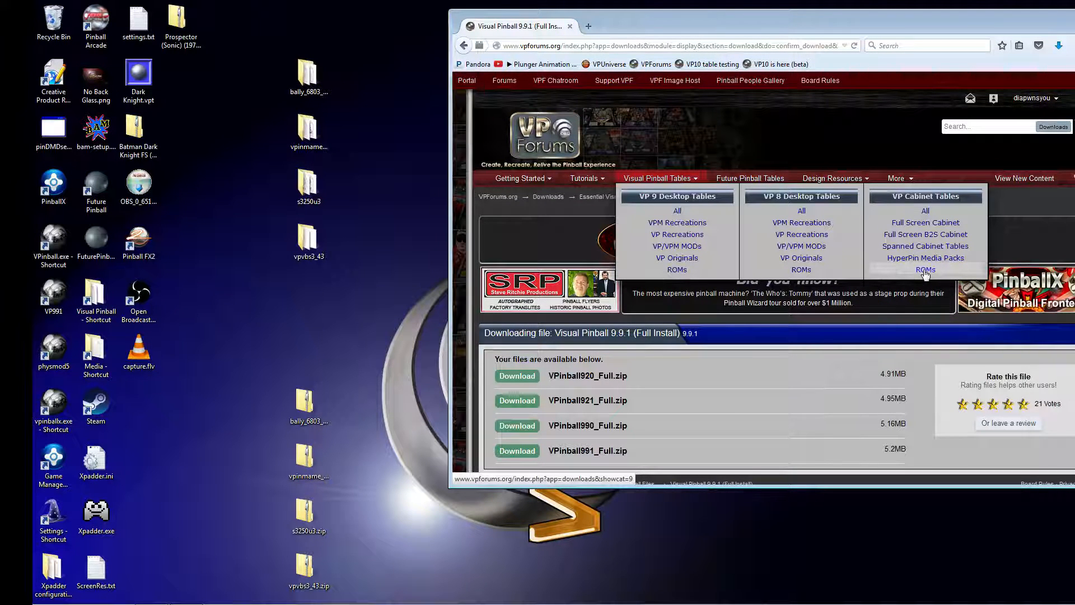
pyautogui.click(919, 212)
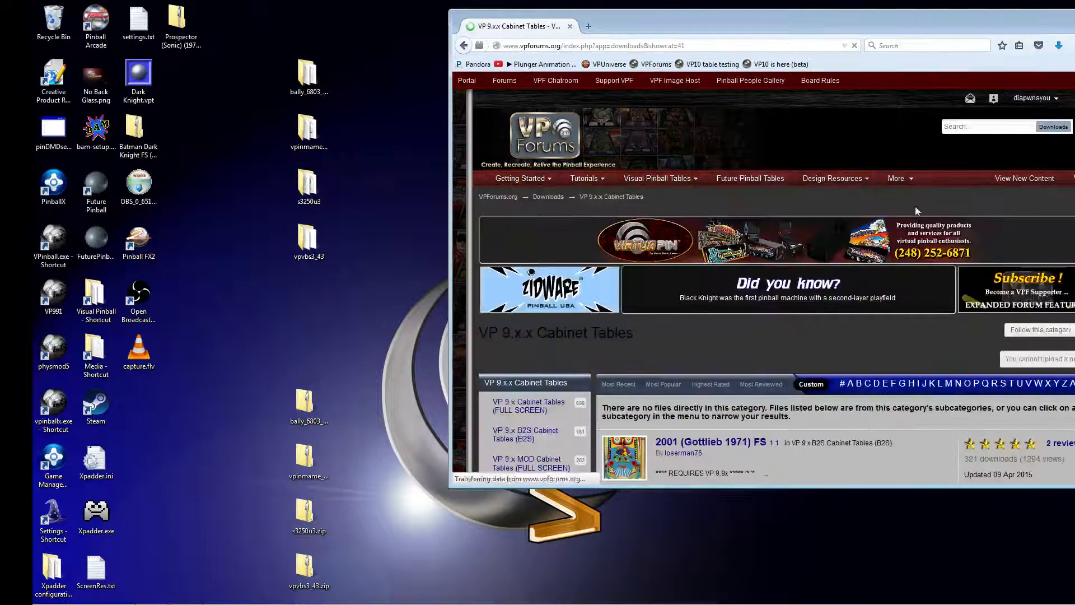
pyautogui.moveTo(818, 25); pyautogui.dragTo(659, 16)
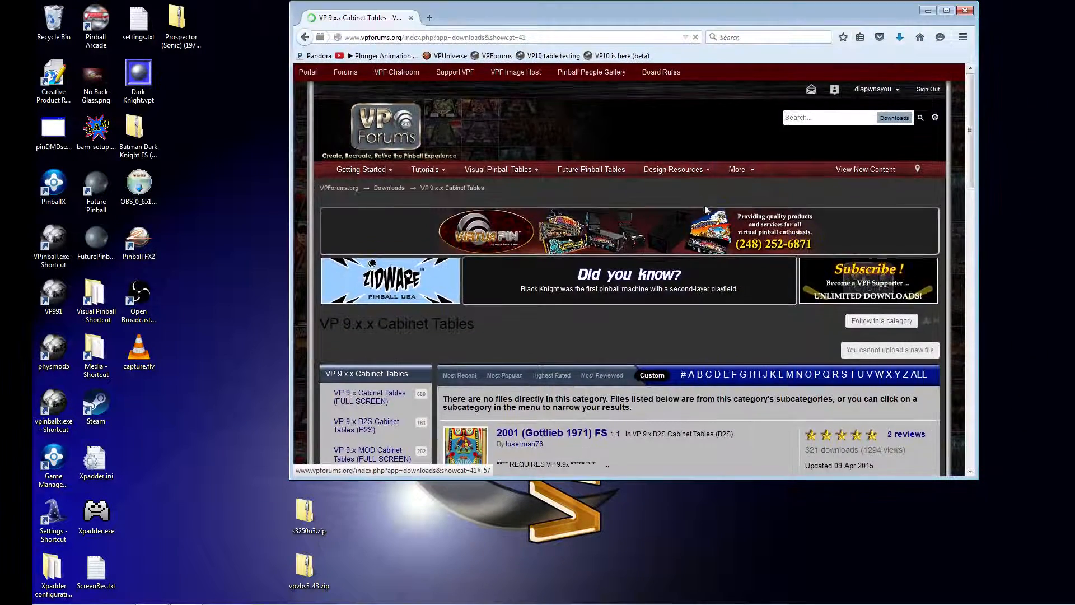
# Step: Open the VP 9.x Cabinet Tables (FULL SCREEN) subcategory from the VP 9.x.x Cabinet Tables listing
pyautogui.scroll(-7, 705, 206)
pyautogui.scroll(3, 701, 210)
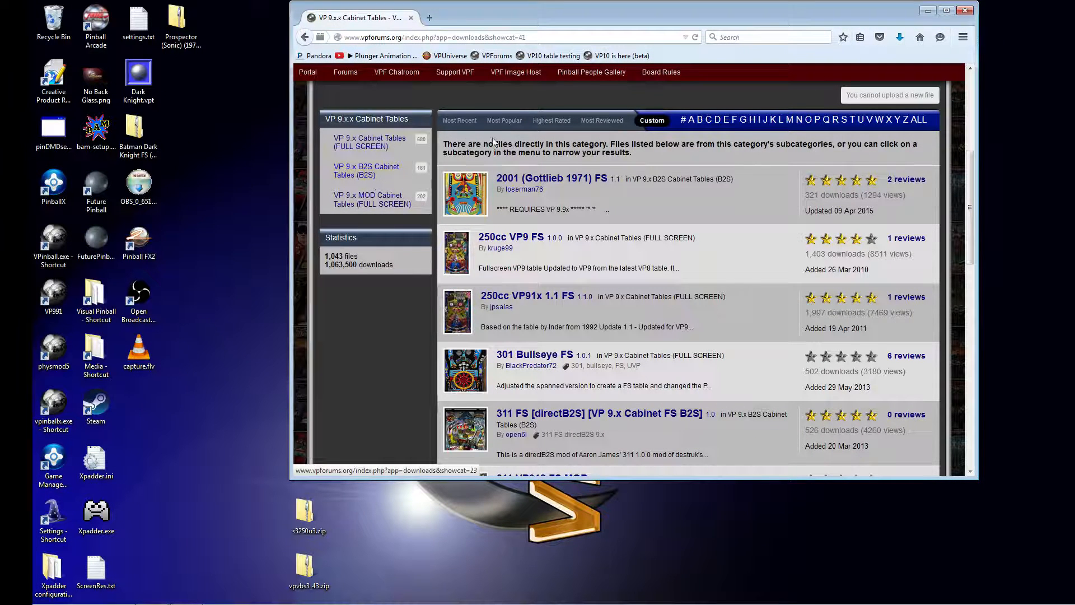
pyautogui.click(374, 143)
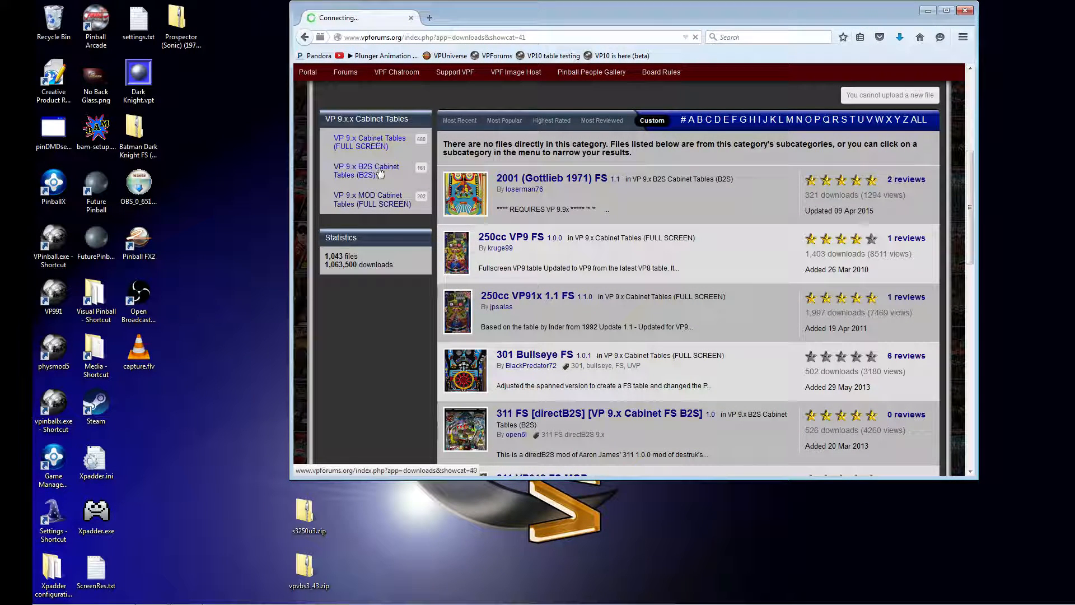
# Step: Look through the full-screen tables on the first page and go to the listing page that starts with Andromeda FS
pyautogui.scroll(-10, 667, 180)
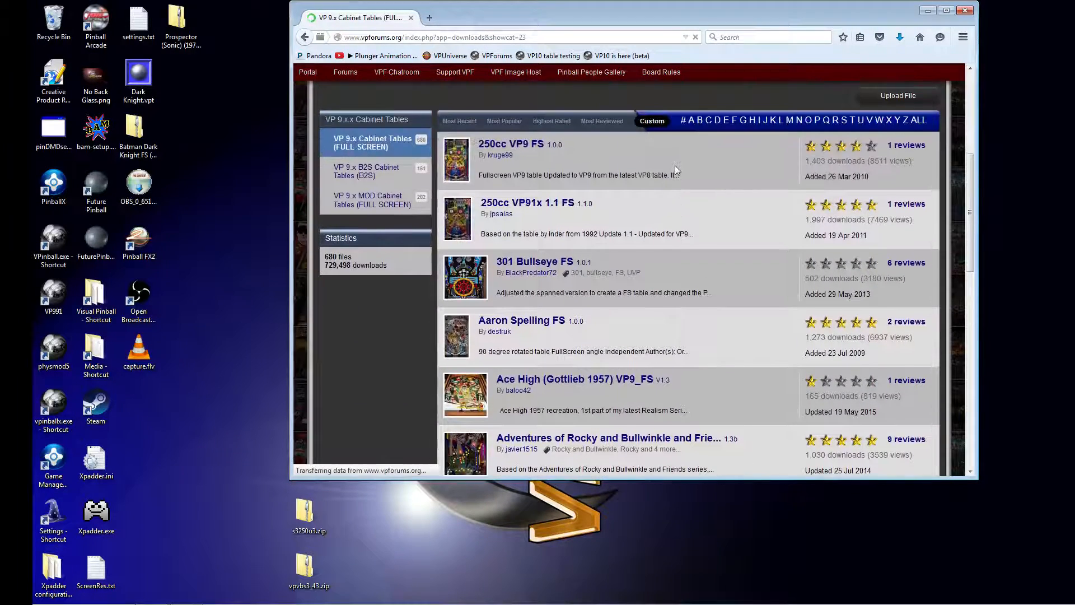
pyautogui.scroll(-8, 675, 167)
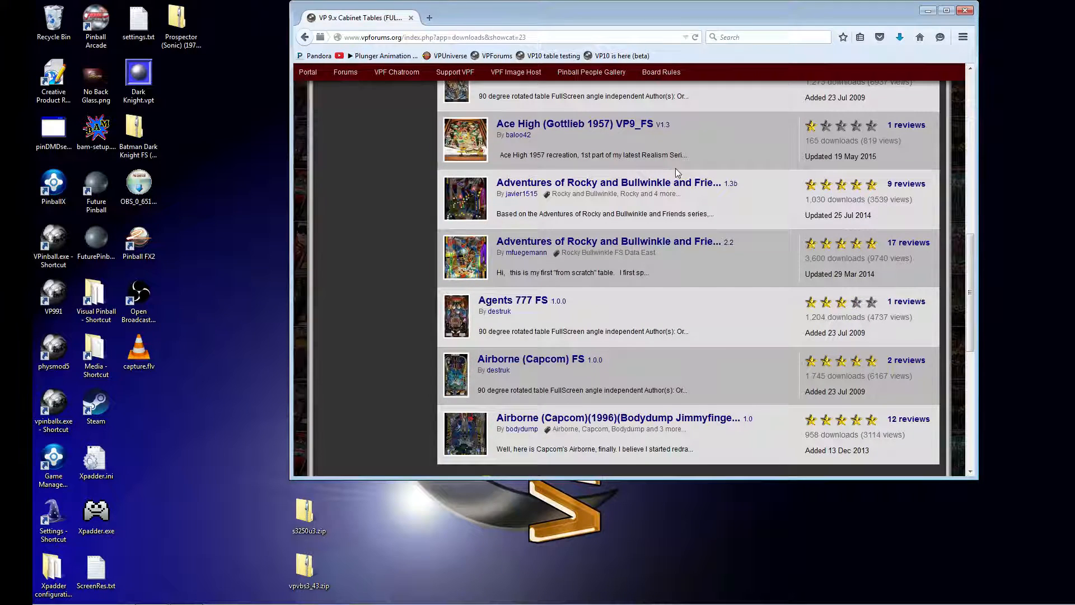
pyautogui.scroll(-5, 675, 168)
pyautogui.click(508, 290)
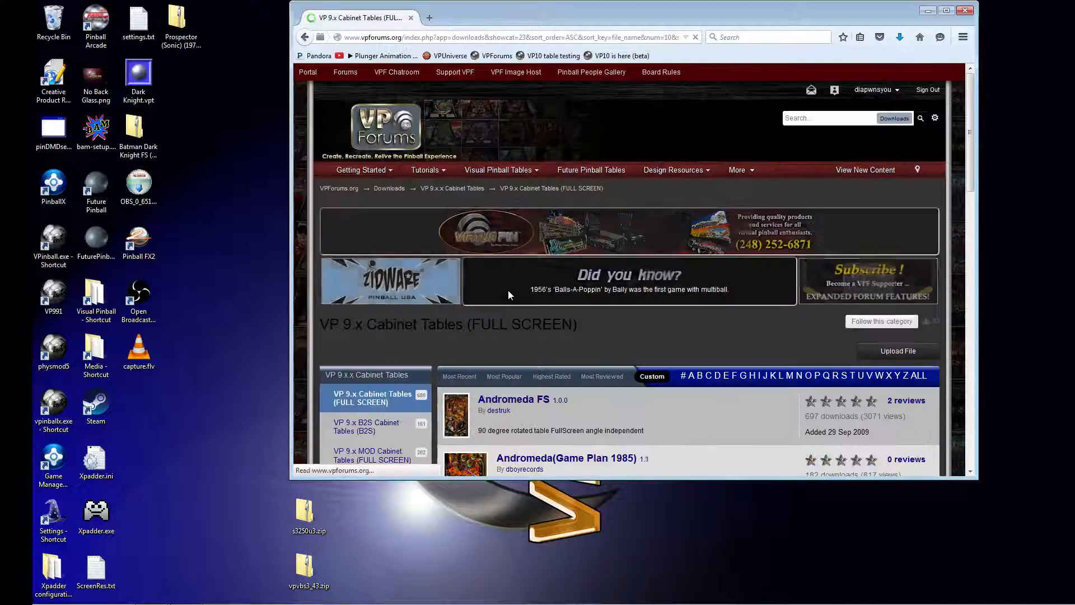
# Step: Find the table APOLLO 13 - VP9.2 - FS in the full-screen listing and open its file page
pyautogui.scroll(-8, 695, 225)
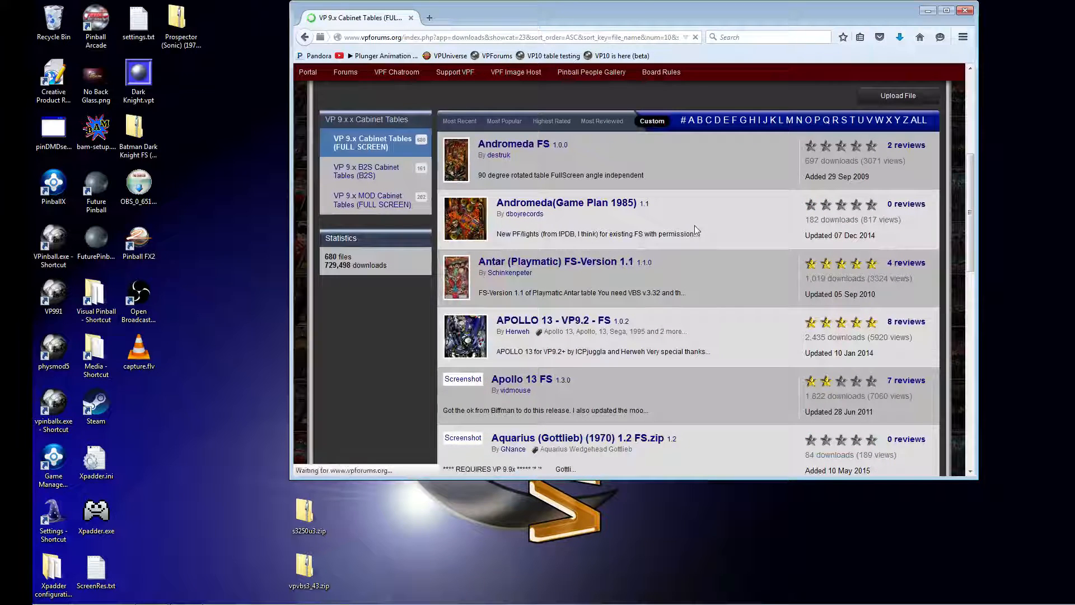
pyautogui.scroll(-4, 695, 226)
pyautogui.scroll(-1, 694, 225)
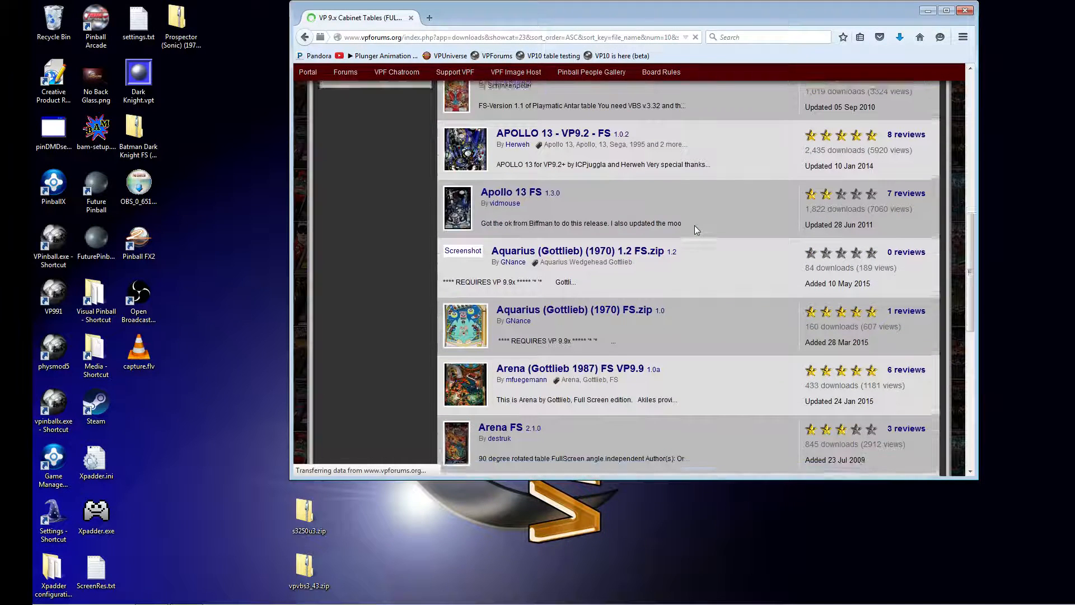
pyautogui.scroll(2, 694, 225)
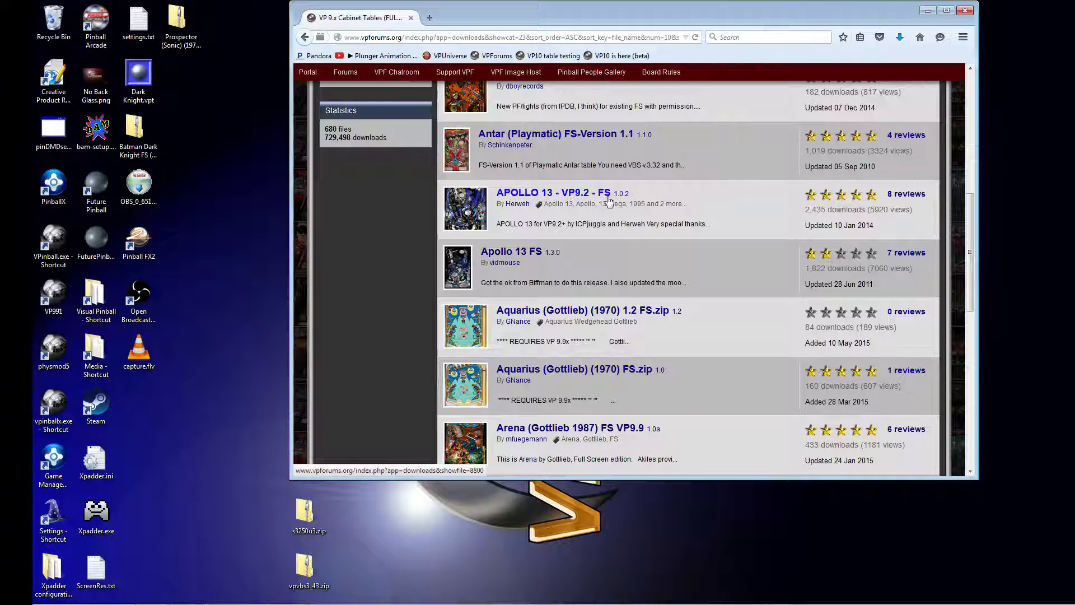
pyautogui.scroll(2, 609, 200)
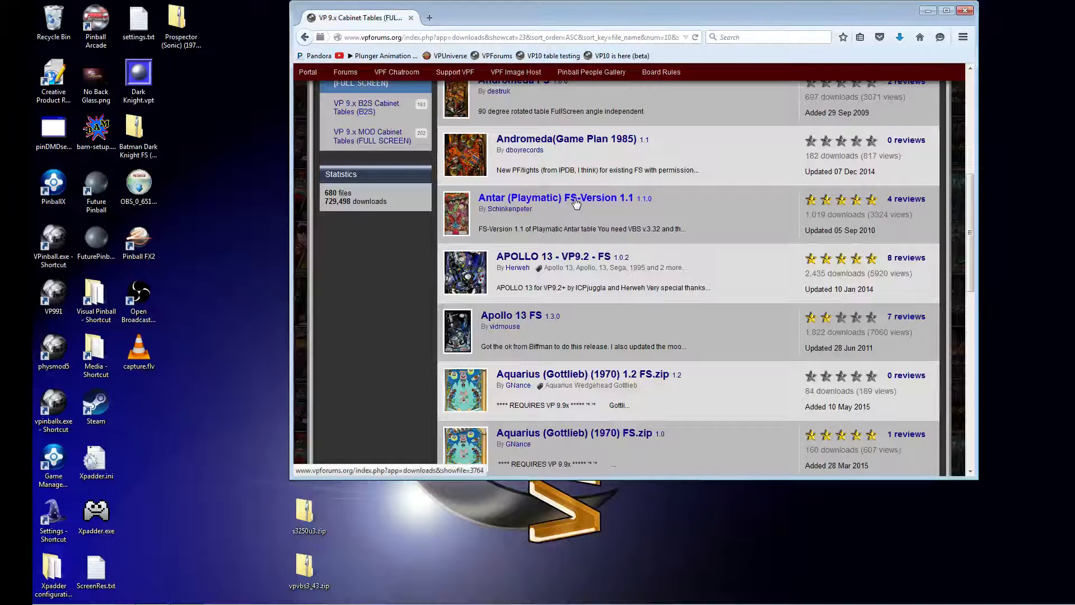
pyautogui.scroll(-2, 576, 202)
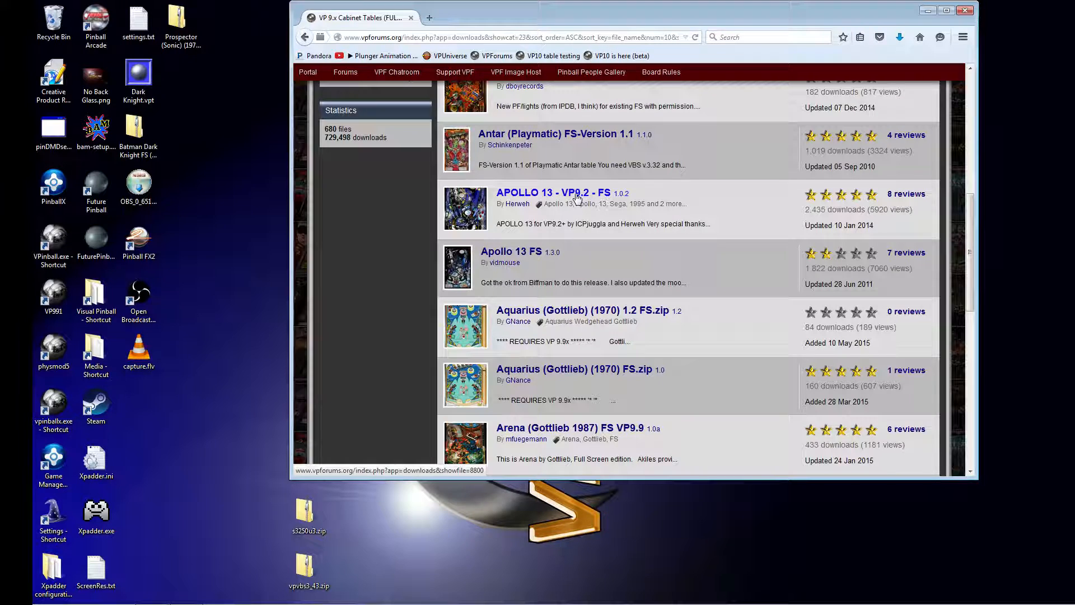
pyautogui.click(577, 197)
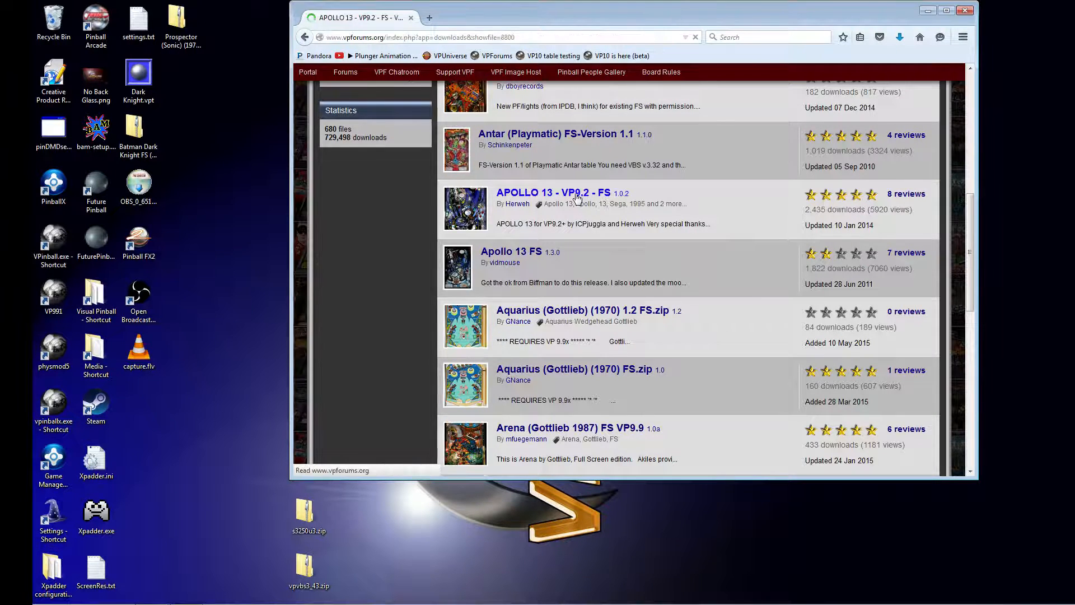
# Step: Enlarge the Apollo 13 table's screenshot, examine the whole playfield from top to bottom, and close the image
pyautogui.scroll(-4, 596, 200)
pyautogui.scroll(-2, 596, 200)
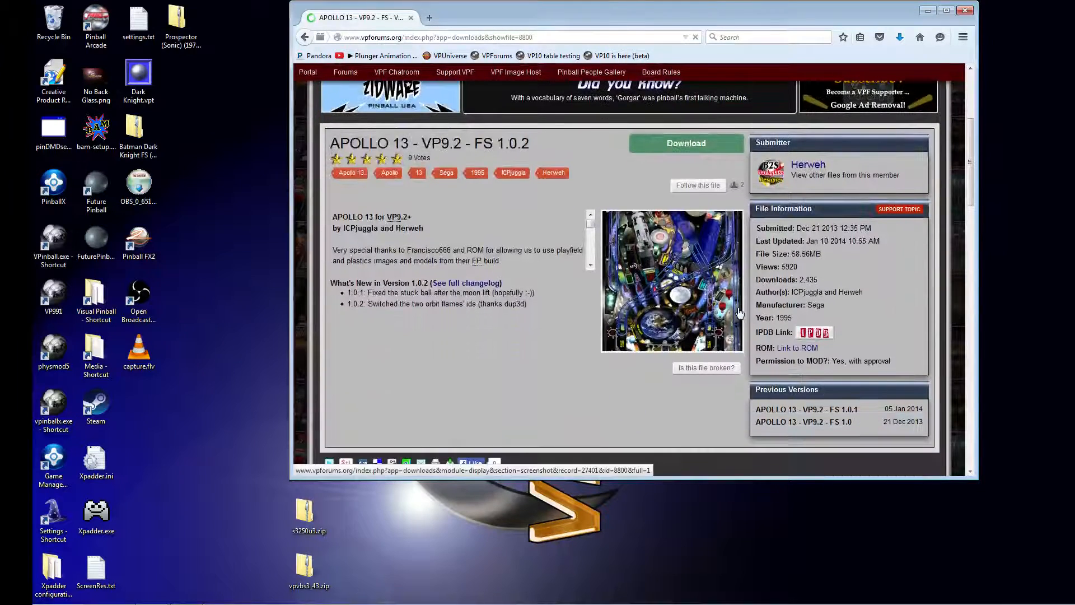
pyautogui.click(705, 287)
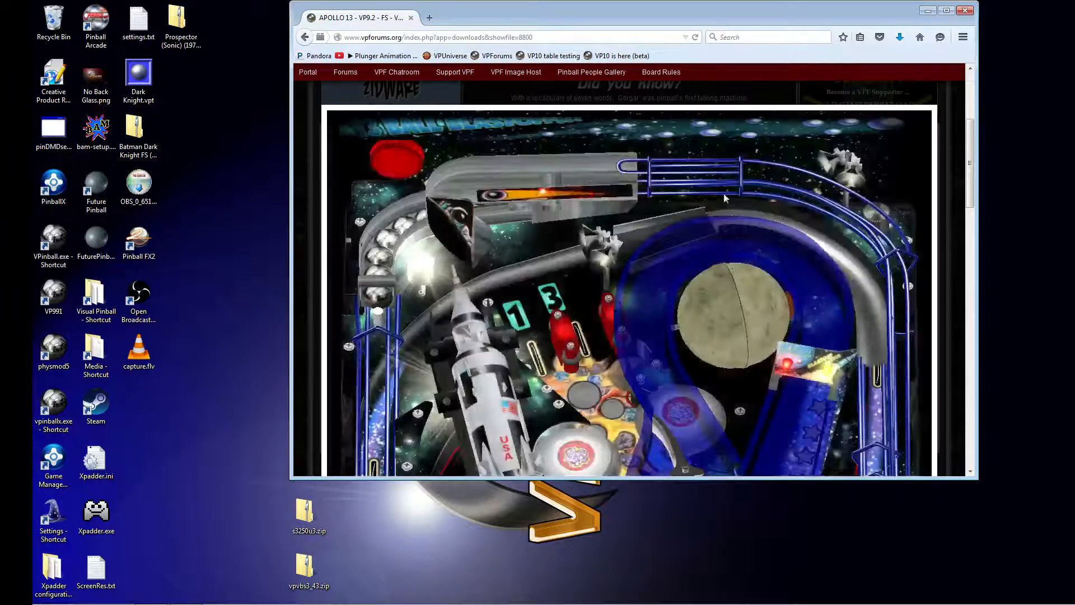
pyautogui.scroll(-3, 732, 273)
pyautogui.scroll(-3, 725, 228)
pyautogui.scroll(-10, 725, 223)
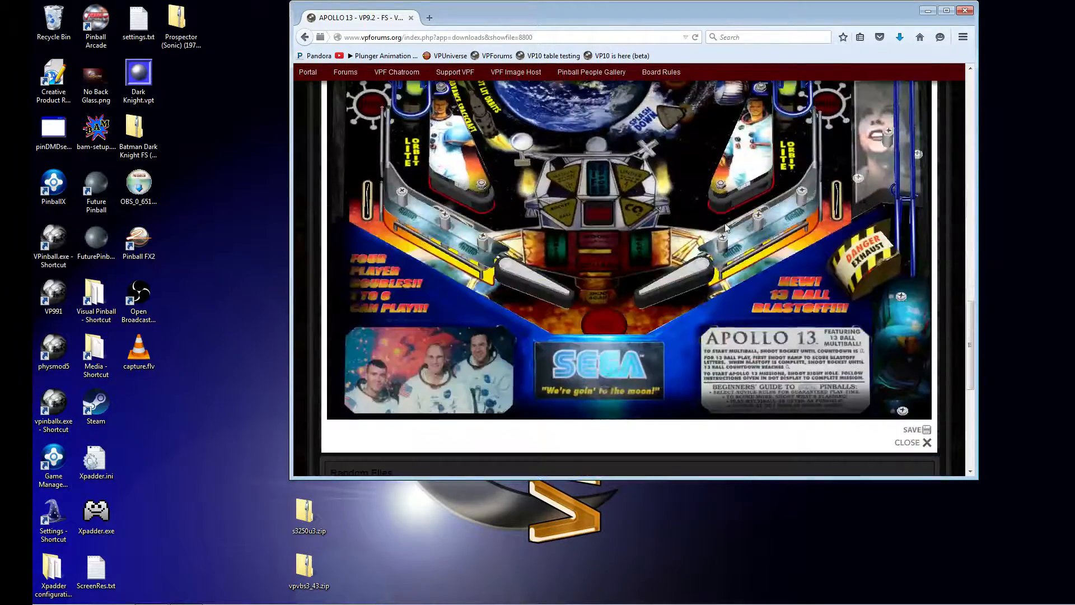
pyautogui.scroll(4, 725, 223)
pyautogui.scroll(10, 725, 223)
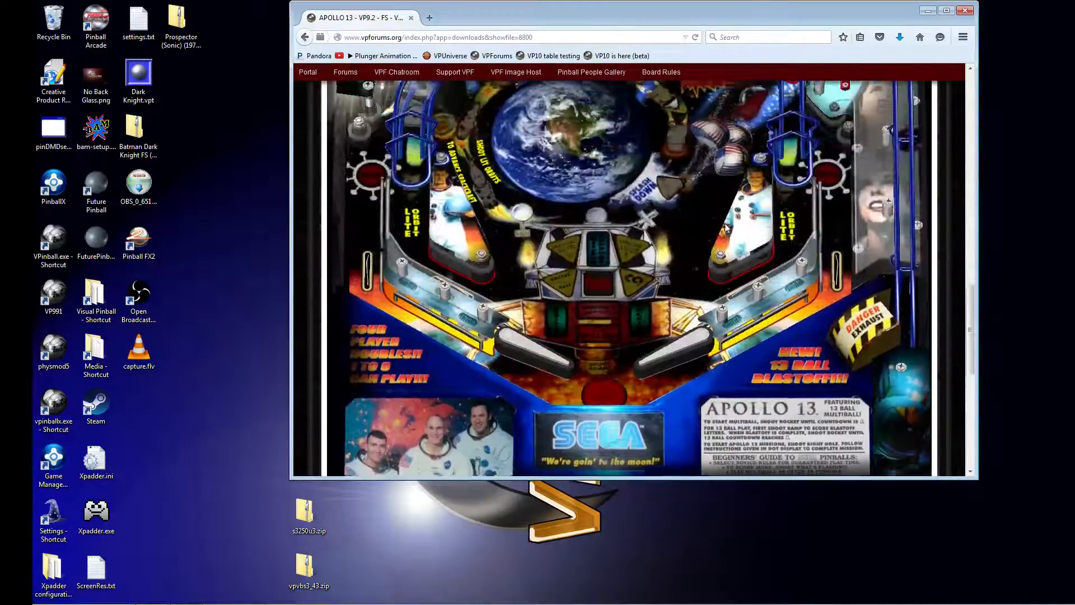
pyautogui.scroll(5, 725, 223)
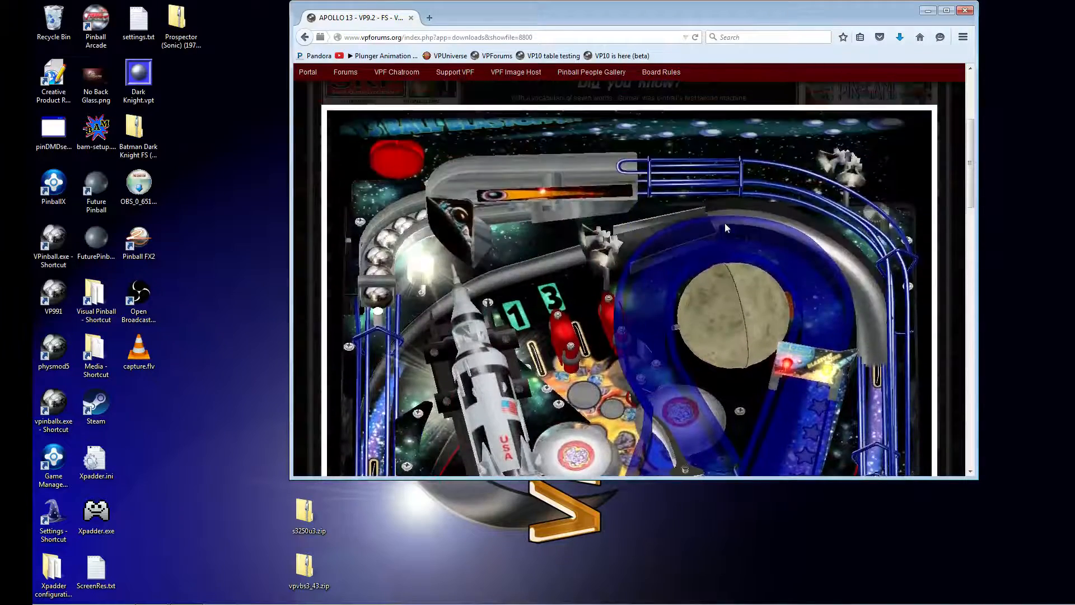
pyautogui.scroll(-2, 725, 222)
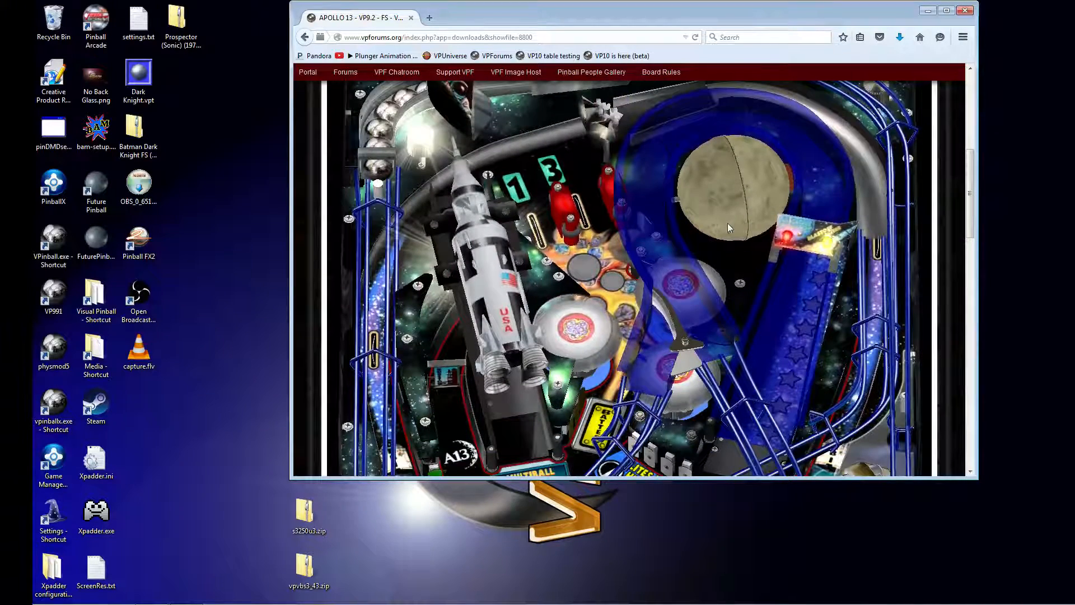
pyautogui.scroll(-10, 728, 224)
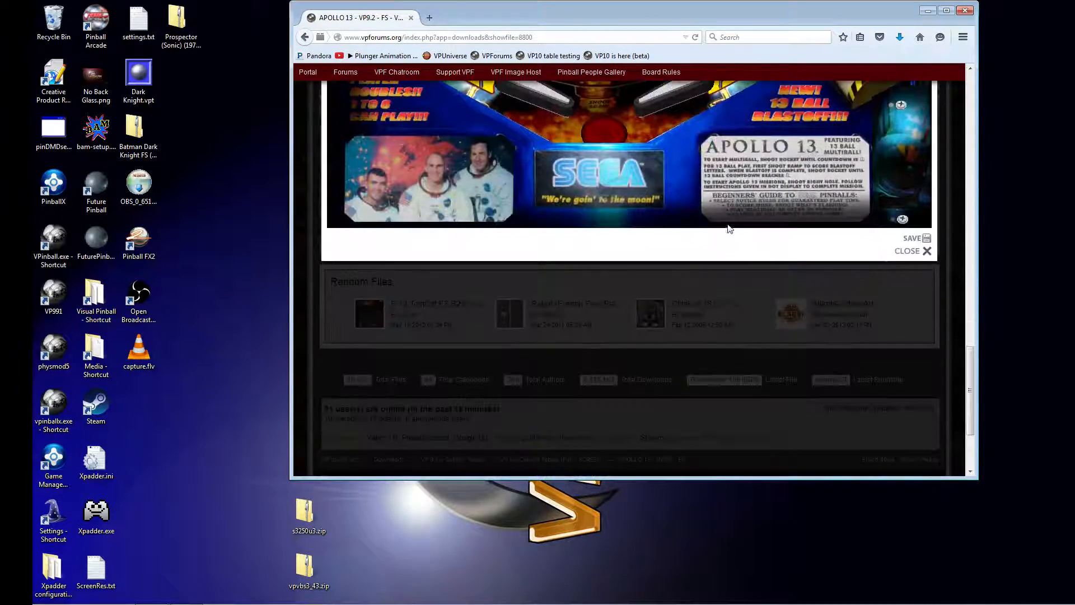
pyautogui.click(899, 252)
# Step: Request the download of APOLLO 13 - VP9.2 - FS 1.0.2 and agree to the disclaimer
pyautogui.scroll(10, 896, 258)
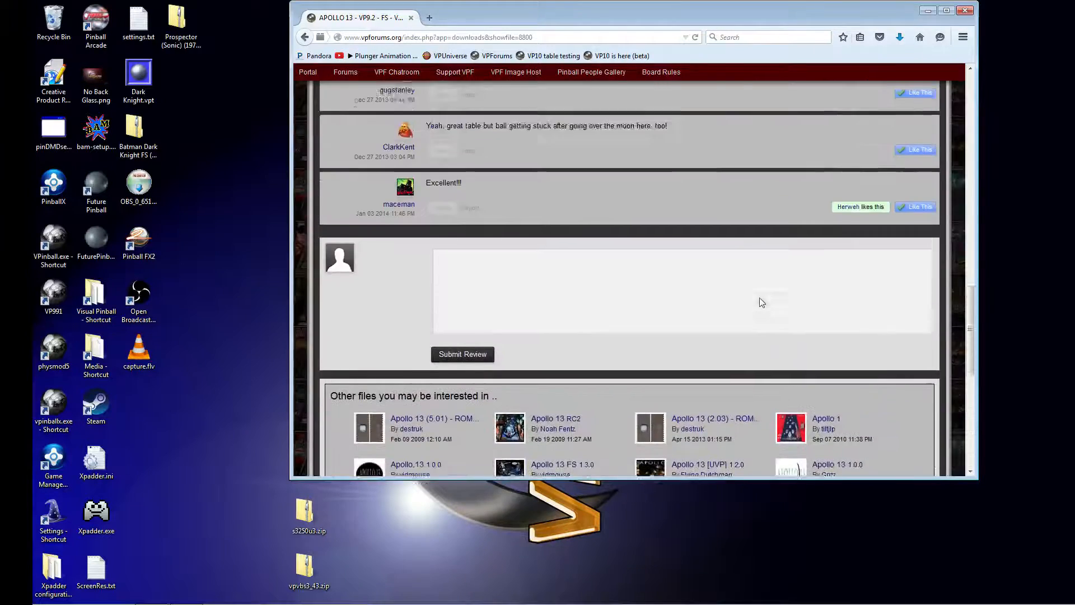
pyautogui.scroll(10, 761, 312)
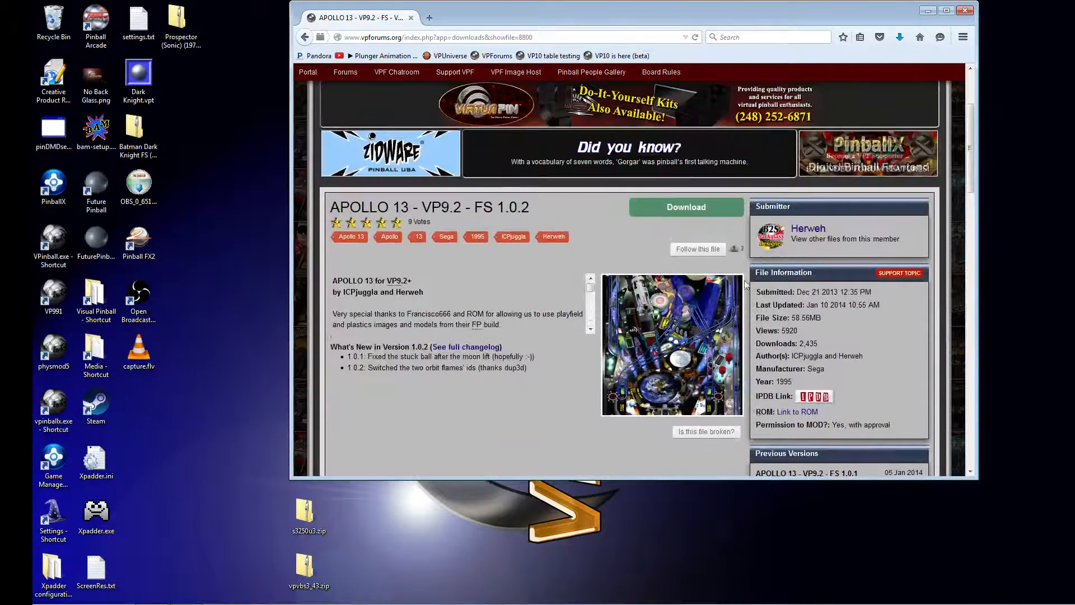
pyautogui.click(692, 211)
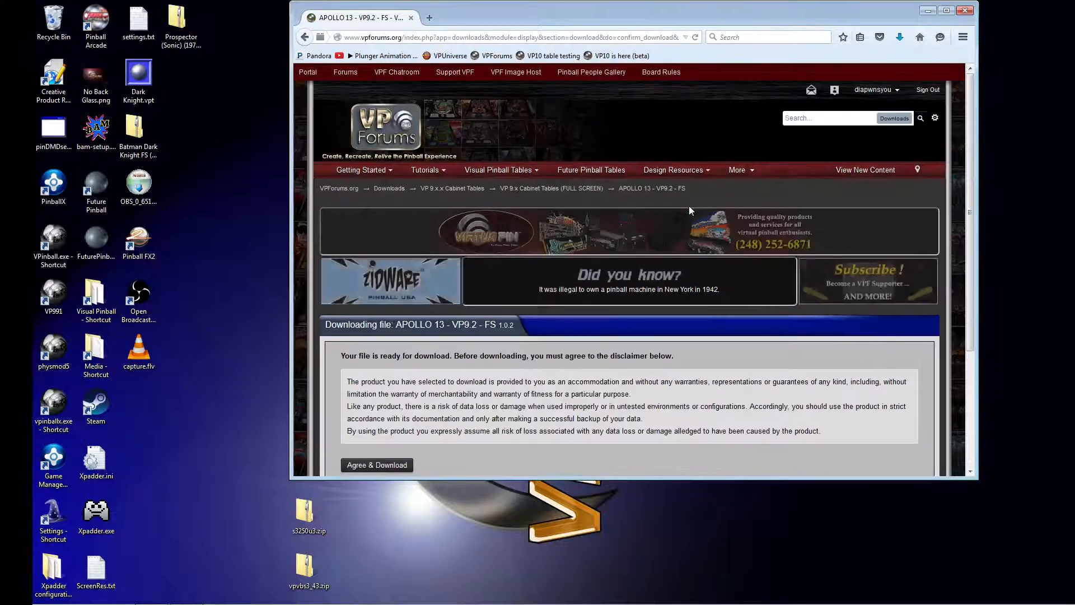
pyautogui.scroll(-3, 689, 210)
pyautogui.click(361, 307)
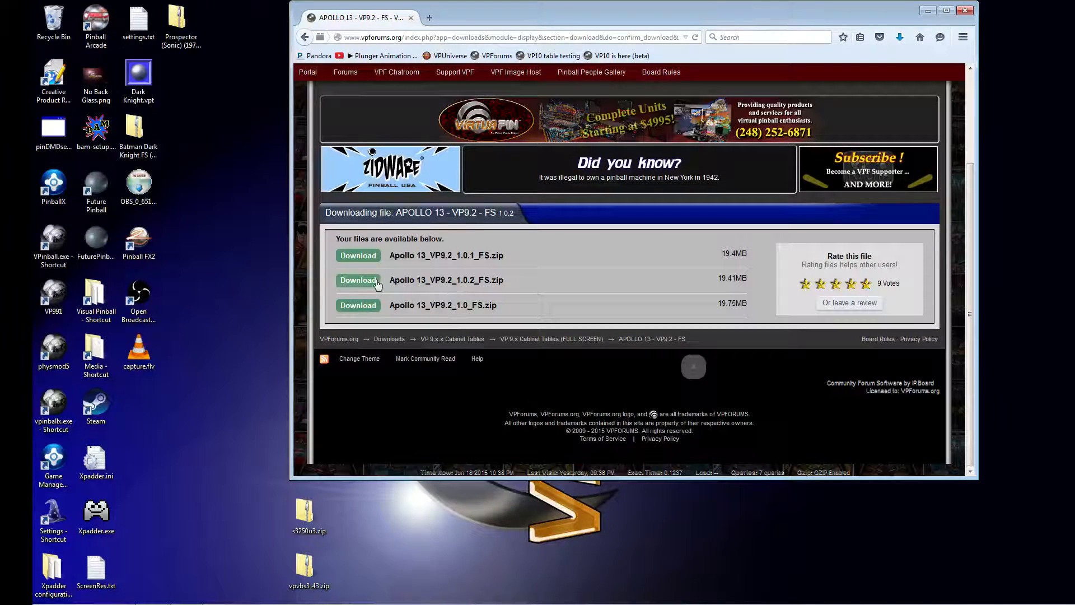
# Step: Download Apollo 13_VP9.2_1.0.2_FS.zip and save it to the Desktop
pyautogui.click(363, 281)
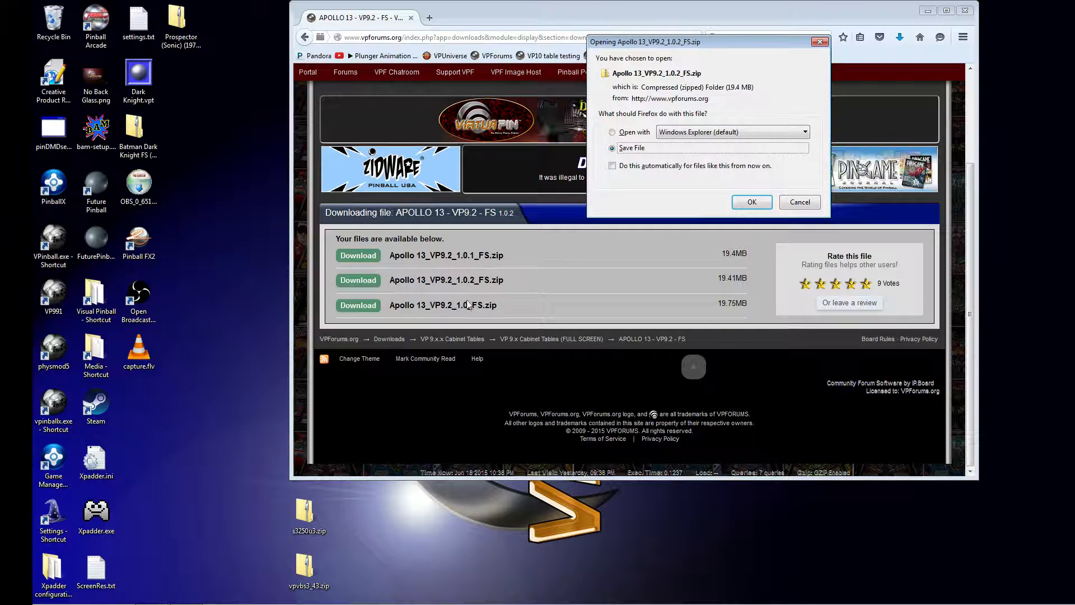
pyautogui.click(752, 202)
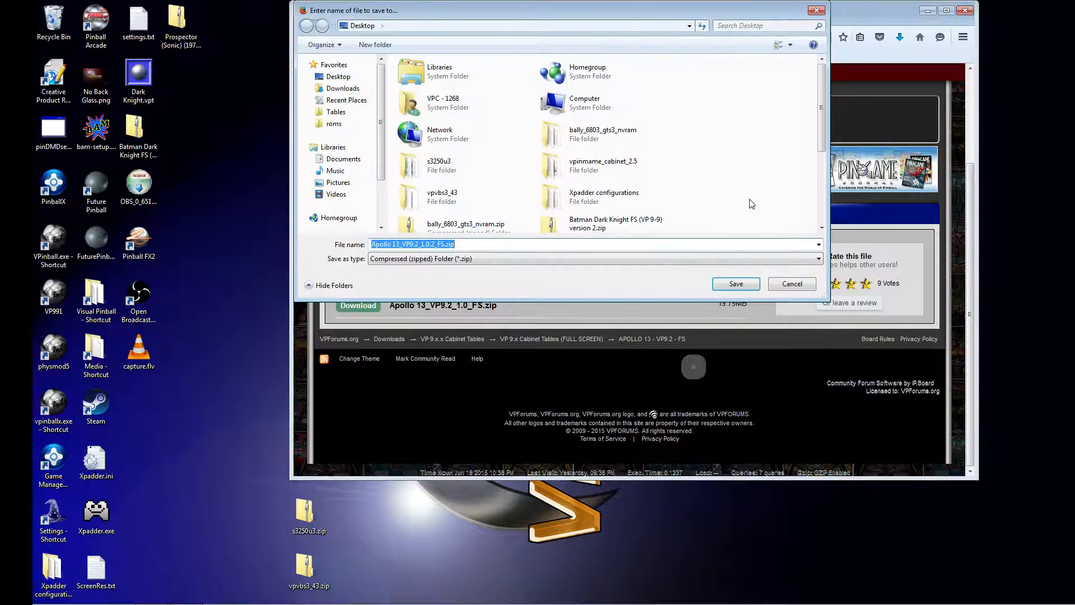
pyautogui.click(738, 285)
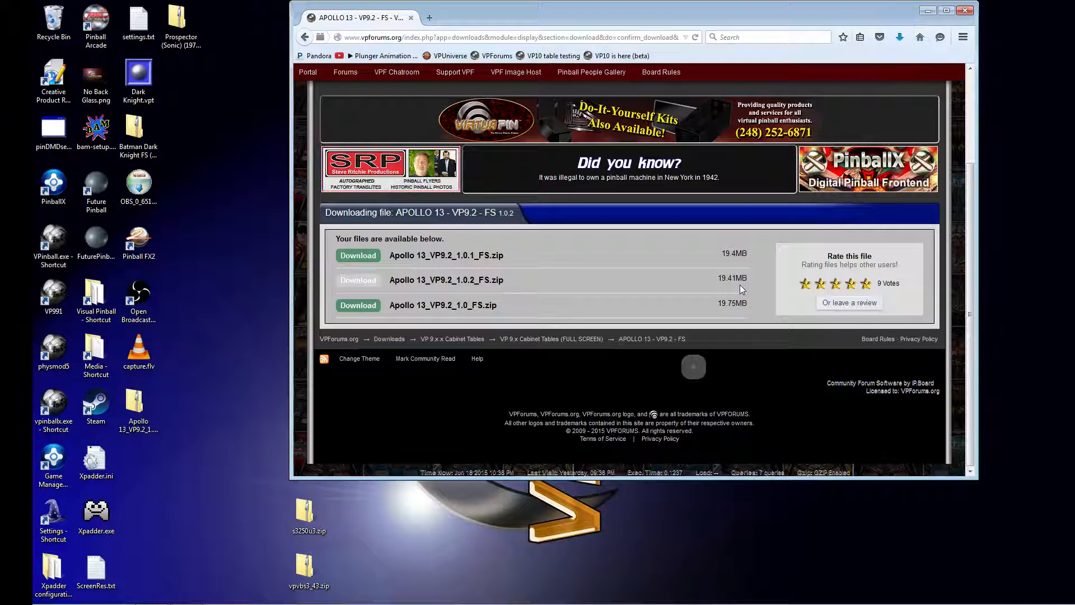
# Step: Move the browser window aside and send the leftover bally_6803, vpinmame, s3250u3 and vpvbs3_43 folders and zips to the Recycle Bin
pyautogui.moveTo(626, 11); pyautogui.dragTo(737, 23)
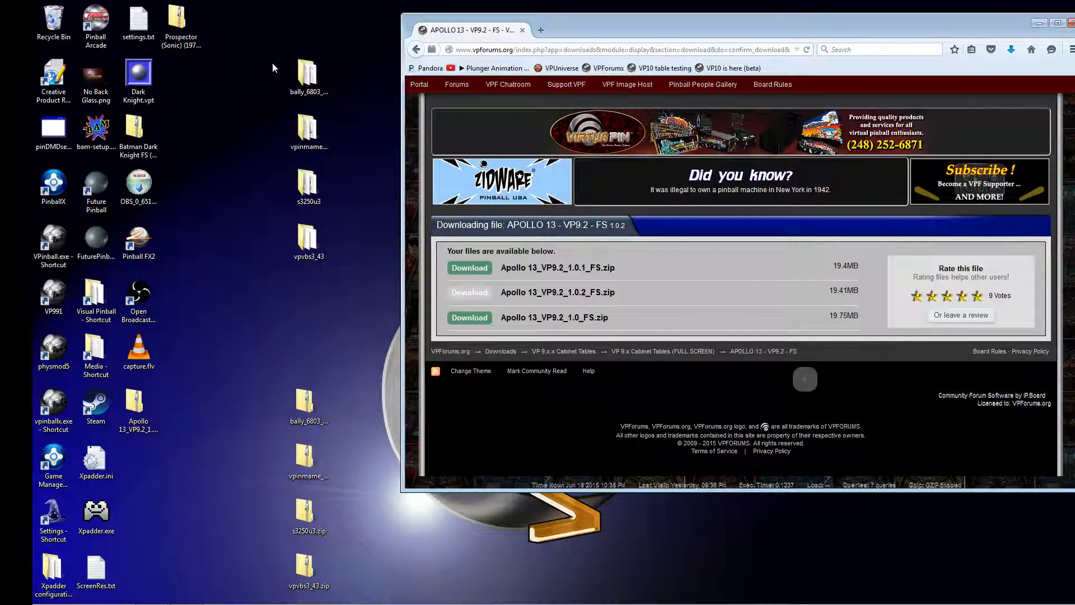
pyautogui.moveTo(273, 52); pyautogui.dragTo(351, 598)
pyautogui.moveTo(311, 393); pyautogui.dragTo(61, 21)
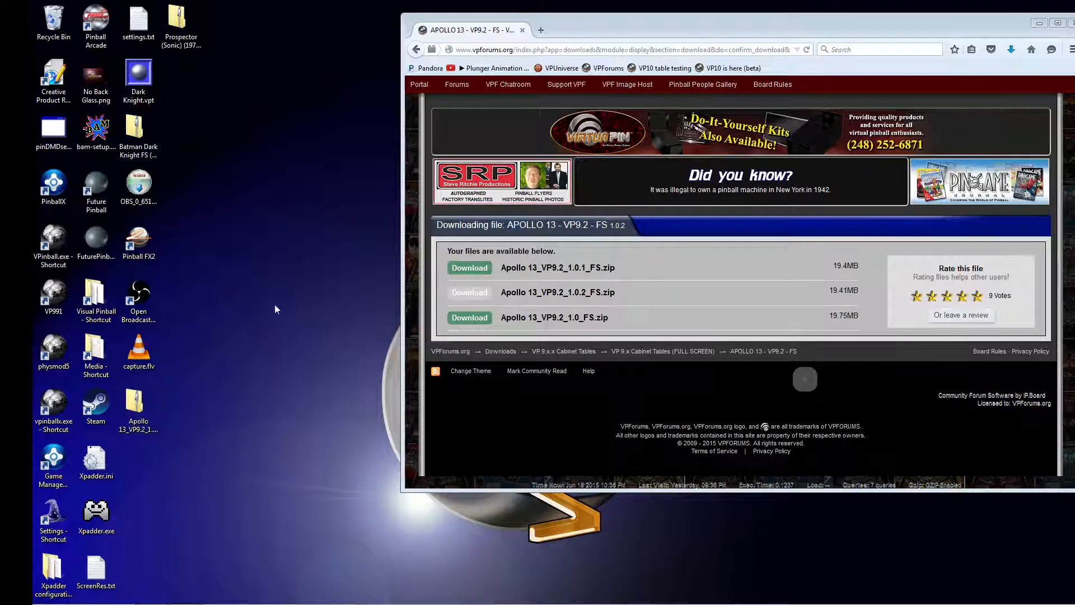
# Step: Extract Apollo 13_VP9.2_1.0.2_FS.vpt from the downloaded zip to an empty area of the desktop and close the archive
pyautogui.doubleClick(139, 404)
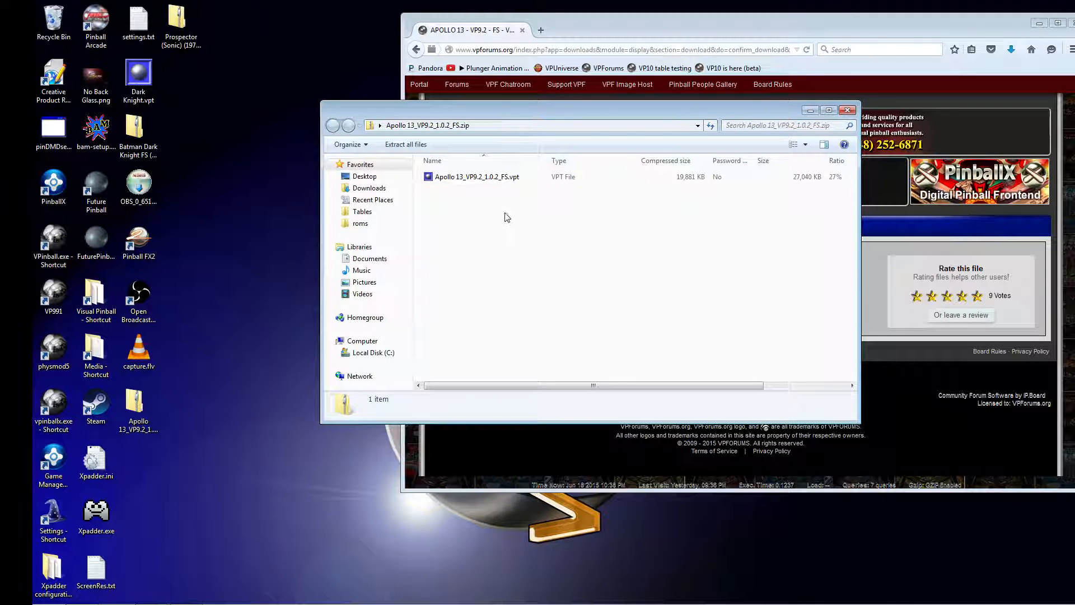
pyautogui.click(507, 178)
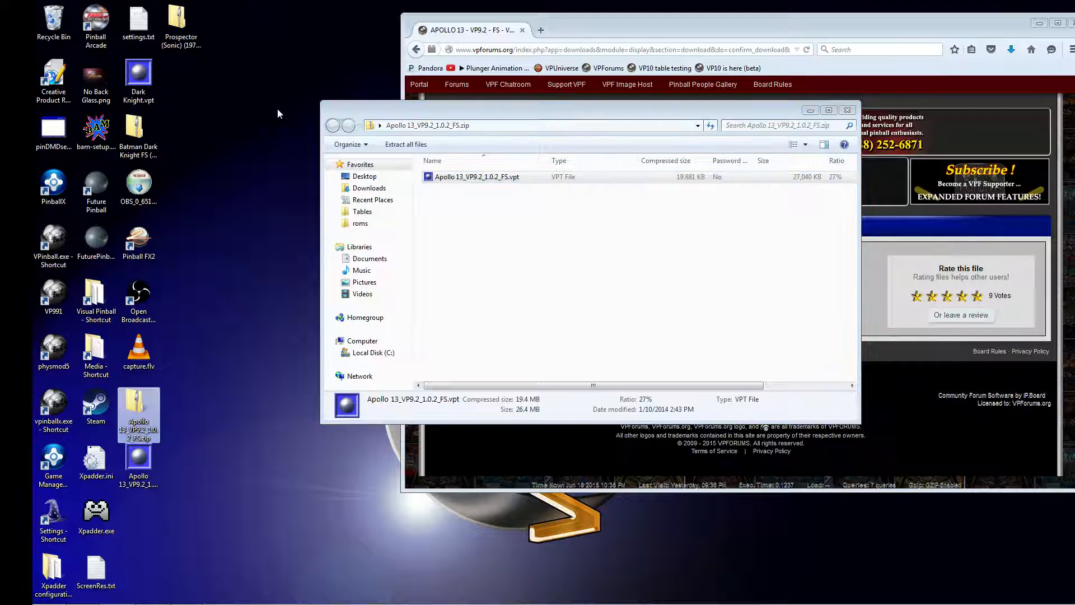
pyautogui.click(848, 110)
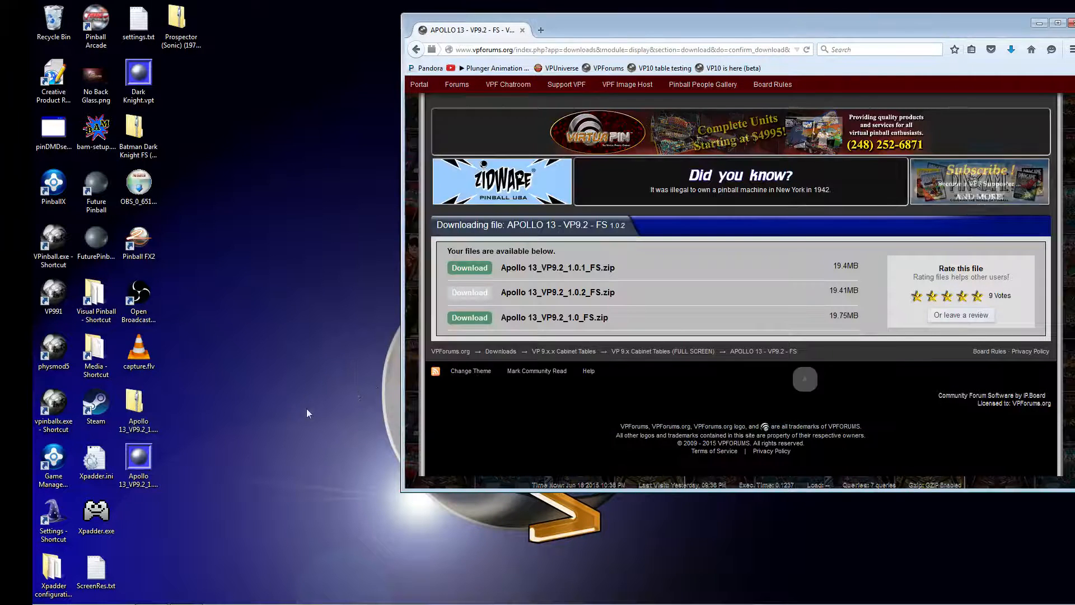
pyautogui.moveTo(139, 460); pyautogui.dragTo(311, 131)
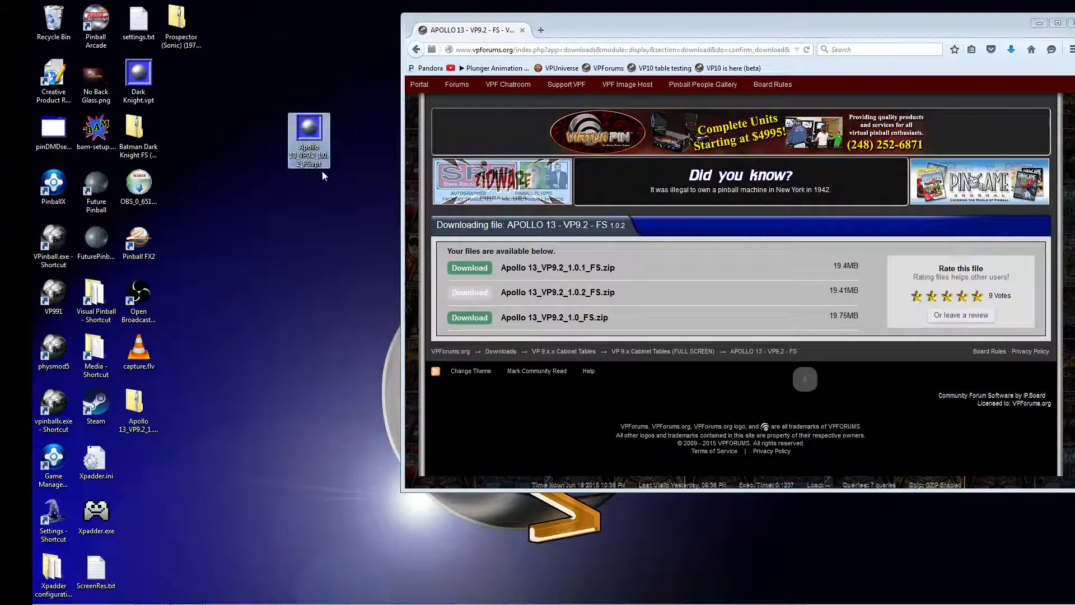
# Step: Open the Tables folder inside the Visual Pinball program folder and minimize the browser out of the way
pyautogui.click(93, 290)
pyautogui.doubleClick(93, 291)
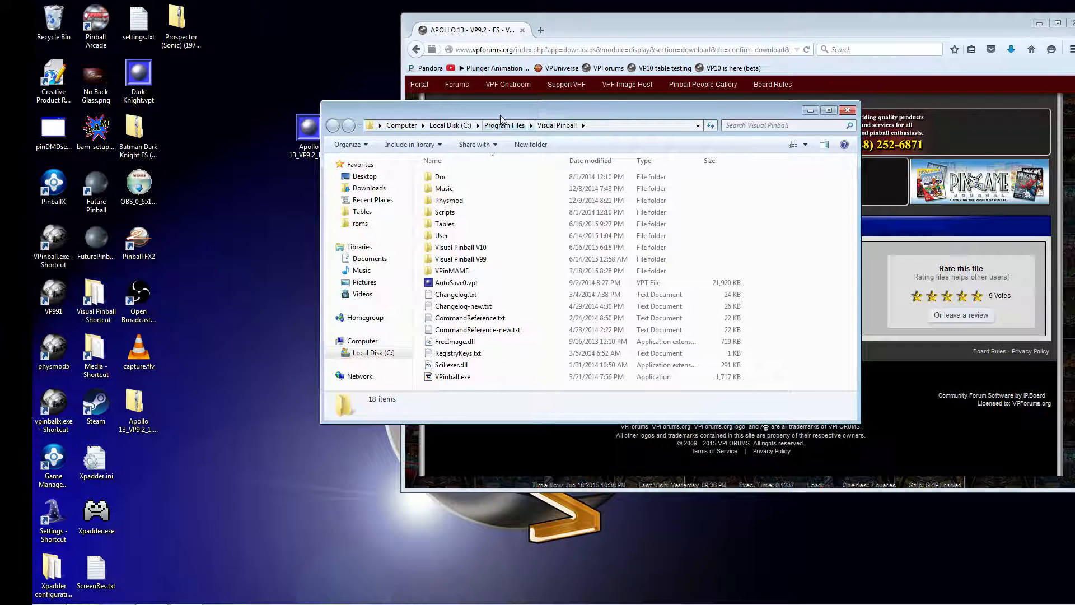
pyautogui.moveTo(438, 107); pyautogui.dragTo(596, 24)
pyautogui.click(1040, 24)
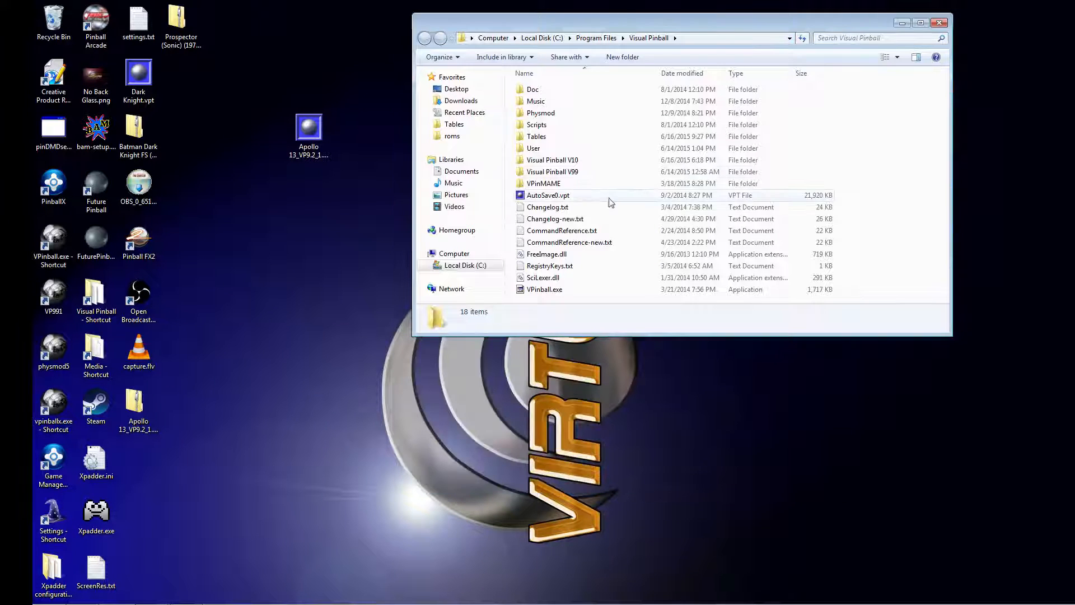
pyautogui.click(541, 139)
pyautogui.doubleClick(541, 139)
# Step: Rename the extracted Apollo 13 table file on the desktop as Apollo.vpt and move it into the Visual Pinball Tables folder
pyautogui.click(318, 134)
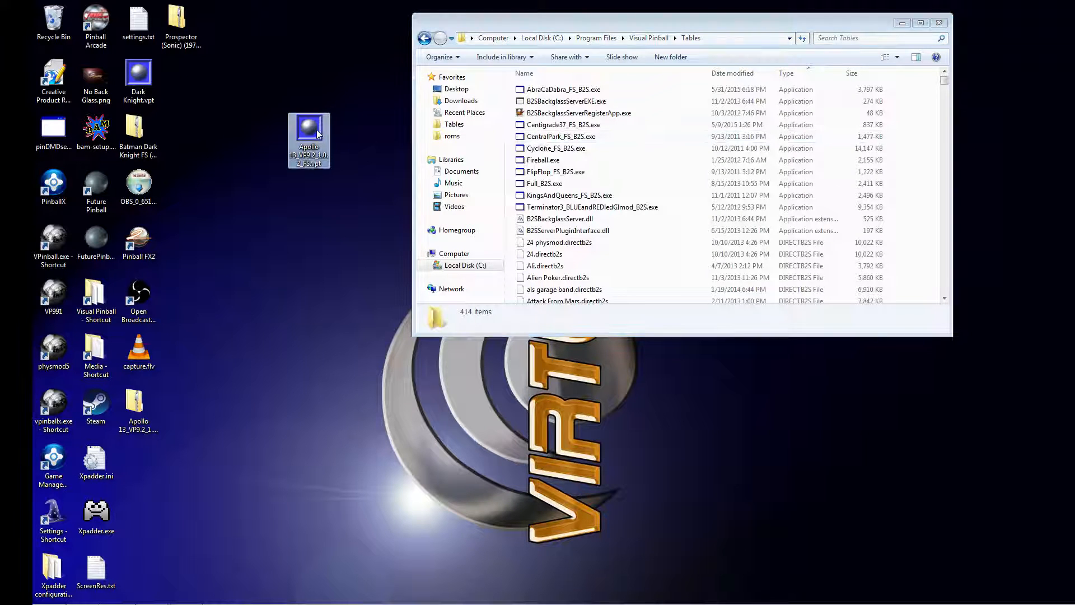
pyautogui.rightClick(310, 143)
pyautogui.click(359, 310)
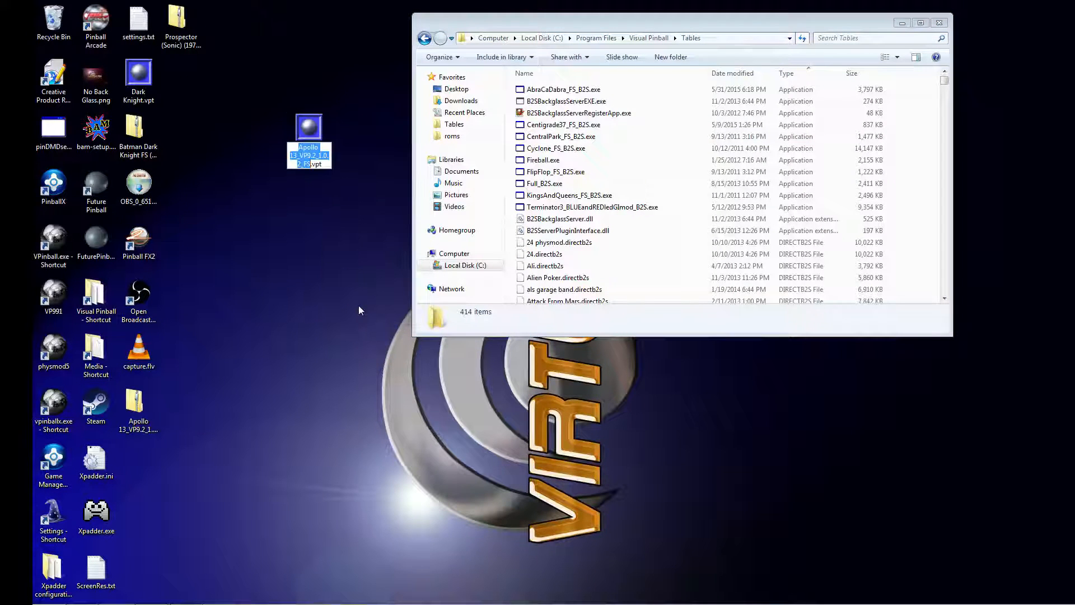
pyautogui.write('Apollo')
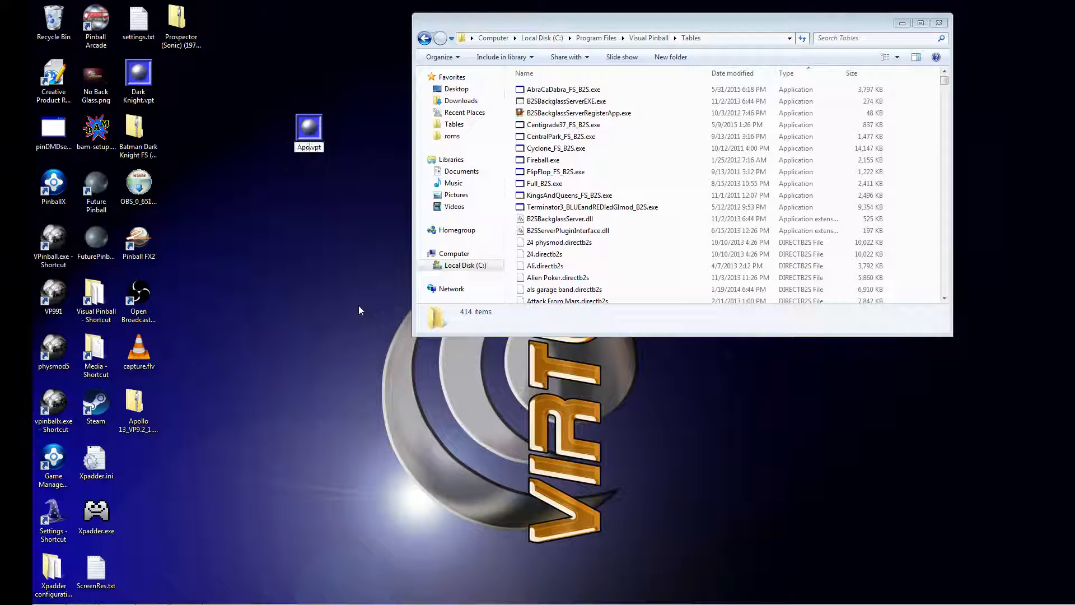
pyautogui.press('Return')
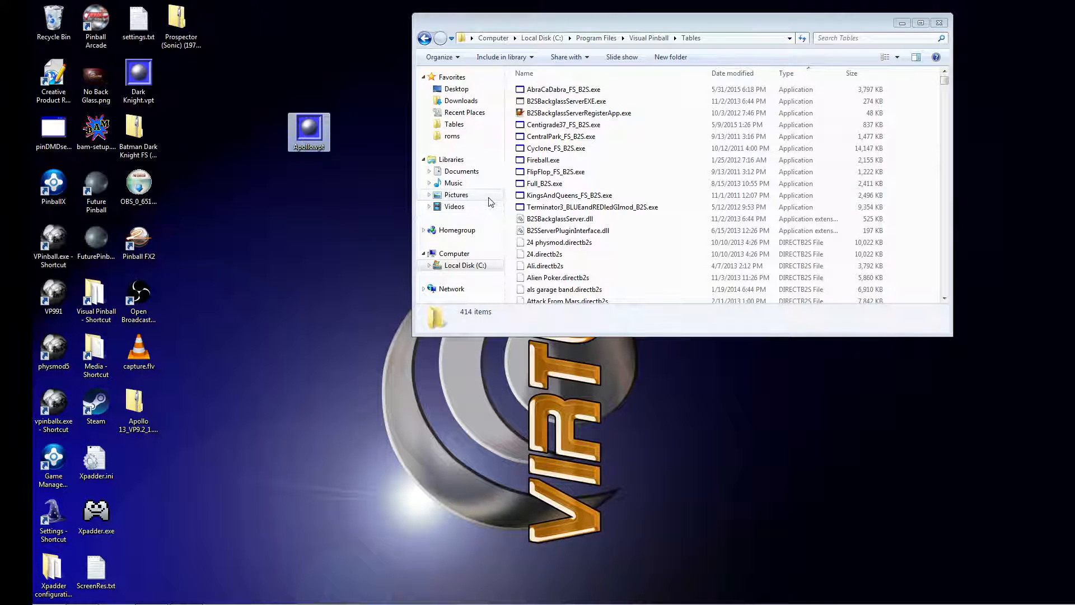
pyautogui.click(917, 198)
pyautogui.hotkey('ctrl', 'v')
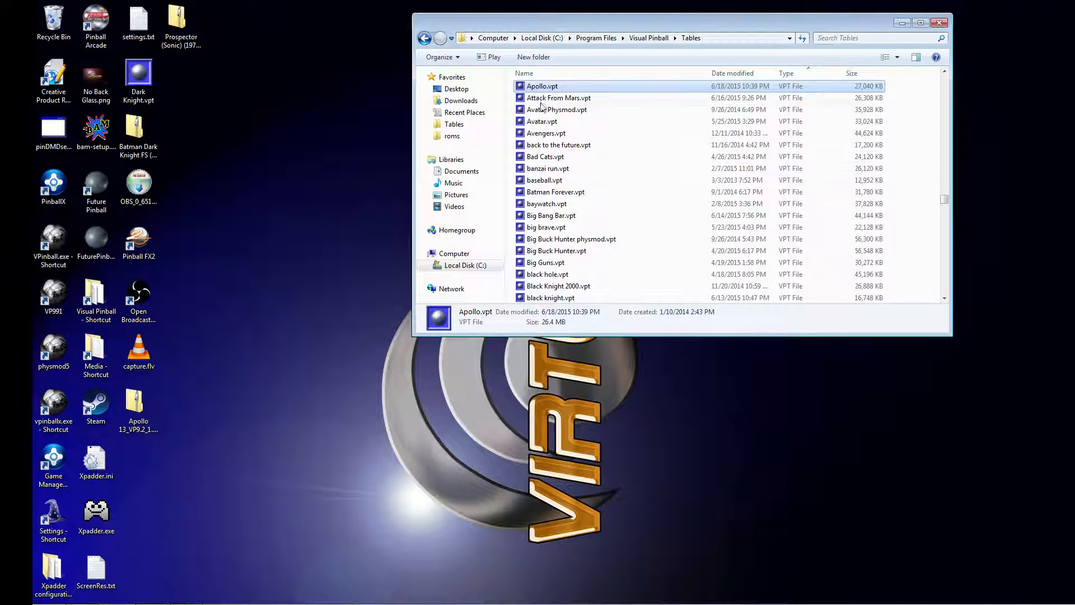
# Step: Switch to Visual Pinball by starting the VP991 desktop shortcut, and move its window clear of the Tables file list
pyautogui.click(59, 242)
pyautogui.click(53, 287)
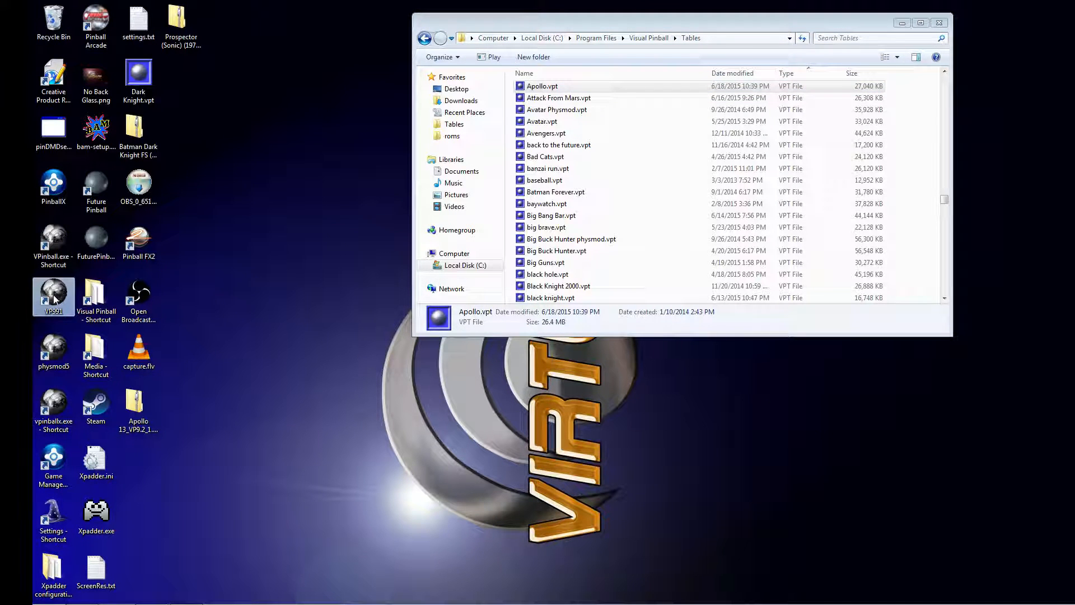
pyautogui.doubleClick(54, 297)
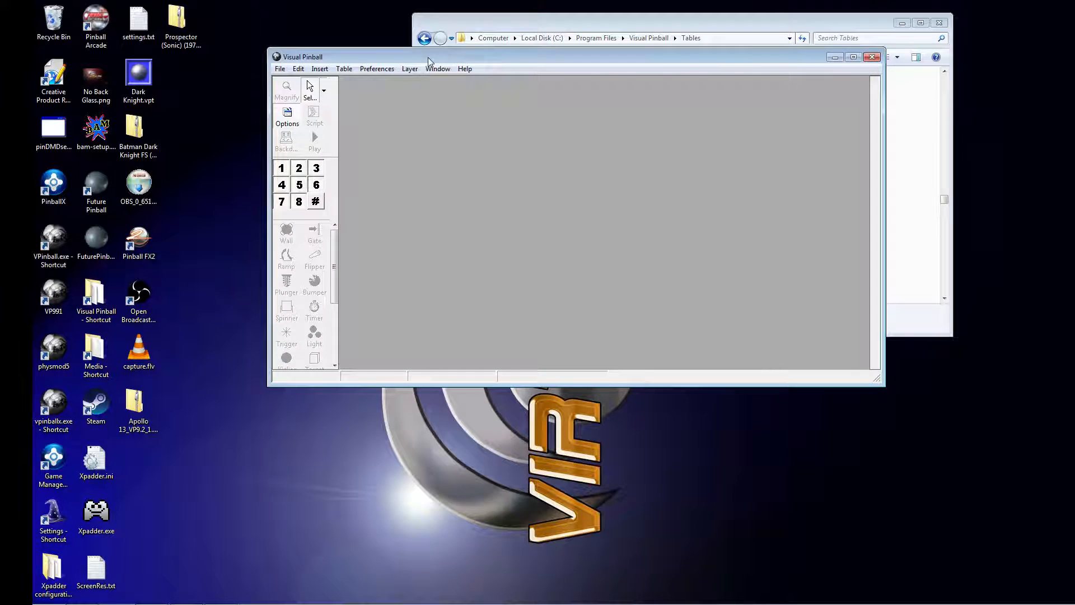
pyautogui.moveTo(428, 60); pyautogui.dragTo(533, 170)
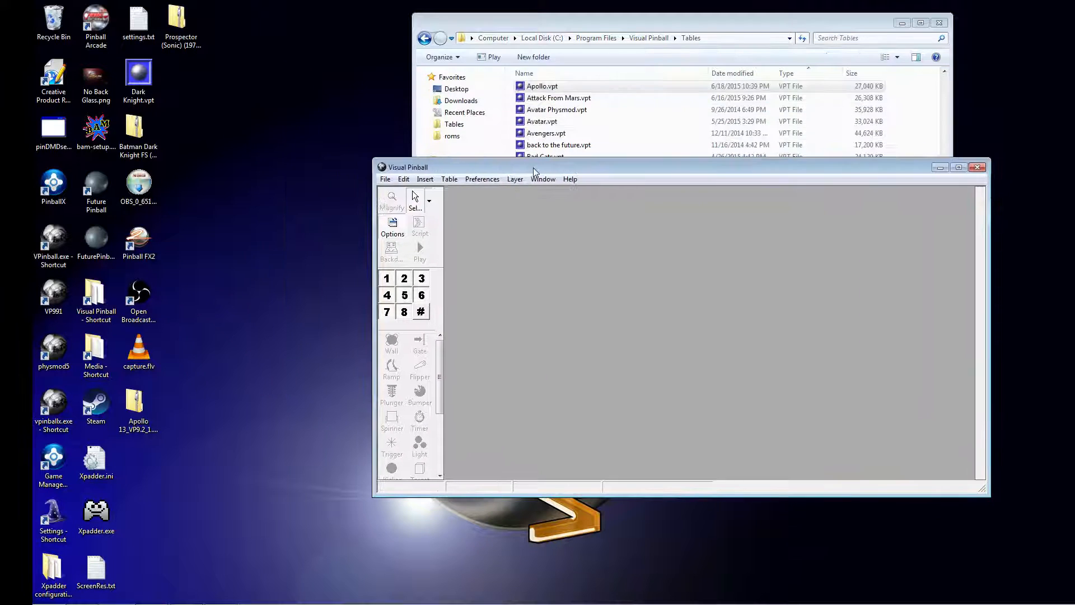
# Step: Open Apollo.vpt from the Tables folder in the editor
pyautogui.click(385, 180)
pyautogui.click(406, 205)
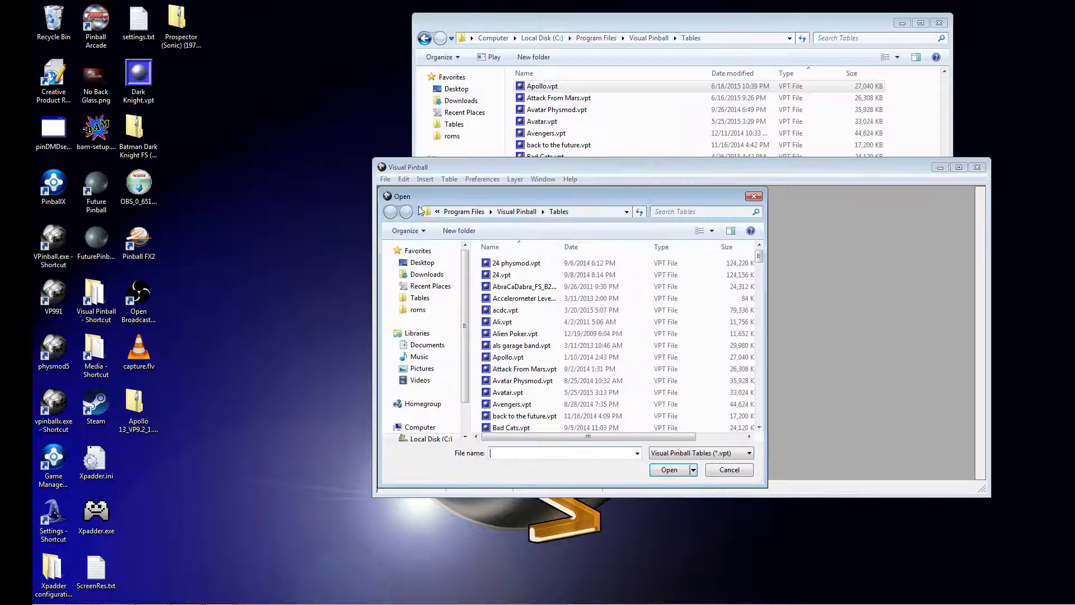
pyautogui.click(510, 276)
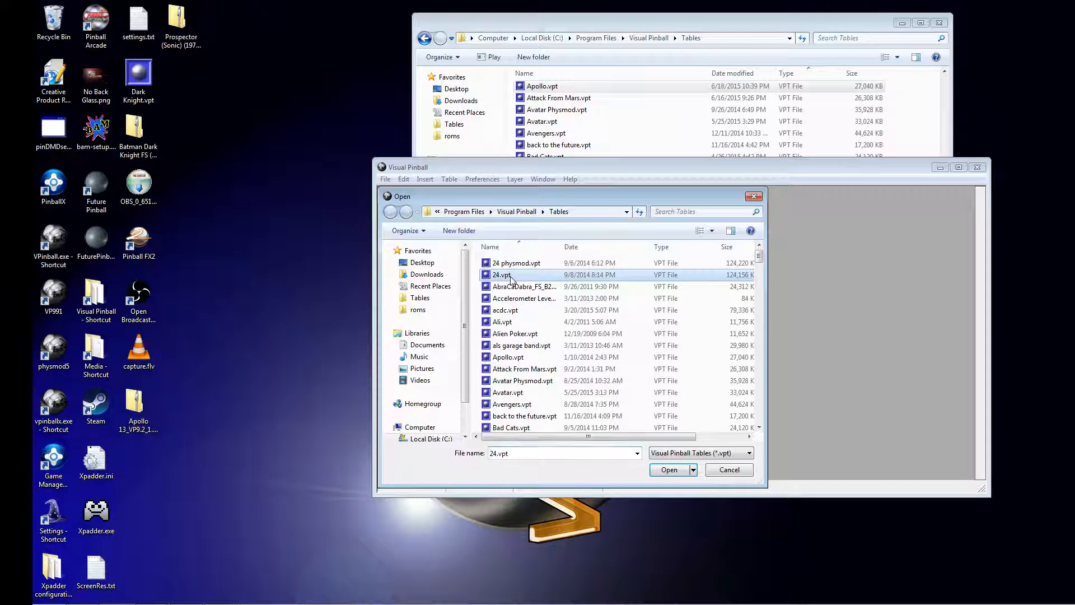
pyautogui.write('ap')
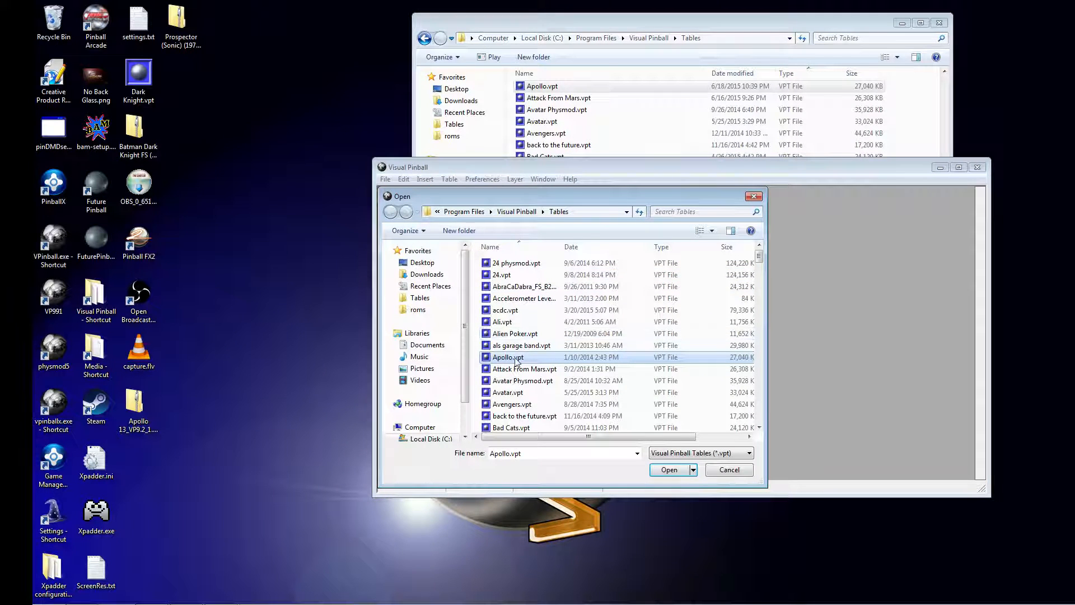
pyautogui.doubleClick(516, 359)
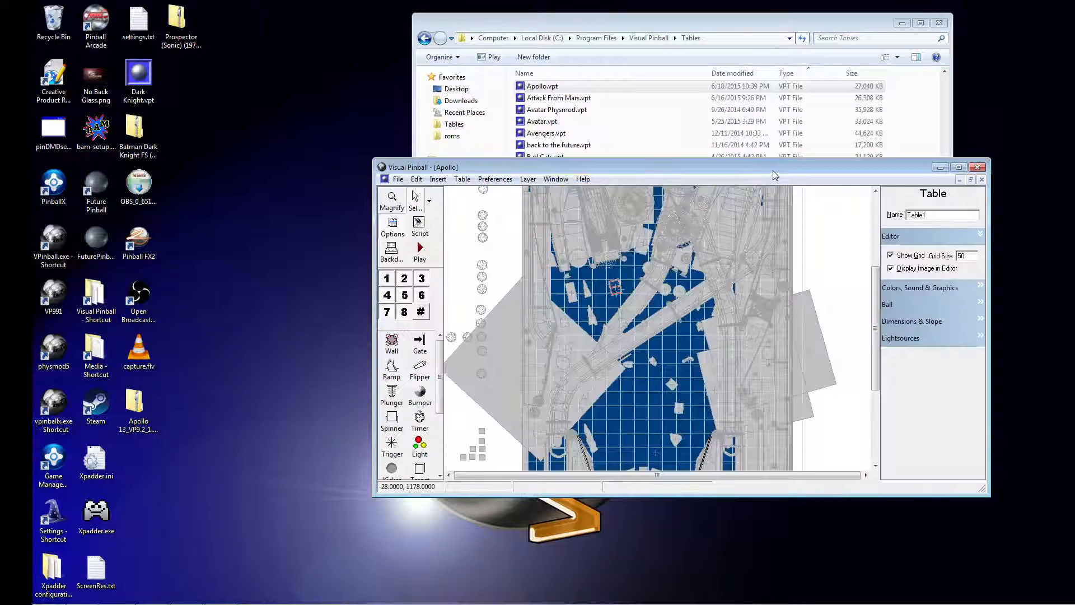
# Step: Move and enlarge the editor window and look over the Apollo playfield layout from end to end
pyautogui.moveTo(776, 168); pyautogui.dragTo(619, 30)
pyautogui.moveTo(826, 354); pyautogui.dragTo(929, 406)
pyautogui.moveTo(815, 234); pyautogui.dragTo(817, 140)
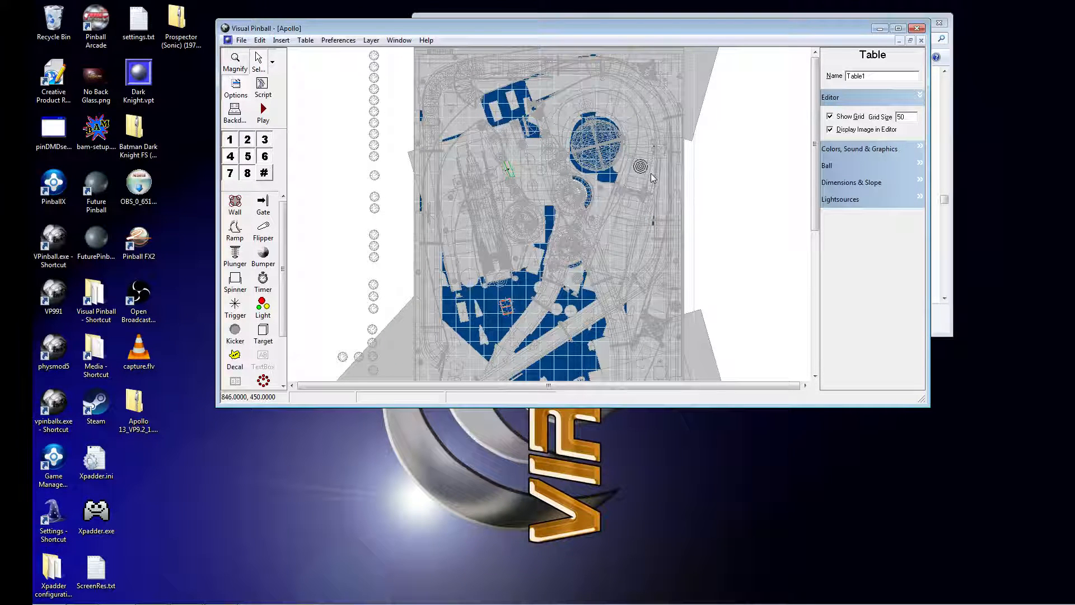
pyautogui.moveTo(813, 100); pyautogui.dragTo(811, 283)
pyautogui.moveTo(821, 230); pyautogui.dragTo(821, 66)
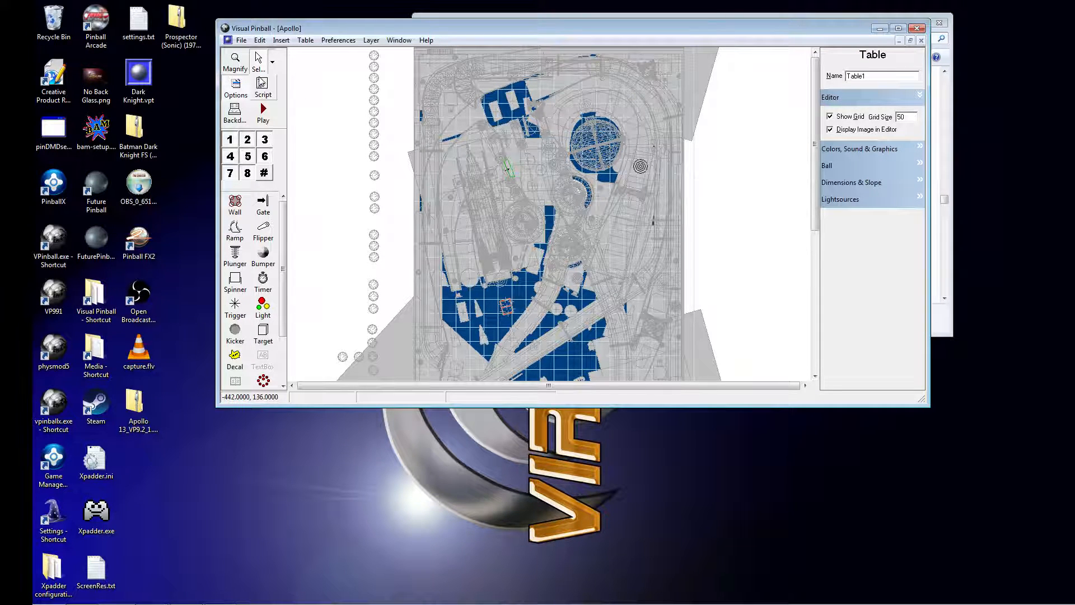
# Step: View the list of selectable table elements, hide the table's properties, and briefly open and close the table script
pyautogui.click(272, 62)
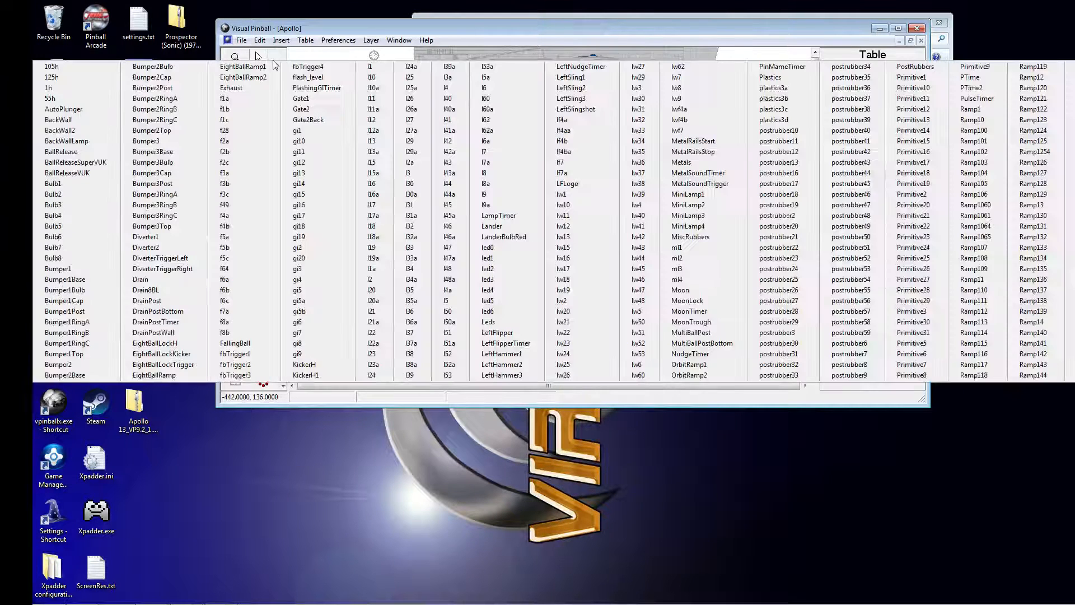
pyautogui.click(273, 62)
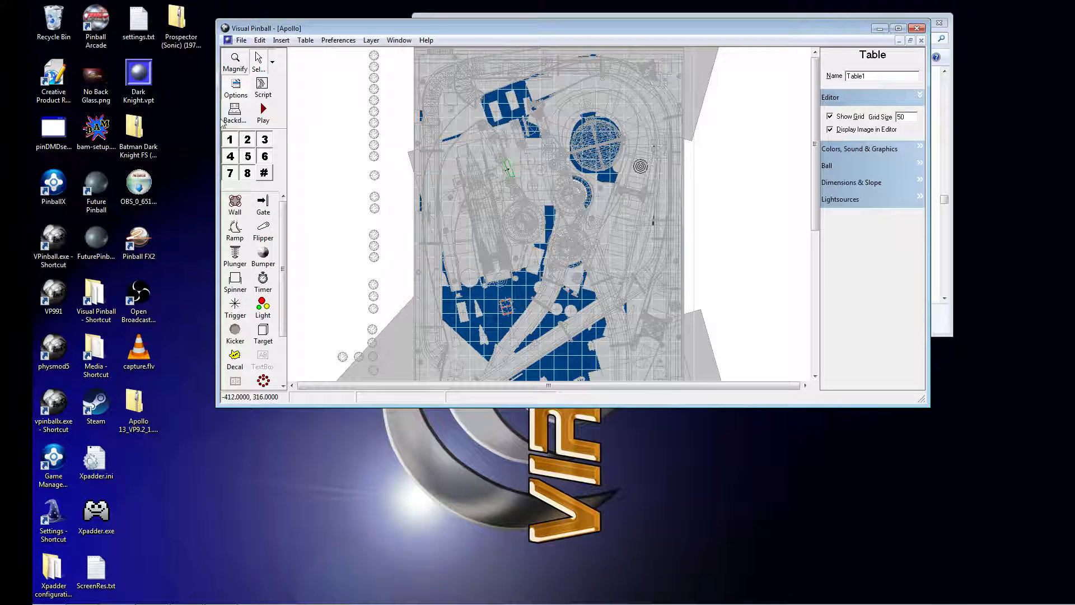
pyautogui.click(236, 90)
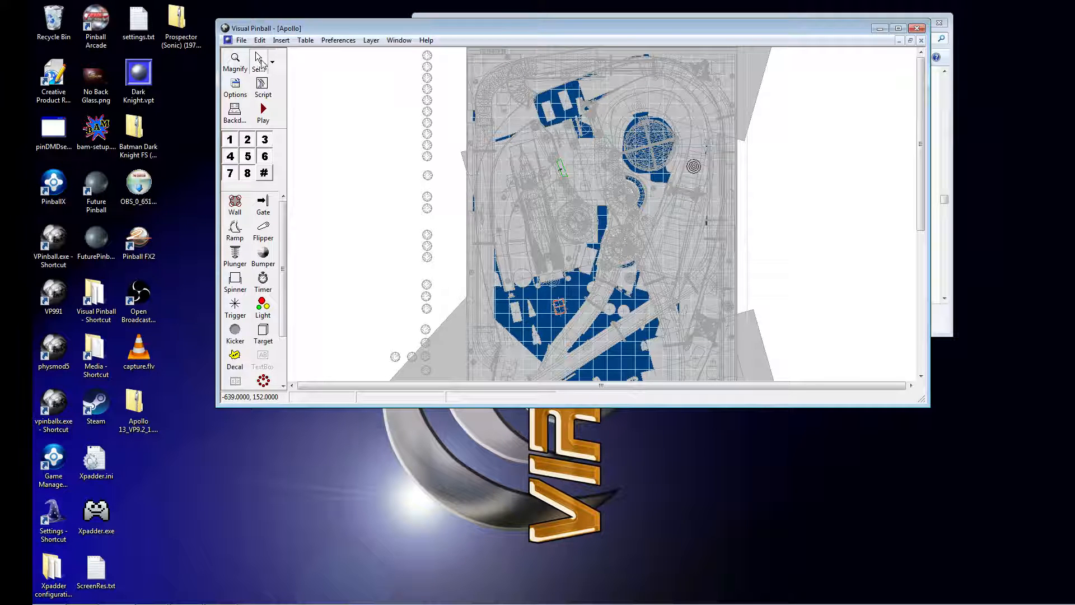
pyautogui.click(262, 85)
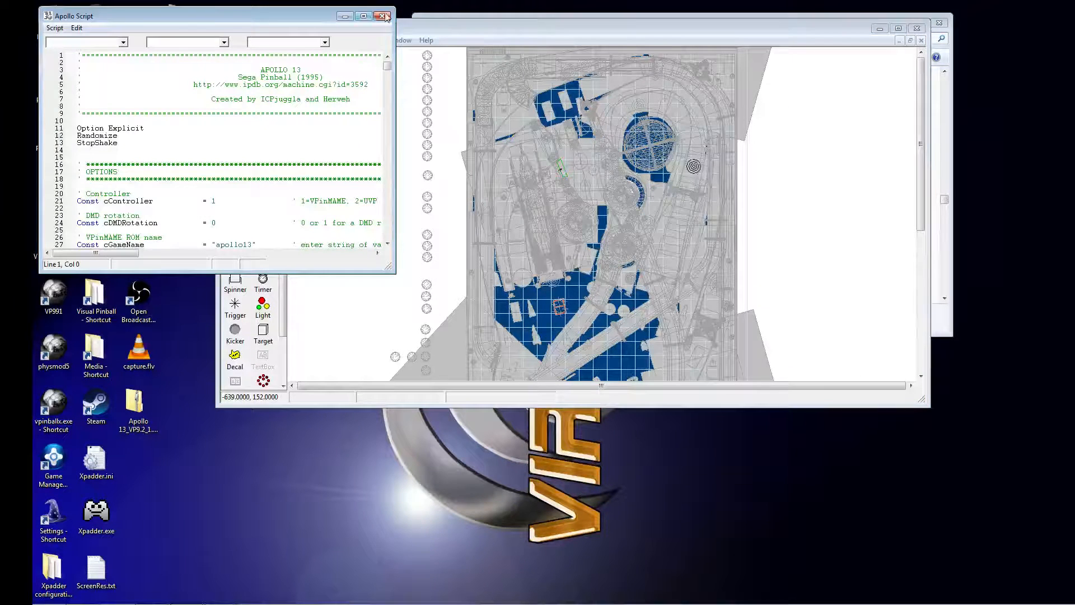
pyautogui.click(388, 14)
pyautogui.click(272, 61)
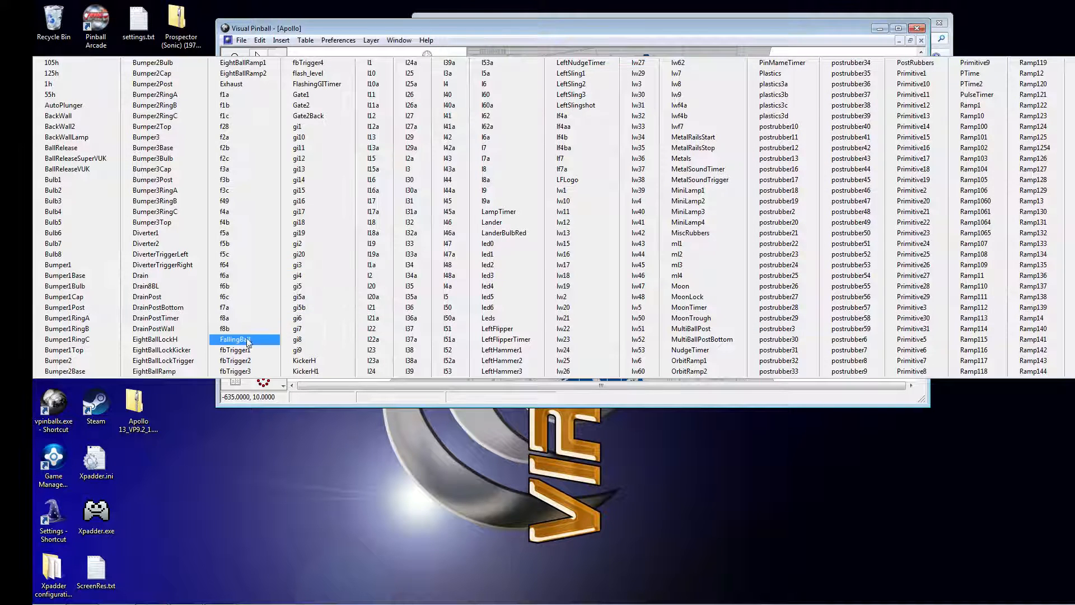
pyautogui.click(550, 36)
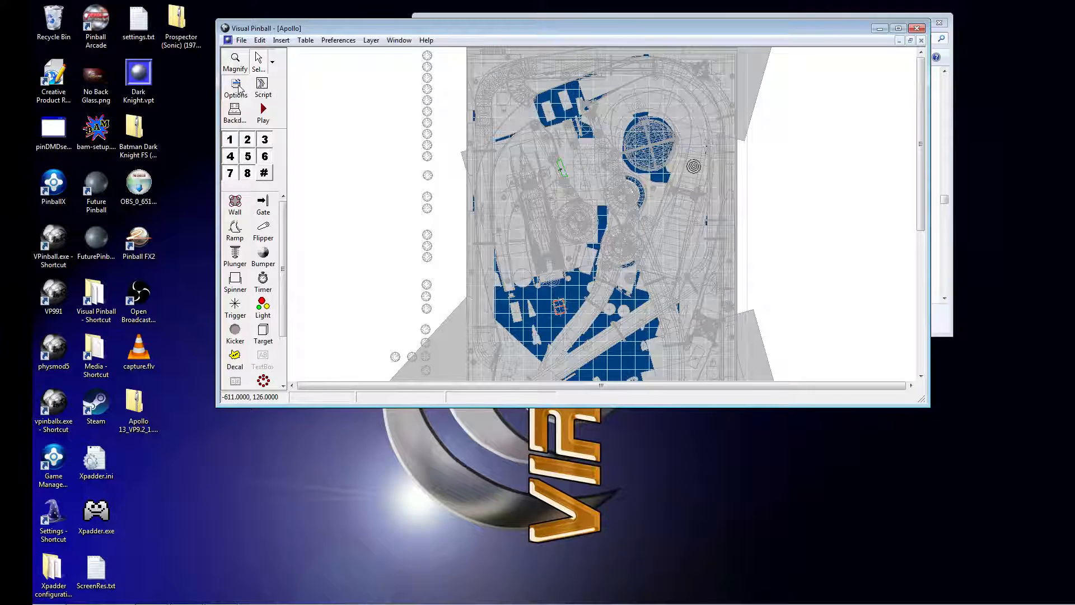
# Step: Show the table's properties again and inspect the Ball and the Colors, Sound & Graphics sections
pyautogui.click(239, 89)
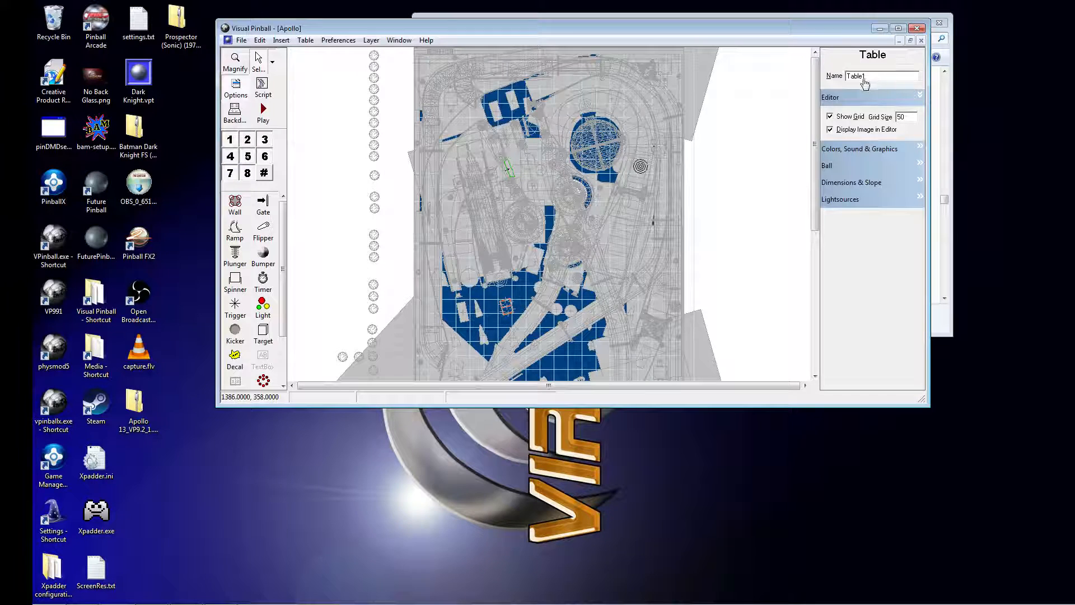
pyautogui.click(920, 165)
pyautogui.click(923, 166)
pyautogui.click(923, 150)
pyautogui.click(923, 151)
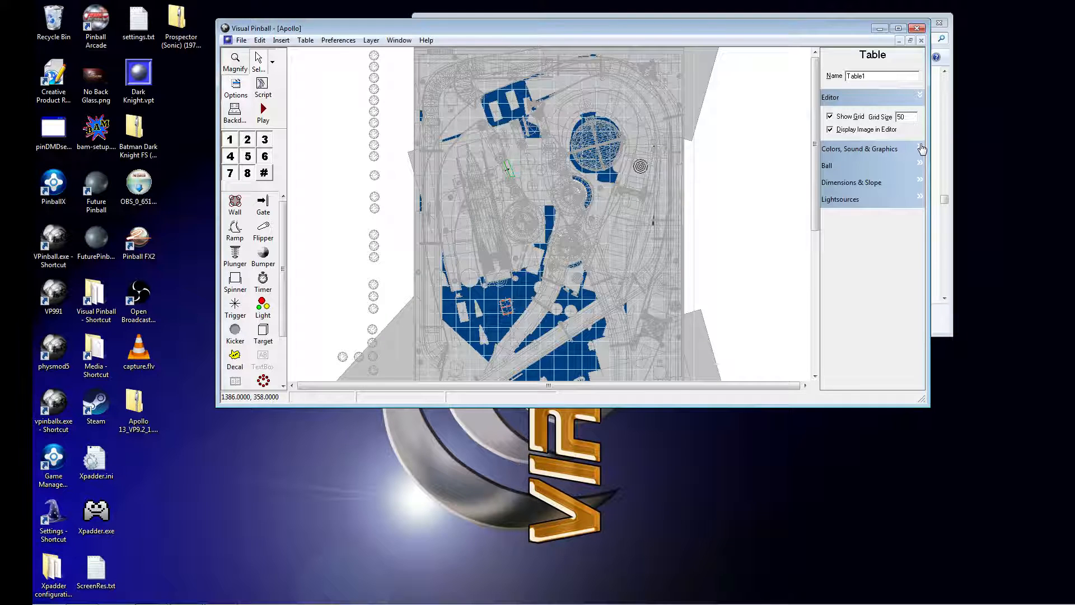
# Step: Examine the backdrop's Colors & Formatting and Physics & Graphics settings, and return to the playfield view
pyautogui.click(235, 112)
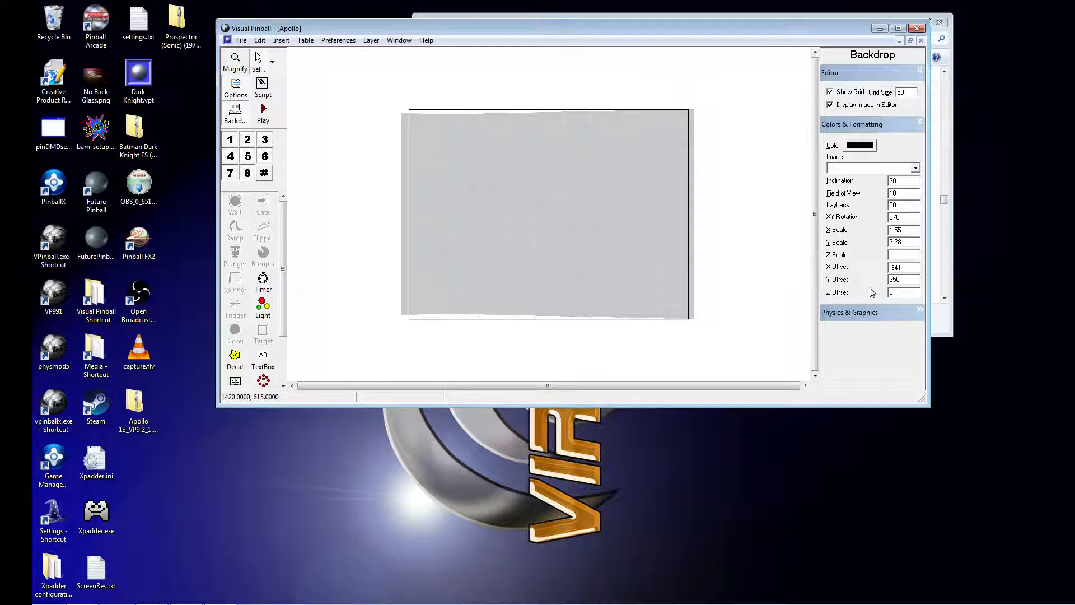
pyautogui.click(919, 312)
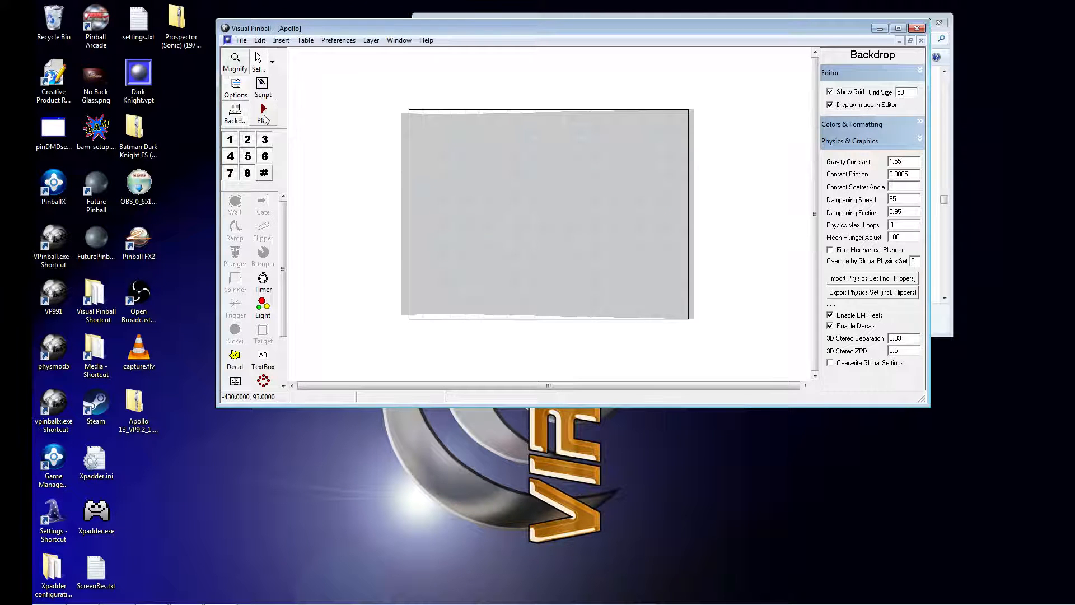
pyautogui.click(241, 115)
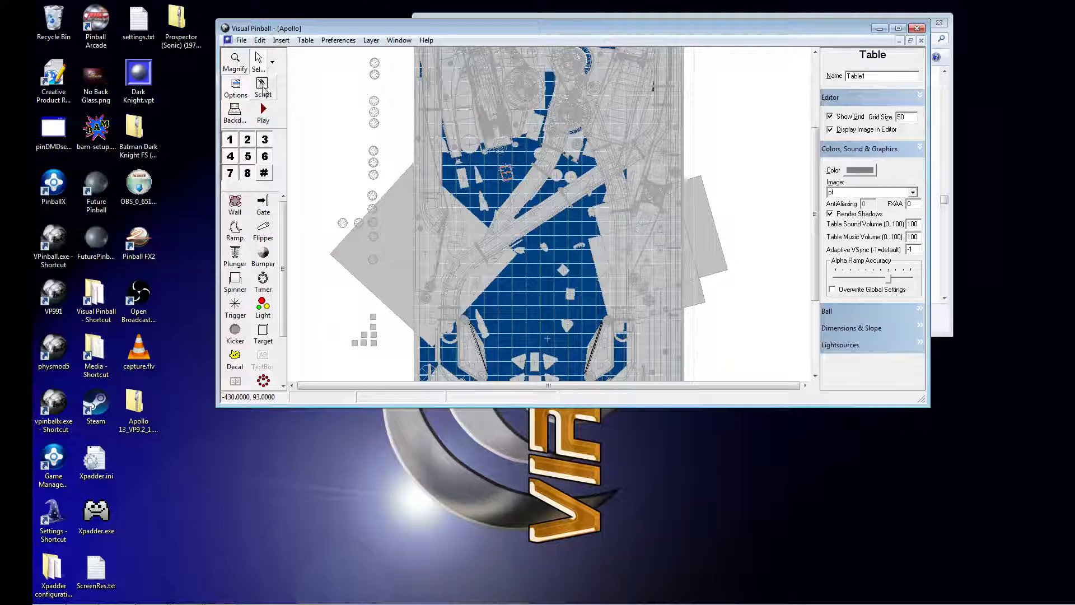
# Step: Open the Apollo table script and enlarge its window until the full option lines fit
pyautogui.click(263, 89)
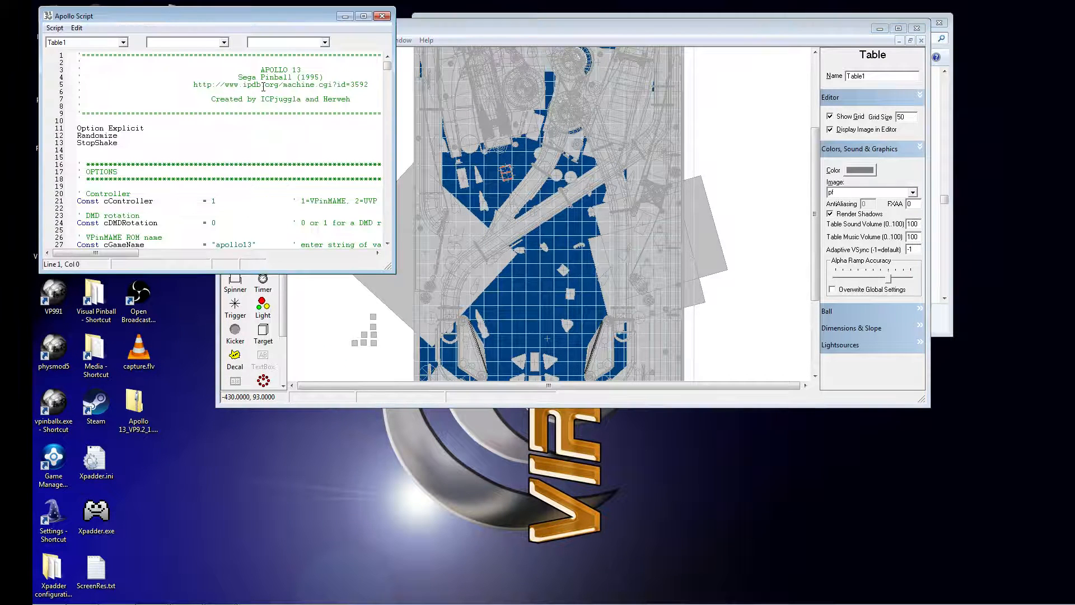
pyautogui.moveTo(391, 269); pyautogui.dragTo(632, 367)
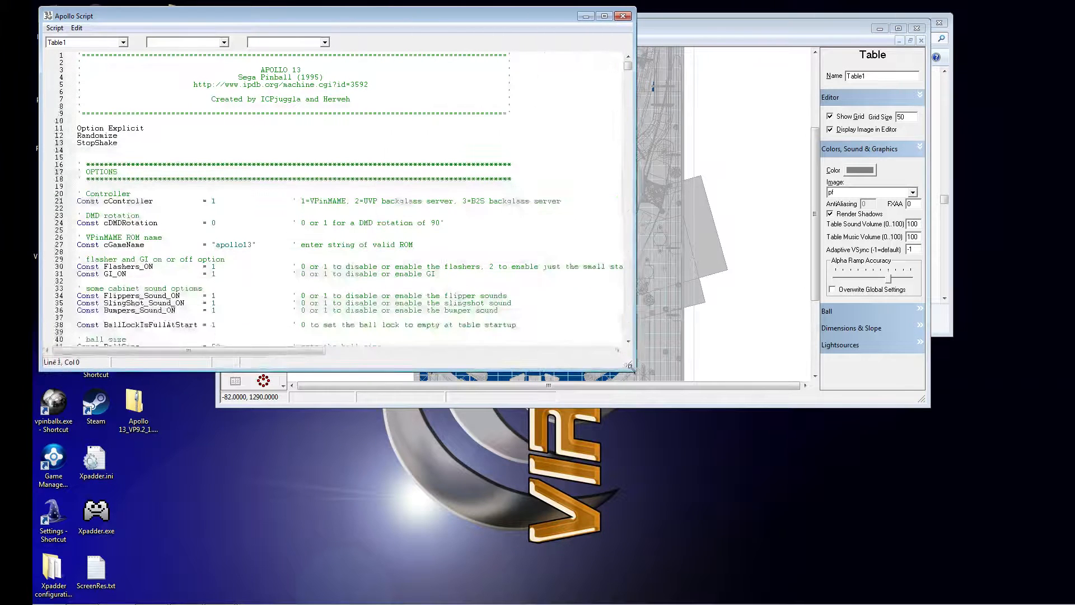
pyautogui.click(538, 138)
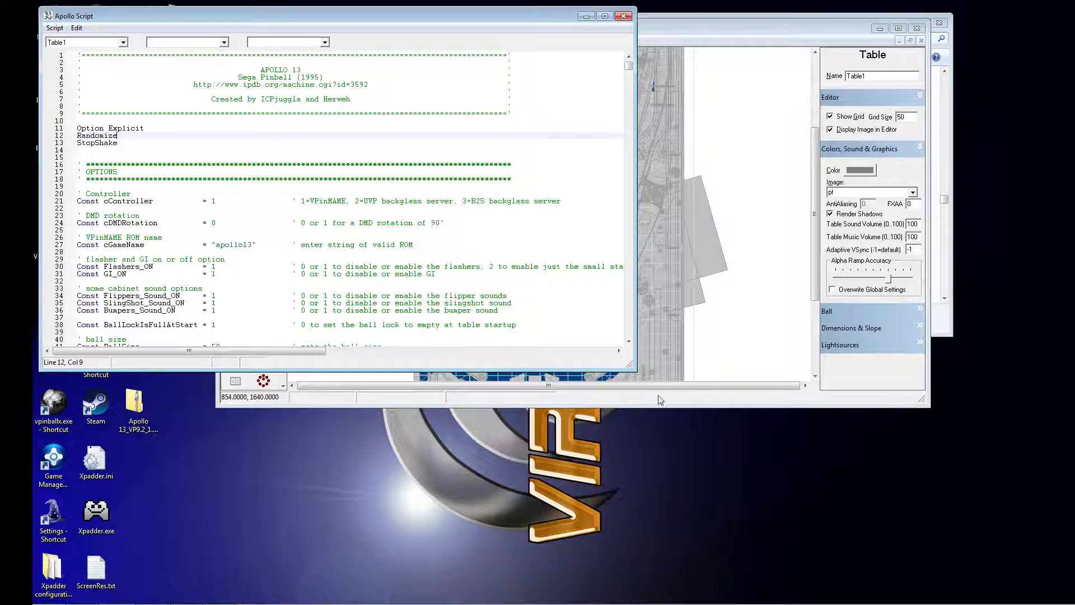
pyautogui.moveTo(628, 366); pyautogui.dragTo(917, 464)
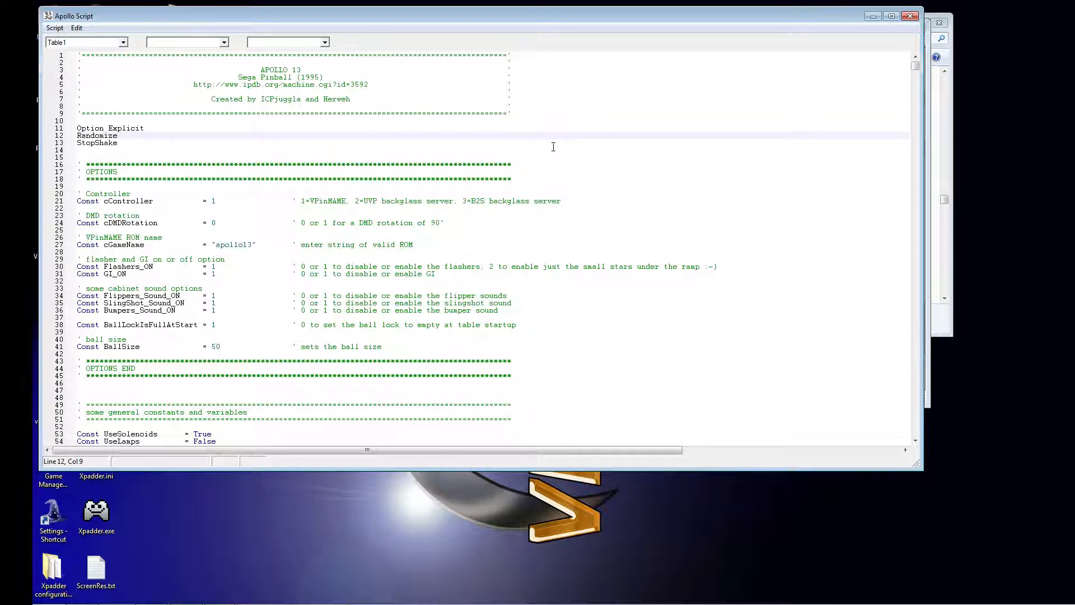
# Step: Examine the script's controller, ROM name and flasher options, and read on through the solenoid and table event sections
pyautogui.click(368, 193)
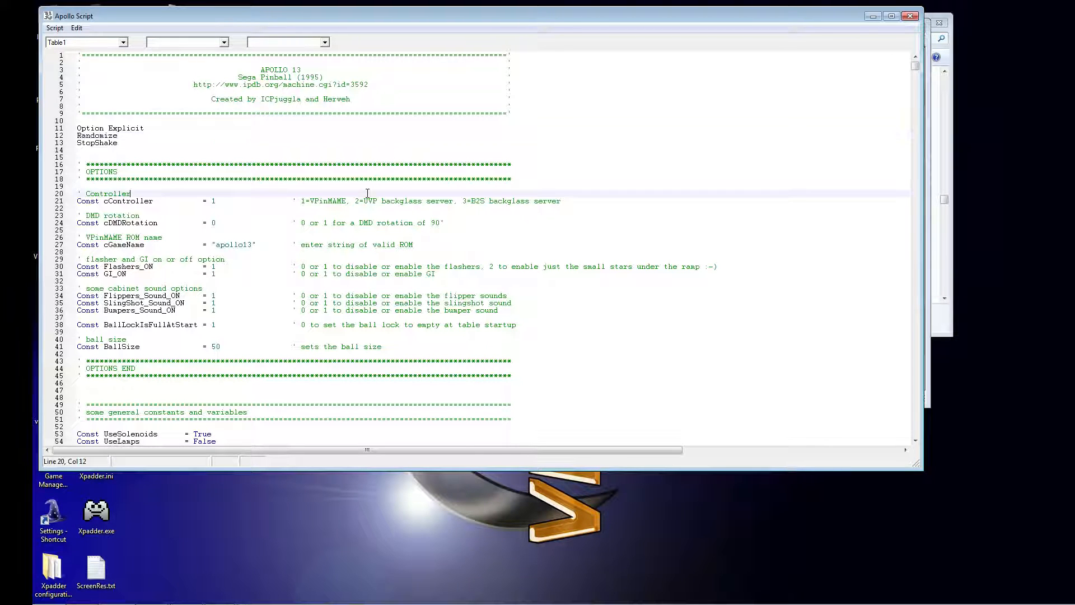
pyautogui.click(359, 201)
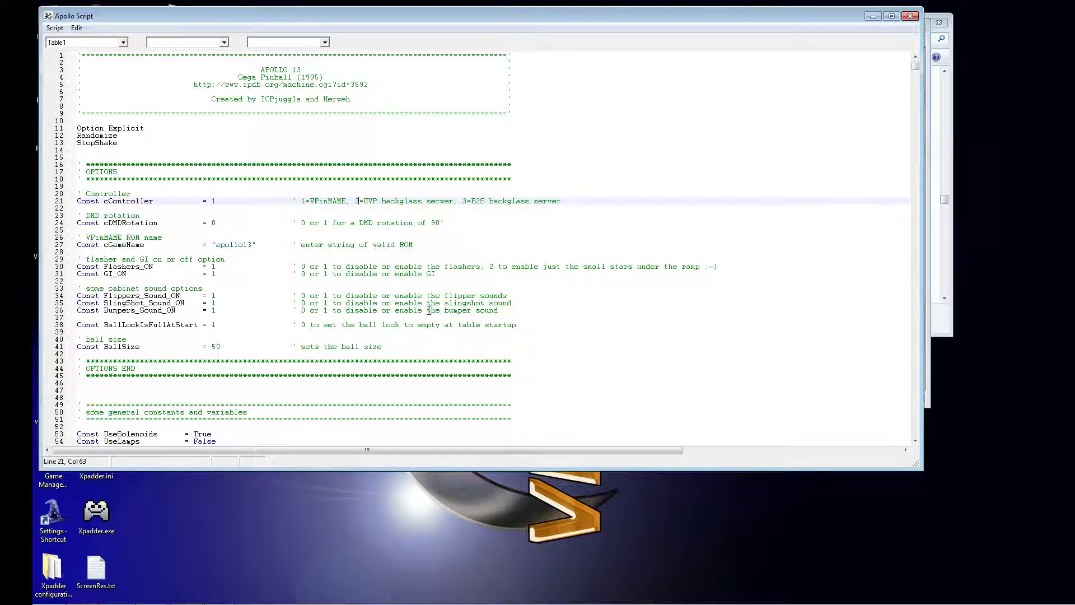
pyautogui.click(430, 257)
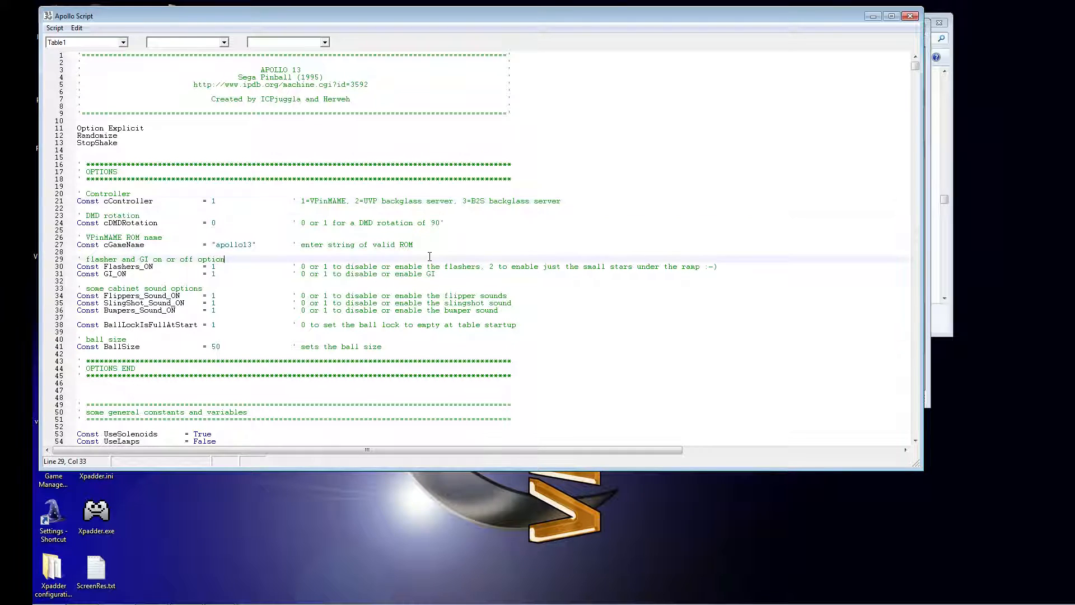
pyautogui.scroll(-6, 429, 256)
pyautogui.scroll(-7, 430, 256)
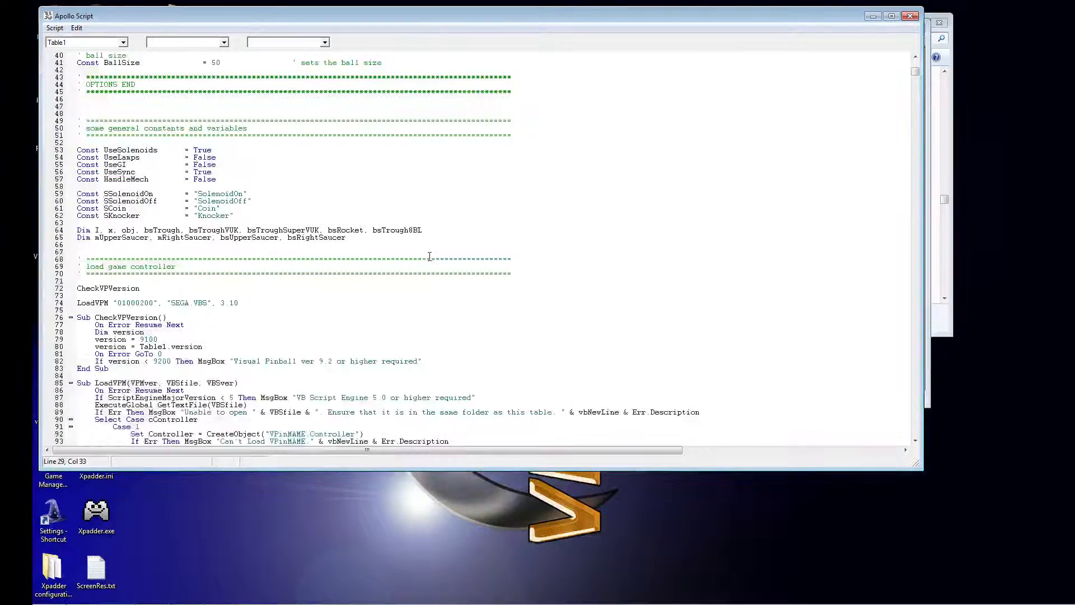
pyautogui.scroll(-20, 430, 257)
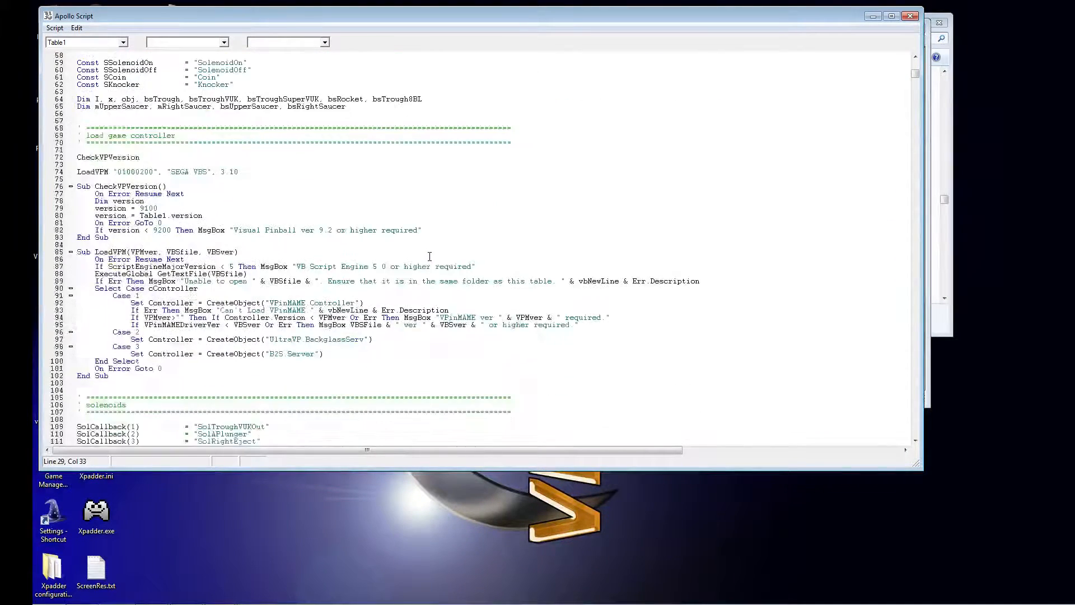
pyautogui.scroll(-1, 430, 256)
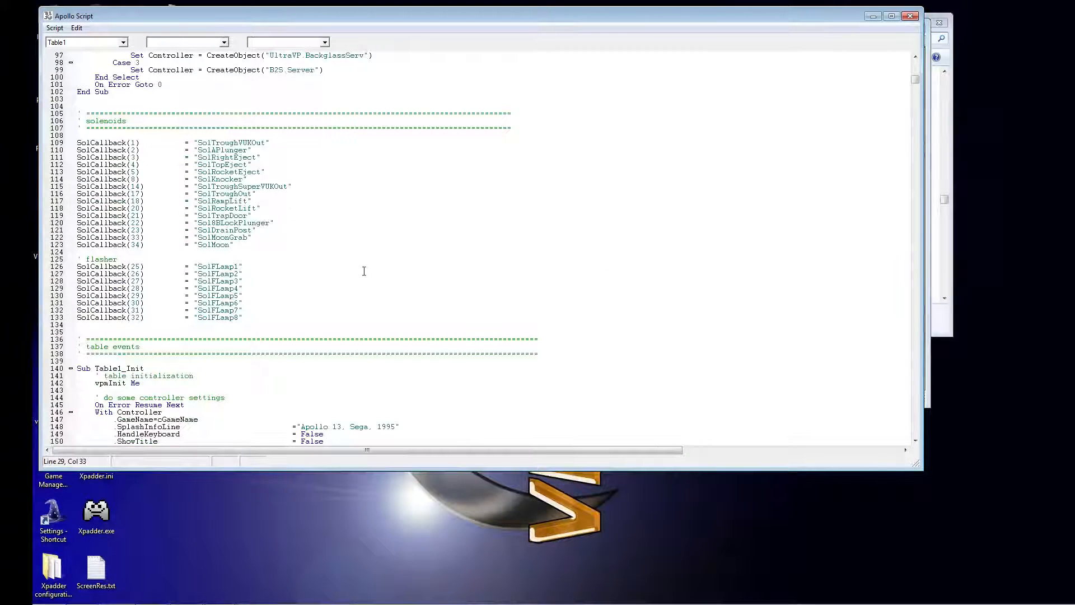
# Step: Examine the script's solenoid, table event and controller loading sections, and return to the options at the beginning
pyautogui.scroll(-3, 357, 263)
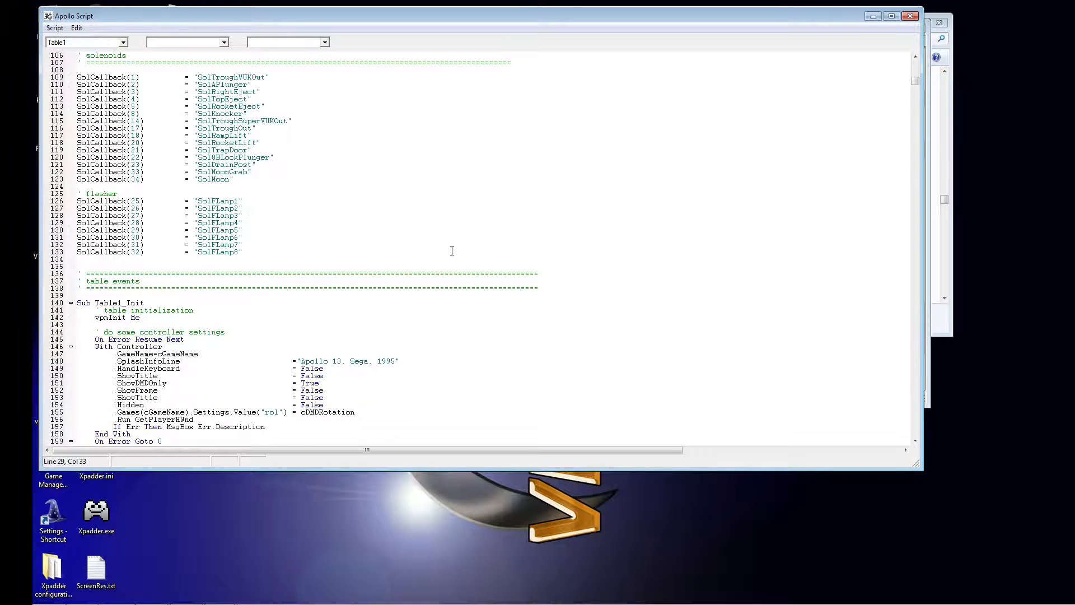
pyautogui.scroll(-8, 452, 247)
pyautogui.scroll(6, 464, 257)
pyautogui.scroll(-8, 469, 259)
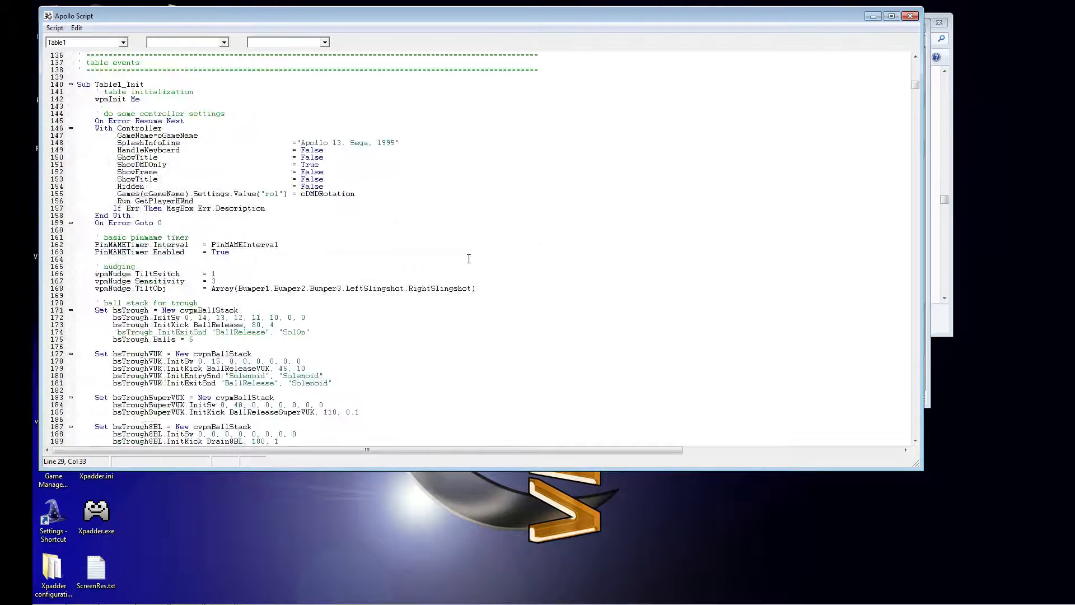
pyautogui.scroll(-1, 469, 258)
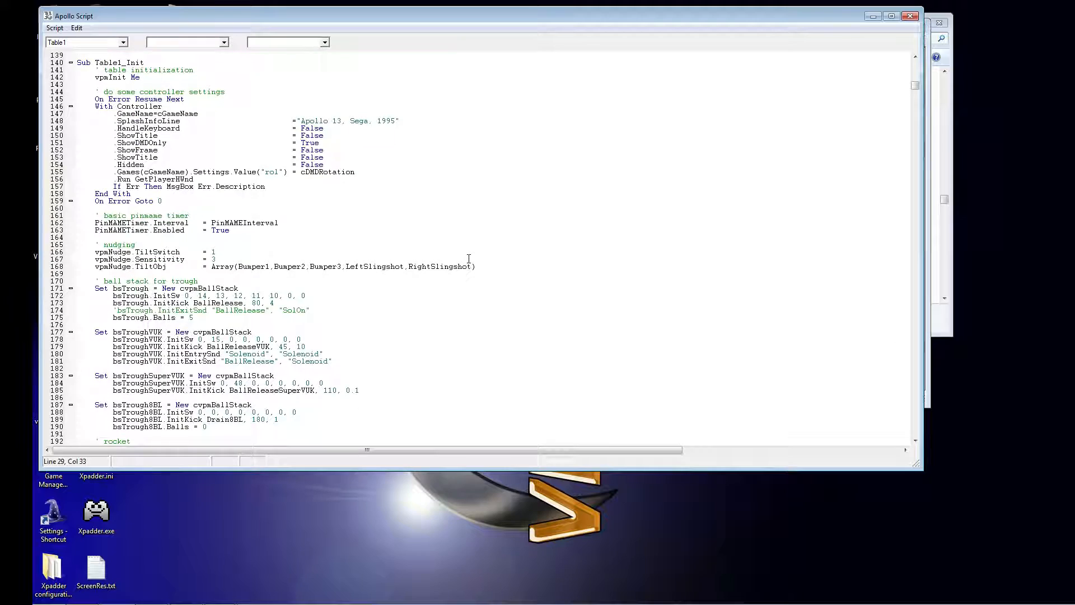
pyautogui.scroll(20, 387, 268)
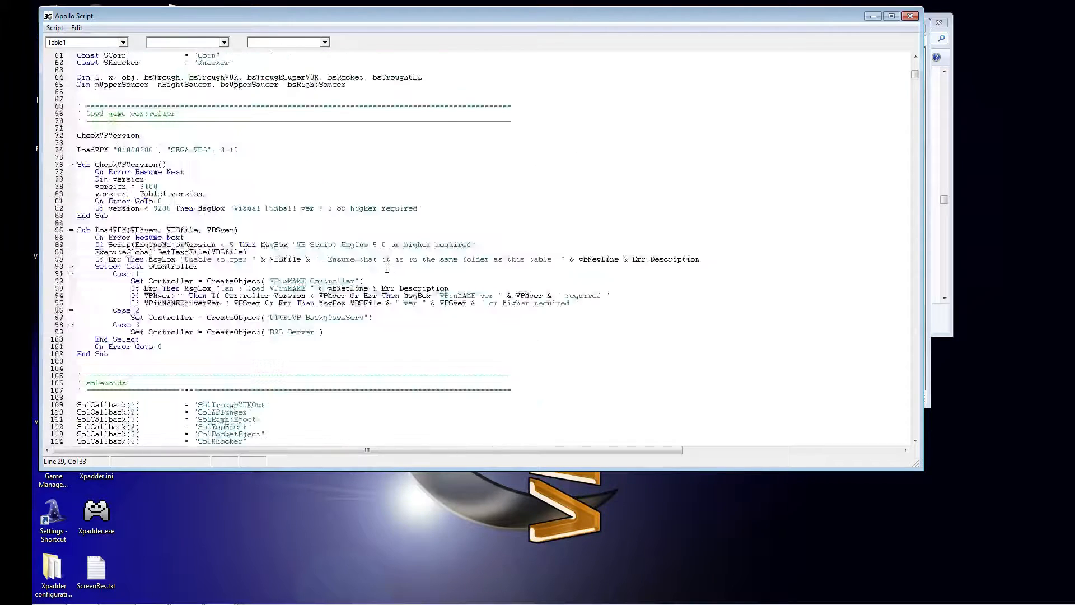
pyautogui.scroll(8, 387, 268)
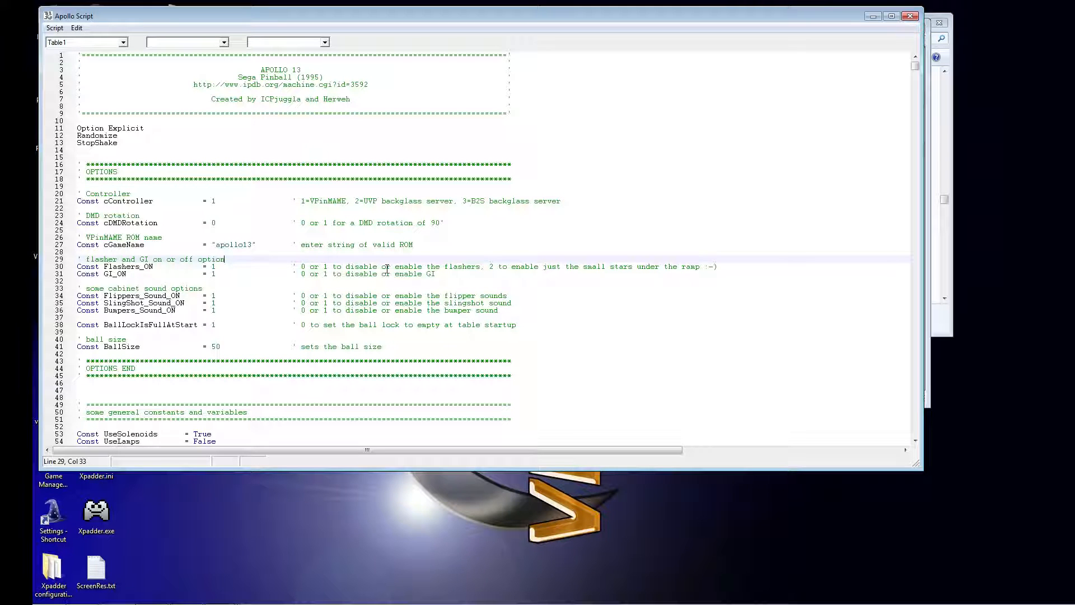
# Step: Examine the flasher, DMD rotation, cabinet sound, ball lock and ball size options in the script
pyautogui.doubleClick(314, 266)
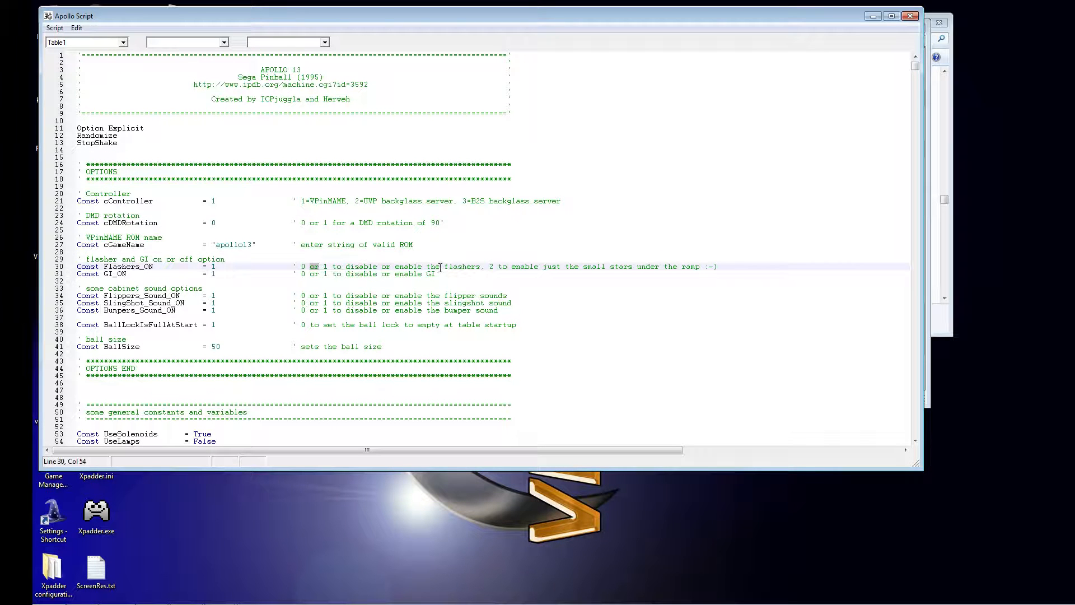
pyautogui.moveTo(442, 266); pyautogui.dragTo(99, 267)
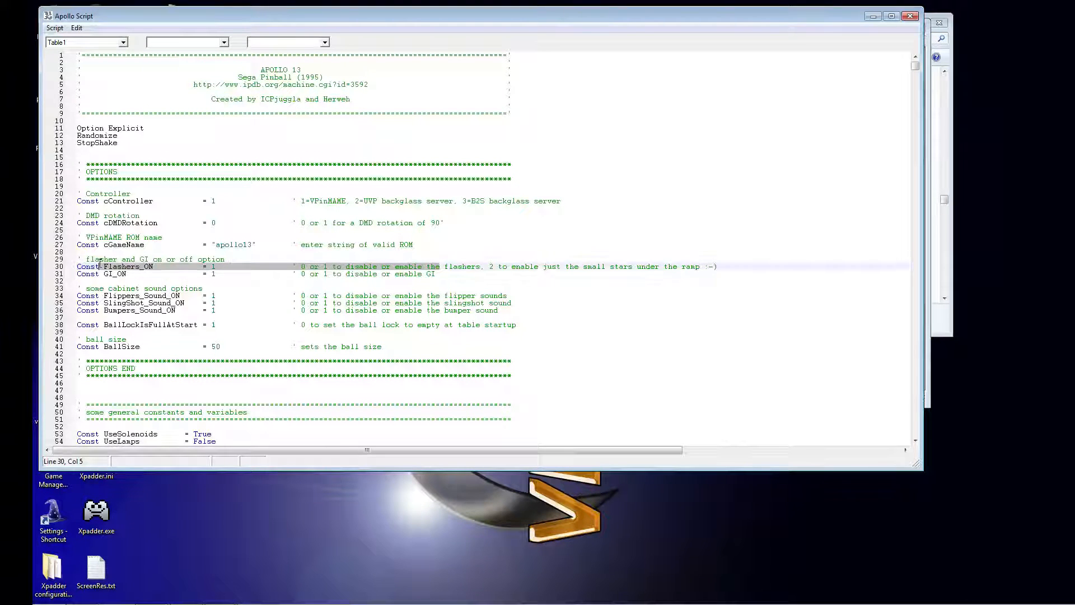
pyautogui.click(382, 266)
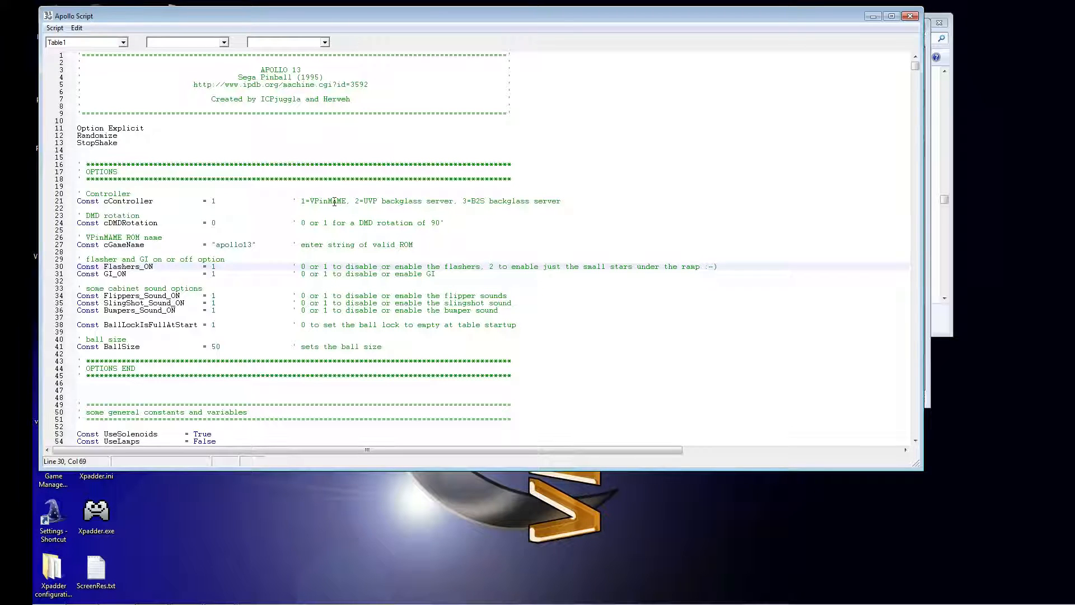
pyautogui.click(406, 215)
pyautogui.scroll(-3, 409, 218)
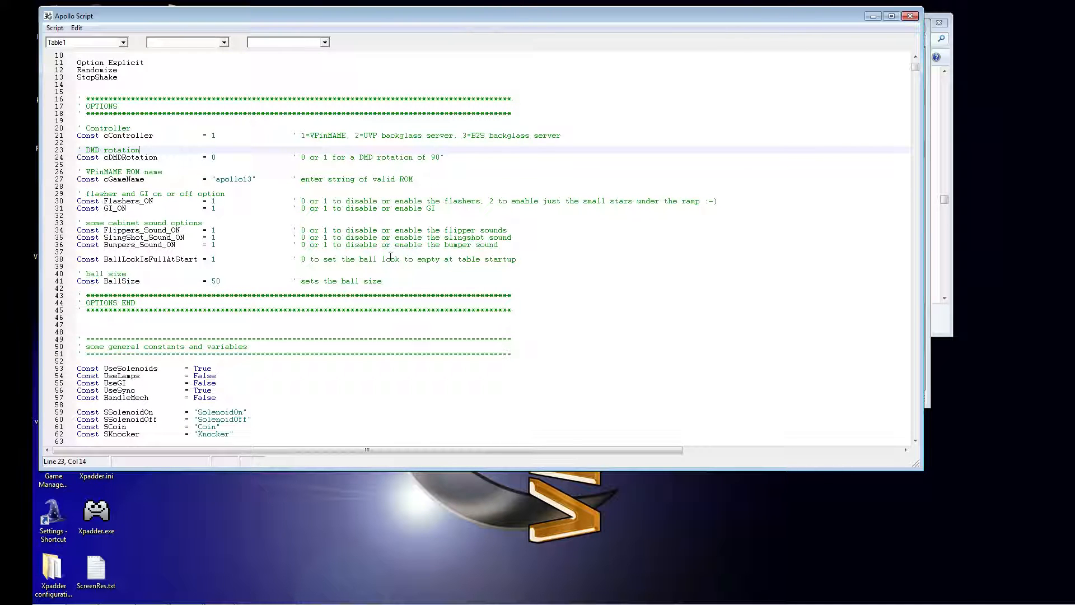
pyautogui.scroll(-3, 434, 269)
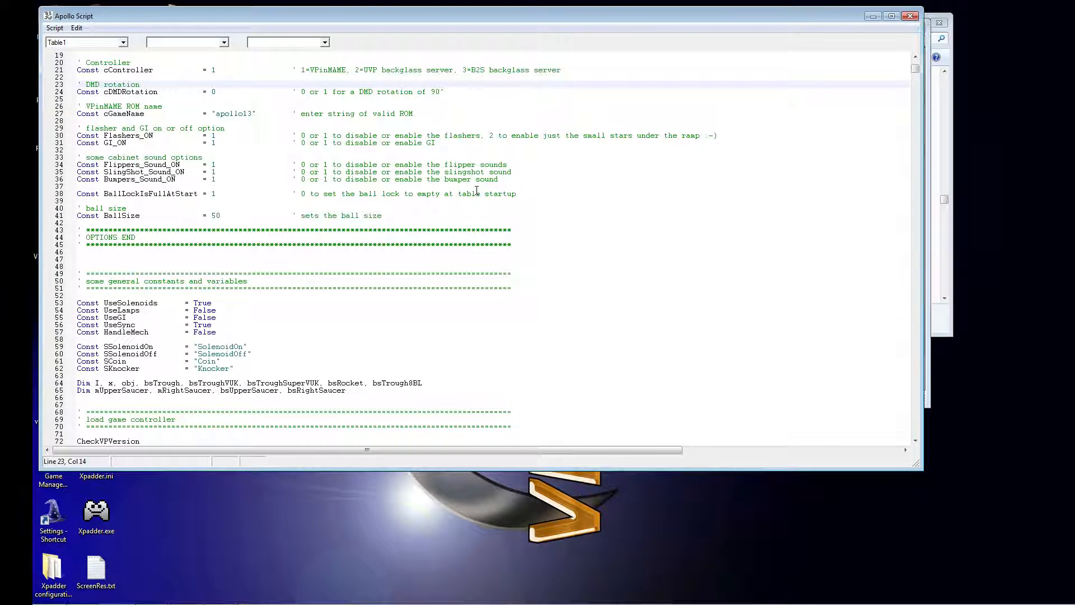
pyautogui.scroll(-1, 477, 191)
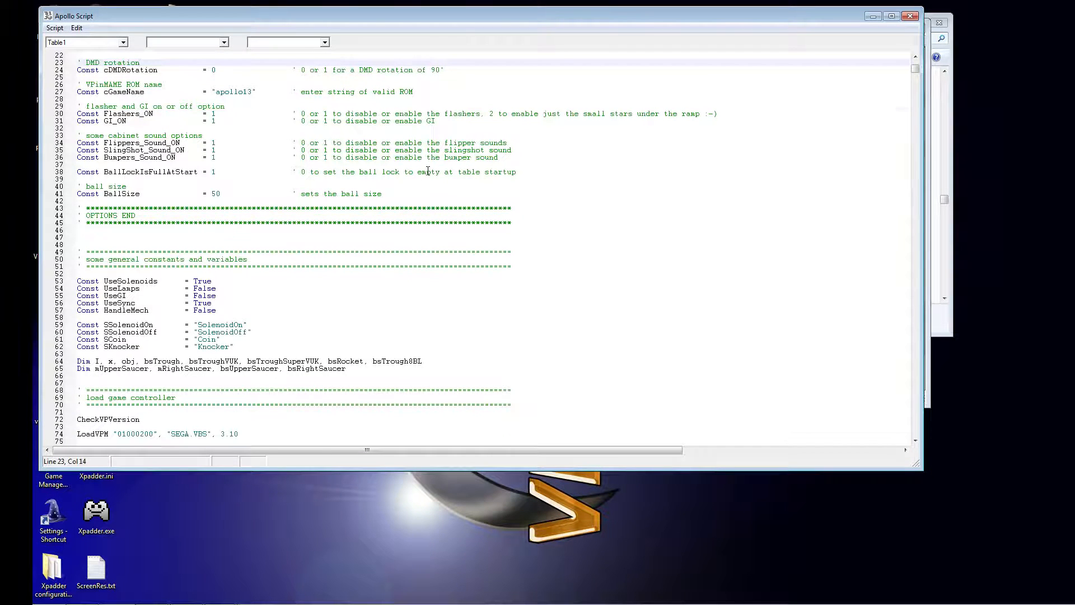
pyautogui.scroll(7, 425, 171)
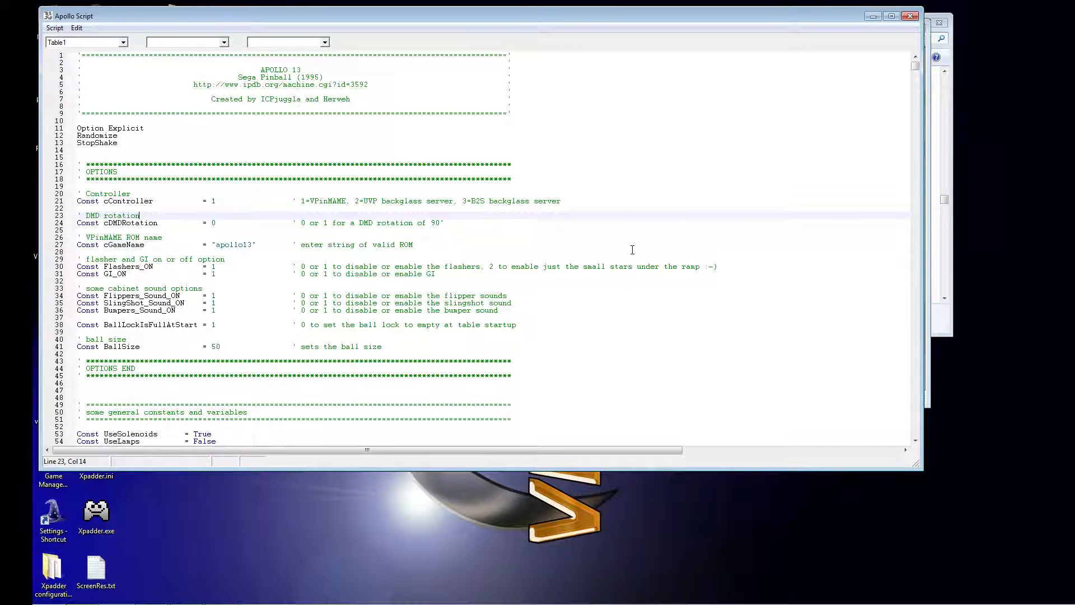
# Step: Move the script window clear of the desktop icons and place the cursor on line 2 of the script
pyautogui.click(207, 130)
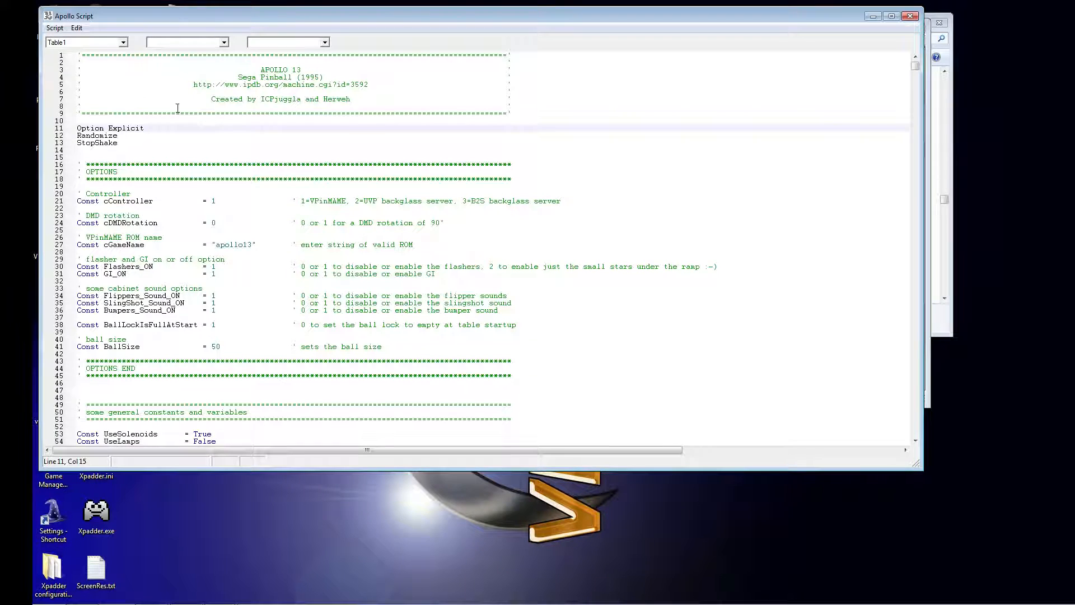
pyautogui.click(152, 99)
pyautogui.moveTo(177, 17); pyautogui.dragTo(320, 17)
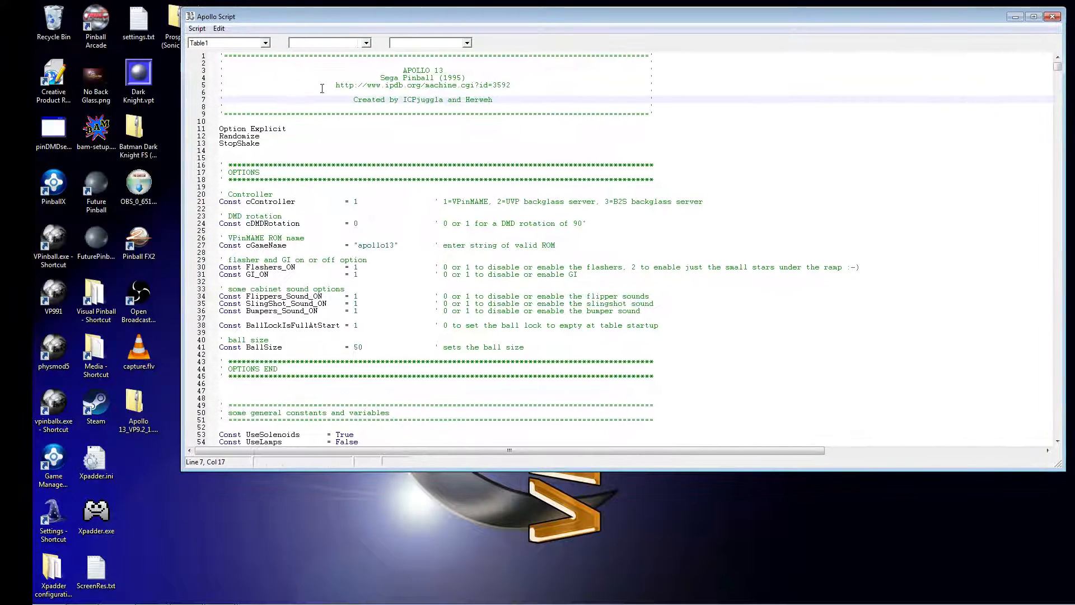
pyautogui.click(308, 70)
pyautogui.click(294, 63)
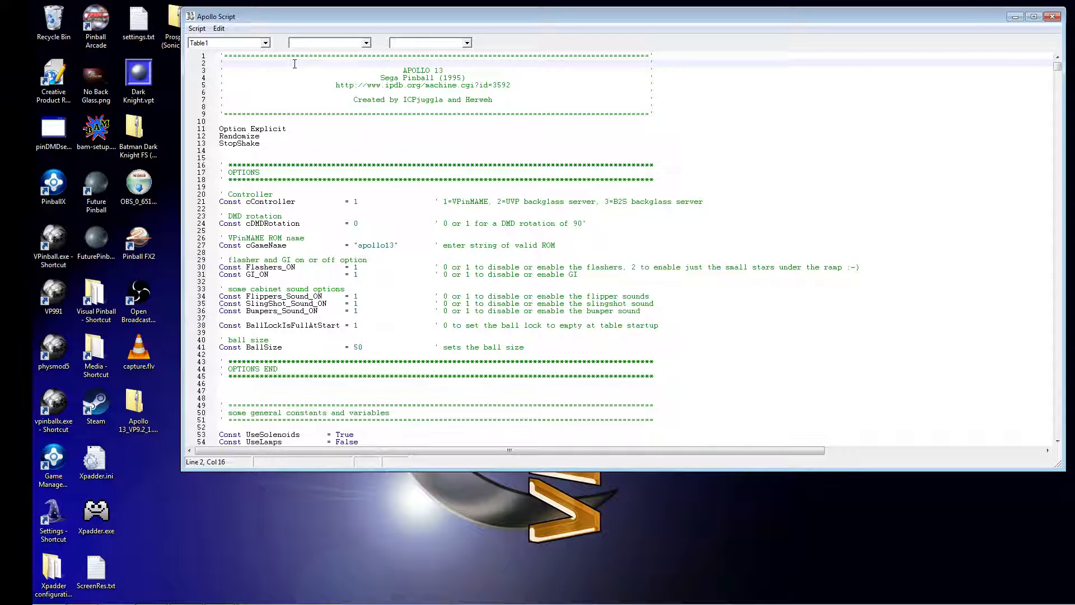
# Step: Search the script for "gamename", select the ROM name "apollo13" assigned there, and close the script window
pyautogui.hotkey('ctrl', 'f')
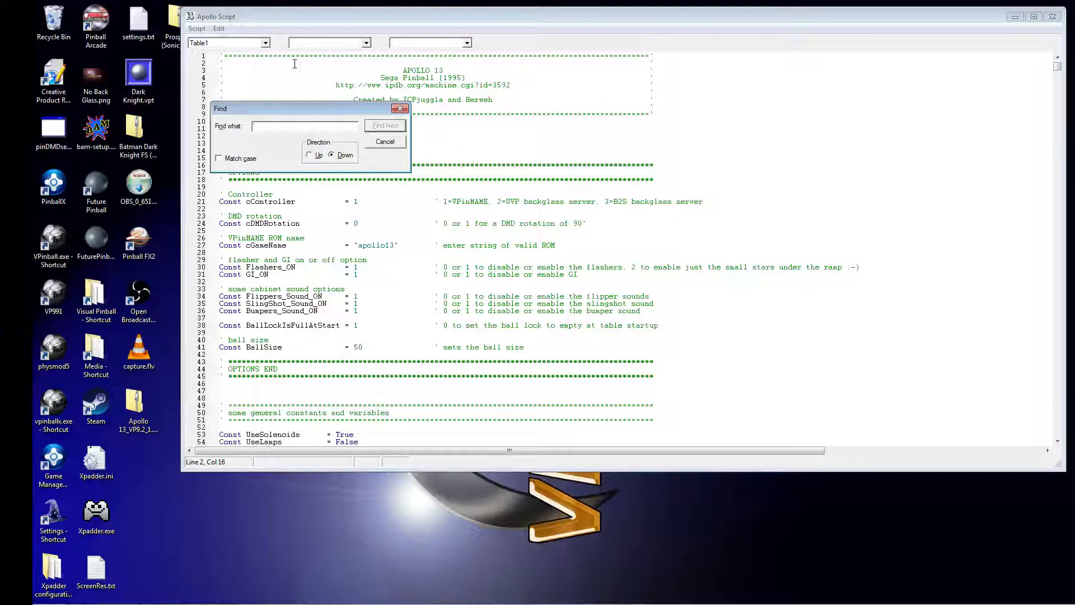
pyautogui.write('gamename')
pyautogui.press('Return')
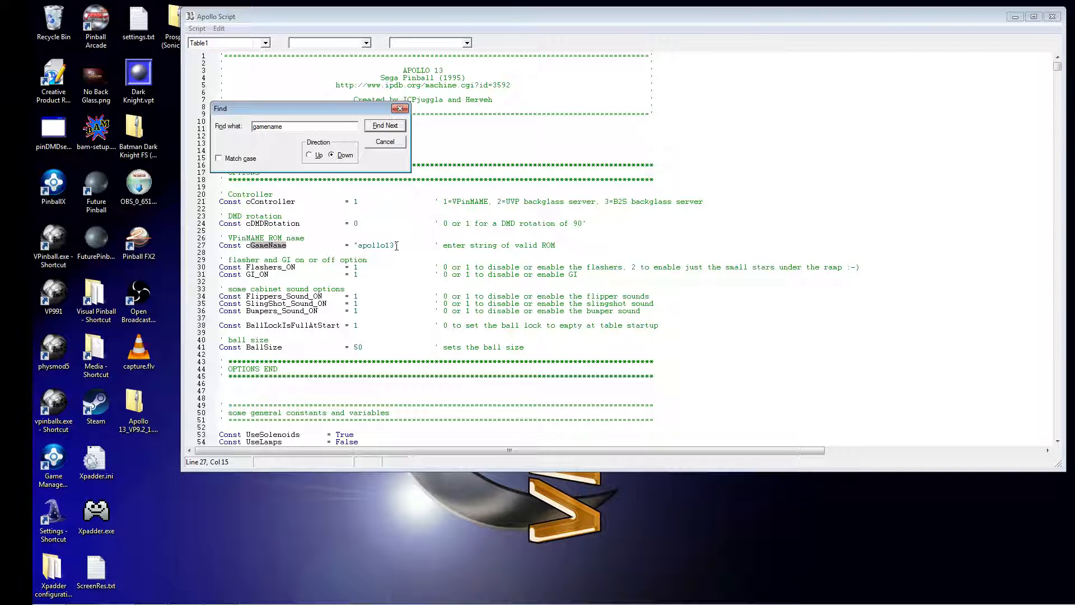
pyautogui.moveTo(394, 246); pyautogui.dragTo(358, 246)
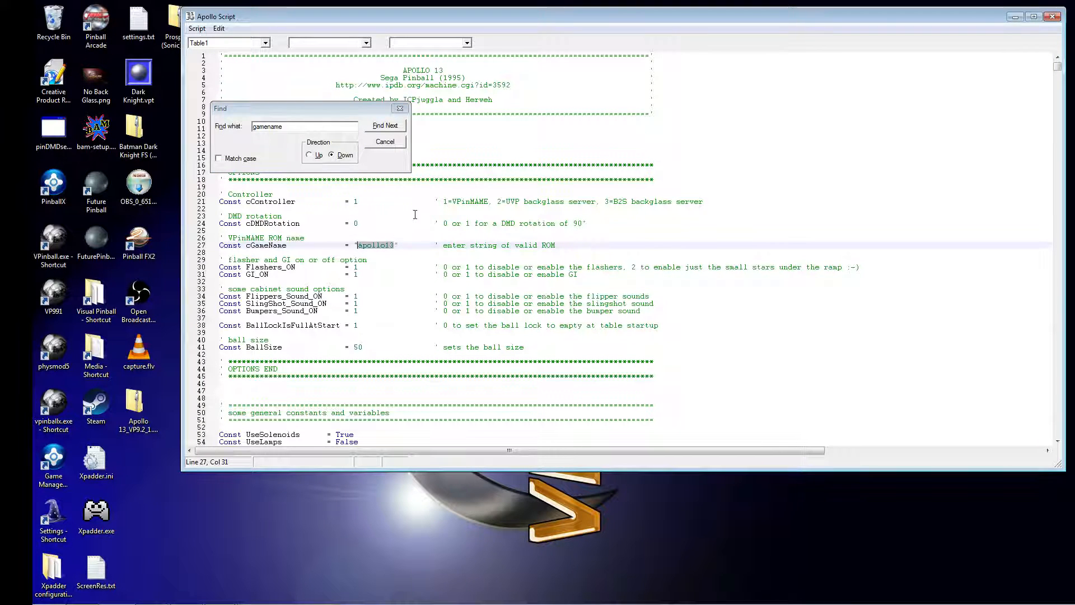
pyautogui.click(400, 108)
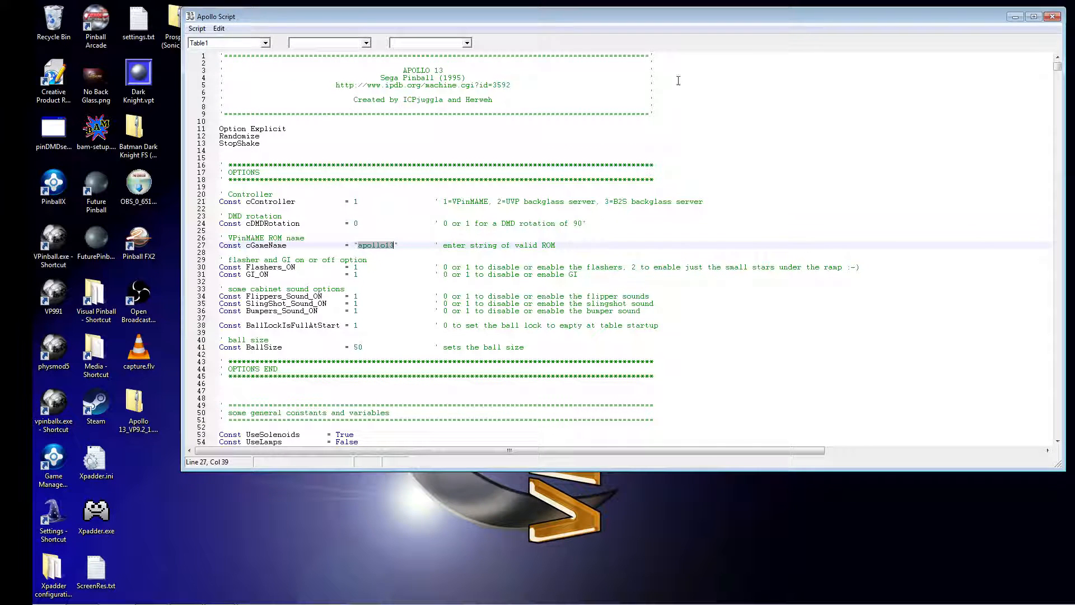
pyautogui.click(1054, 17)
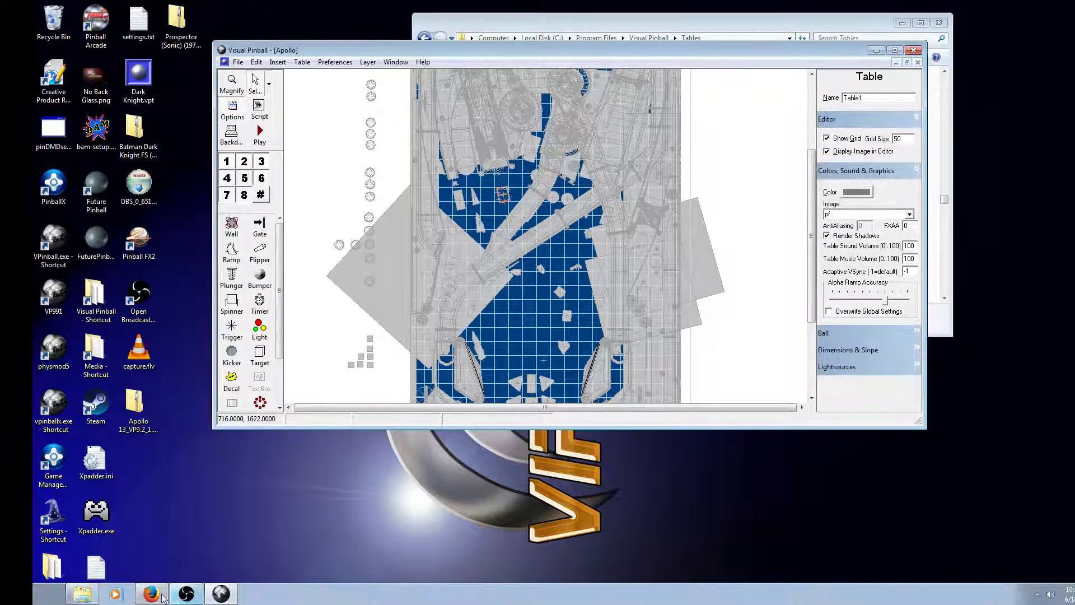
# Step: Switch to Firefox and search the VPForums downloads for "apollo13"
pyautogui.click(150, 593)
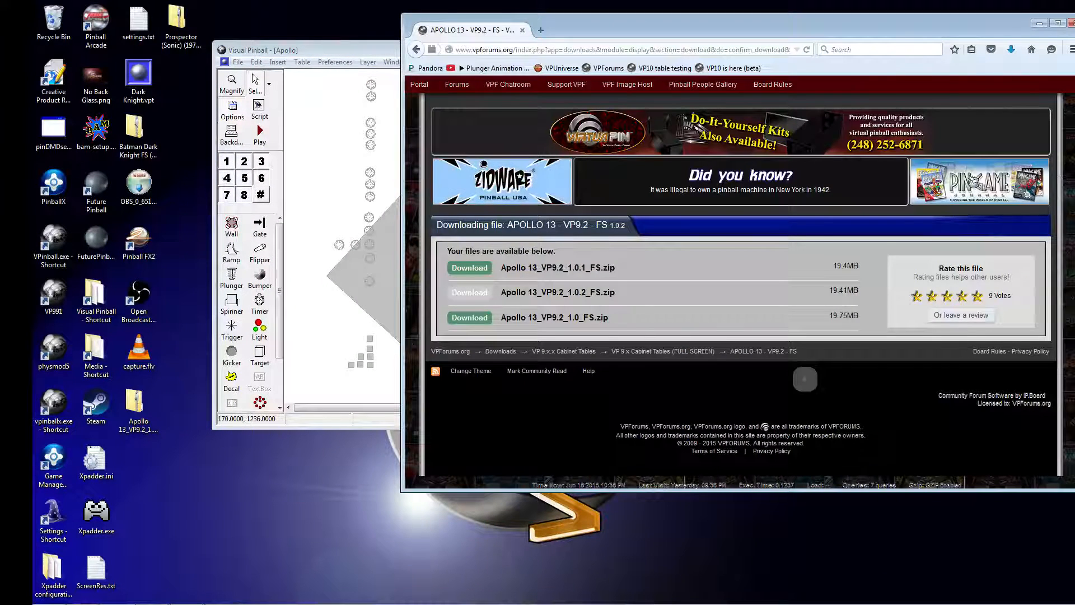
pyautogui.scroll(4, 728, 149)
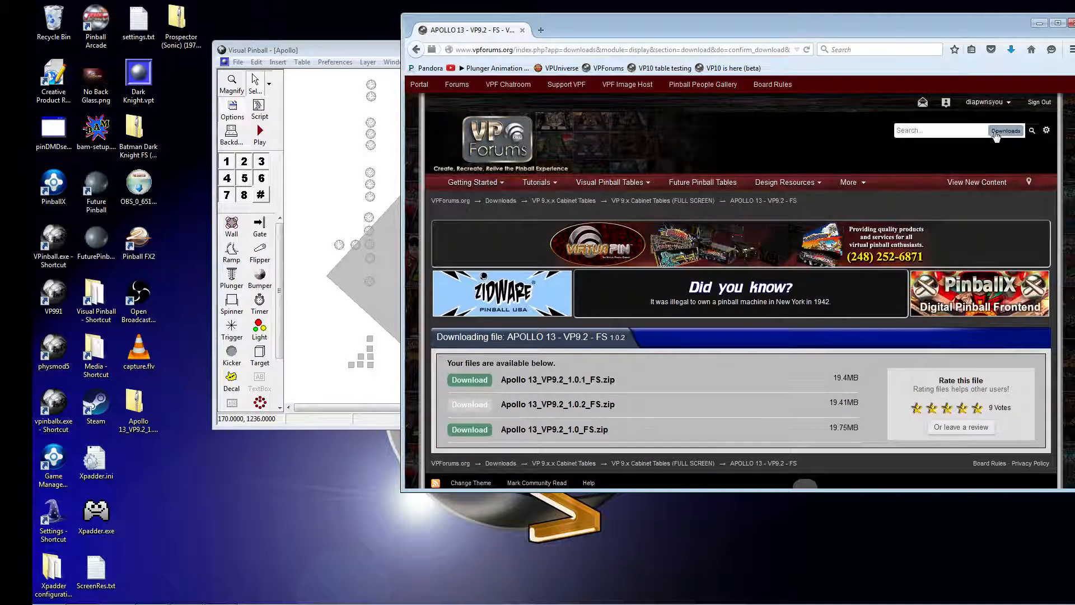
pyautogui.click(937, 130)
pyautogui.write('apollo13')
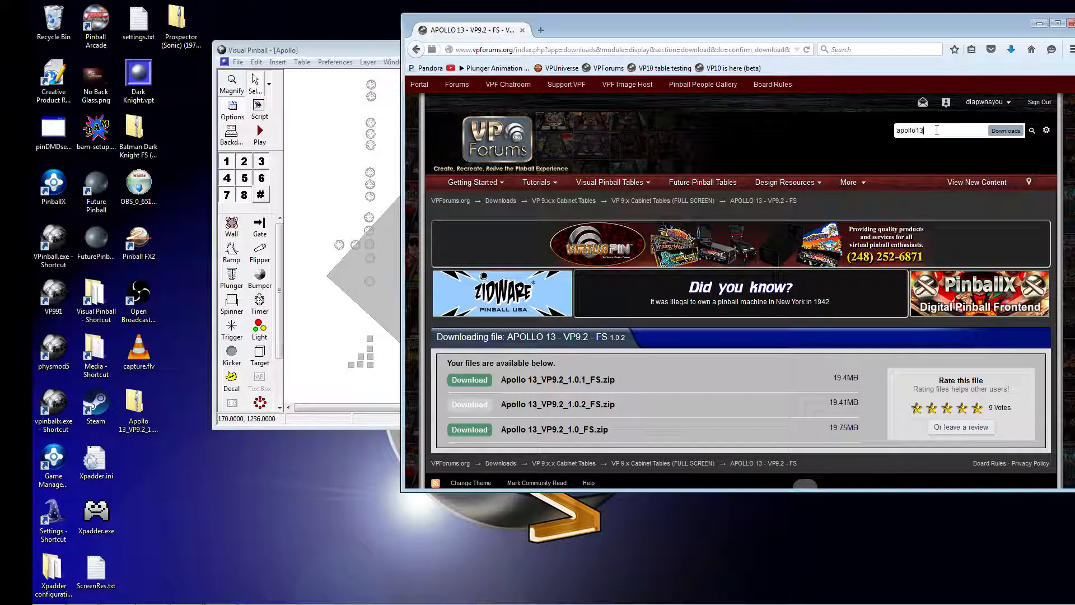
pyautogui.press('Return')
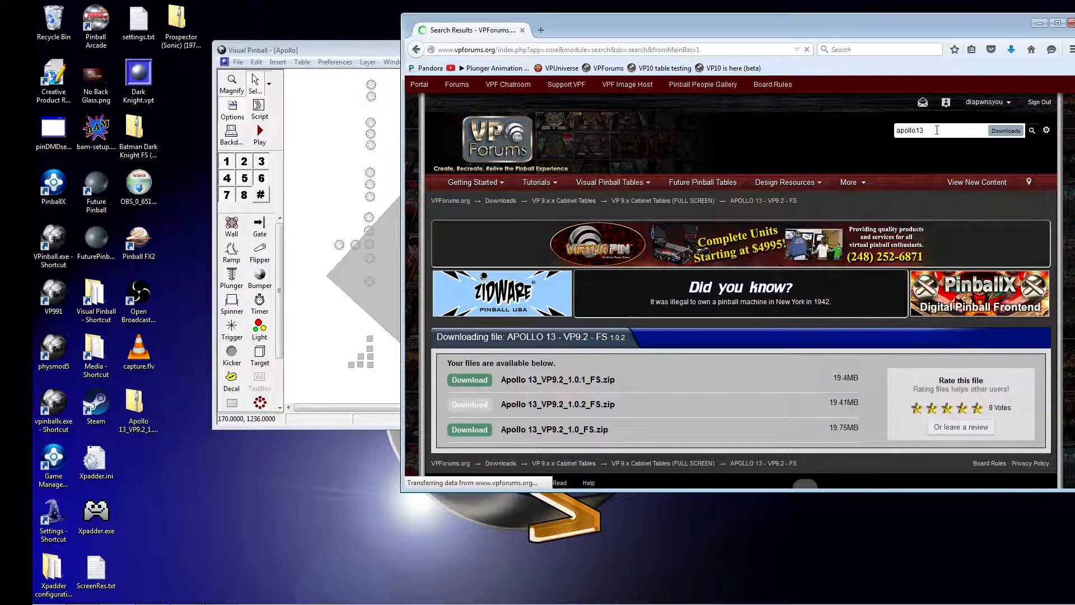
pyautogui.scroll(-4, 801, 196)
pyautogui.scroll(1, 815, 234)
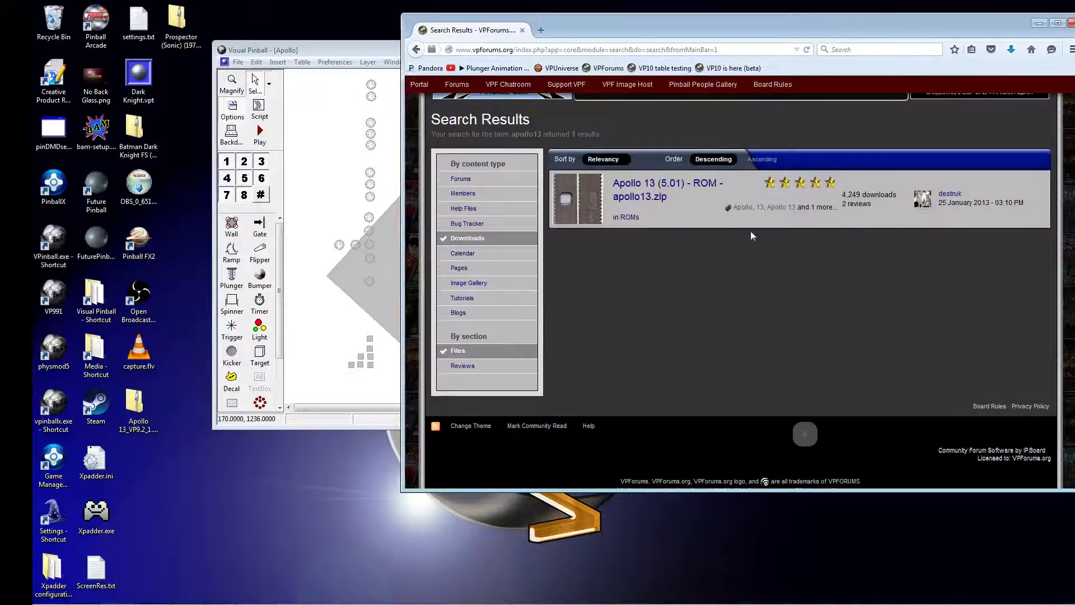
# Step: Open the Apollo 13 (5.01) ROM page, request the download and agree to the disclaimer
pyautogui.click(672, 191)
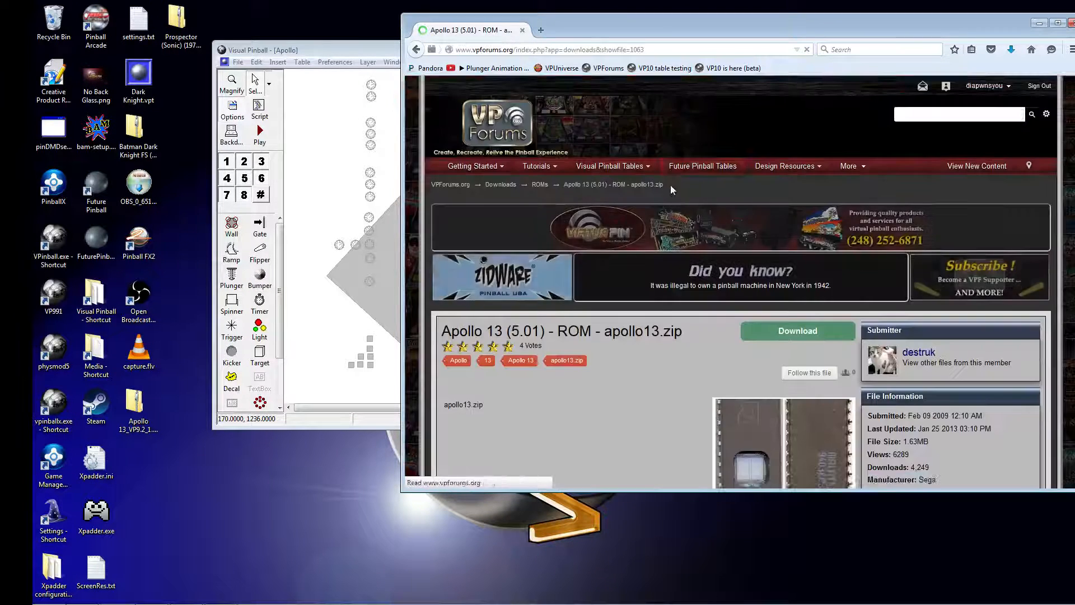
pyautogui.scroll(-5, 689, 191)
pyautogui.scroll(3, 729, 207)
pyautogui.click(796, 220)
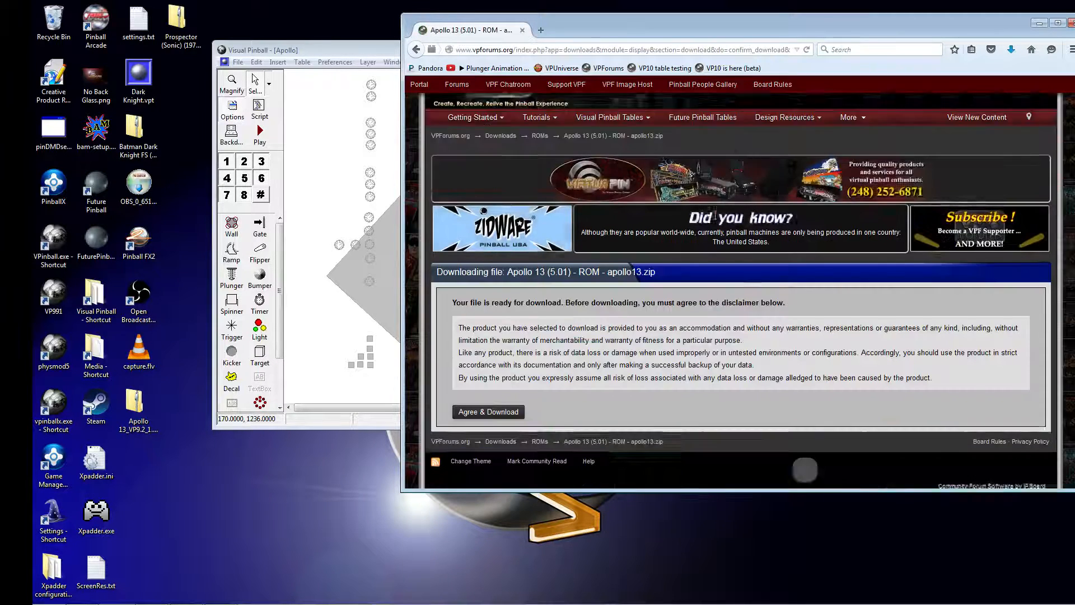
pyautogui.scroll(-2, 500, 323)
pyautogui.click(487, 449)
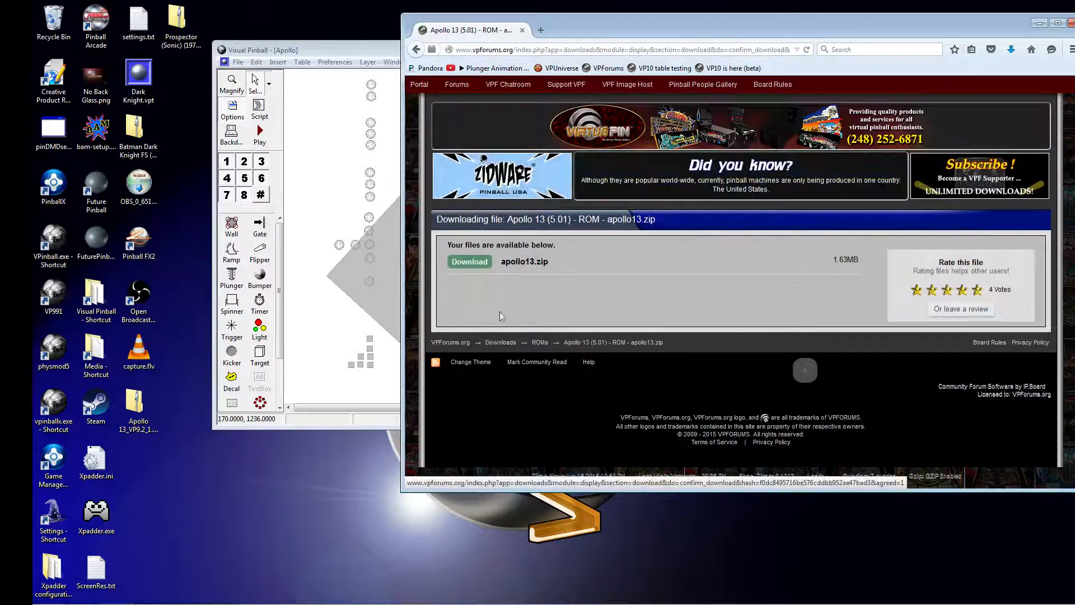
# Step: Download apollo13.zip and save it to the Desktop
pyautogui.click(469, 264)
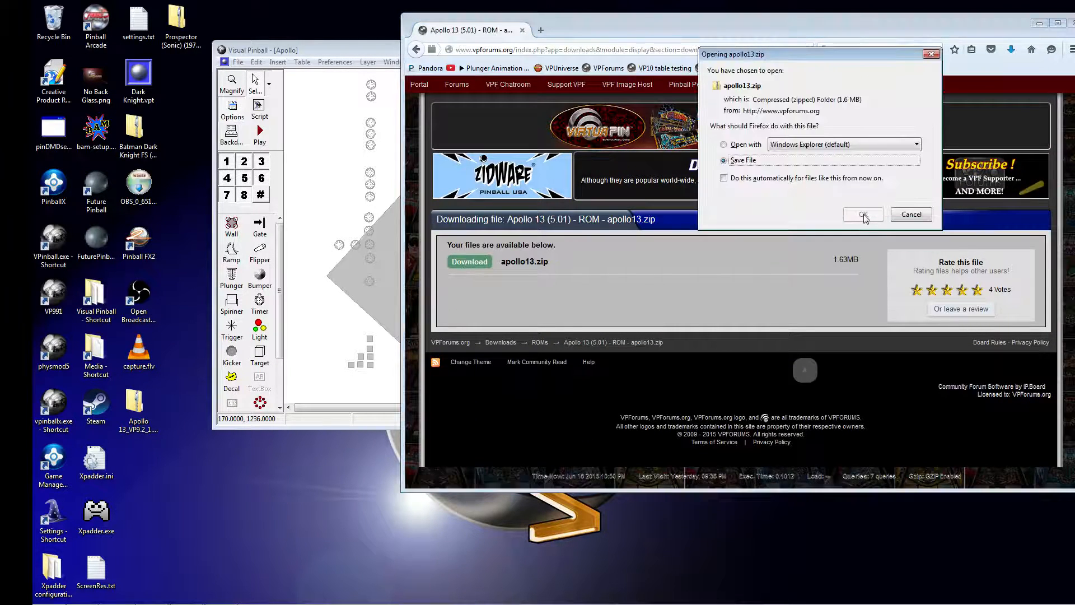
pyautogui.click(864, 216)
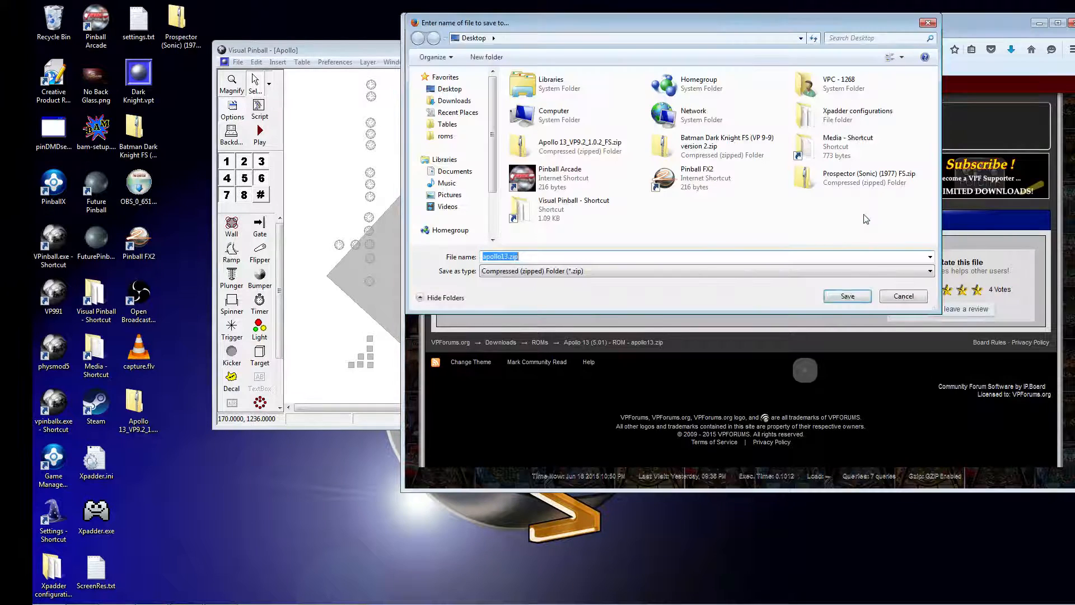
pyautogui.click(852, 296)
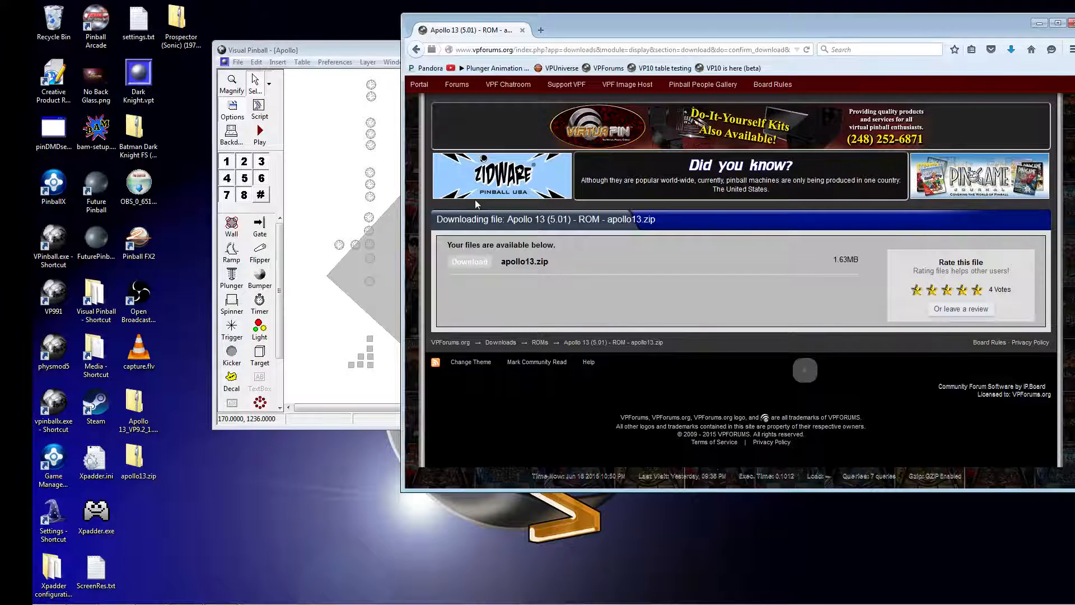
# Step: Bring Visual Pinball back to the front, set apollo13.zip apart on the desktop, and minimize Firefox
pyautogui.click(374, 48)
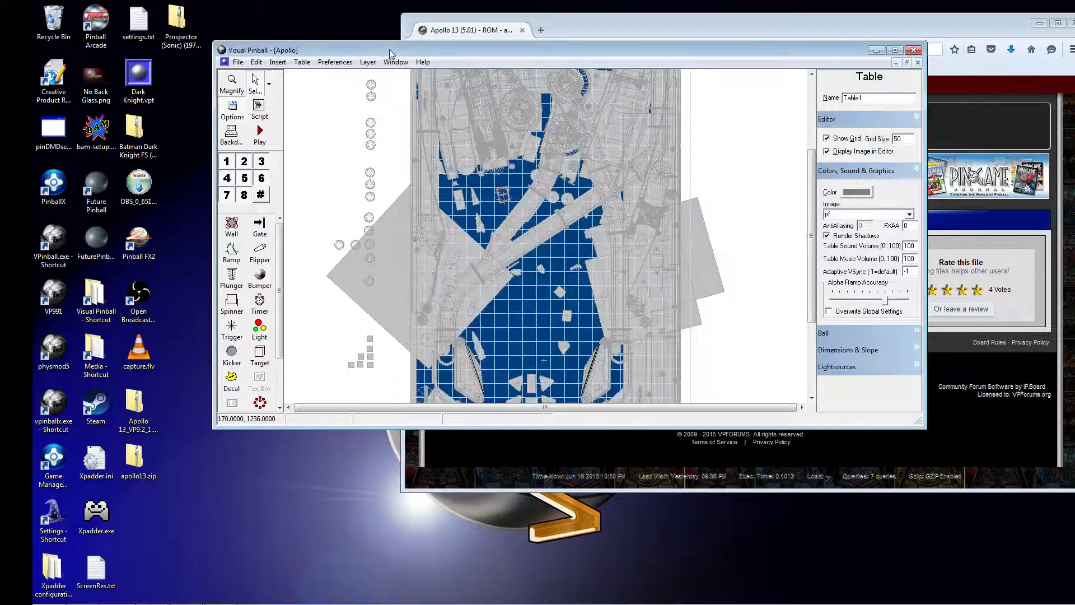
pyautogui.moveTo(389, 50); pyautogui.dragTo(439, 43)
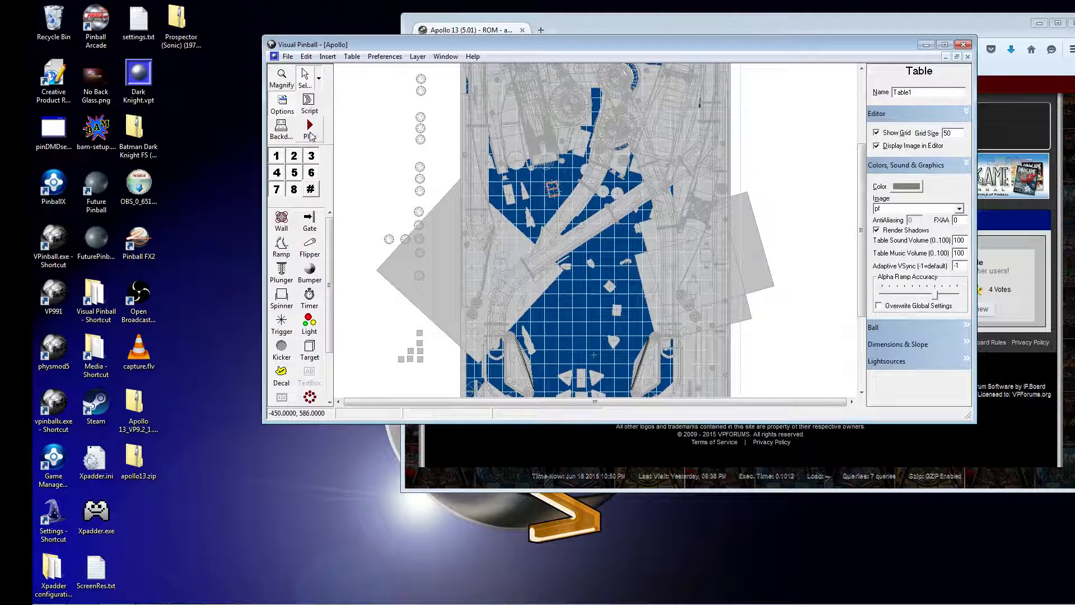
pyautogui.moveTo(134, 460); pyautogui.dragTo(198, 371)
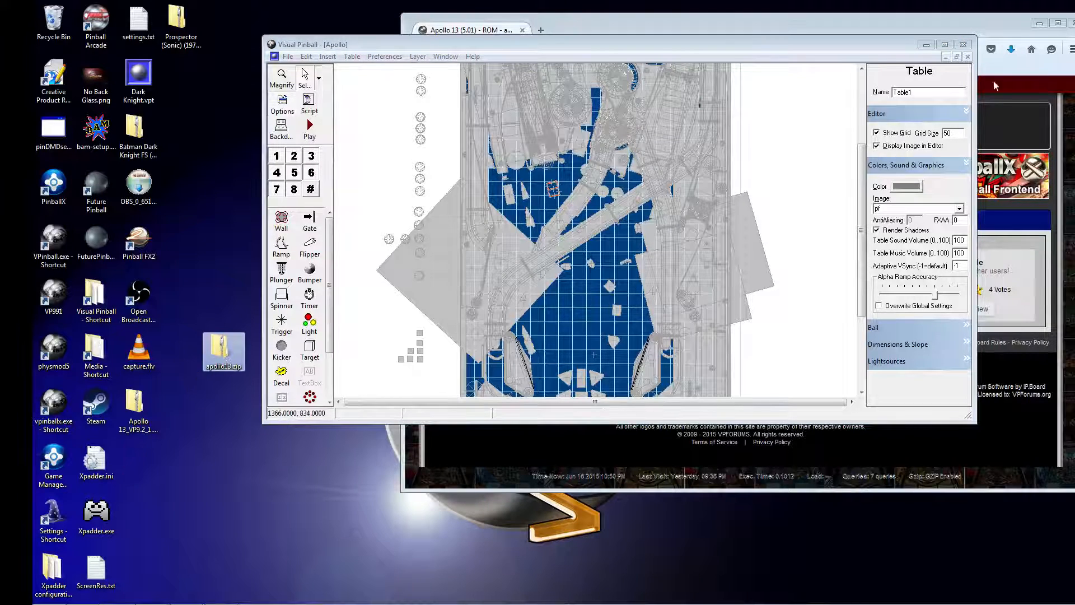
pyautogui.click(1038, 21)
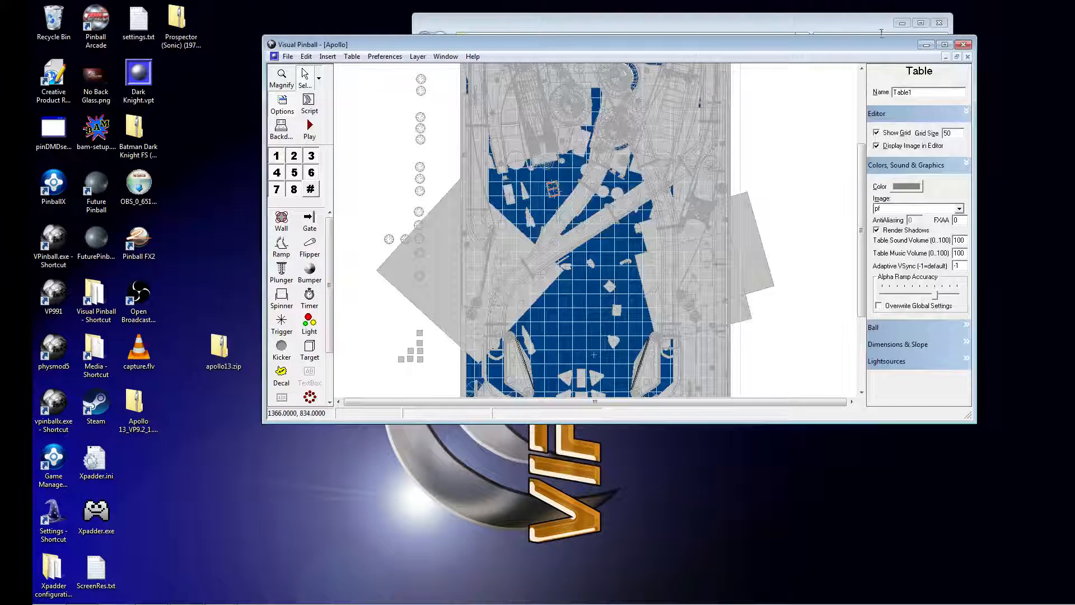
# Step: Minimize the window behind the editor, test-play the Apollo table, dismiss the script error and quit to the editor
pyautogui.click(904, 25)
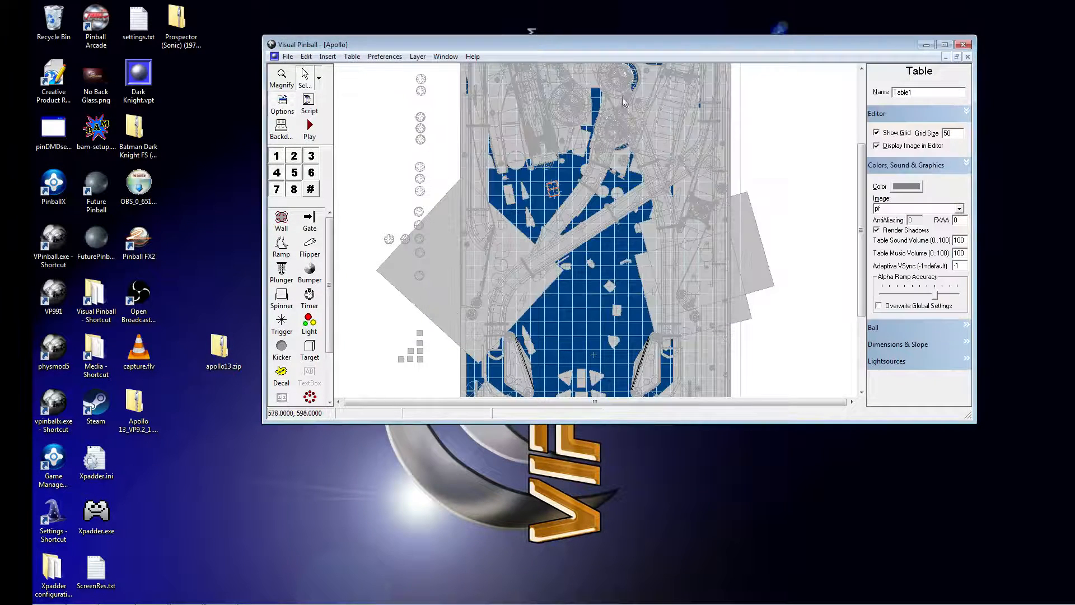
pyautogui.click(307, 131)
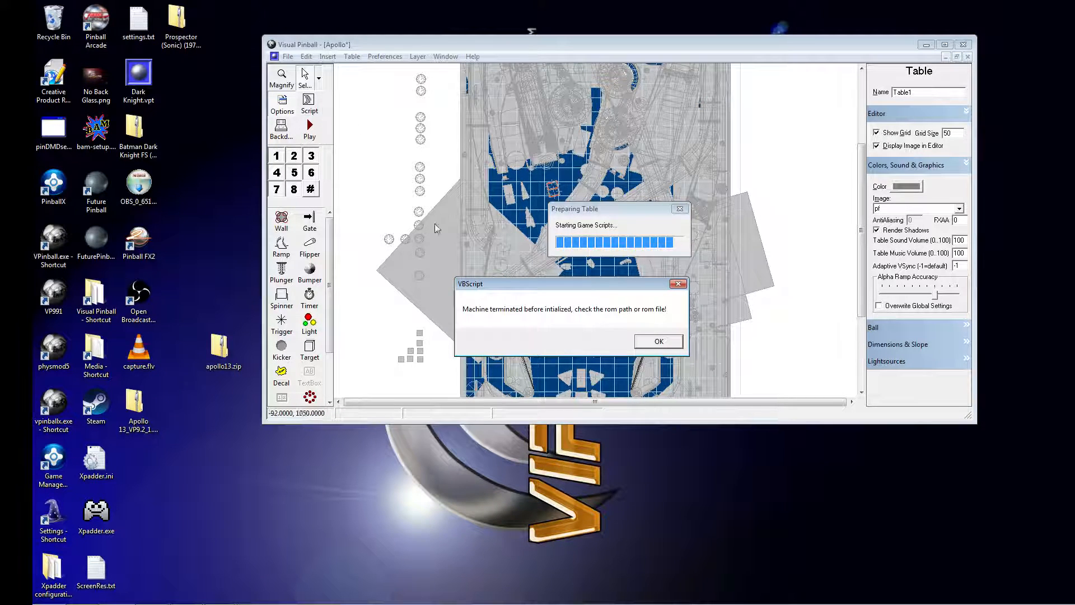
pyautogui.click(660, 342)
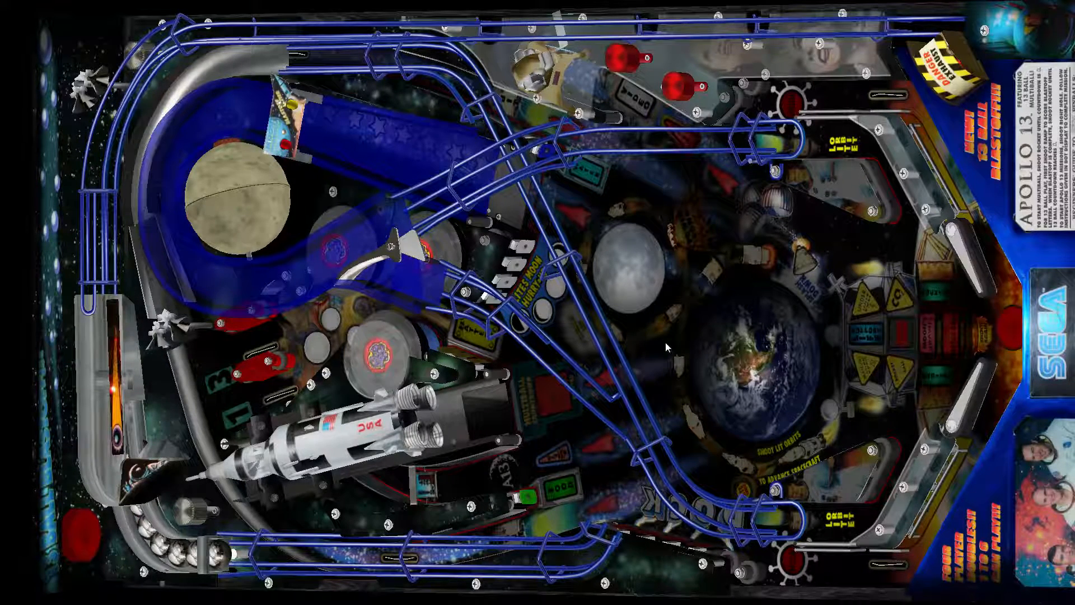
pyautogui.press('Escape')
pyautogui.press('Down')
pyautogui.press('Down')
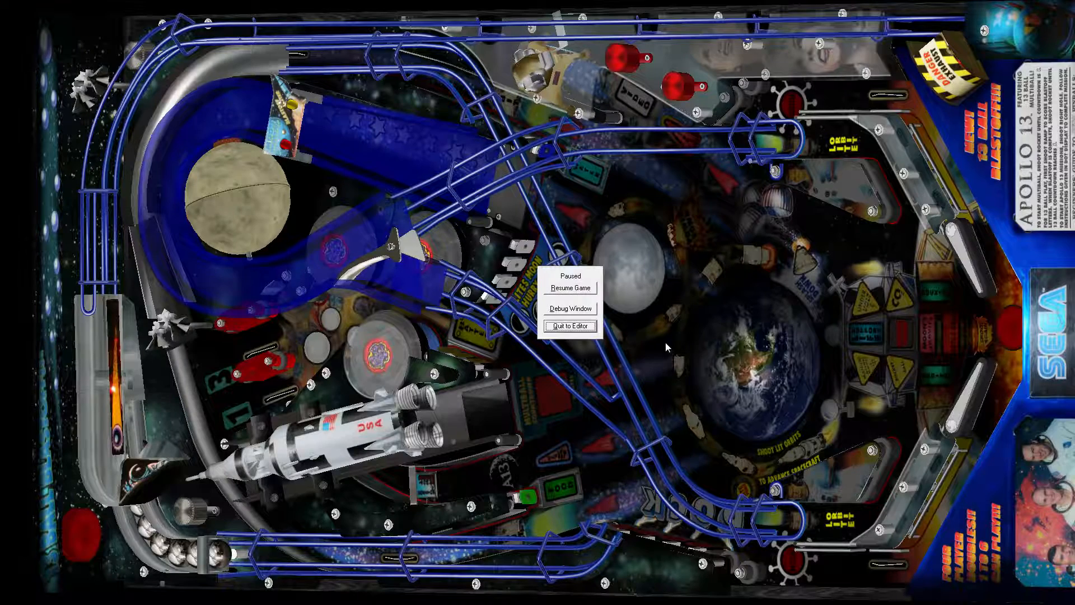
pyautogui.press('Return')
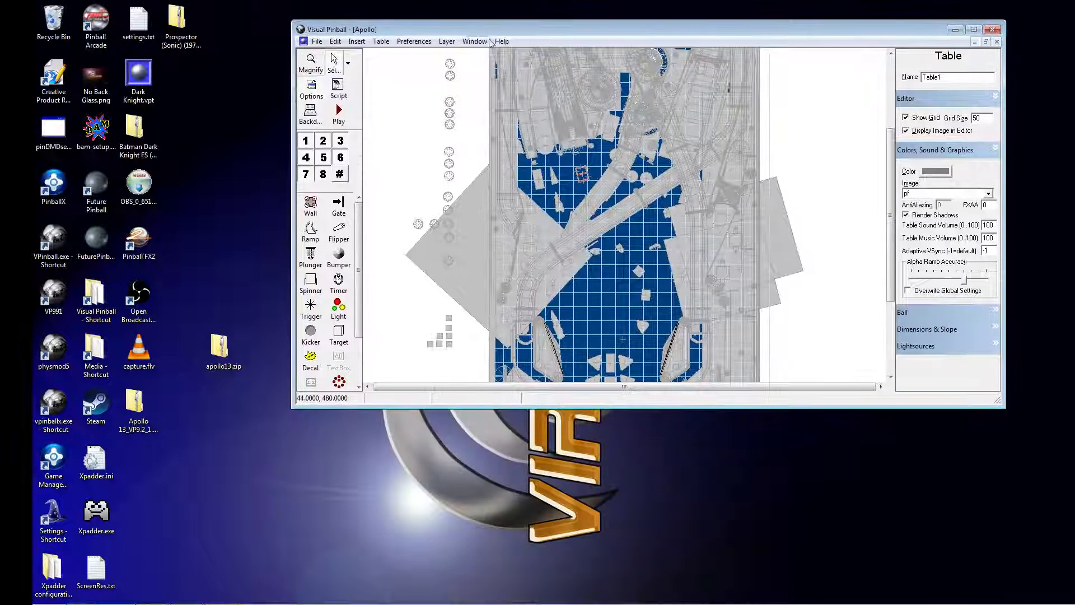
# Step: Open the Visual Pinball folder from its desktop shortcut and go into its VPinMAME folder
pyautogui.moveTo(245, 601)
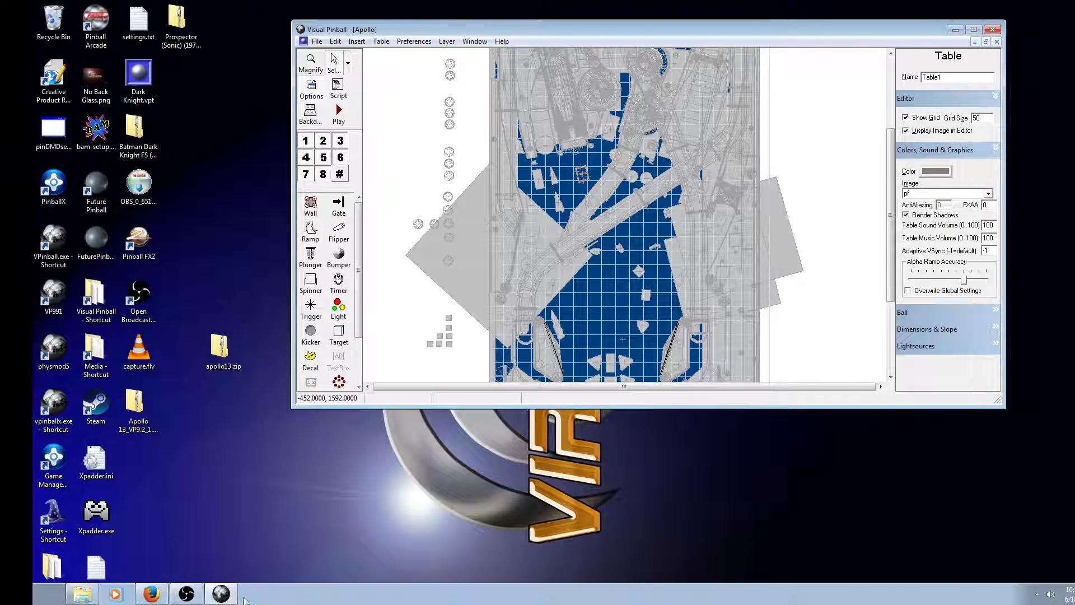
pyautogui.click(91, 303)
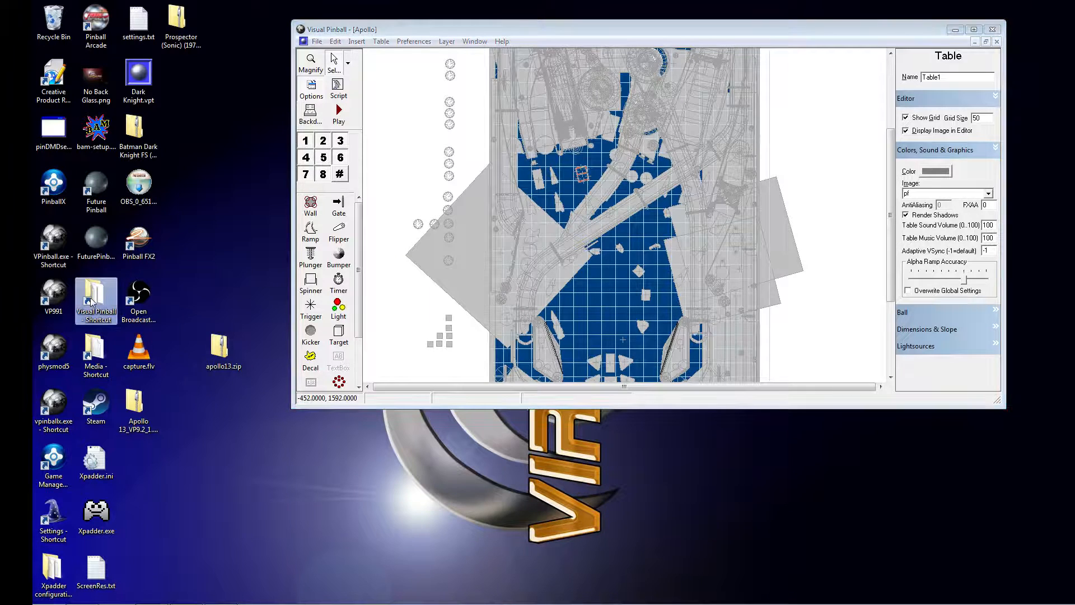
pyautogui.doubleClick(96, 298)
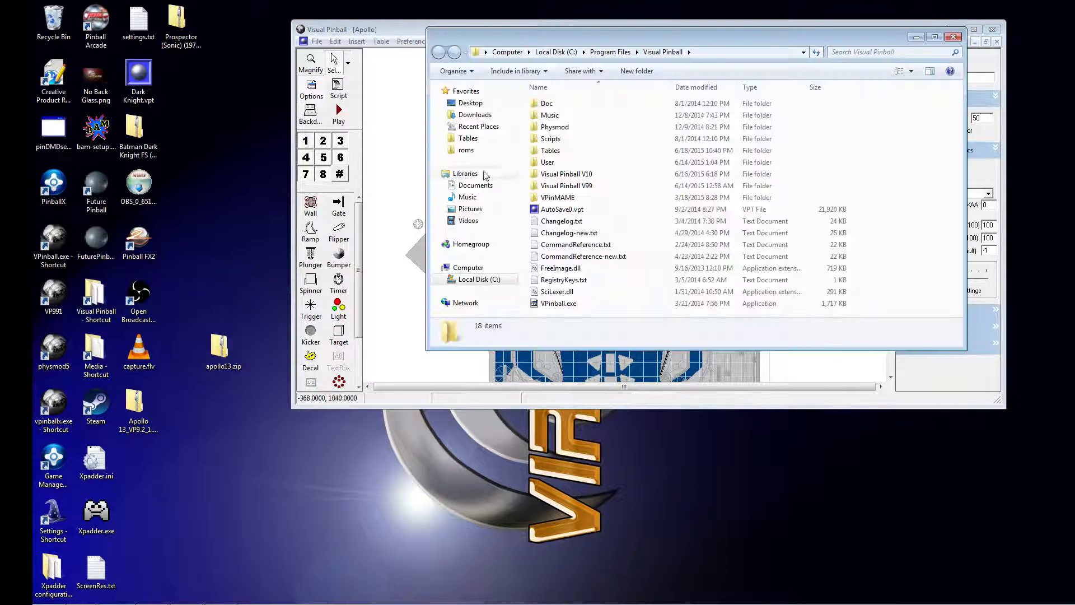
pyautogui.click(568, 199)
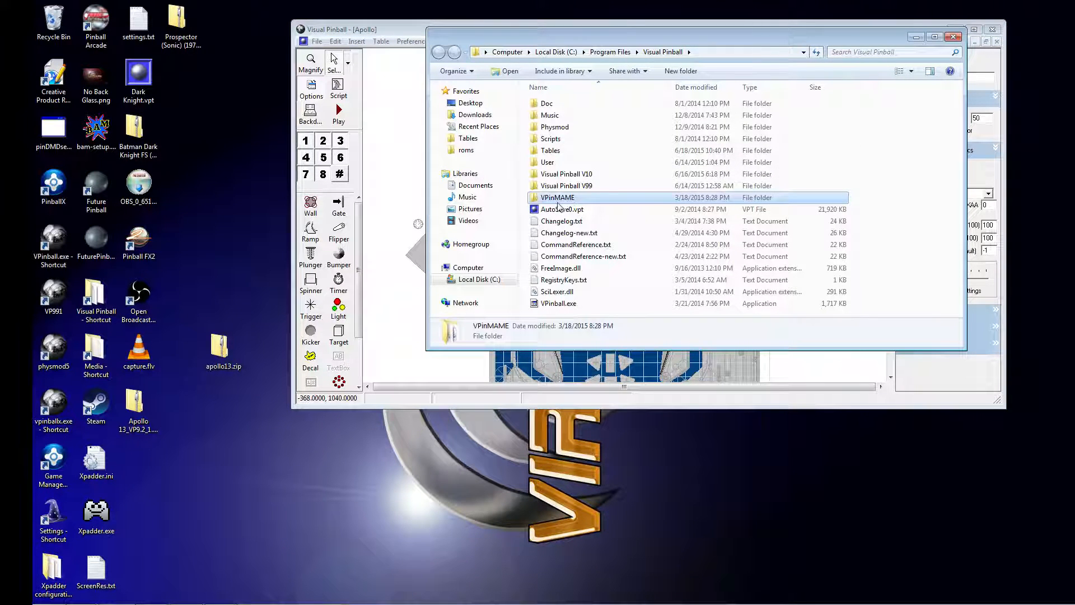
pyautogui.doubleClick(567, 200)
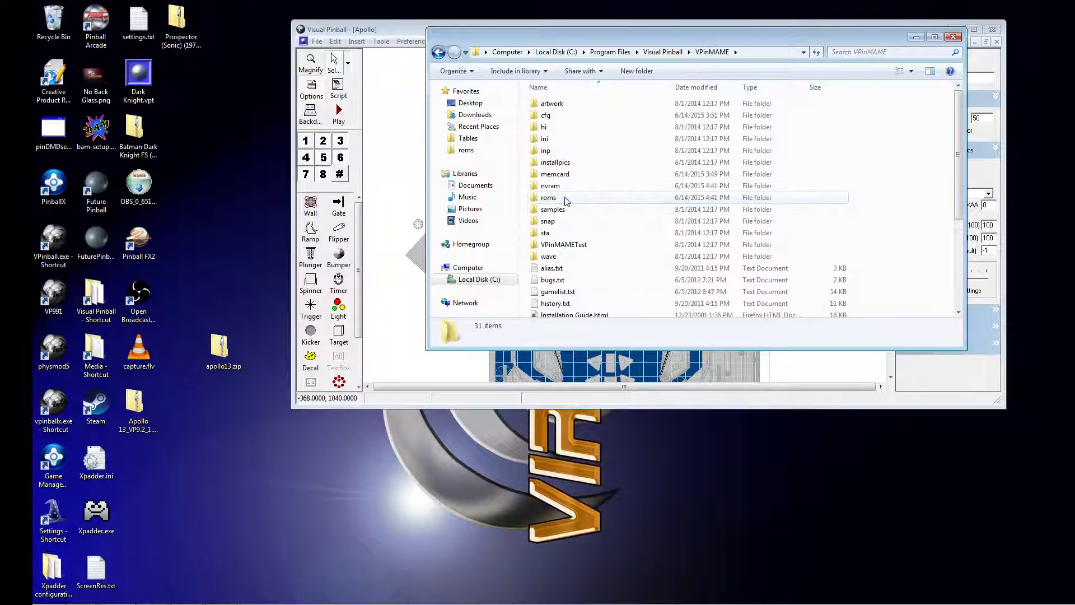
# Step: Move apollo13.zip from the desktop into VPinMAME's roms folder and minimize the folder window
pyautogui.click(553, 199)
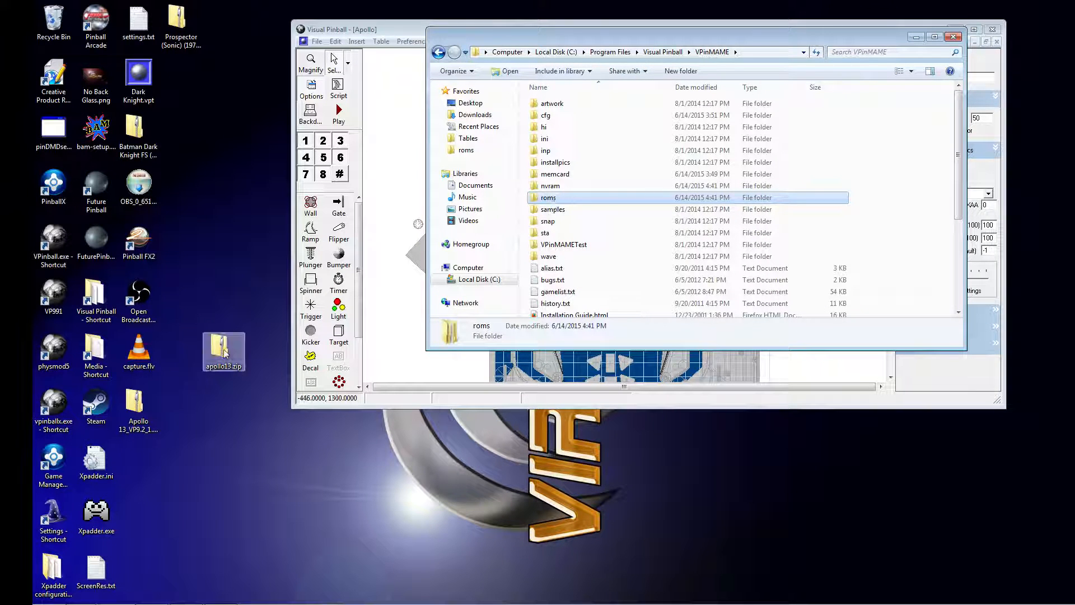
pyautogui.click(233, 370)
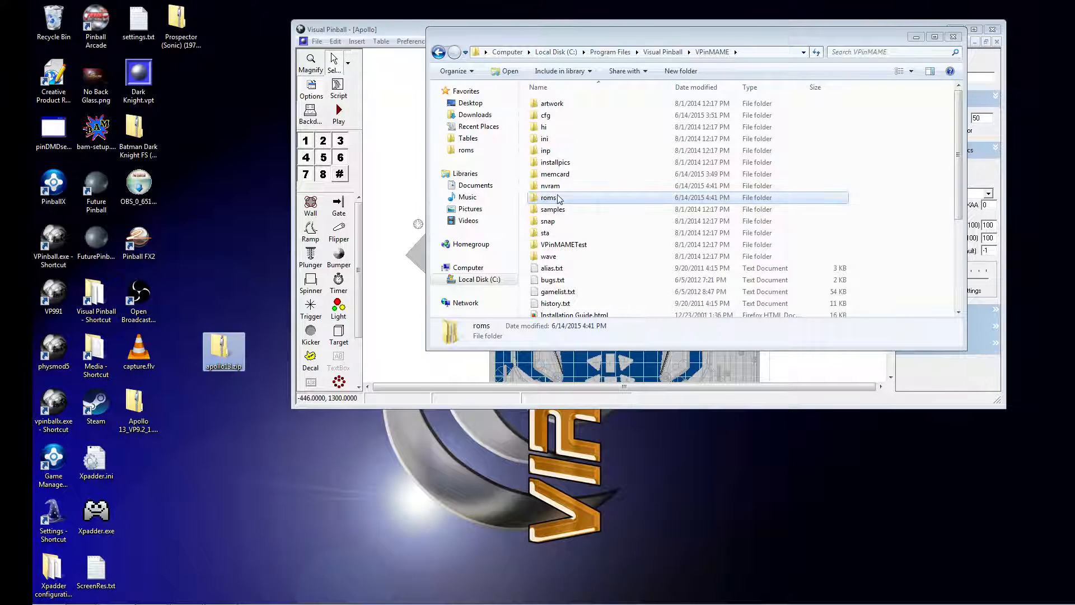
pyautogui.moveTo(563, 199); pyautogui.dragTo(563, 199)
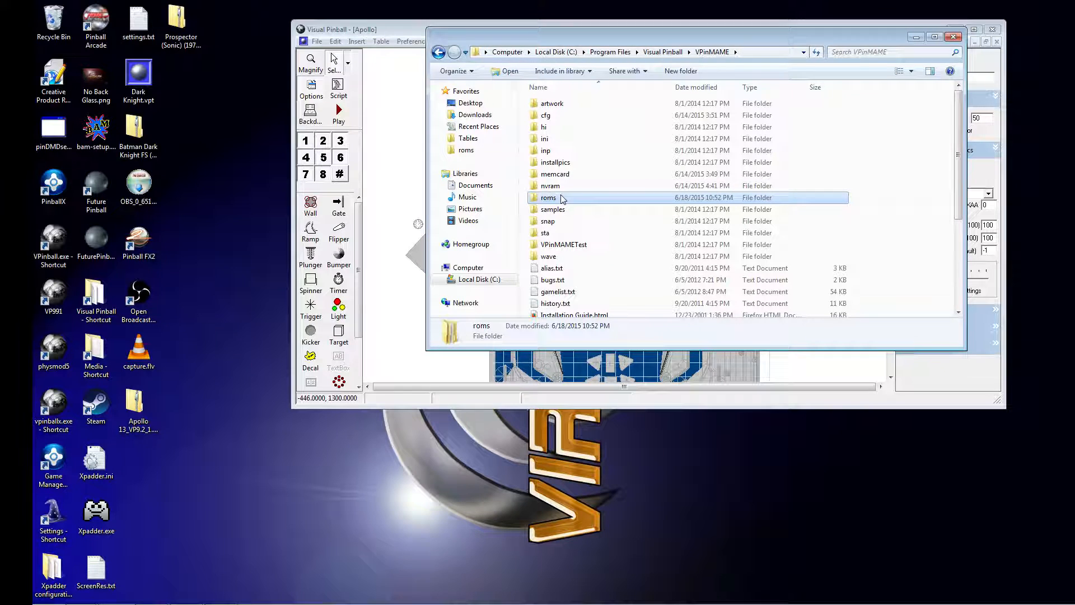
pyautogui.click(916, 37)
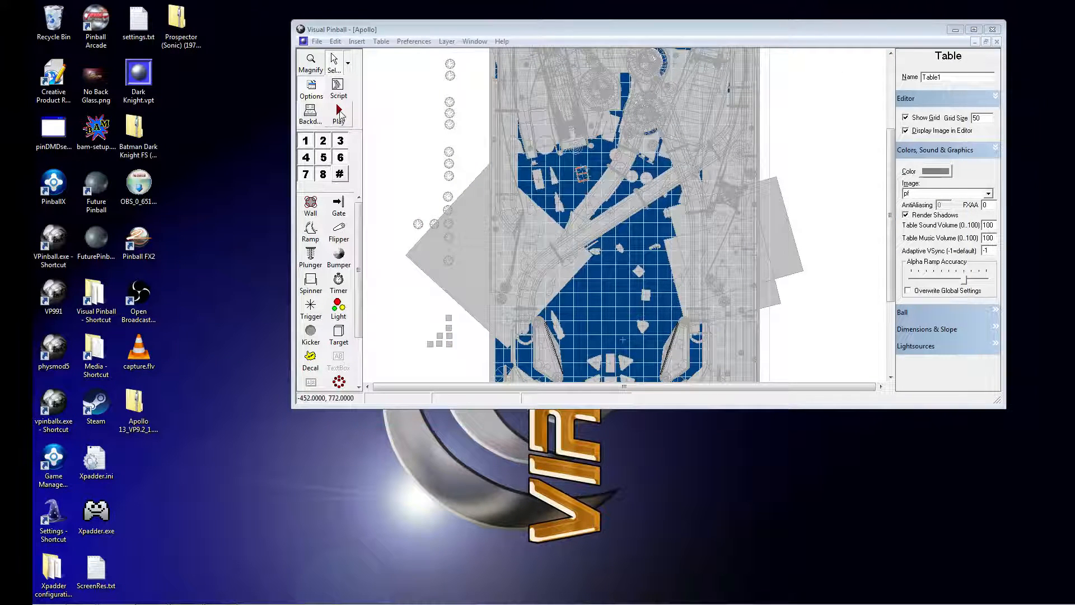
# Step: Run the Apollo table with the ROM installed, start a one-player game and try the flippers
pyautogui.click(339, 114)
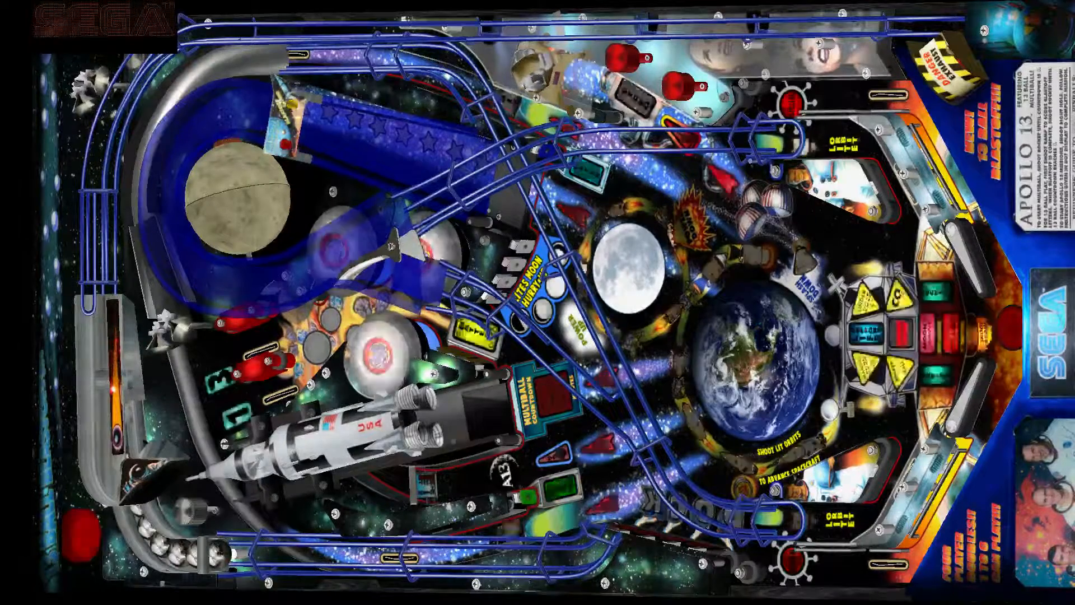
pyautogui.press('1')
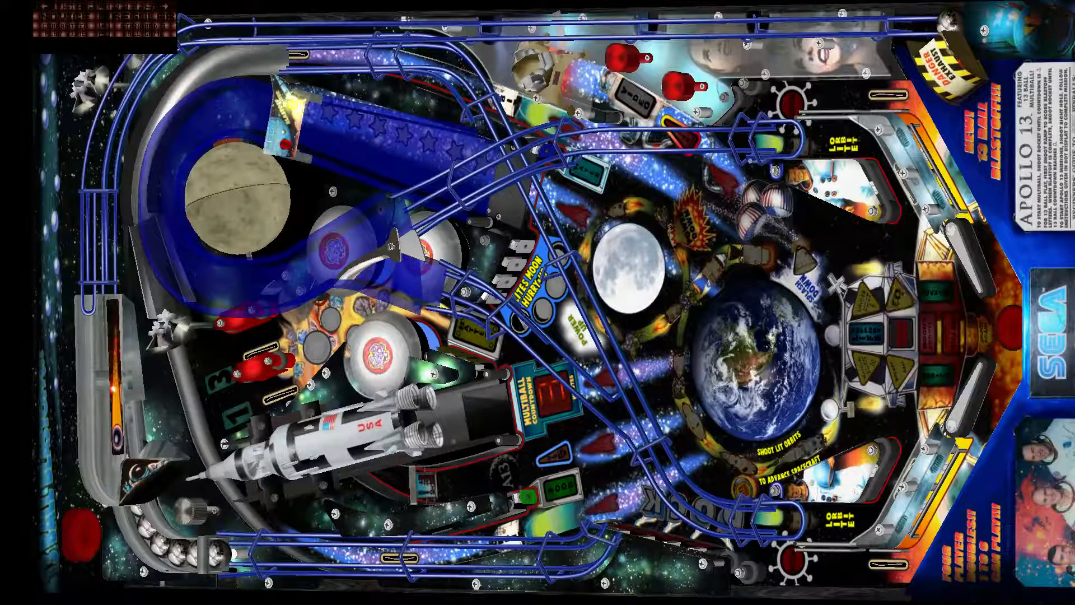
pyautogui.press('1')
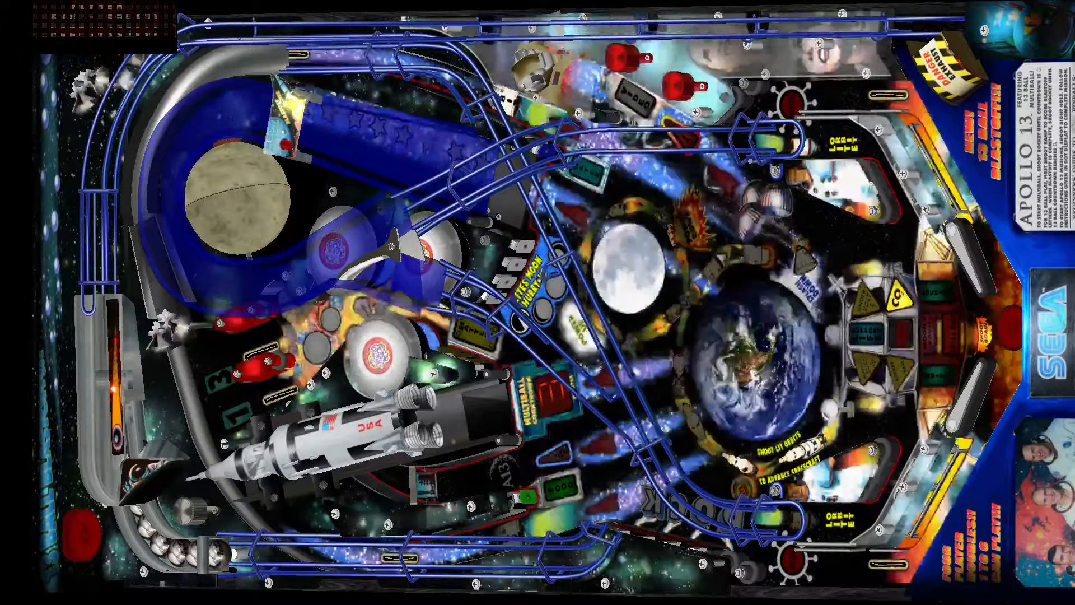
pyautogui.press('Shift_L')
pyautogui.press('Shift_L')
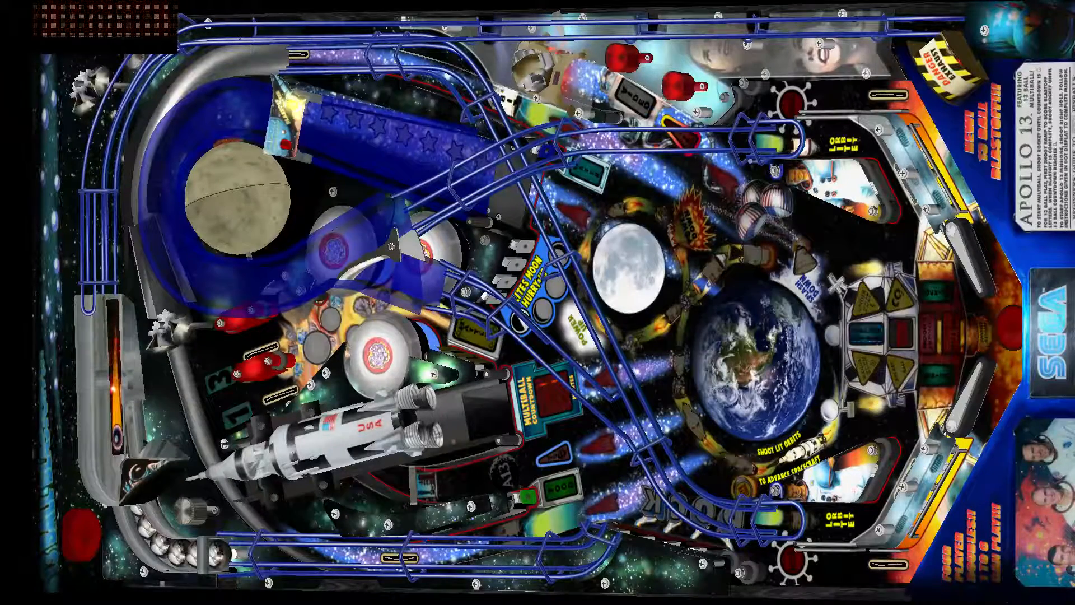
# Step: Quit the running Apollo game to the editor and close Visual Pinball
pyautogui.press('Escape')
pyautogui.press('Tab')
pyautogui.press('Tab')
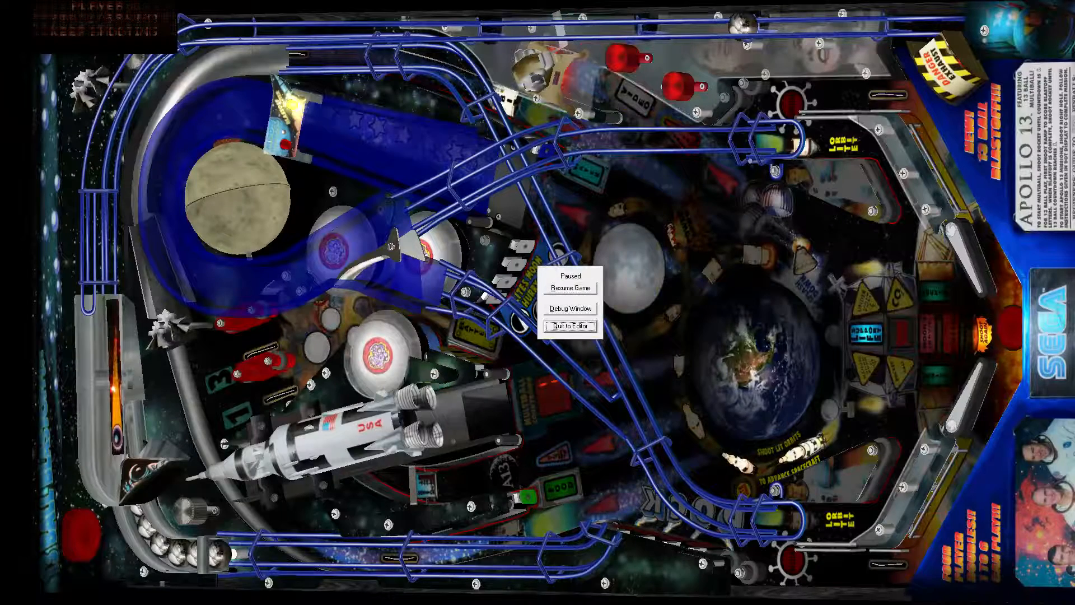
pyautogui.press('Return')
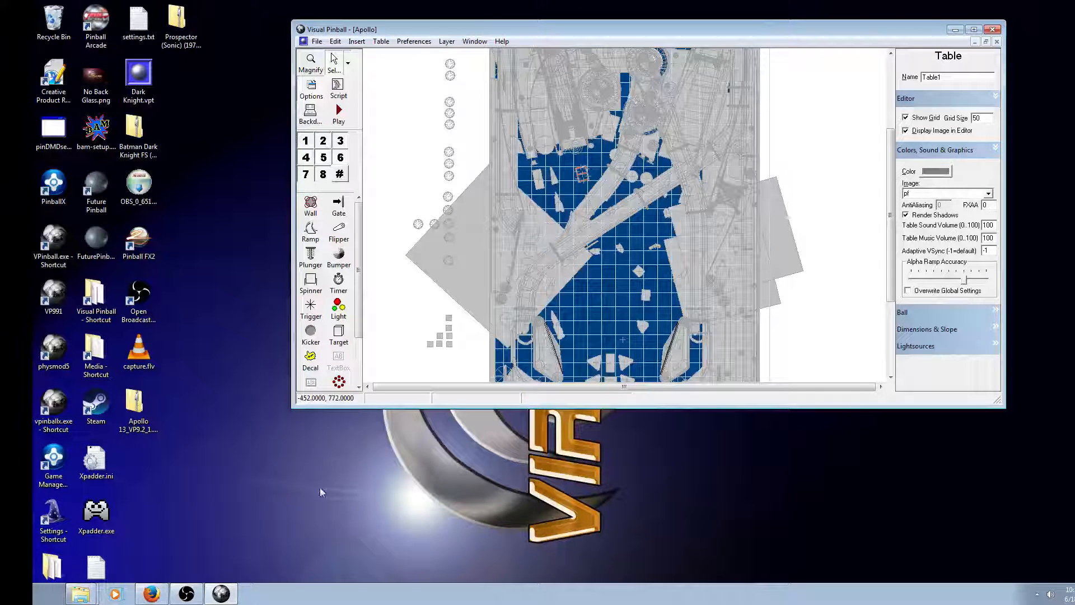
pyautogui.moveTo(447, 33); pyautogui.dragTo(401, 59)
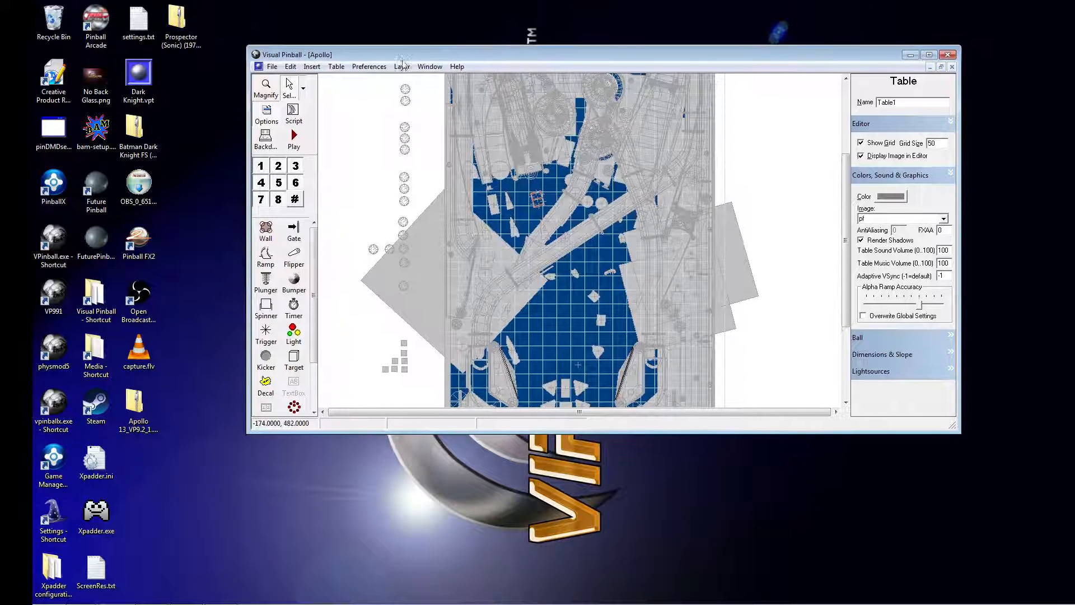
pyautogui.click(951, 55)
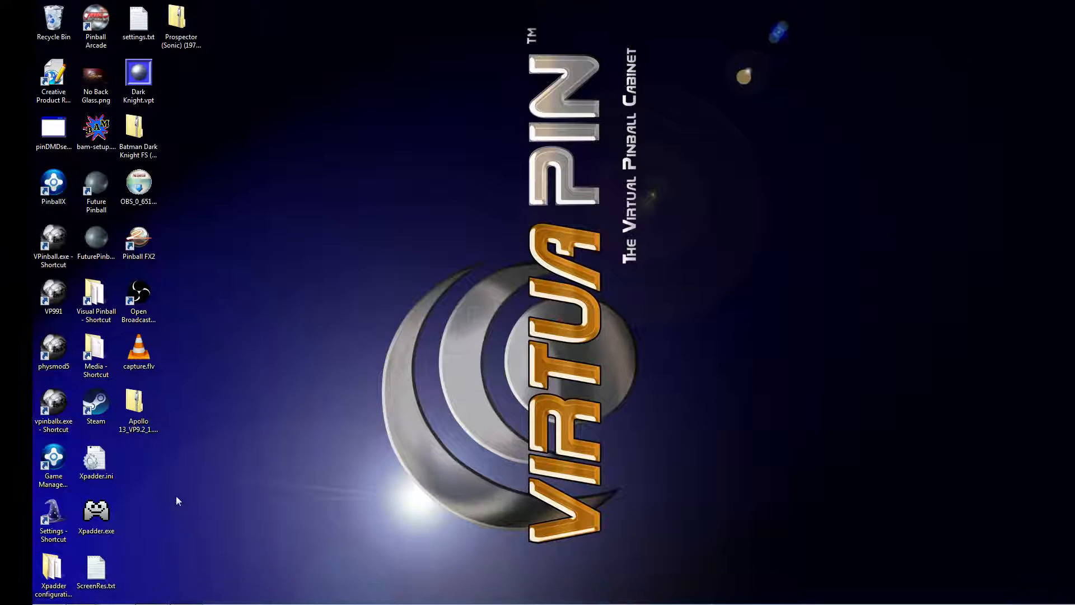
# Step: Switch to Firefox, scroll to the head of the apollo13.zip download page, and close the browser
pyautogui.click(151, 594)
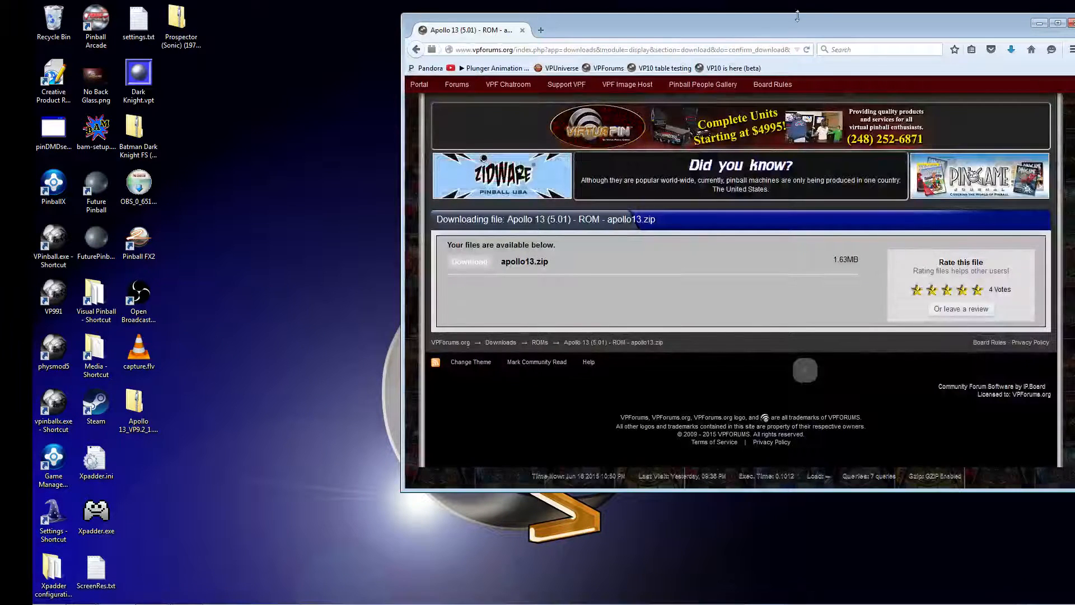
pyautogui.moveTo(840, 36); pyautogui.dragTo(683, 43)
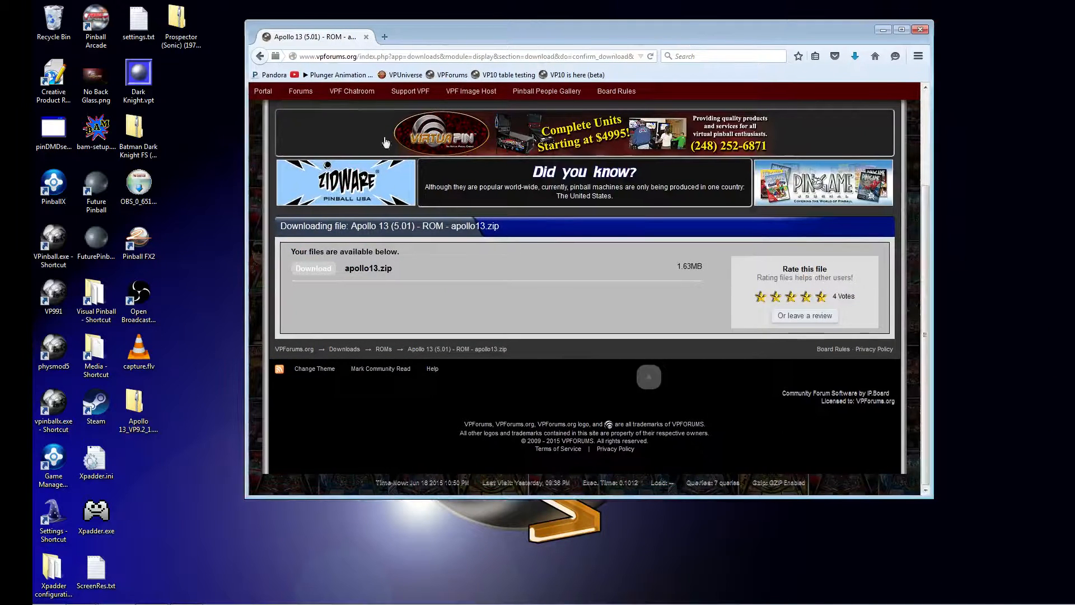
pyautogui.scroll(3, 387, 143)
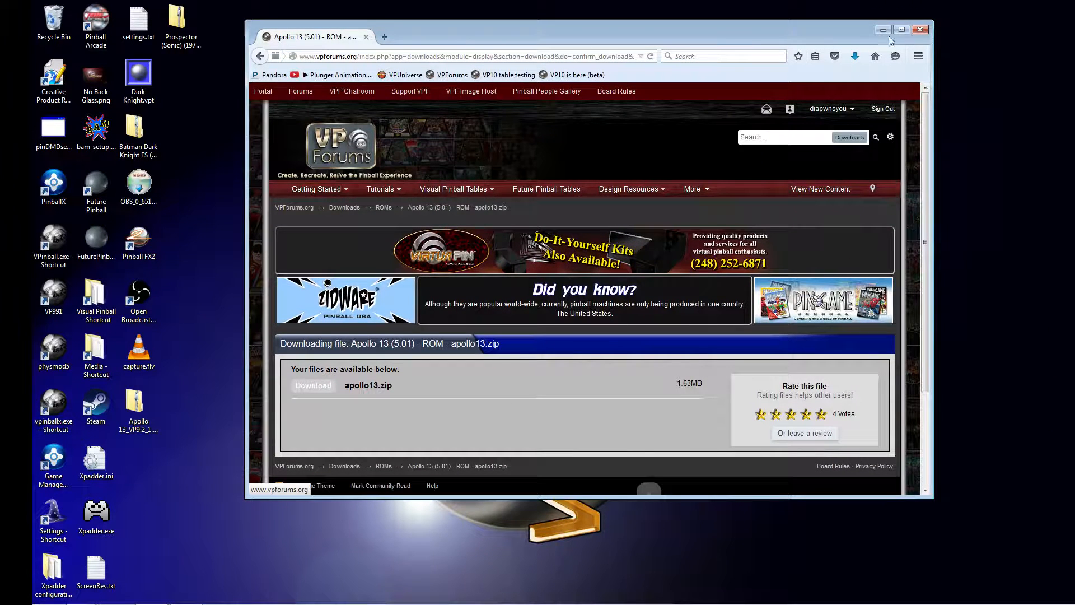
pyautogui.click(919, 29)
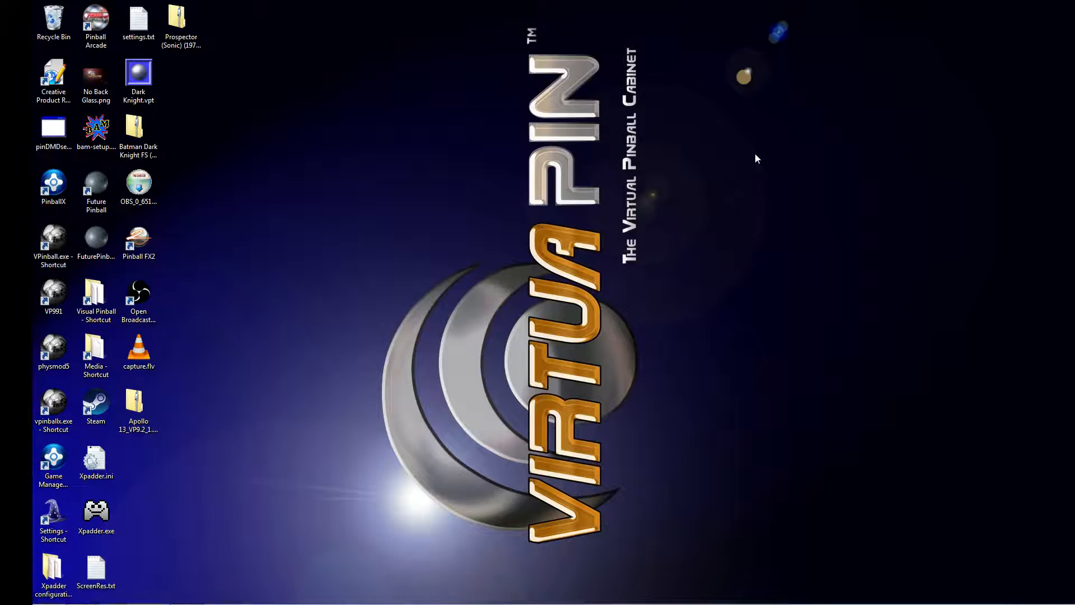